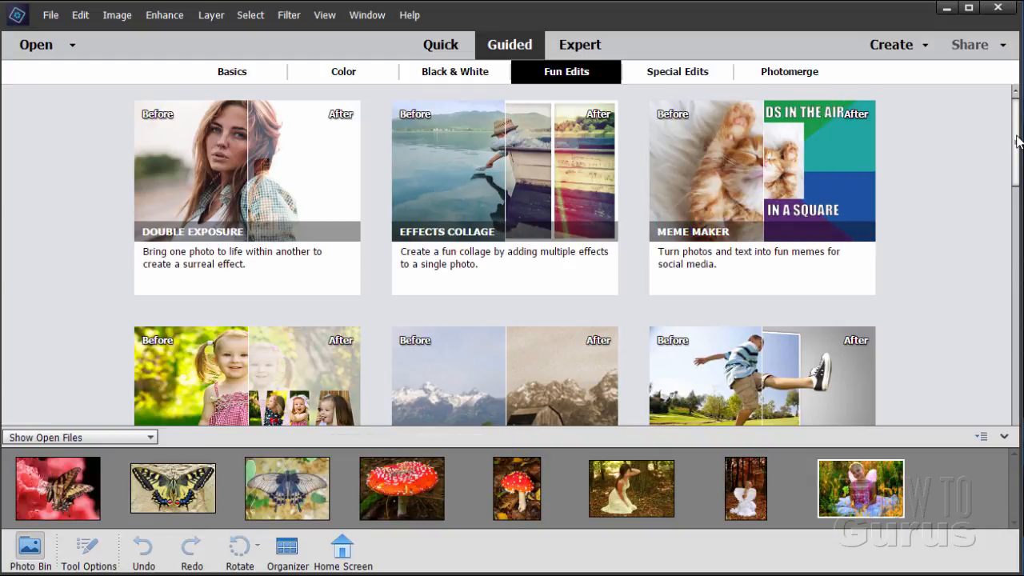
Look through the guided edits offered in the Fun Edits and Special Edits categories
scroll(1018, 143, down, 3)
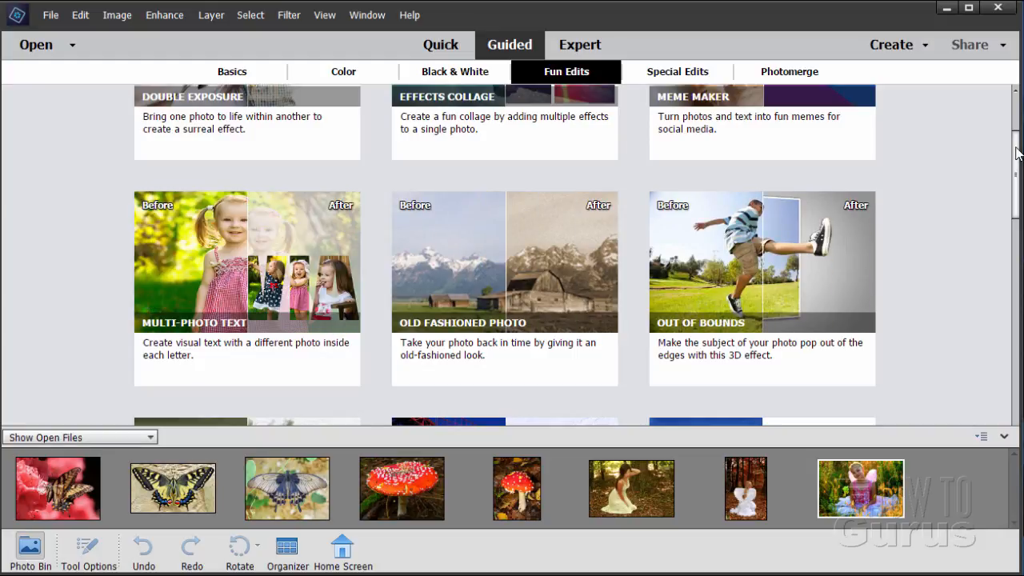
scroll(1020, 168, down, 1)
scroll(1020, 168, down, 3)
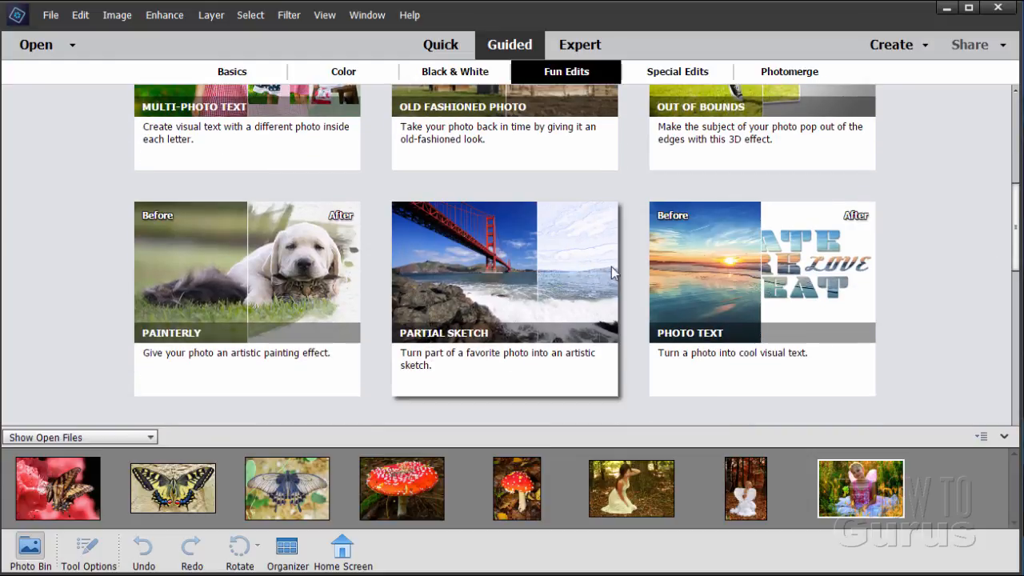
drag(1016, 236, 624, 114)
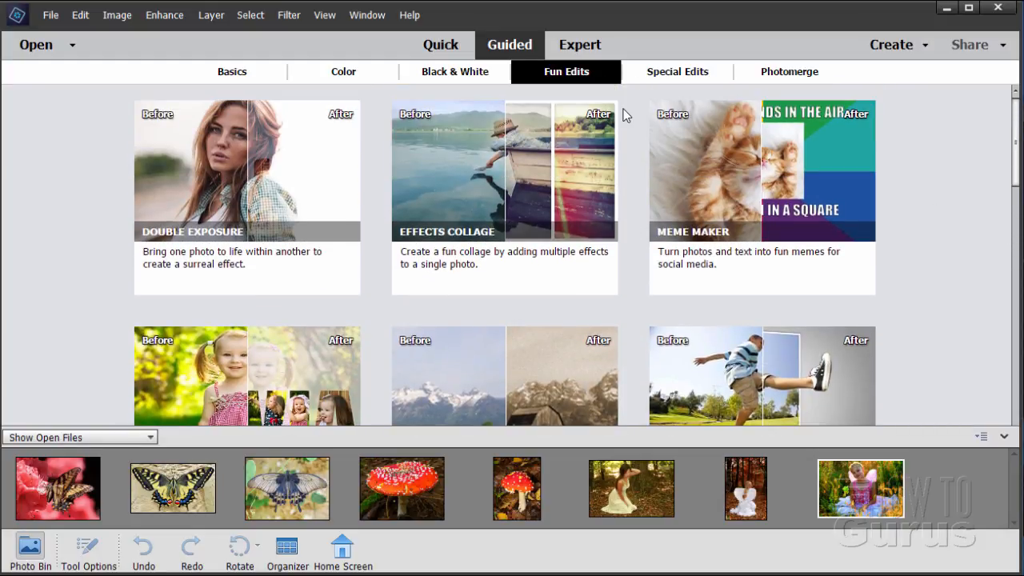
click(664, 74)
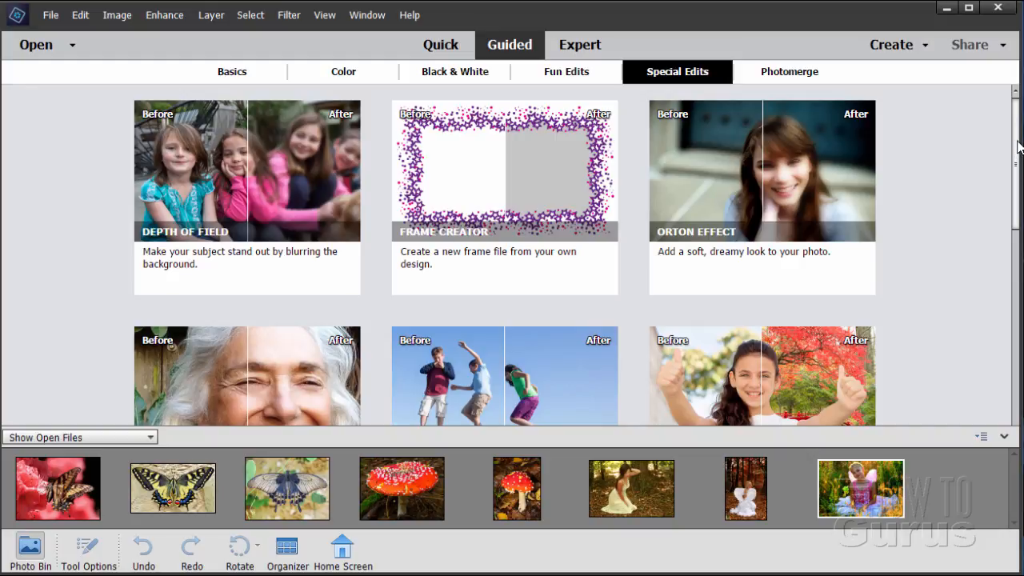
drag(1019, 147, 1018, 267)
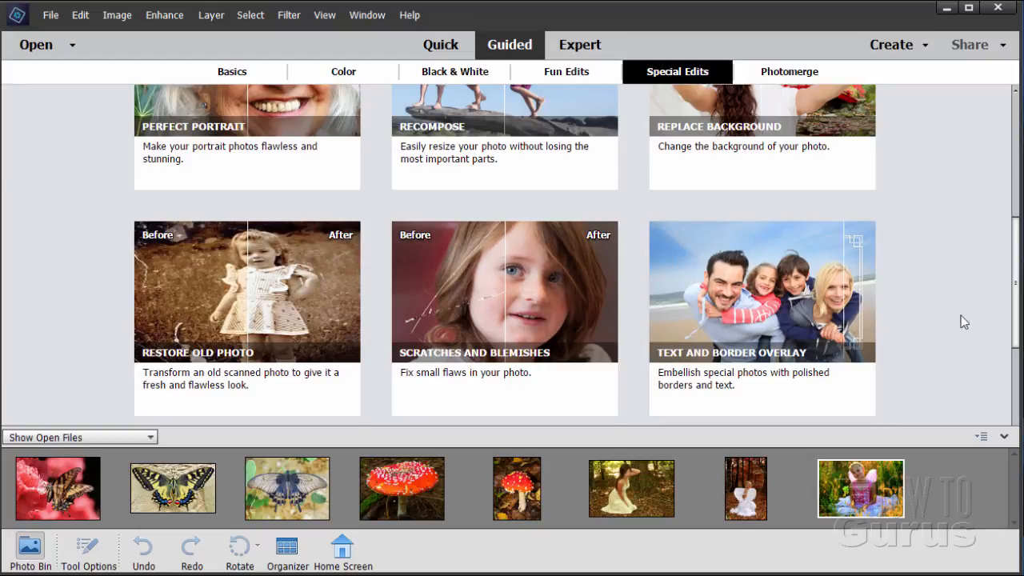
scroll(960, 315, up, 3)
Open the Meme Maker guided edit from Fun Edits and create the meme template around the girl's photo
click(570, 71)
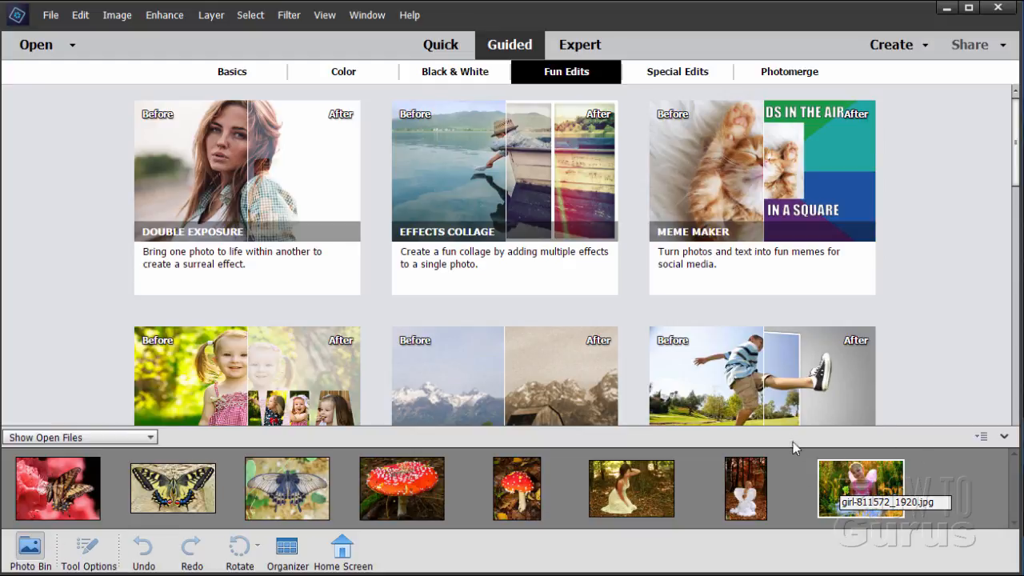
click(761, 187)
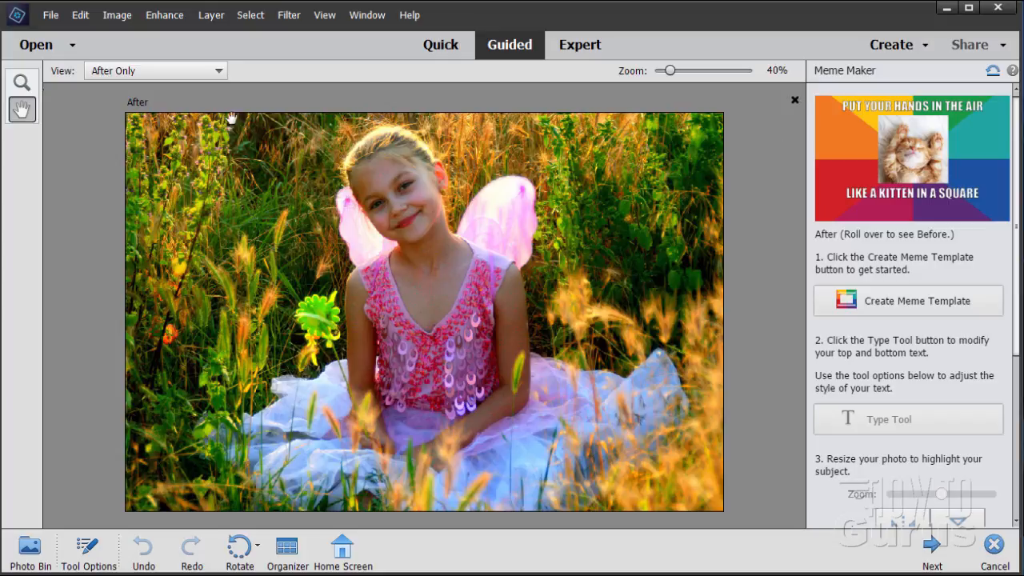
click(219, 72)
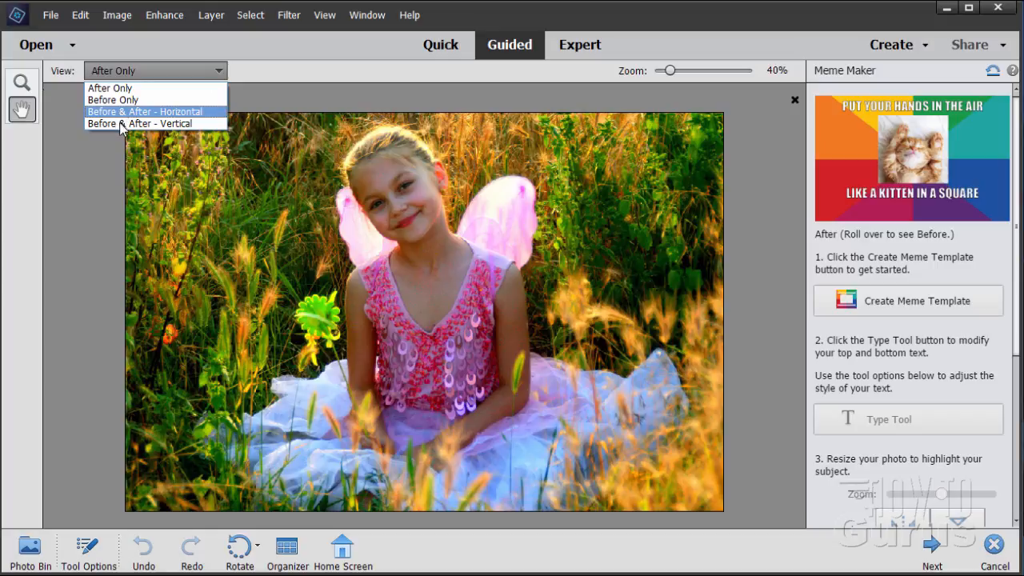
click(124, 74)
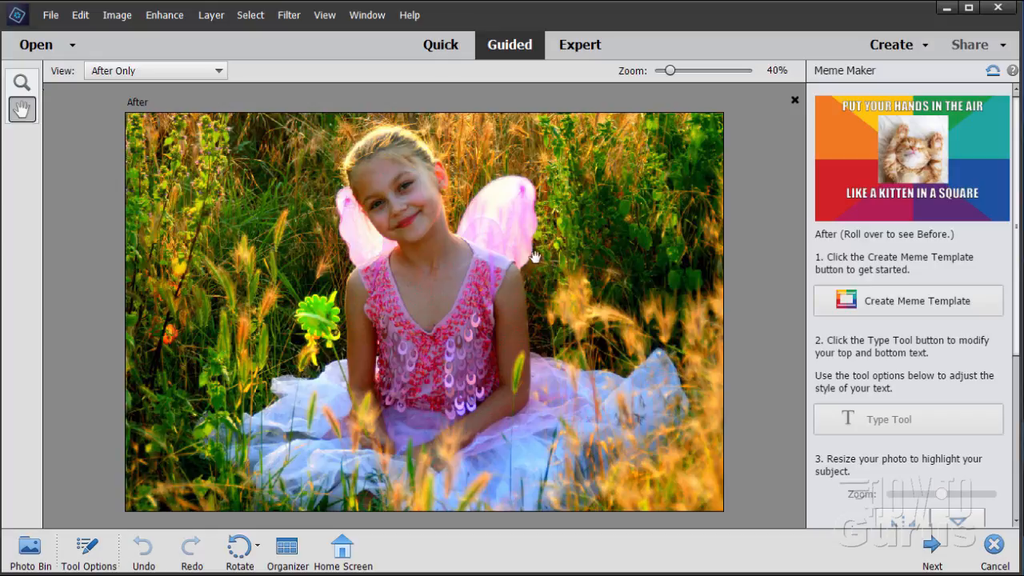
mouse_move(893, 117)
scroll(1015, 228, down, 1)
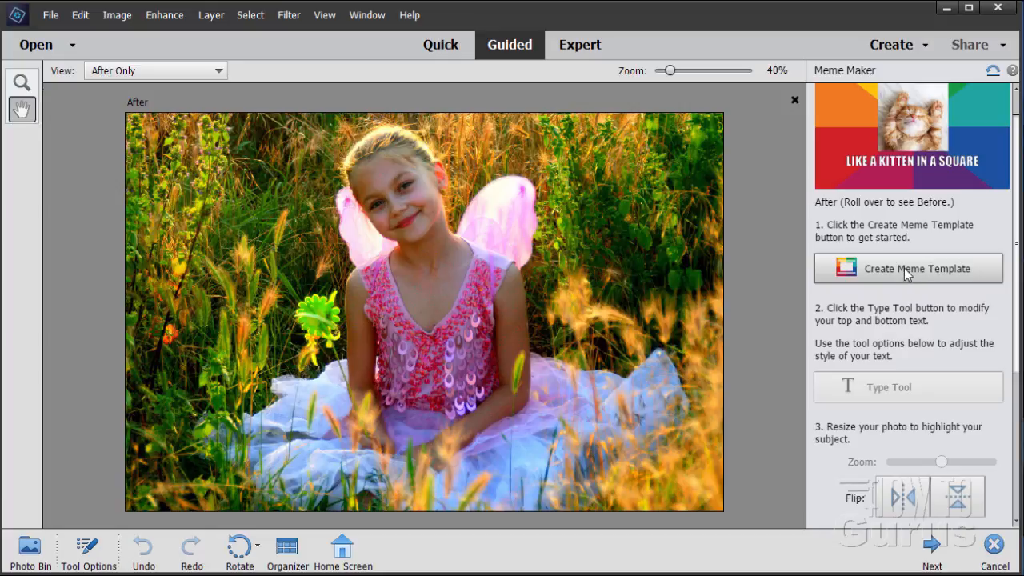
click(907, 271)
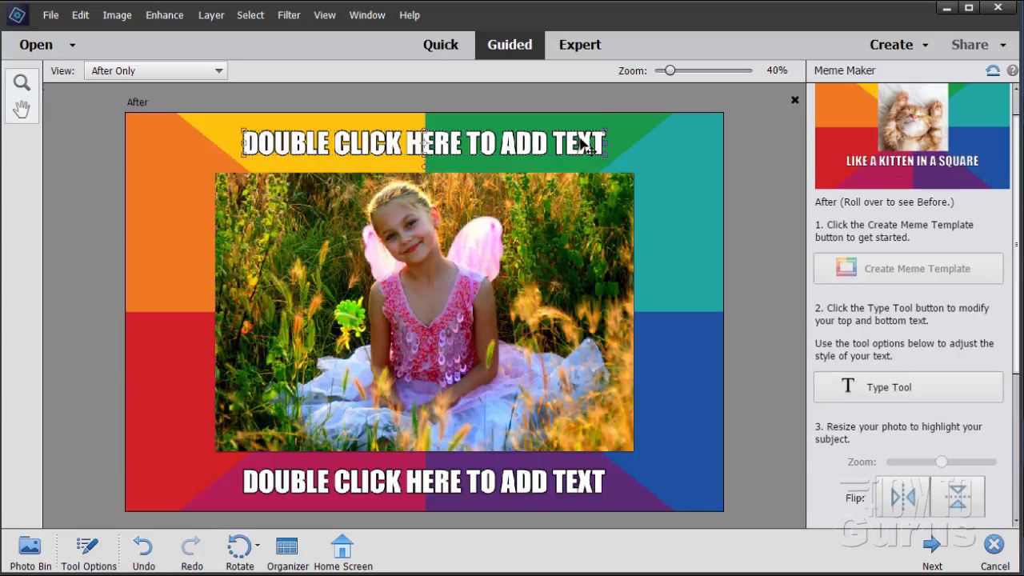
Replace the placeholder text above the photo with "I DO, I DO"
double_click(409, 147)
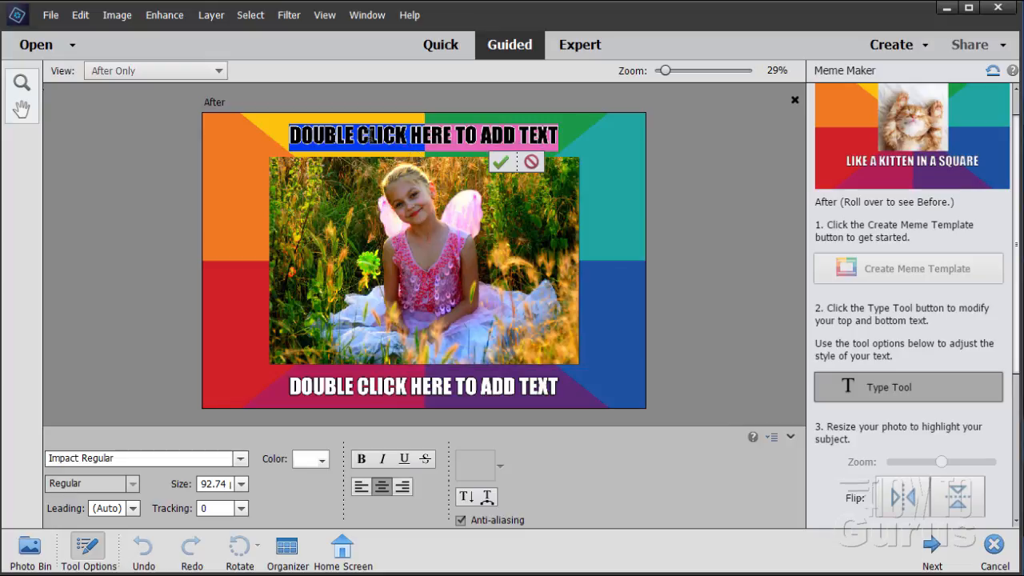
text(I DO, I DO)
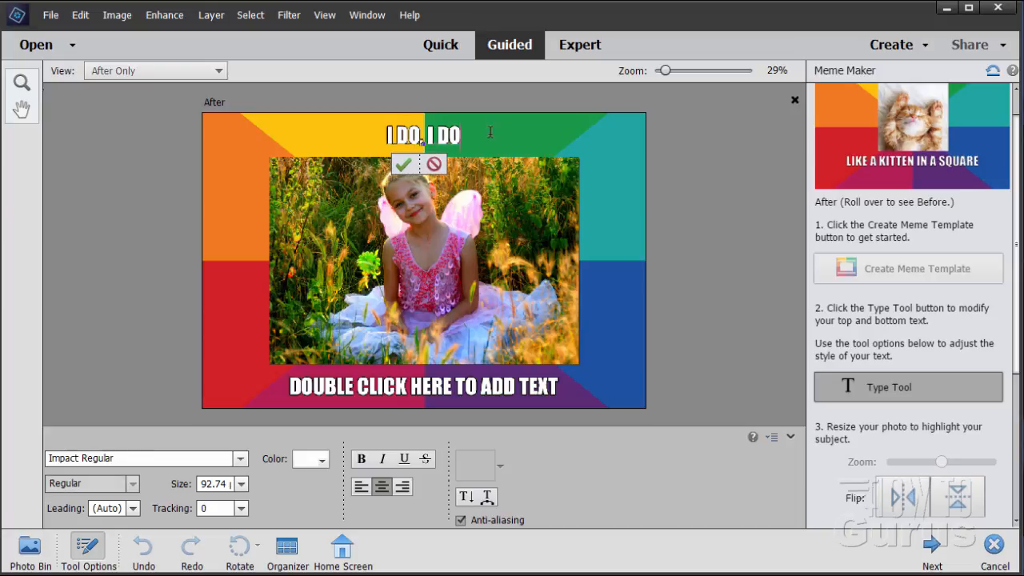
click(404, 164)
Replace the placeholder text below the photo with "I DO Believe in Fairies"
double_click(404, 388)
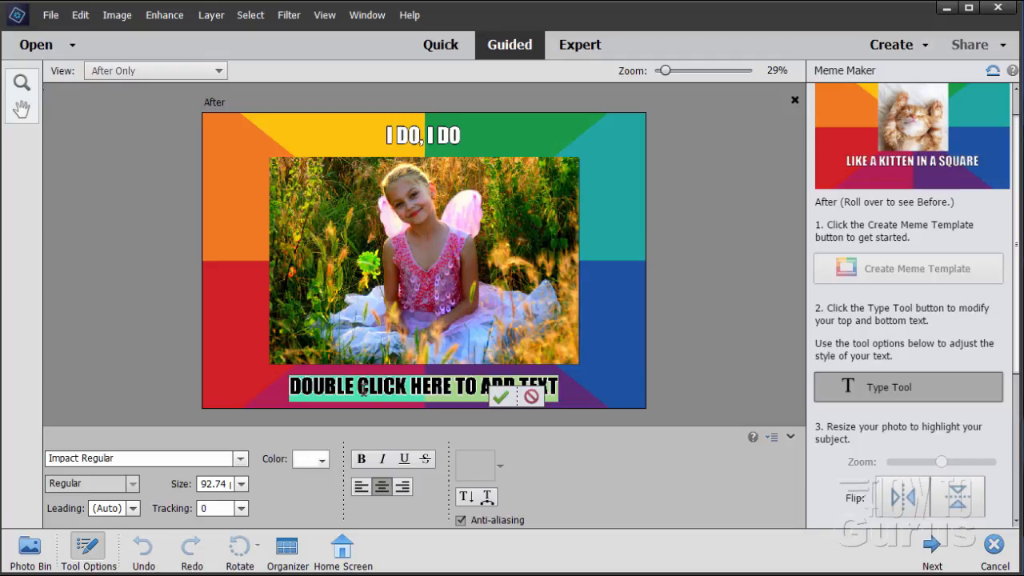
text(I DO)
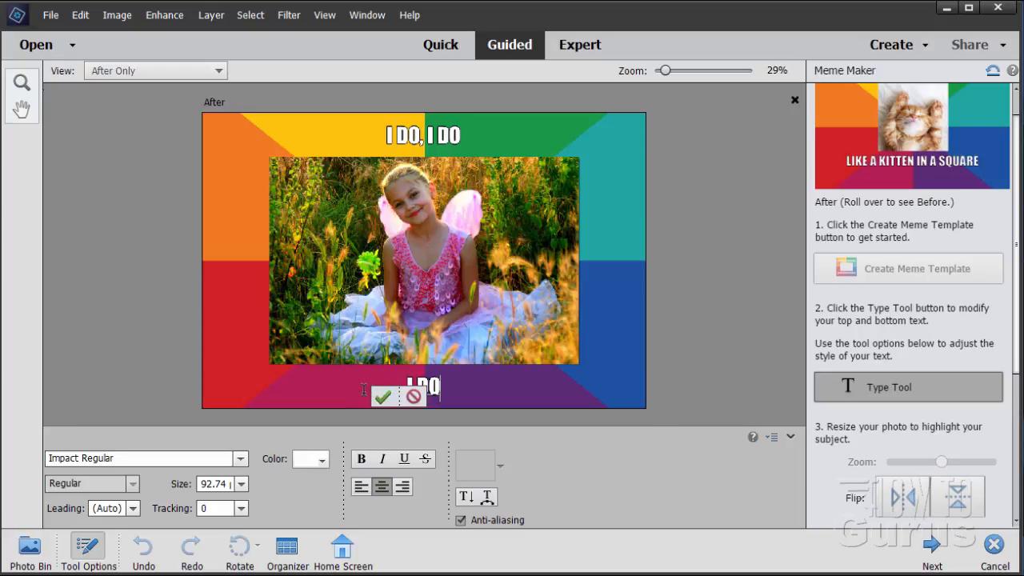
text( Belive i)
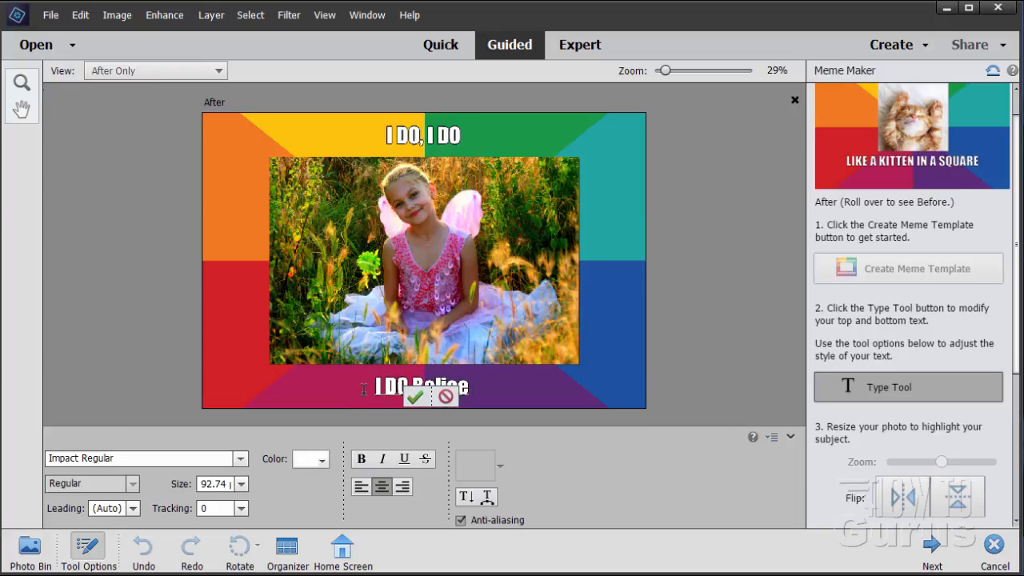
text(n FAir)
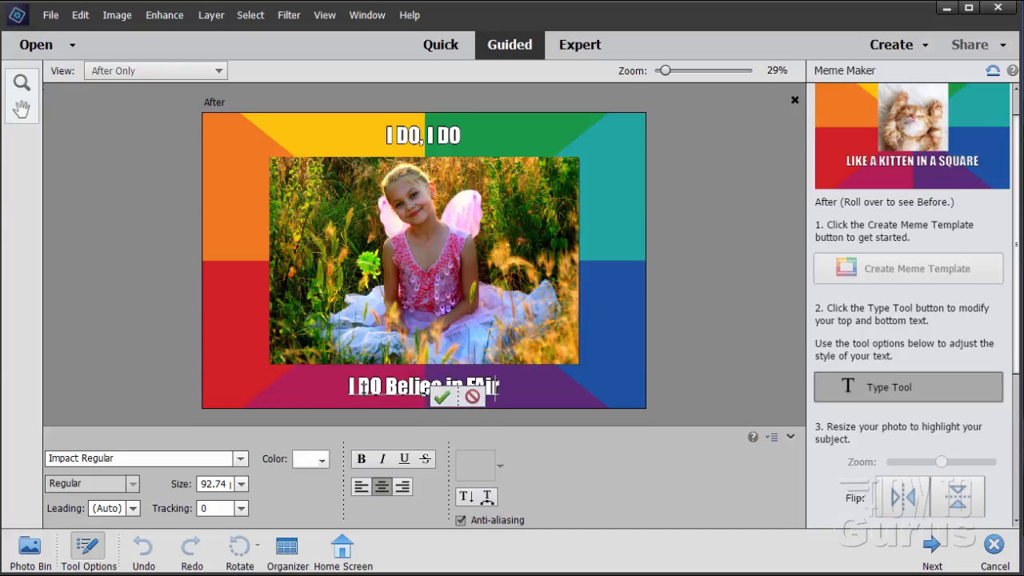
key(BackSpace)
key(BackSpace)
key(BackSpace)
text(airies)
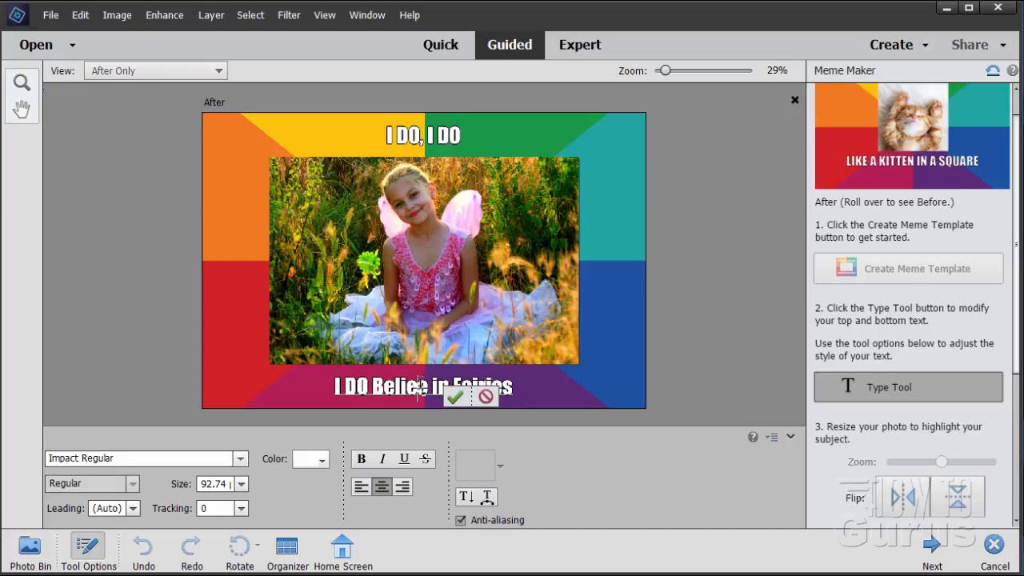
text(ev)
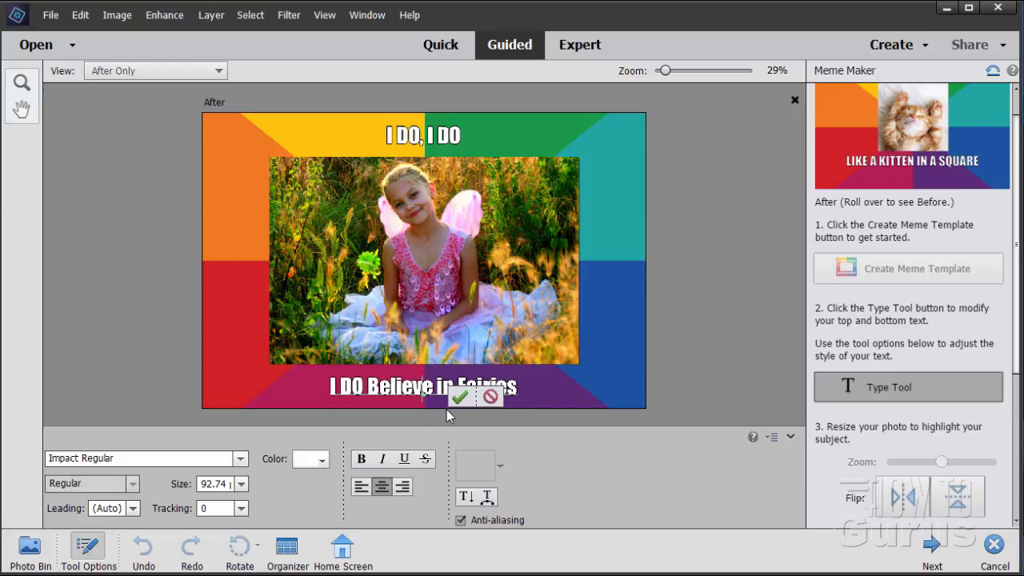
click(458, 397)
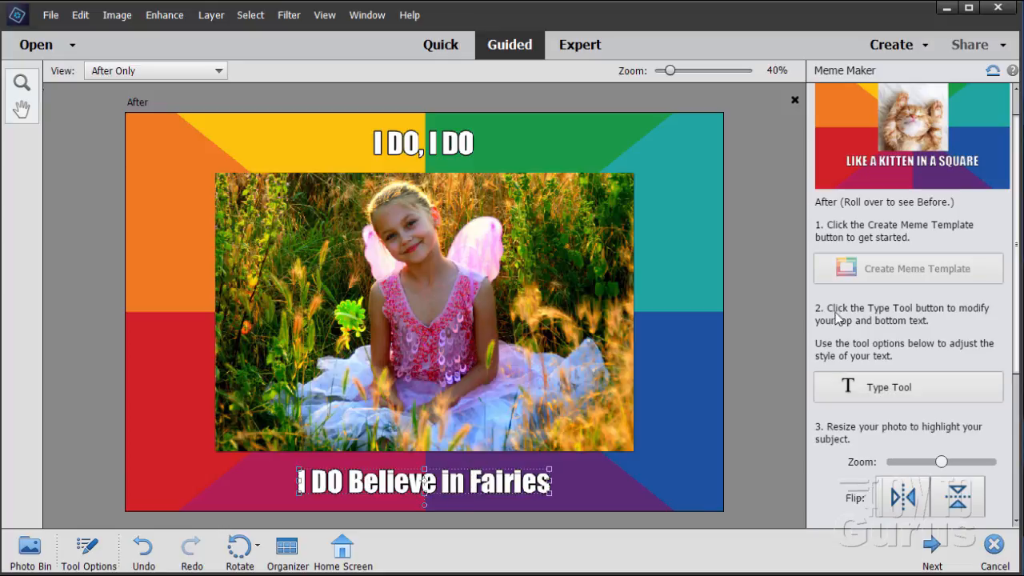
Change the font of the "I DO, I DO" caption to Arial Black
click(890, 389)
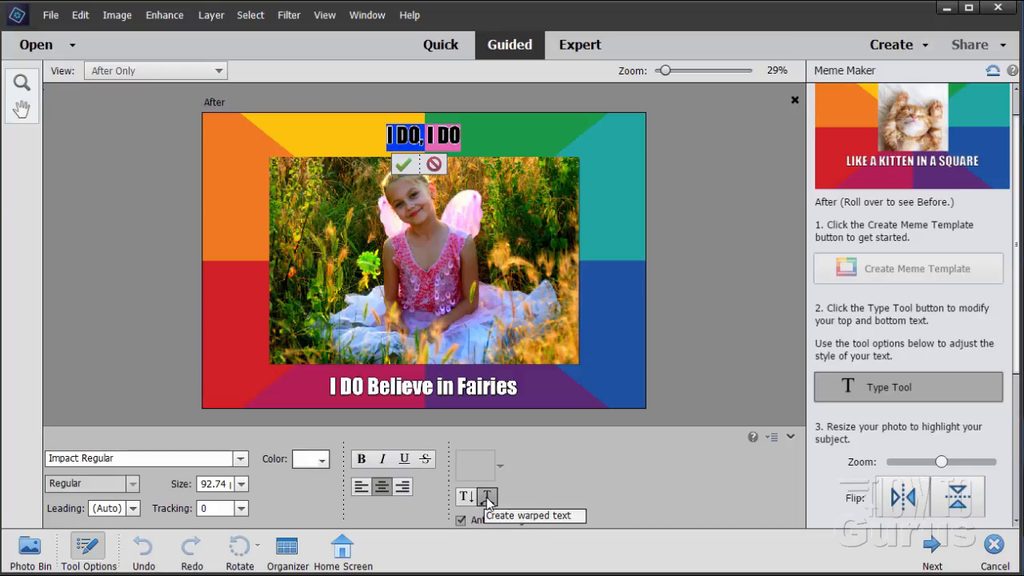
click(241, 458)
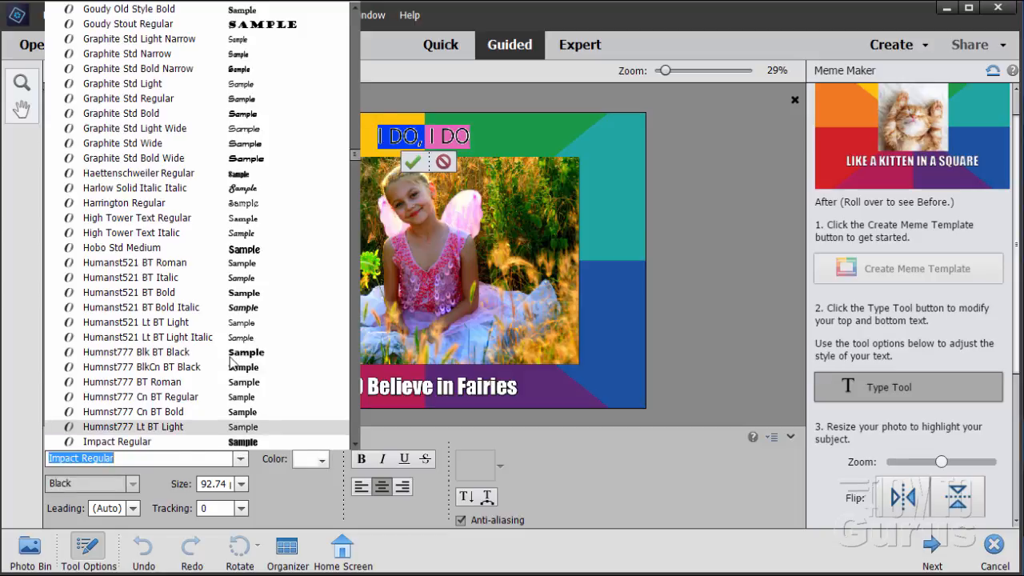
scroll(230, 356, up, 15)
scroll(230, 357, up, 15)
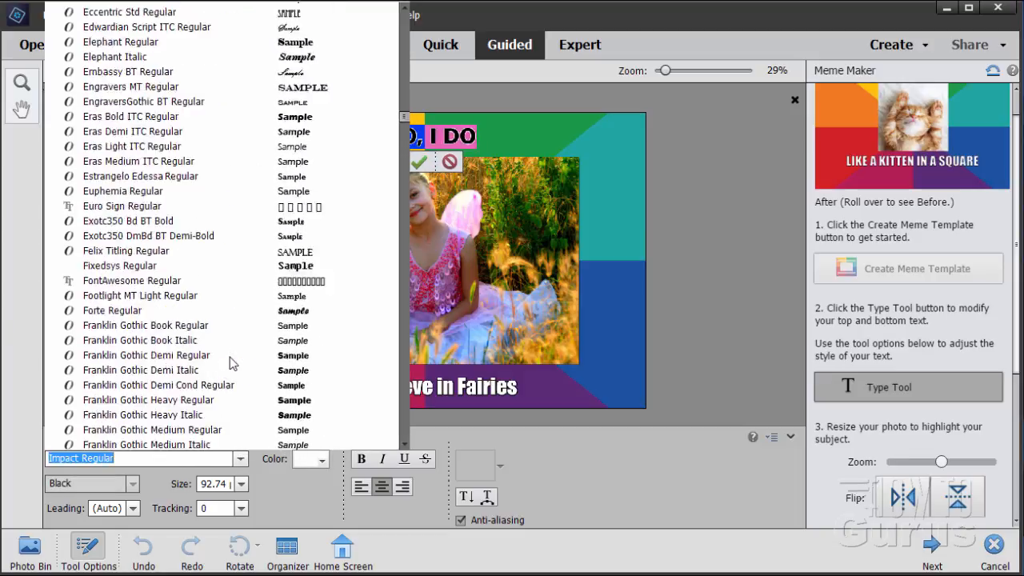
scroll(229, 357, up, 15)
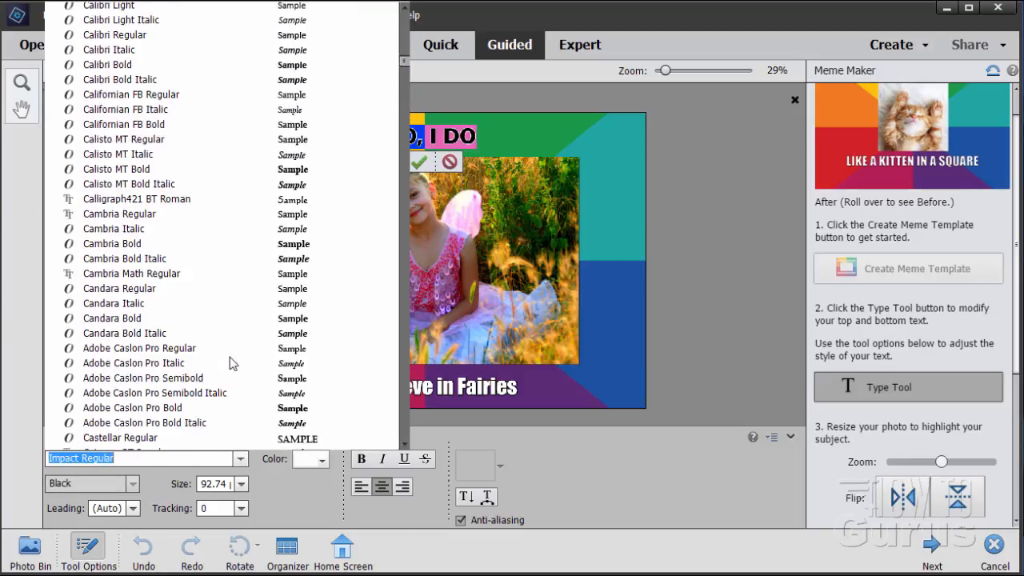
scroll(230, 357, up, 10)
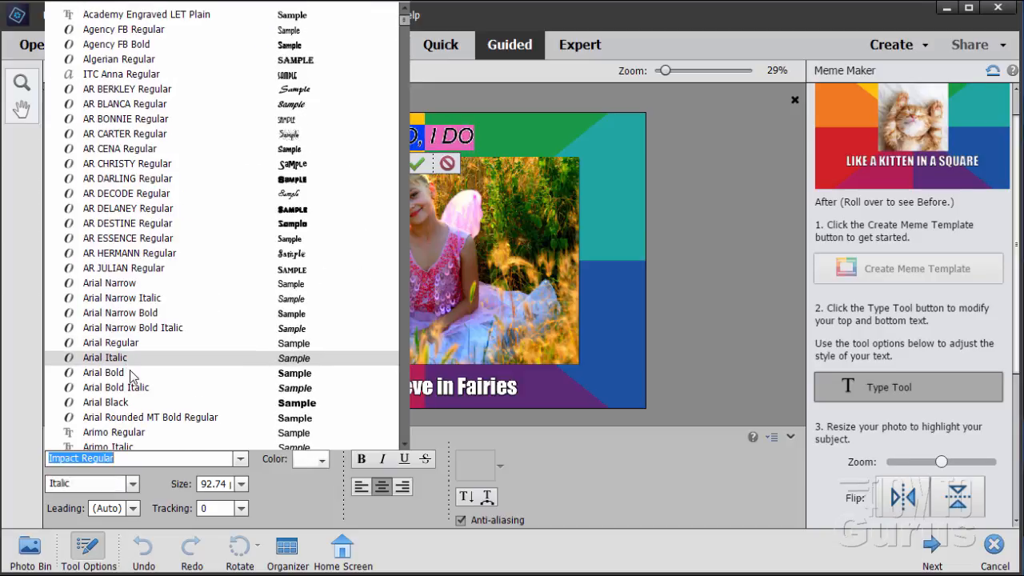
click(132, 402)
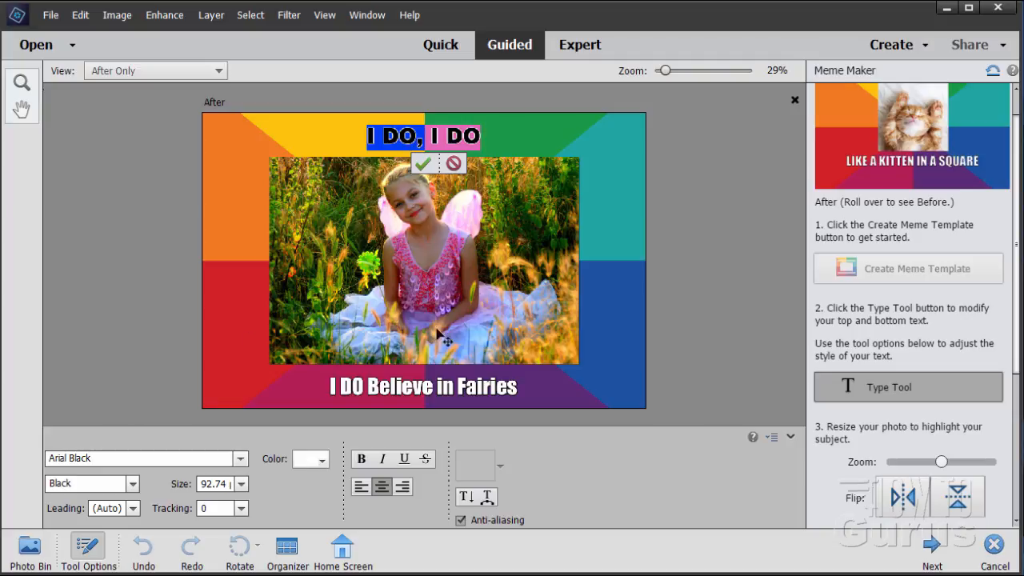
click(422, 164)
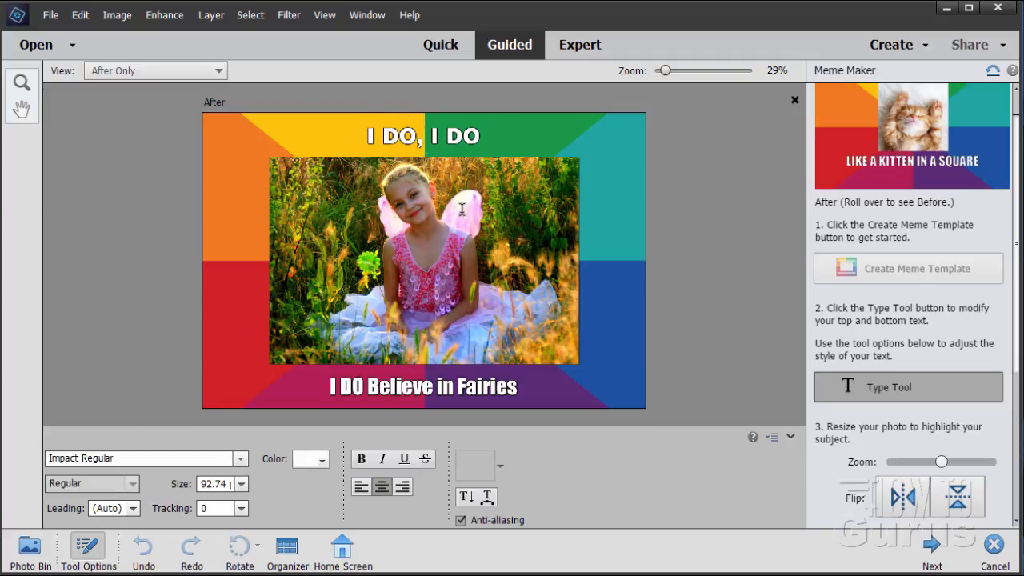
Change the font of the "I DO Believe in Fairies" caption to Arial Black
click(416, 385)
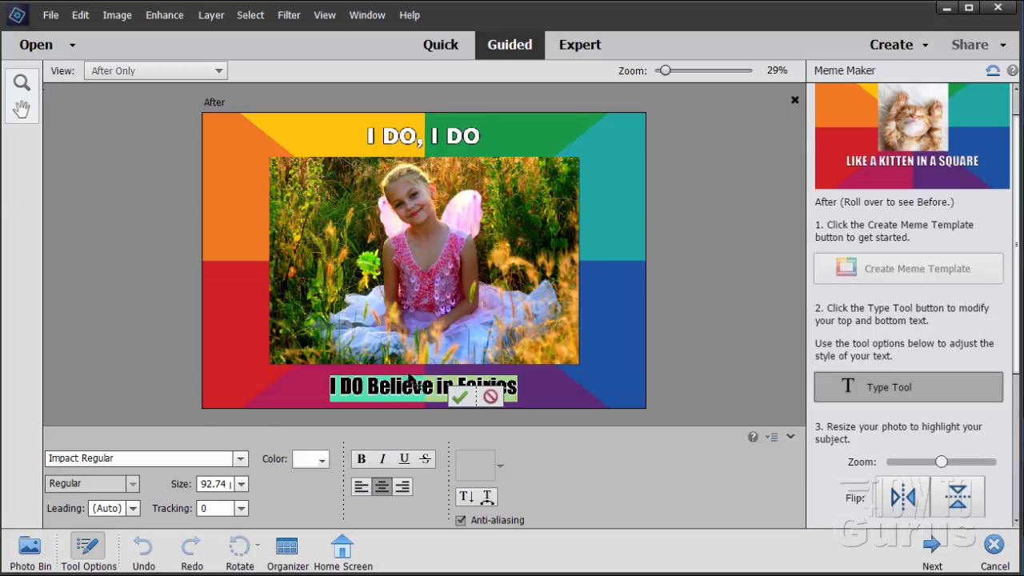
click(240, 461)
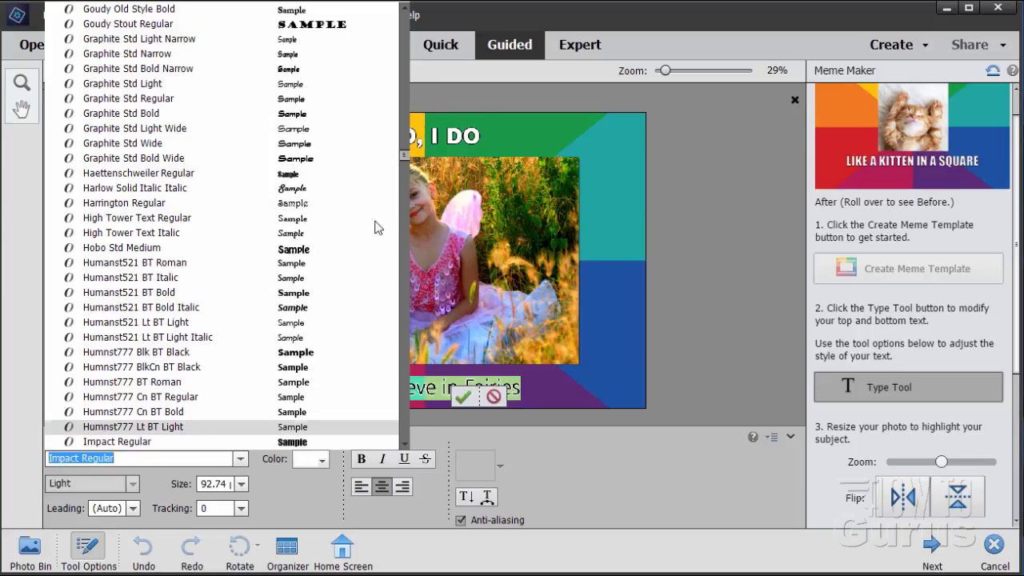
drag(404, 156, 404, 49)
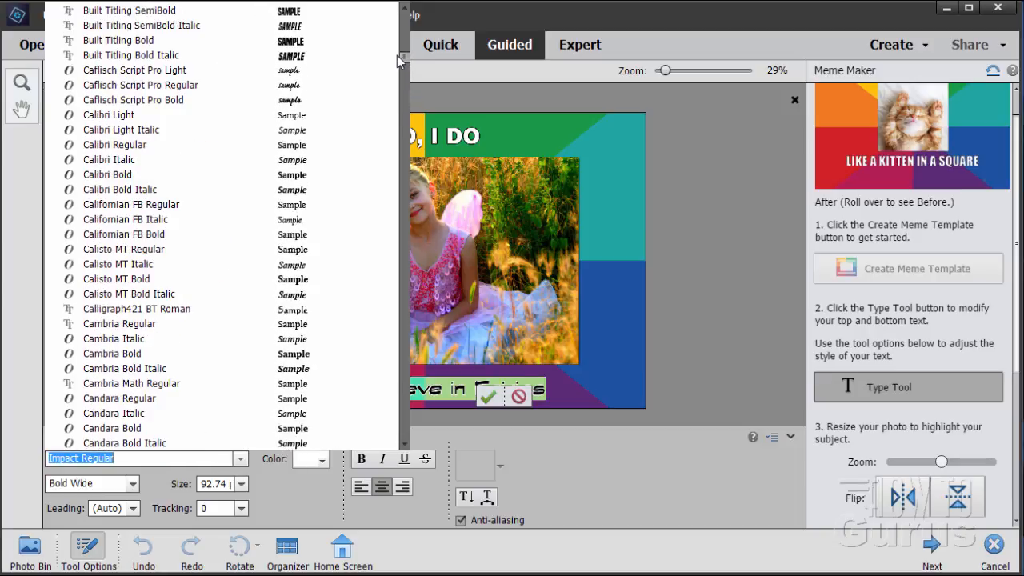
scroll(201, 283, up, 8)
scroll(201, 283, up, 15)
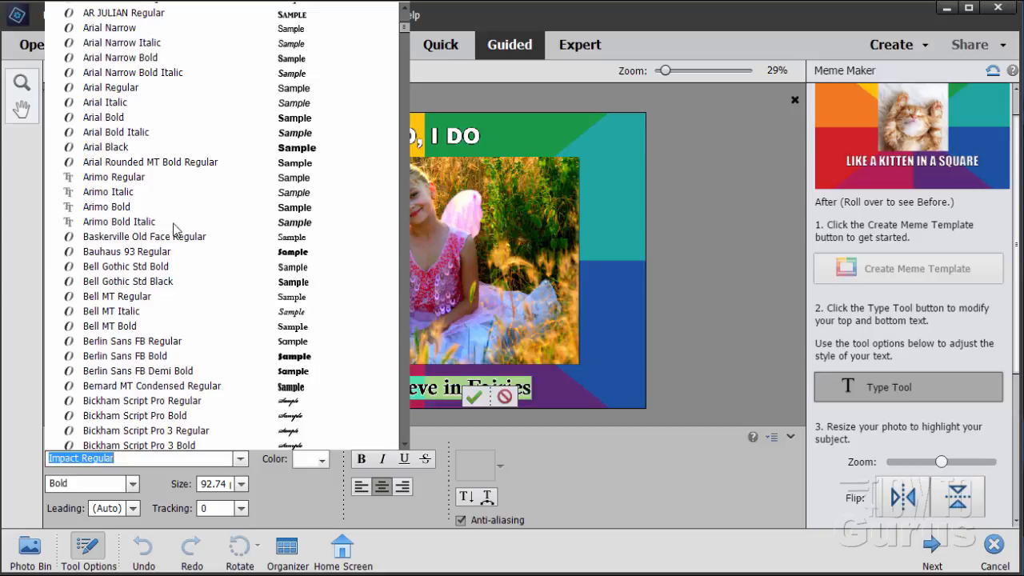
click(132, 149)
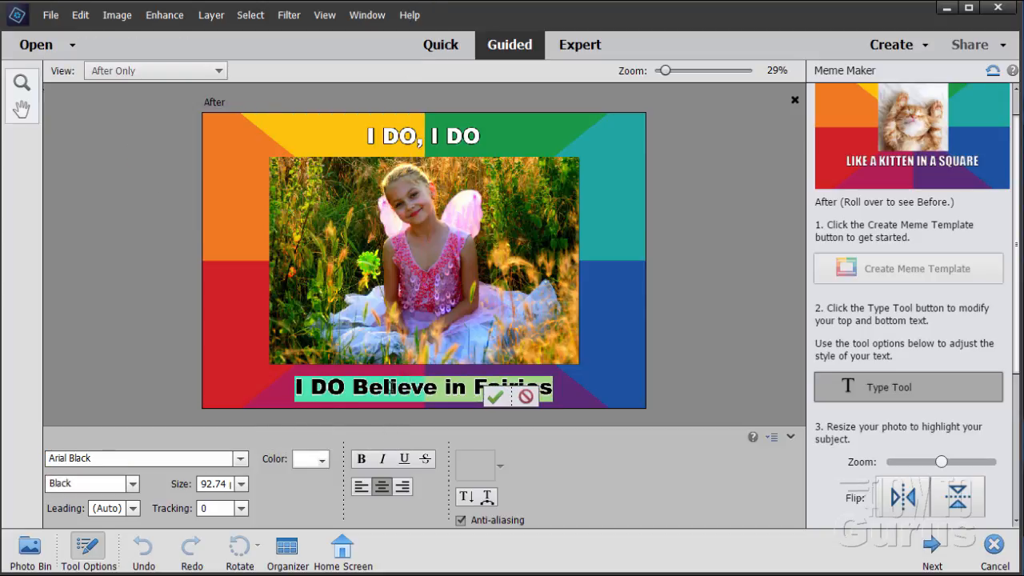
click(490, 401)
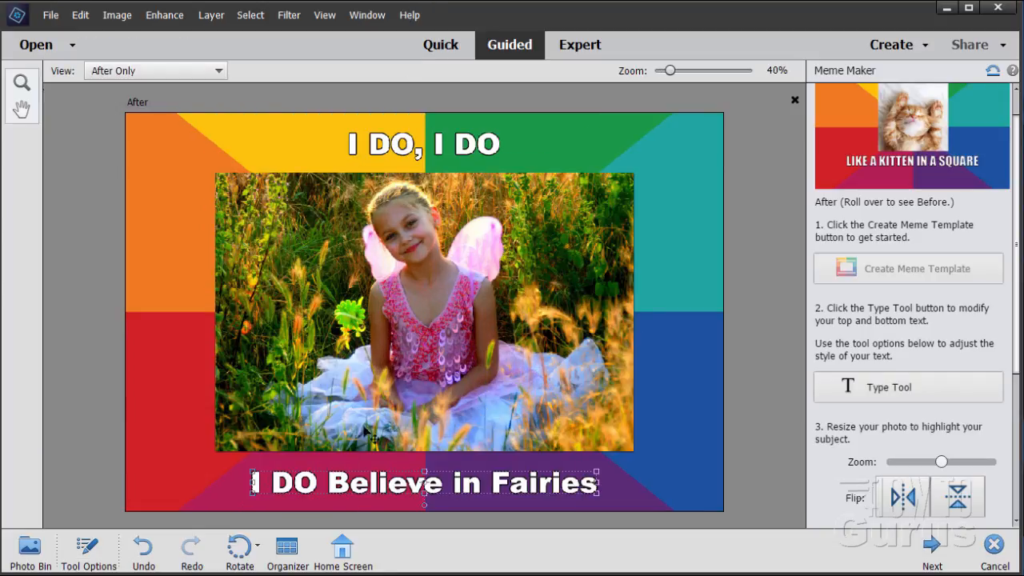
double_click(365, 490)
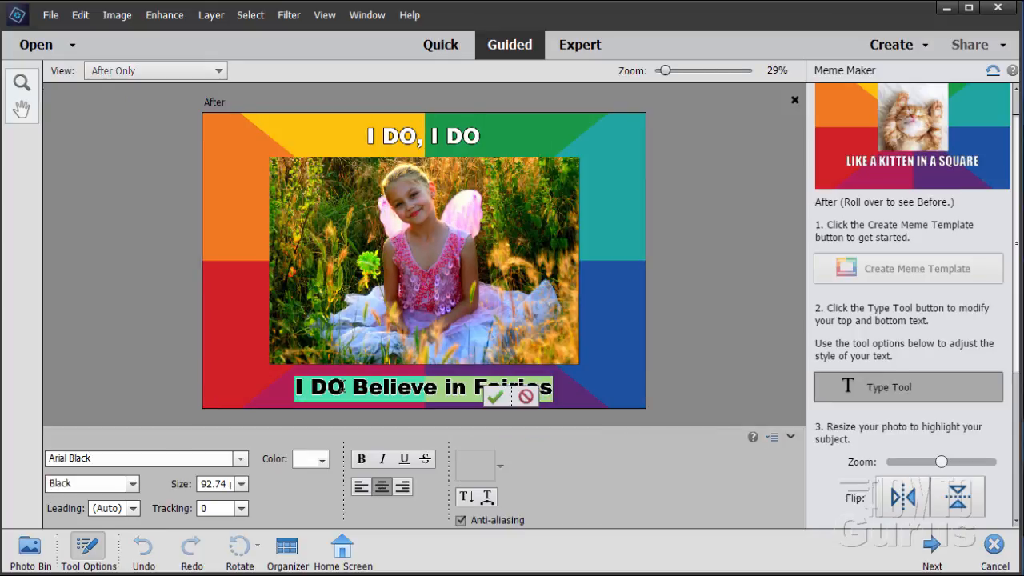
click(340, 387)
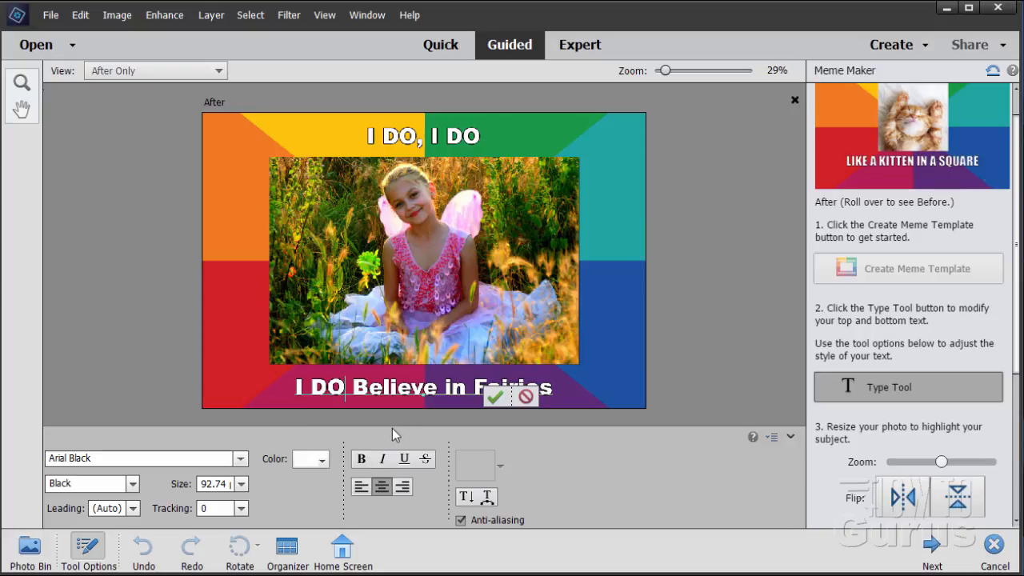
click(488, 402)
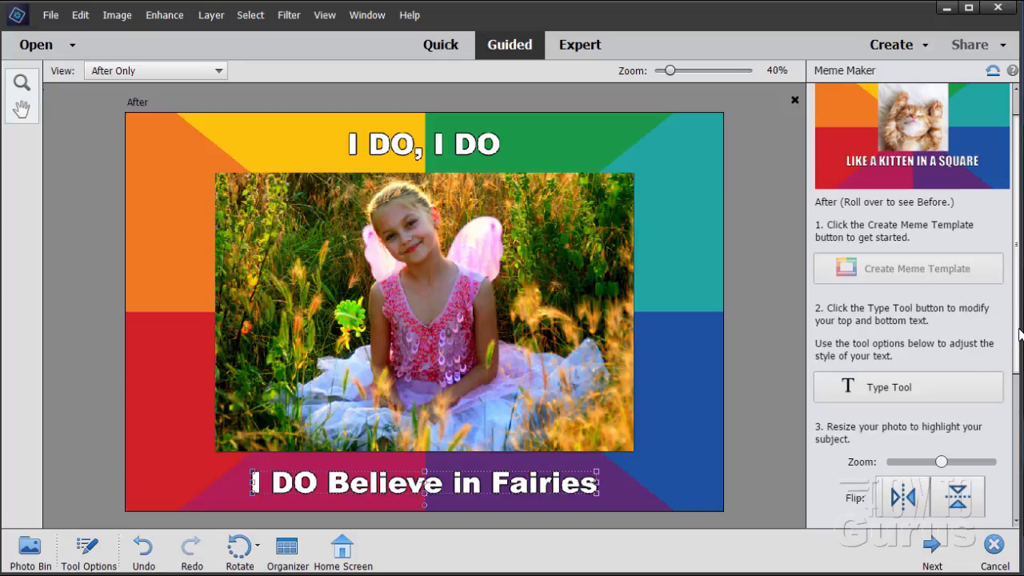
Try the zoom adjustment on the photo inside the meme frame and switch to the Hand tool
scroll(1020, 335, down, 4)
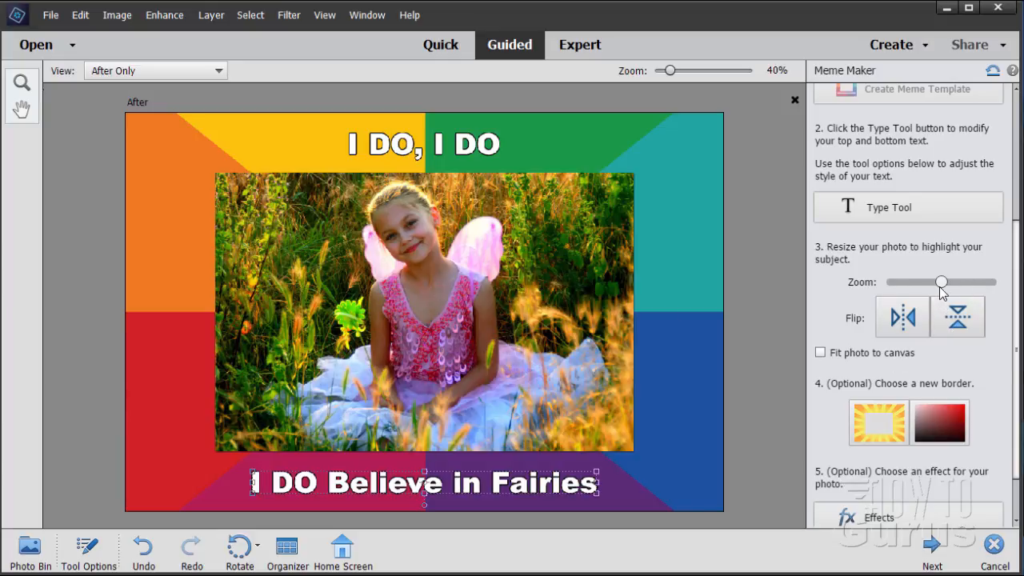
mouse_move(937, 282)
mouse_down()
mouse_move(919, 282)
mouse_move(961, 282)
mouse_move(942, 287)
mouse_up()
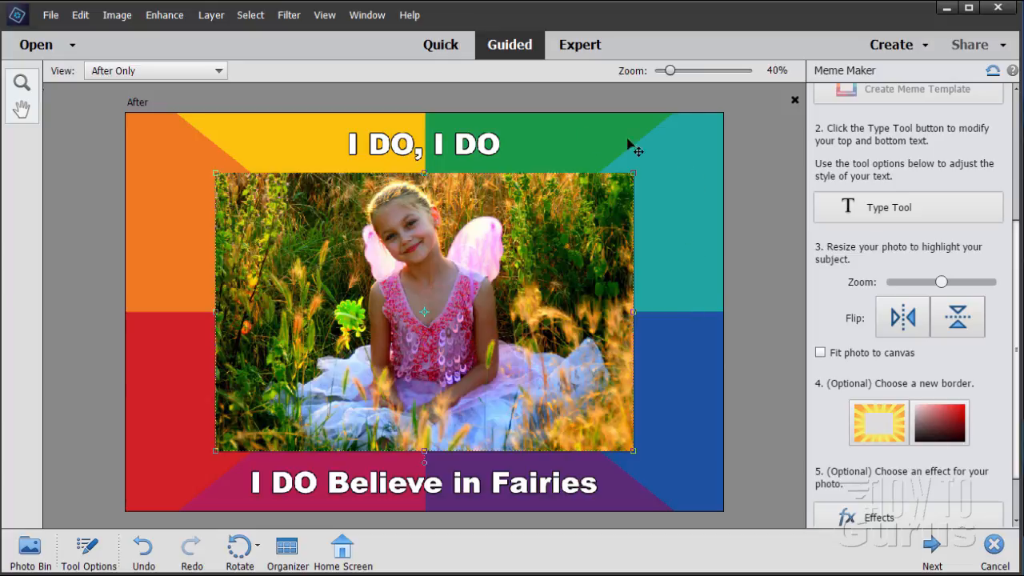
key(h)
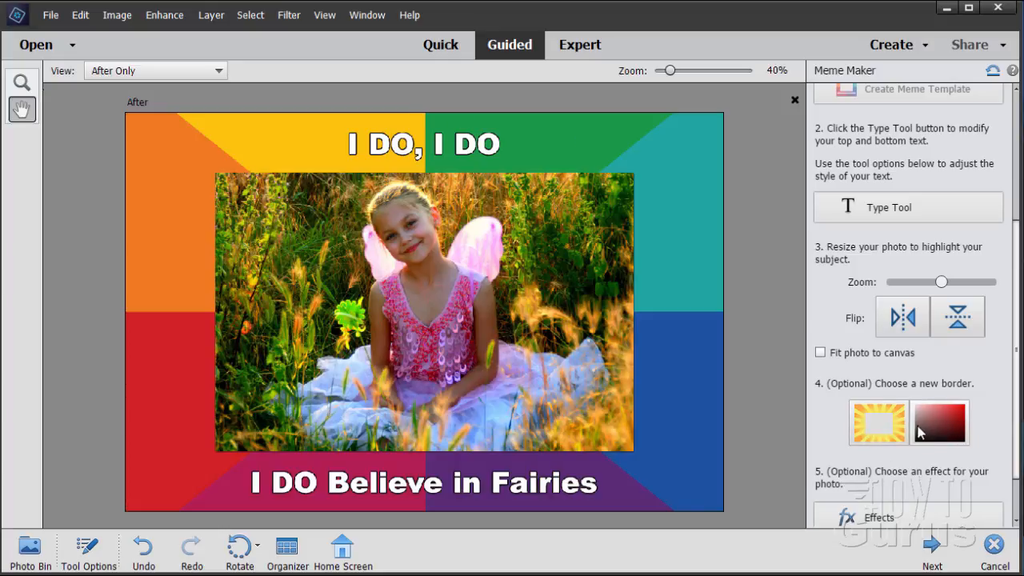
Replace the meme's border with the rainbow-coloured faceted triangle preset
click(876, 416)
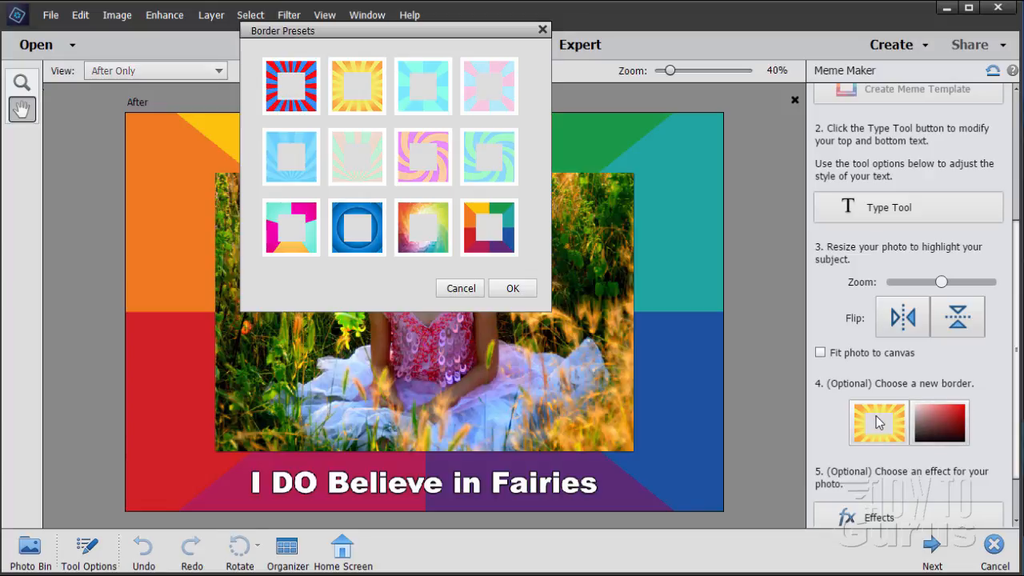
click(422, 233)
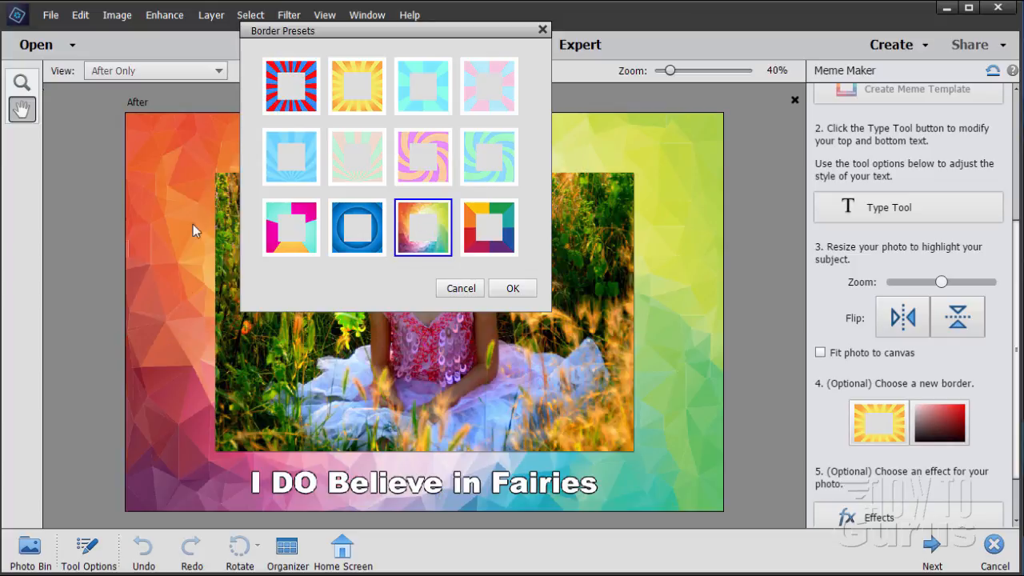
click(518, 289)
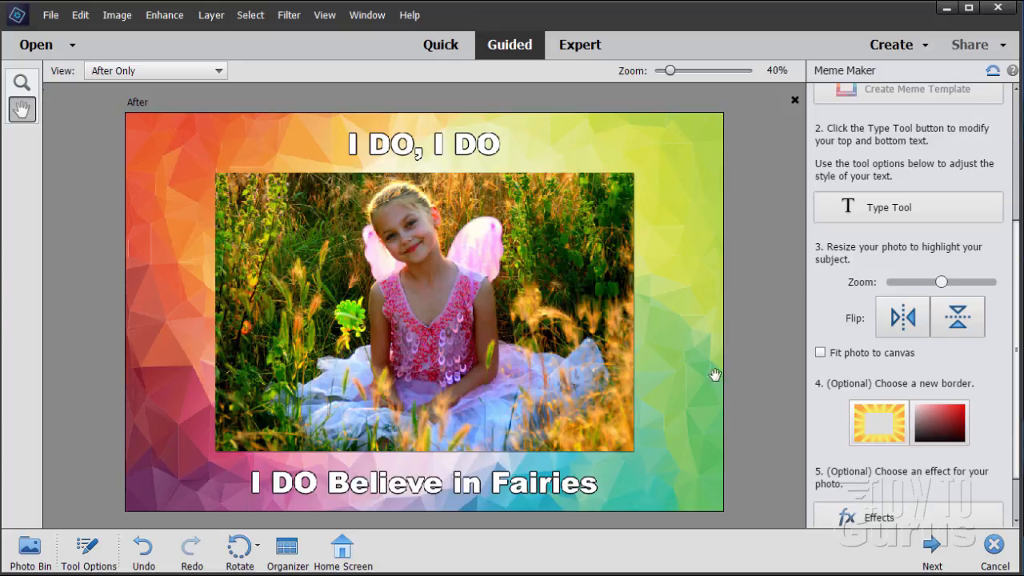
click(937, 427)
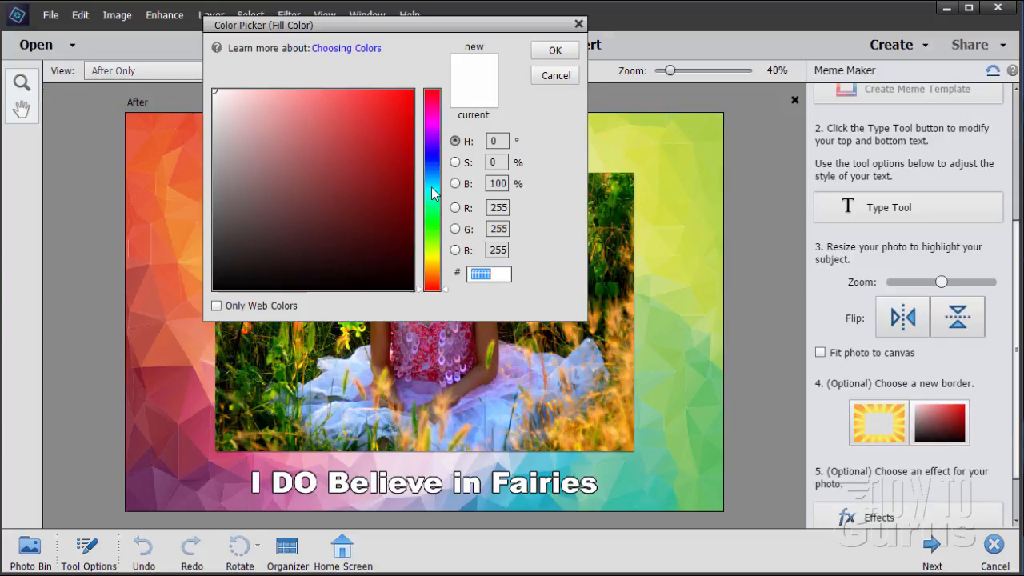
click(436, 188)
click(432, 139)
click(432, 225)
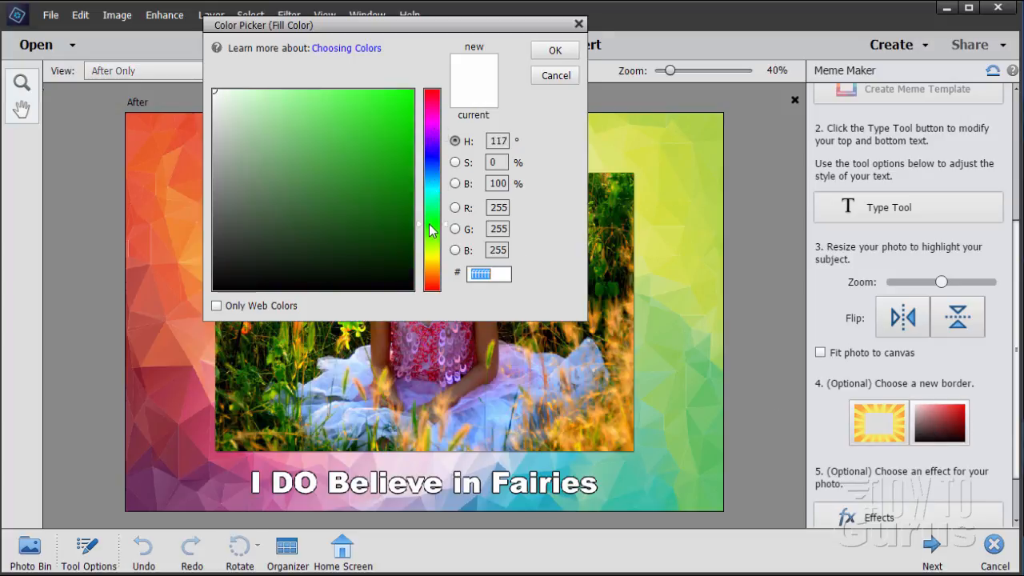
click(432, 206)
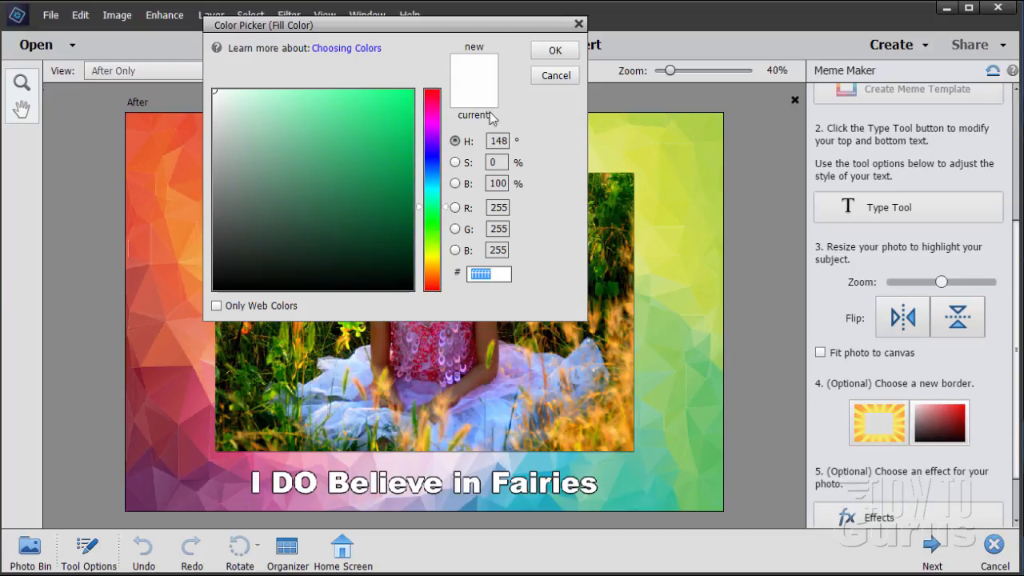
click(560, 77)
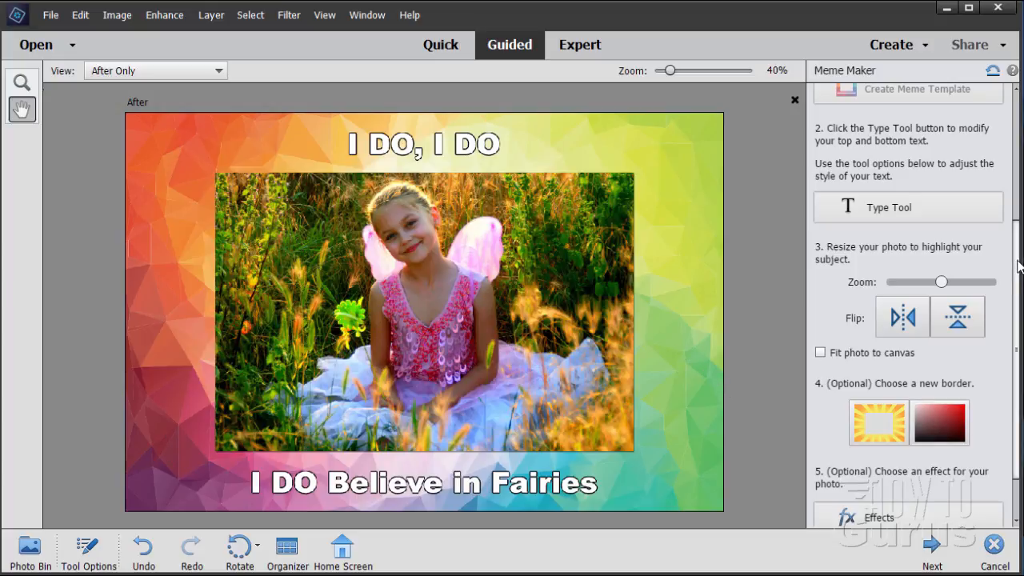
Compare the available photo effects and apply the one with saturated warm colours and softly blurred edges
scroll(1019, 288, down, 1)
scroll(1020, 296, down, 1)
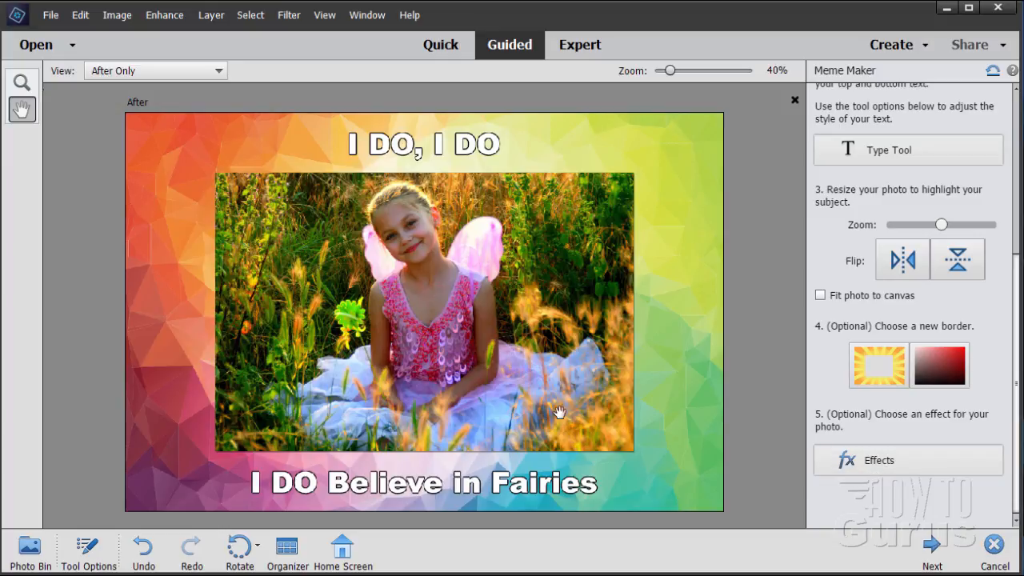
click(909, 464)
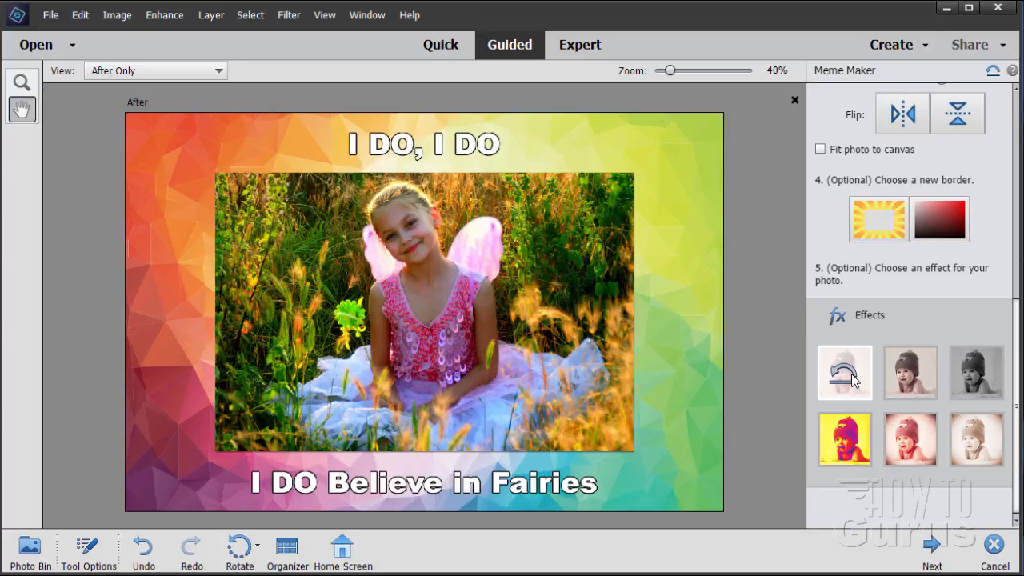
click(911, 374)
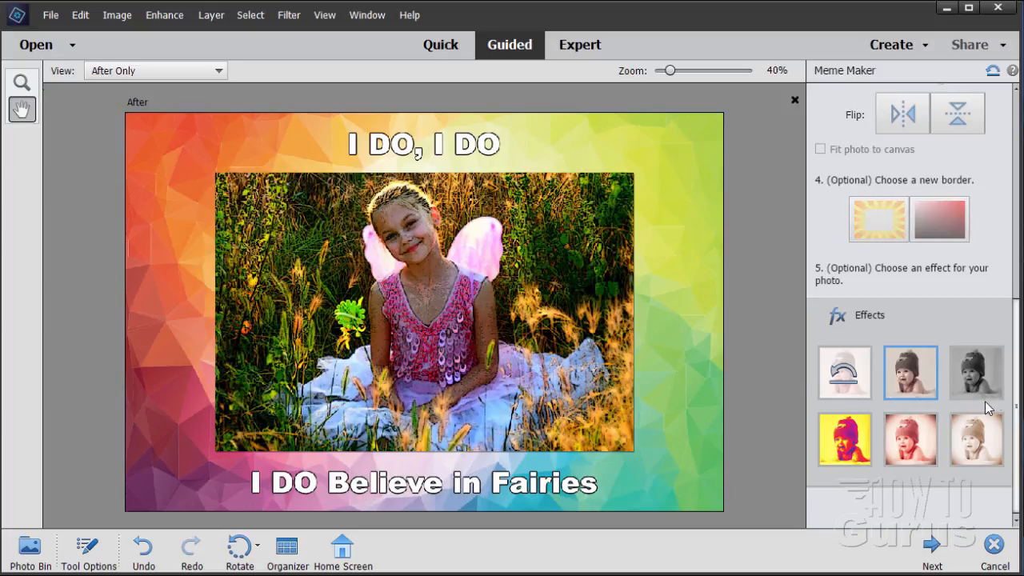
click(983, 375)
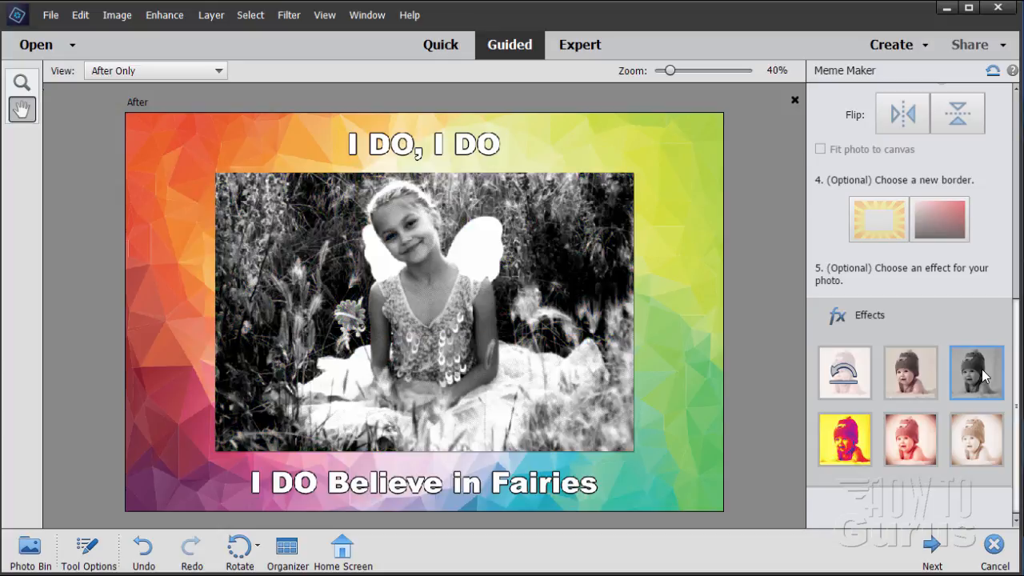
click(861, 445)
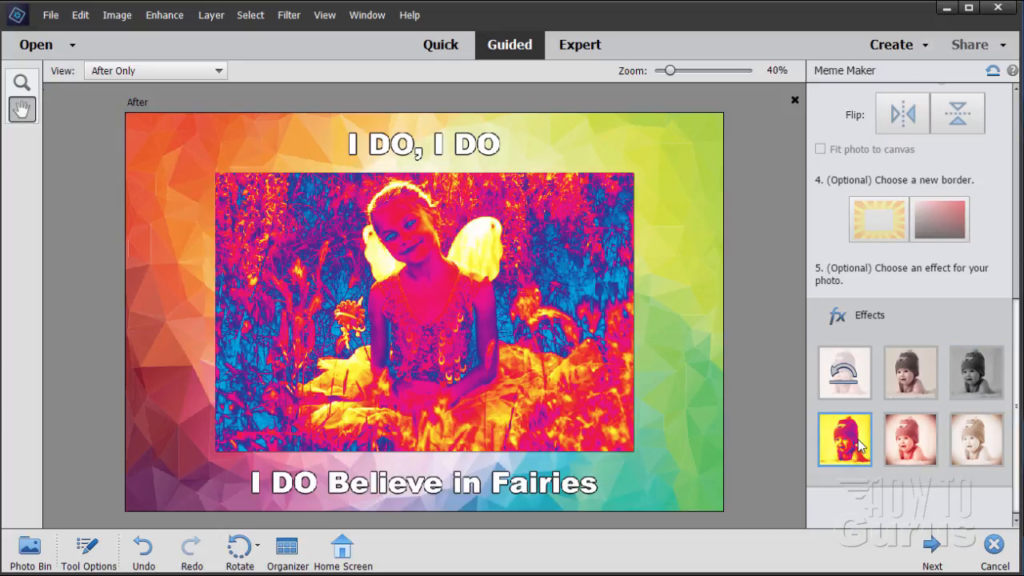
click(913, 452)
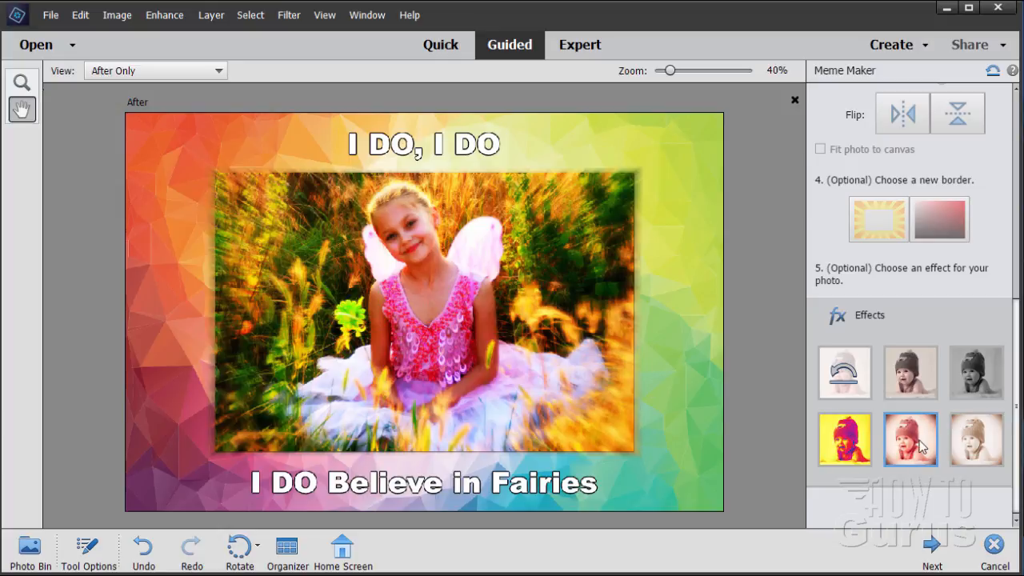
click(979, 446)
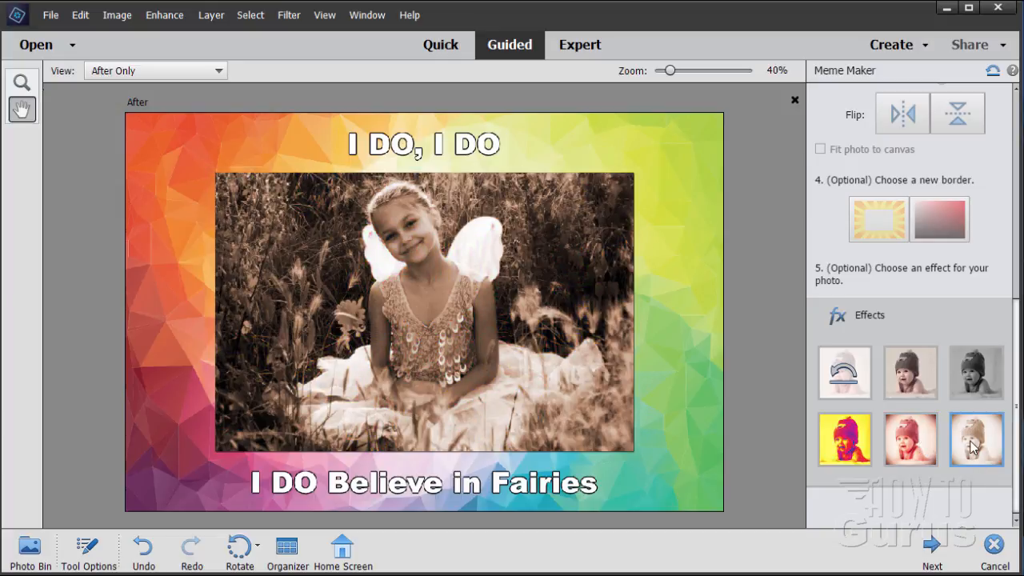
click(895, 440)
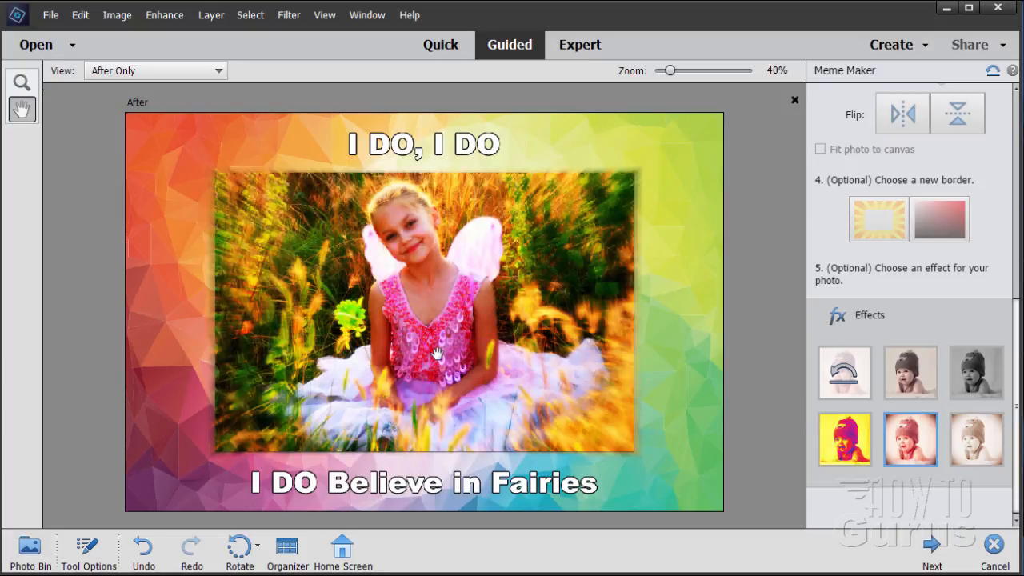
Finish the Meme Maker edit and continue editing the meme in Expert mode
click(934, 547)
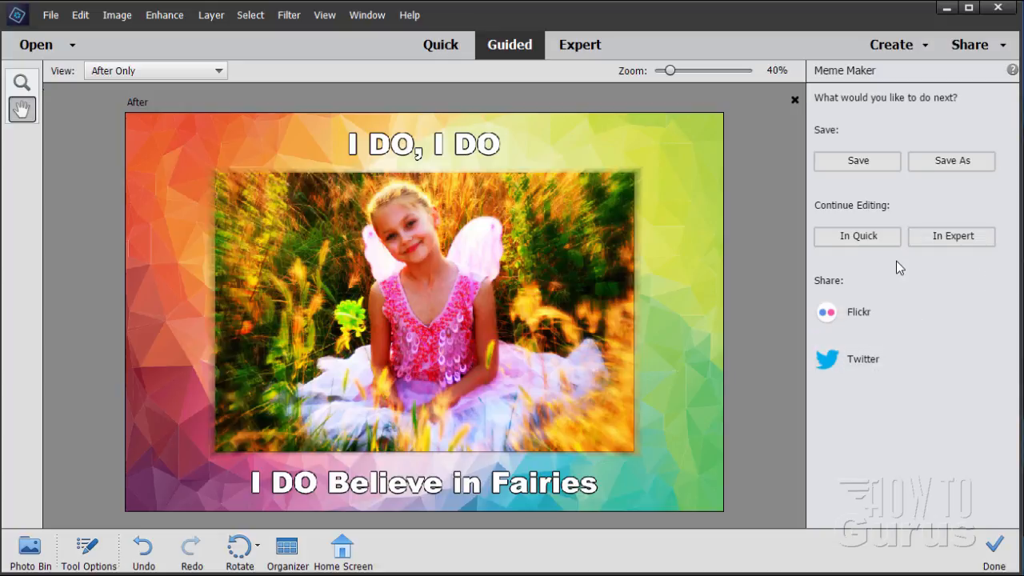
click(955, 237)
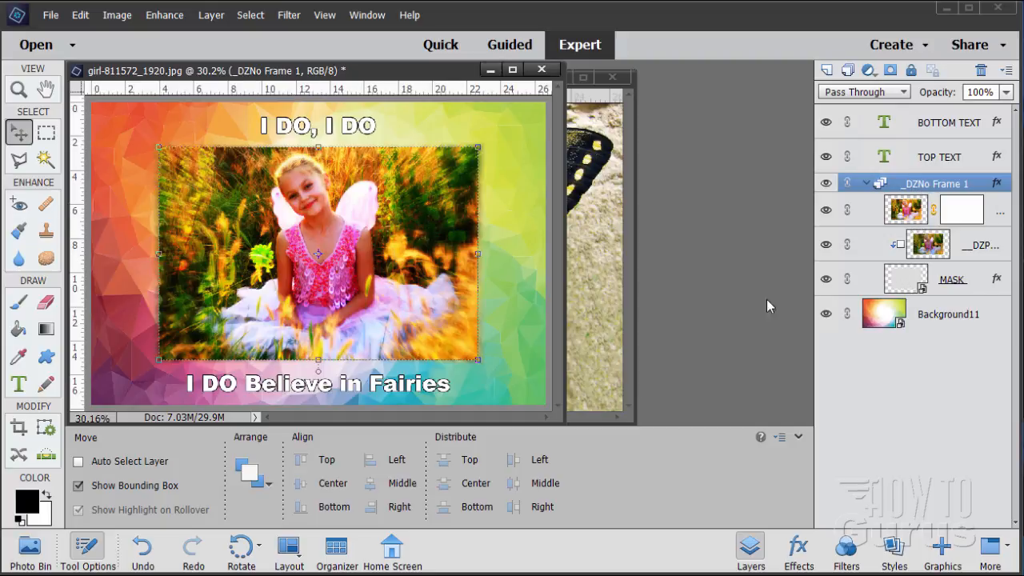
Collapse and expand the "_DZNo Frame 1" layer group to examine how the meme's layers are organized
click(865, 185)
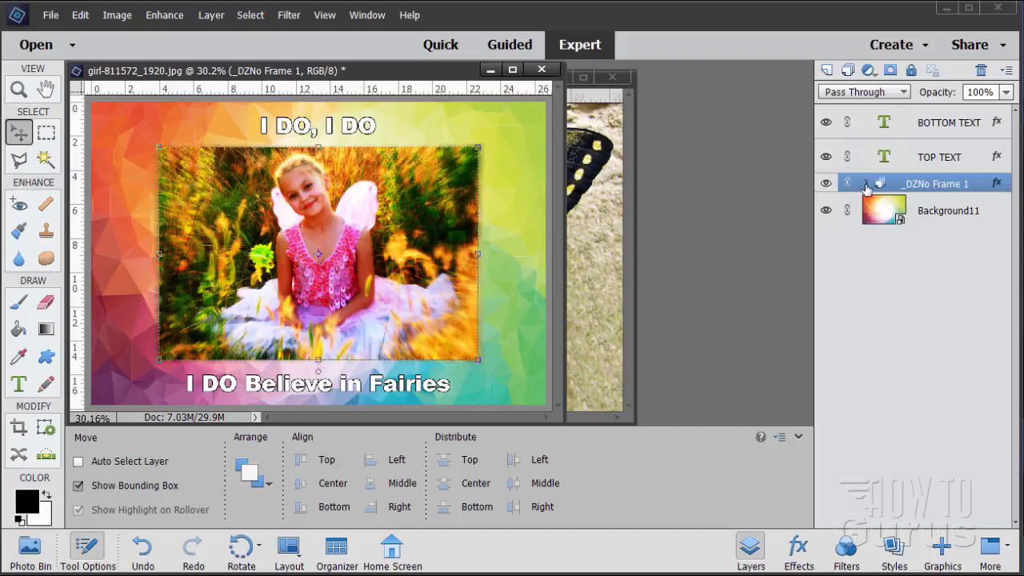
click(865, 185)
click(865, 185)
click(864, 185)
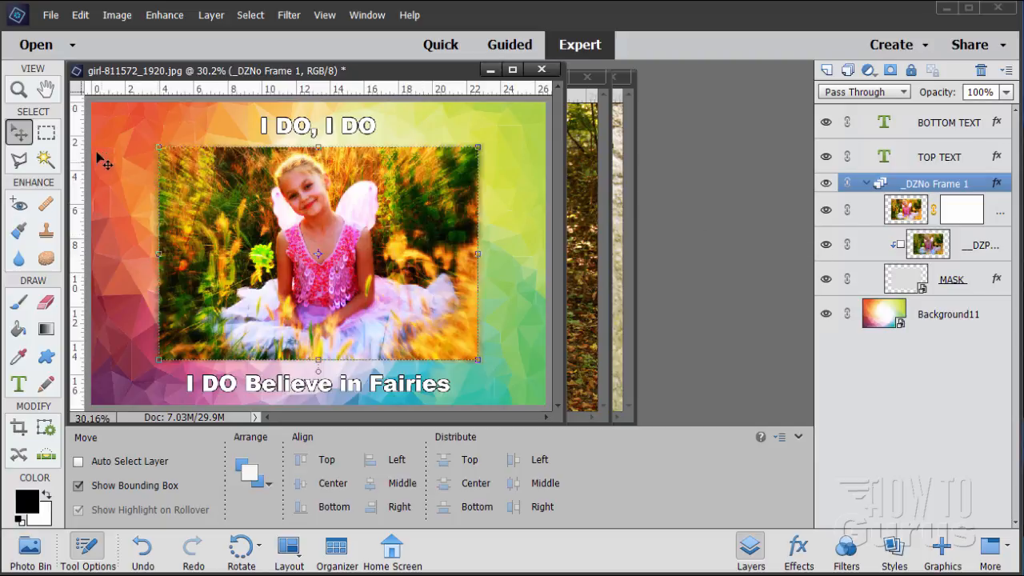
Save the meme with its layers in Photoshop format as girl-811572_1920.psd in the PSE Essentials folder
click(51, 16)
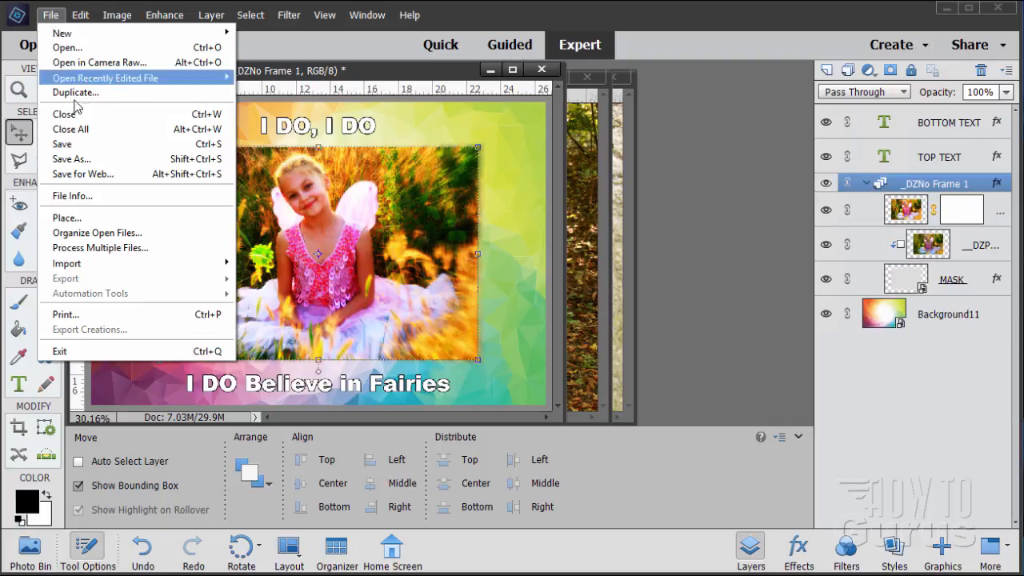
click(78, 144)
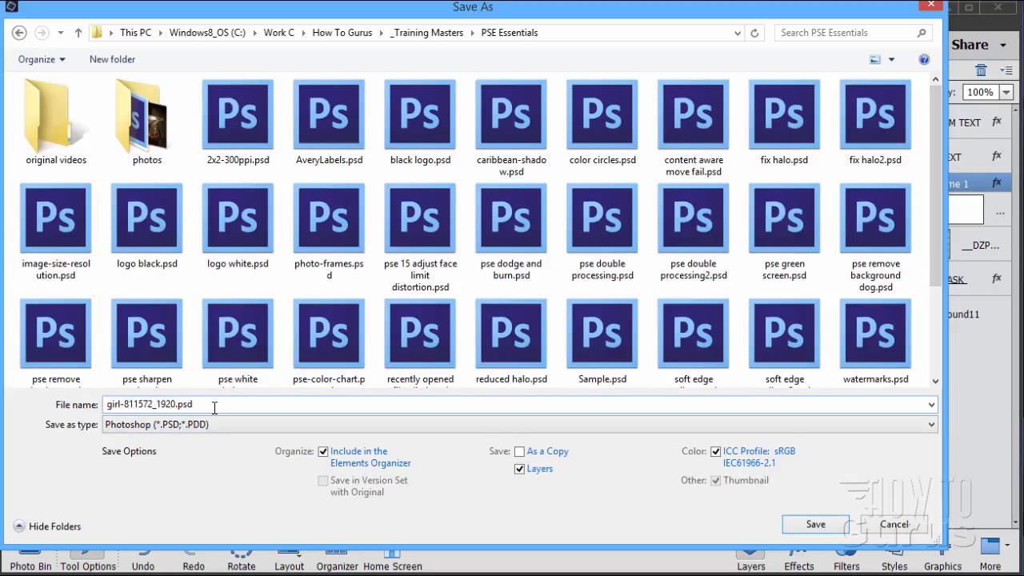
click(828, 525)
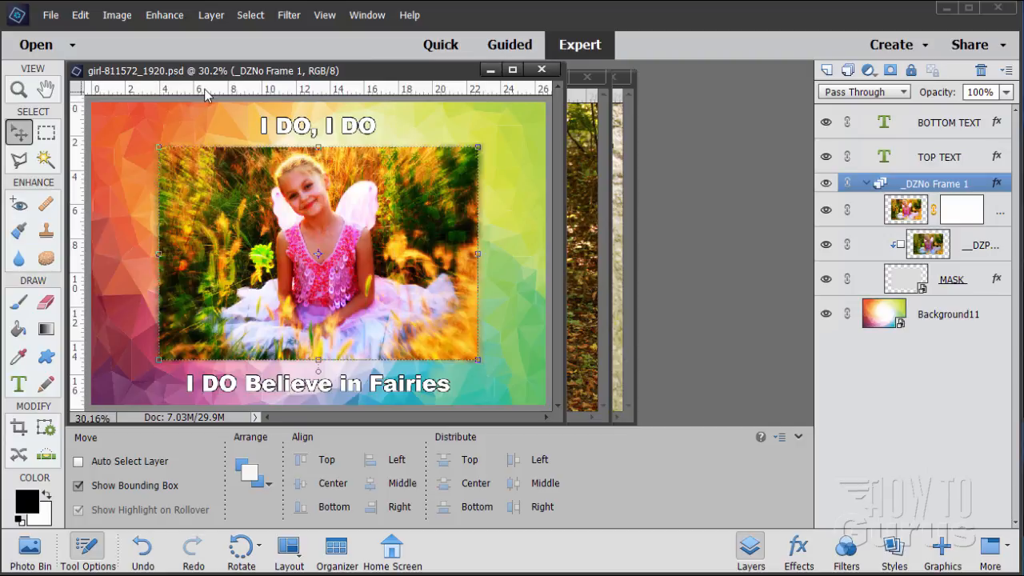
Return to the Guided edits, reopen the recent photo girl-811572_1920.jpg and bring its thumbnail into view among the open files
click(498, 48)
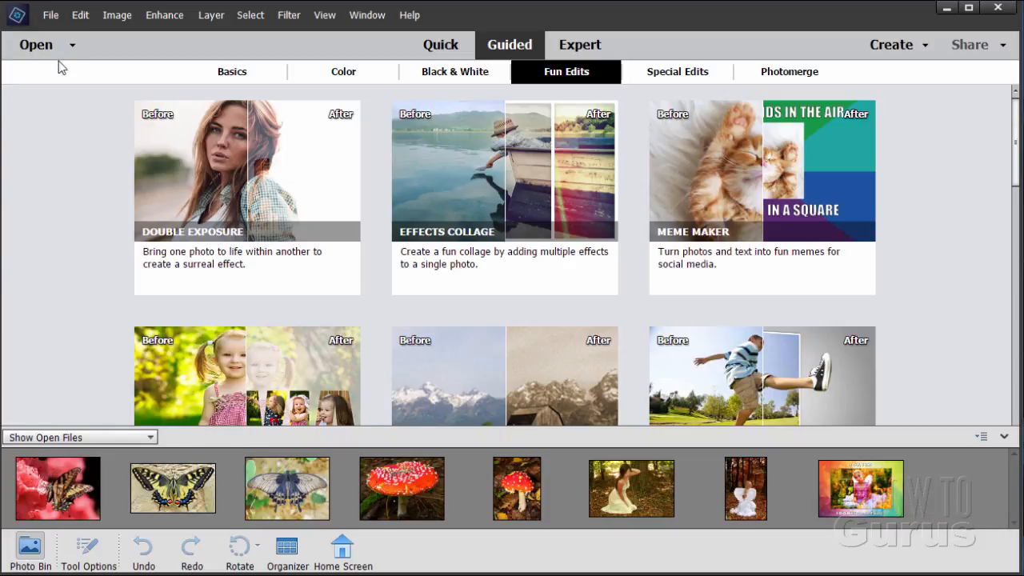
click(49, 14)
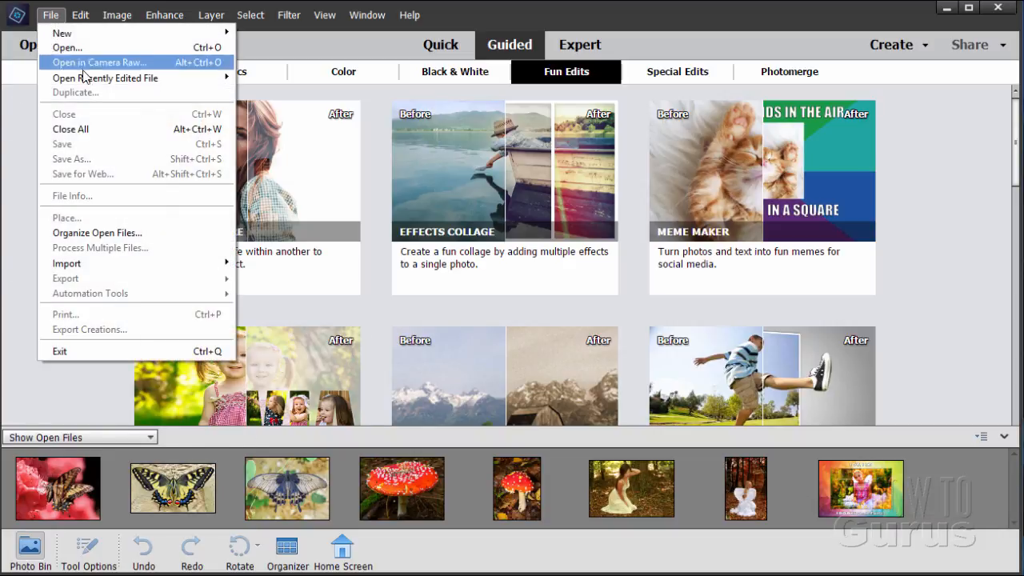
mouse_move(84, 78)
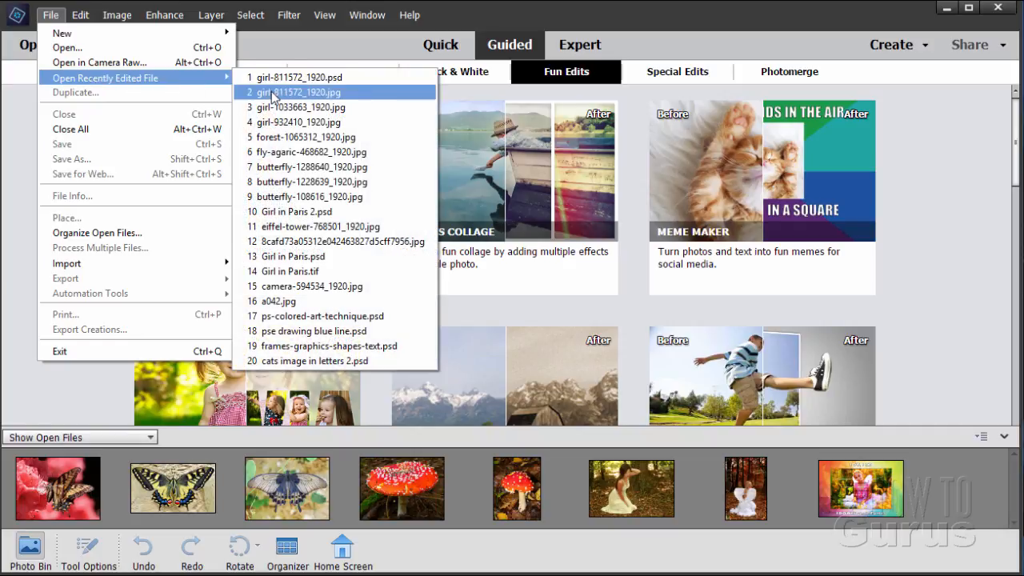
click(274, 93)
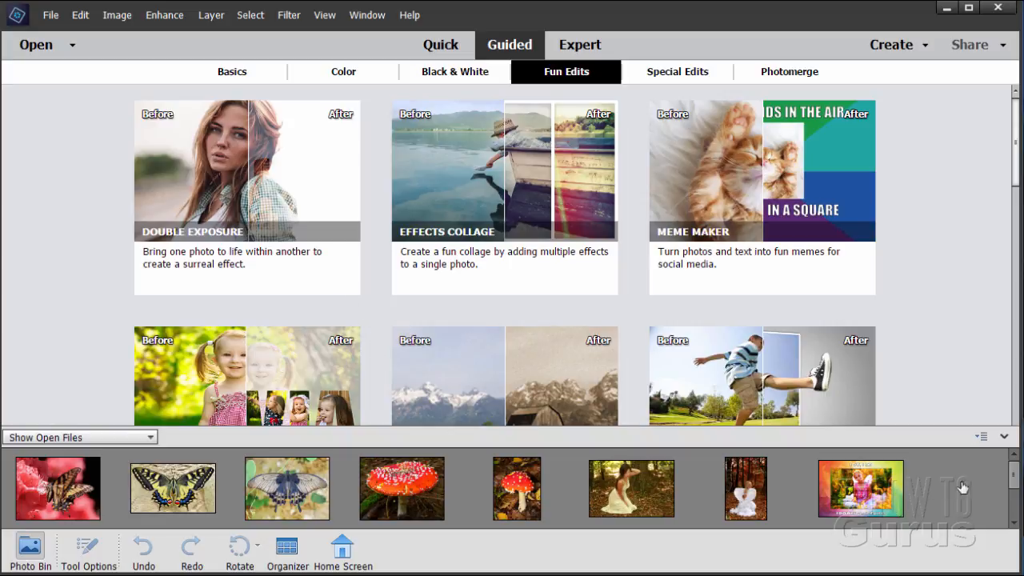
scroll(1013, 492, down, 1)
scroll(1013, 491, down, 3)
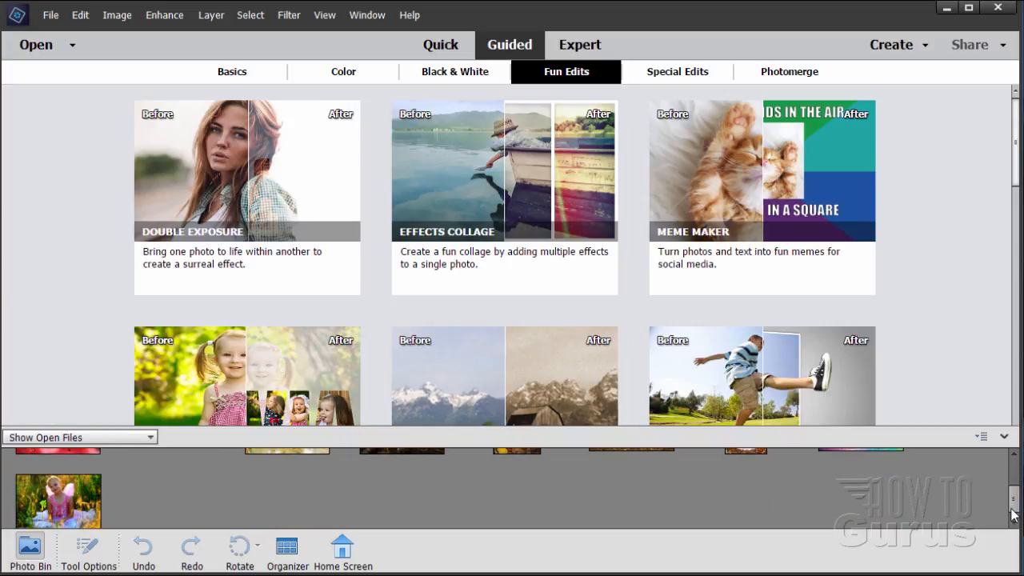
scroll(1014, 520, up, 3)
scroll(1019, 517, down, 3)
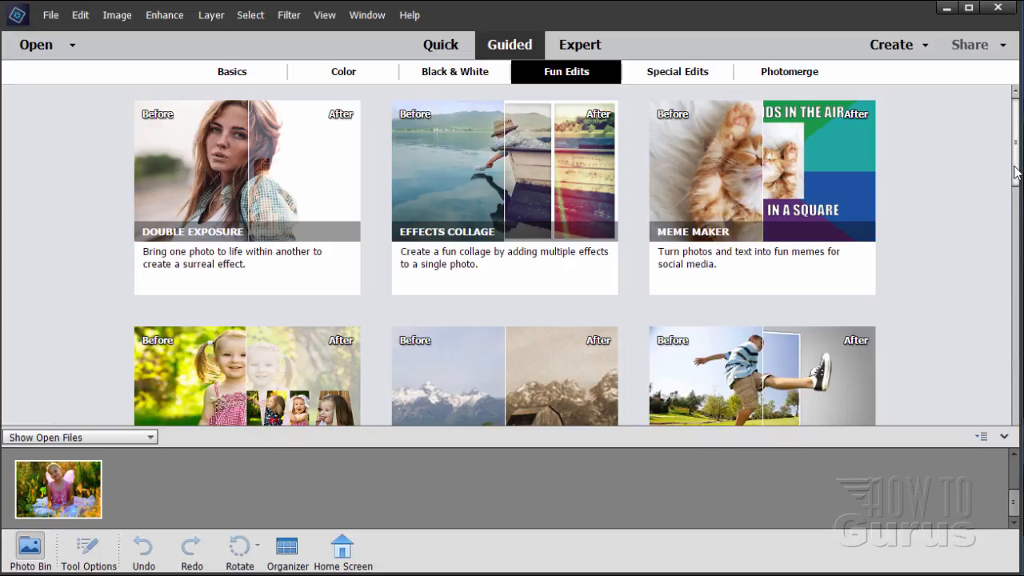
Start the Multi-Photo Text guided edit from Fun Edits and review its instructions from adding text to choosing the effect intensity
scroll(1016, 172, down, 3)
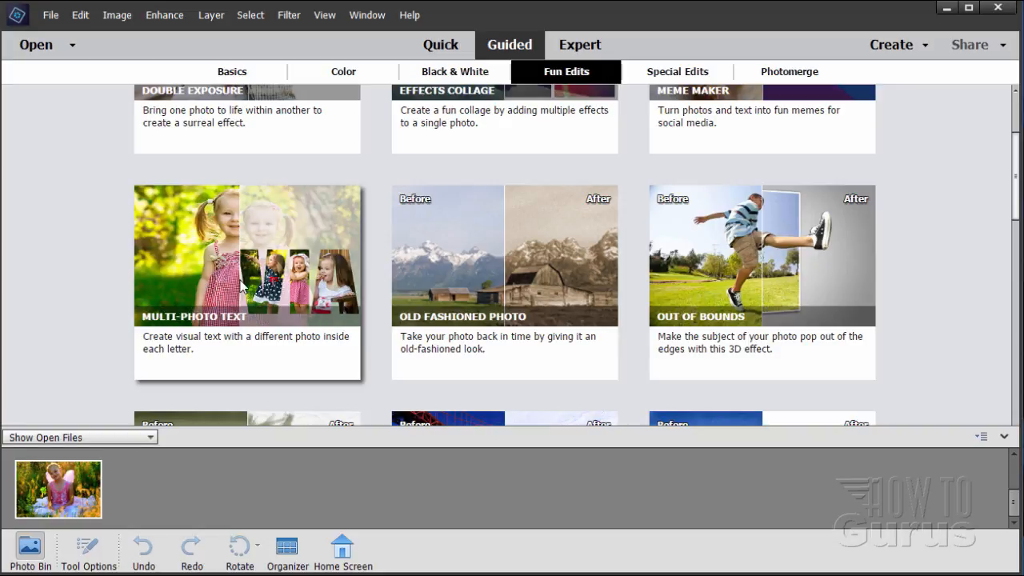
click(241, 287)
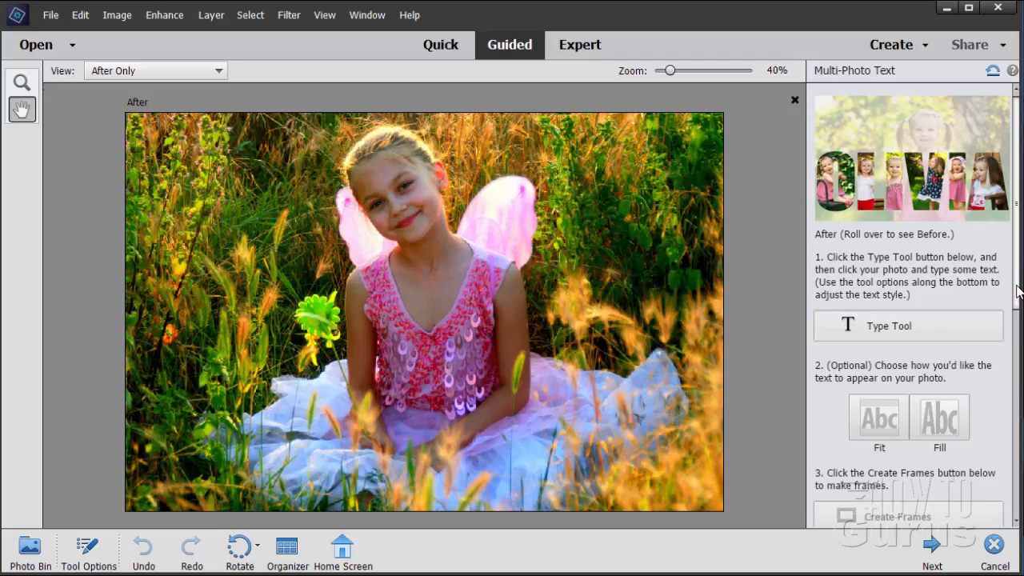
scroll(1018, 290, down, 5)
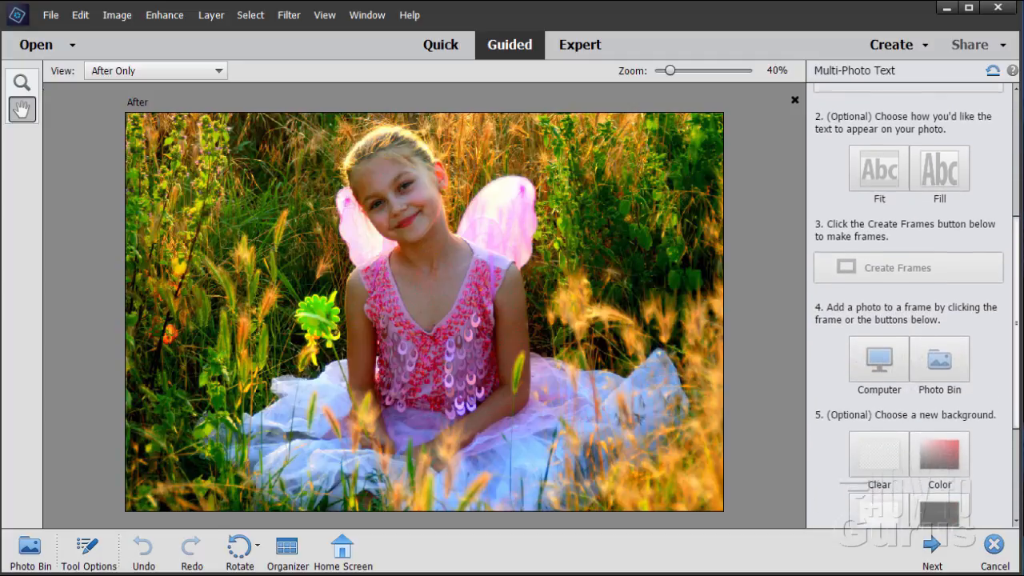
scroll(975, 303, down, 1)
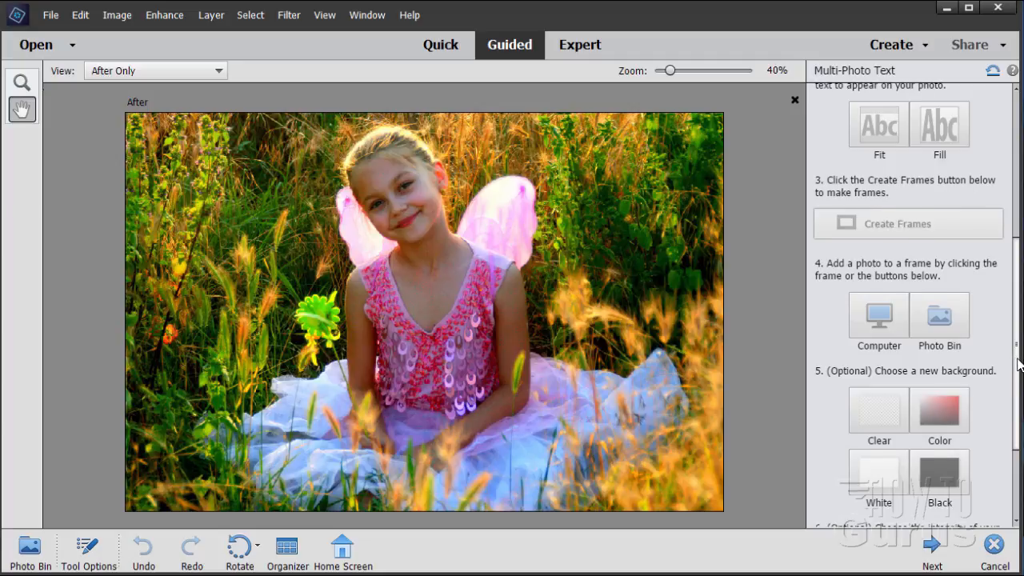
scroll(1018, 364, down, 3)
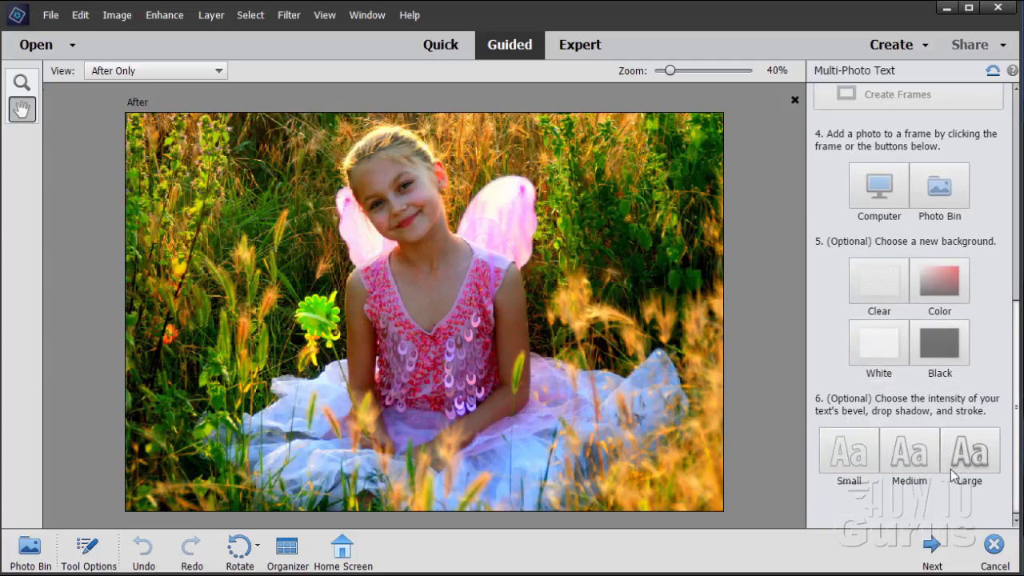
scroll(1017, 464, up, 10)
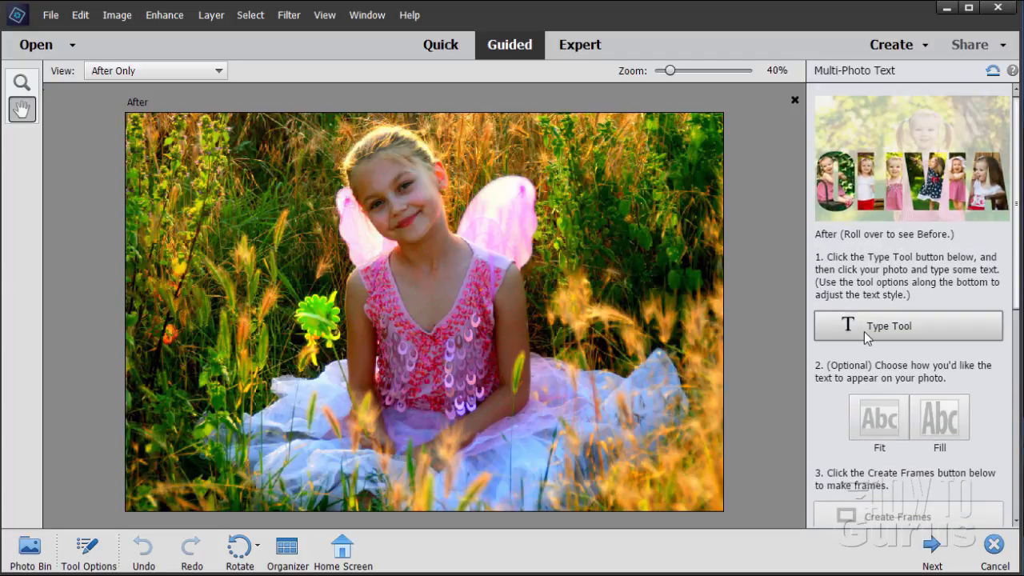
Add the text "Fairies" to the photo with the Type tool in white Impact Regular at 100 pt
click(864, 332)
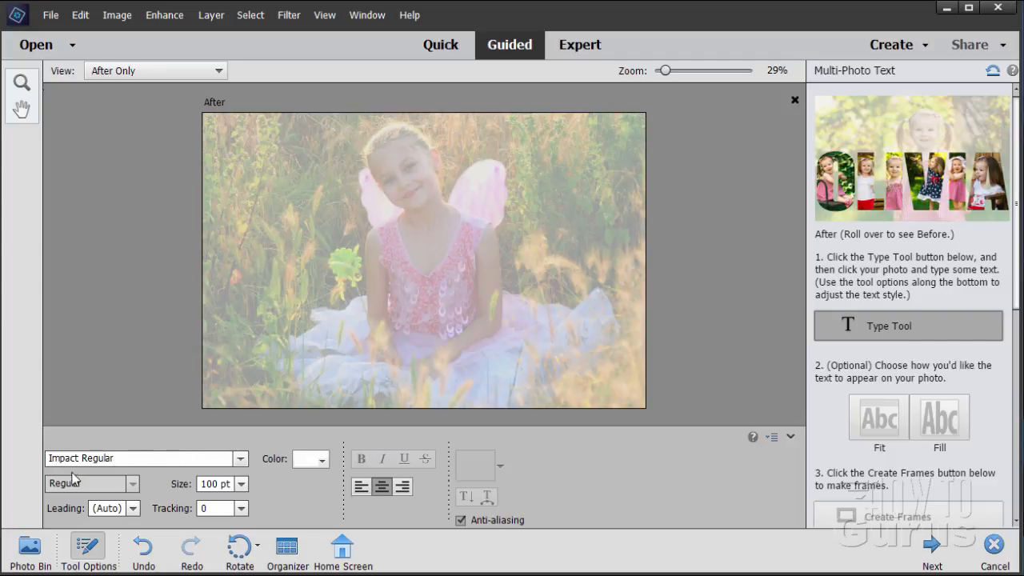
click(278, 304)
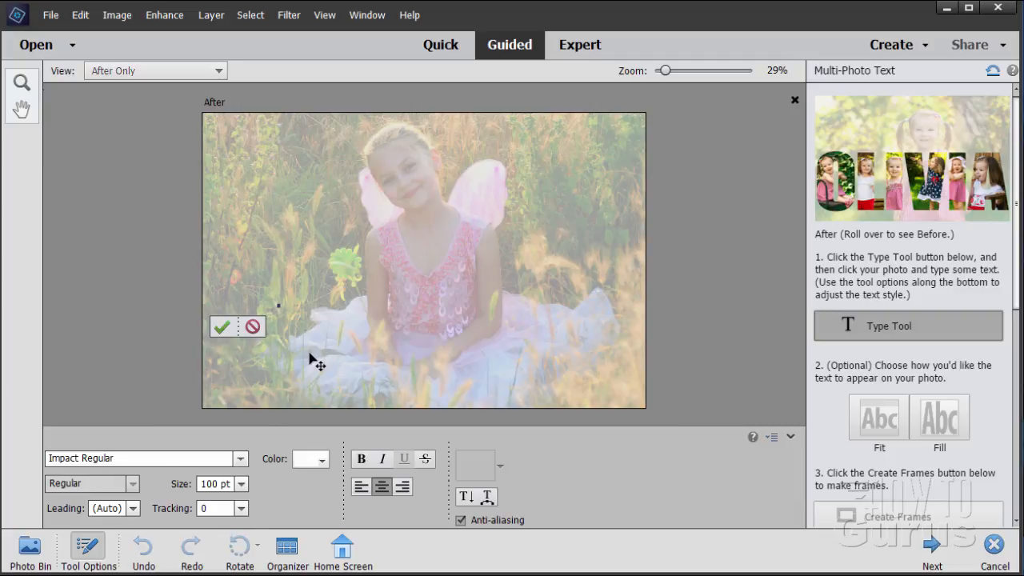
text(Far)
key(BackSpace)
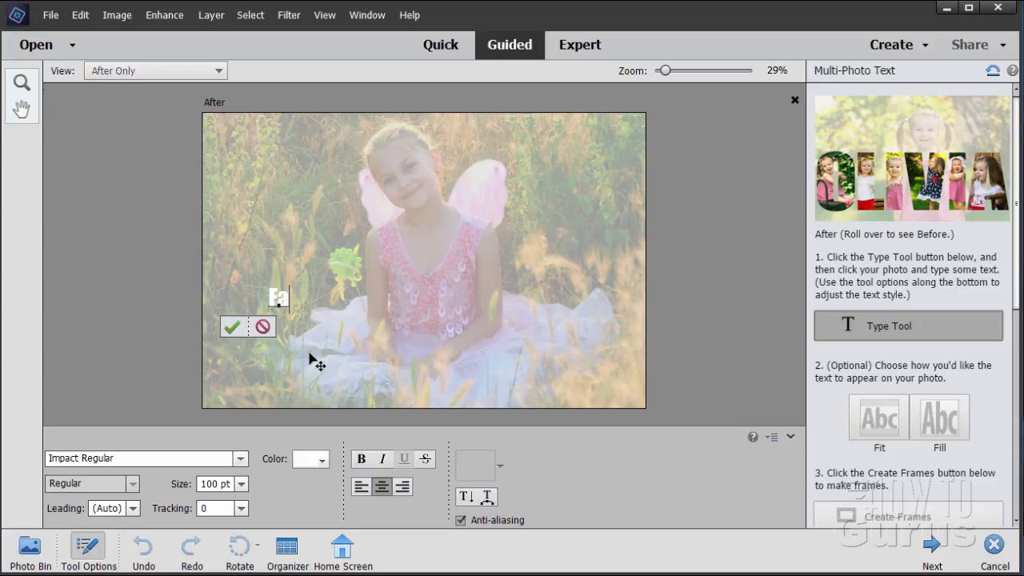
text(iries)
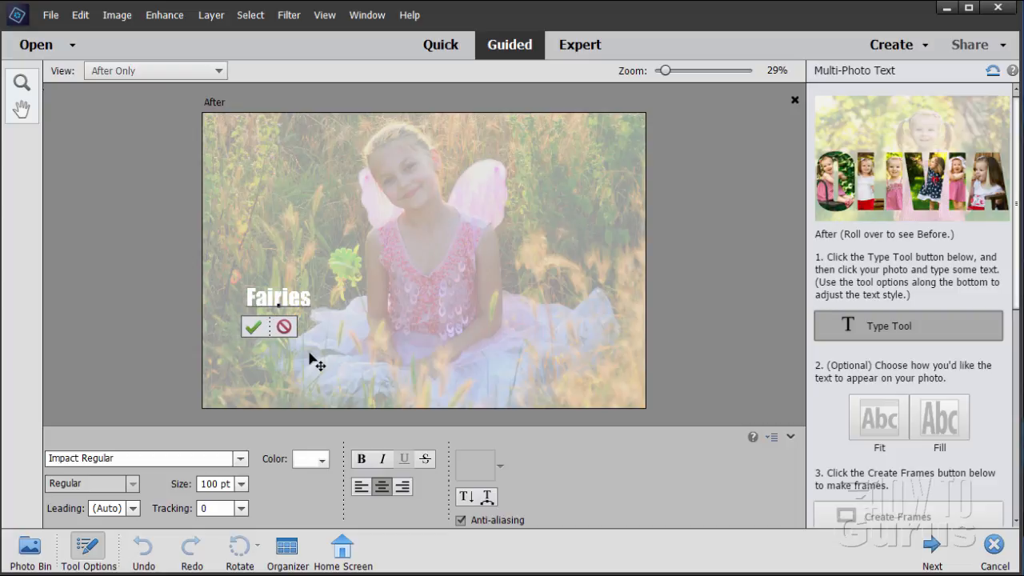
click(252, 327)
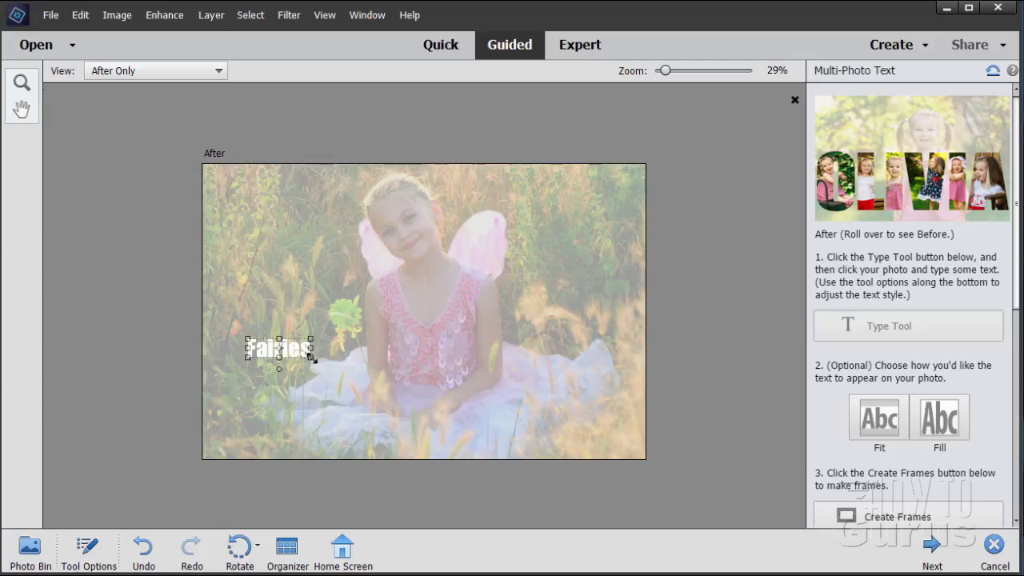
Enlarge the "Fairies" text to span nearly the photo's full width and place it along the photo's lower edge
drag(312, 358, 612, 436)
drag(471, 402, 467, 410)
drag(608, 344, 635, 311)
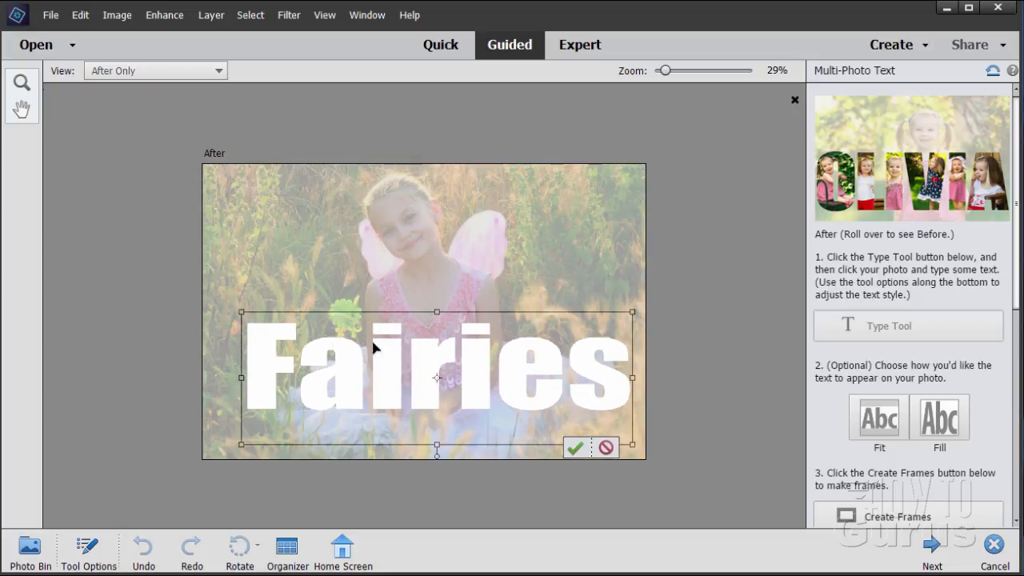
drag(241, 312, 205, 311)
drag(418, 312, 418, 283)
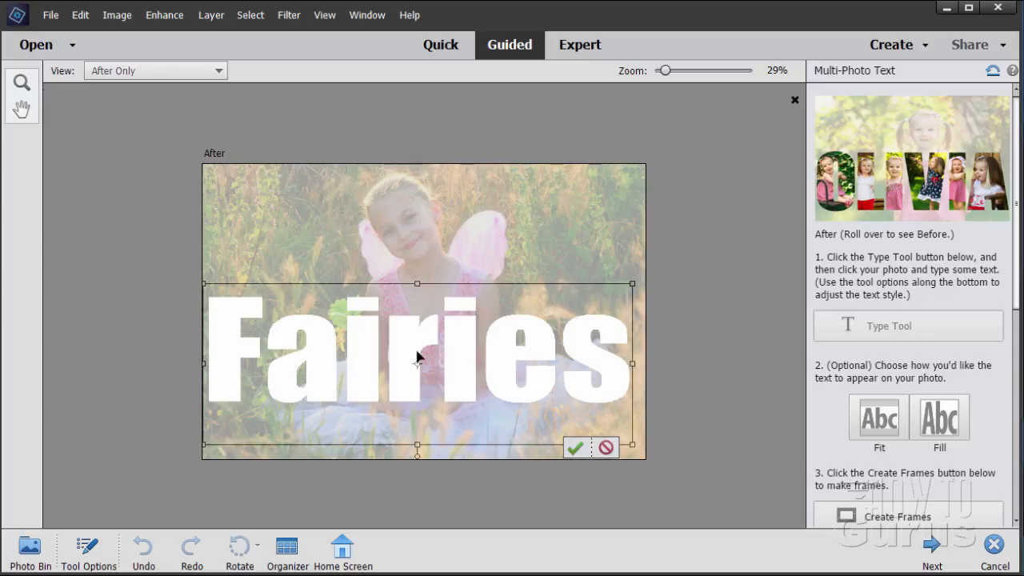
drag(460, 381, 469, 421)
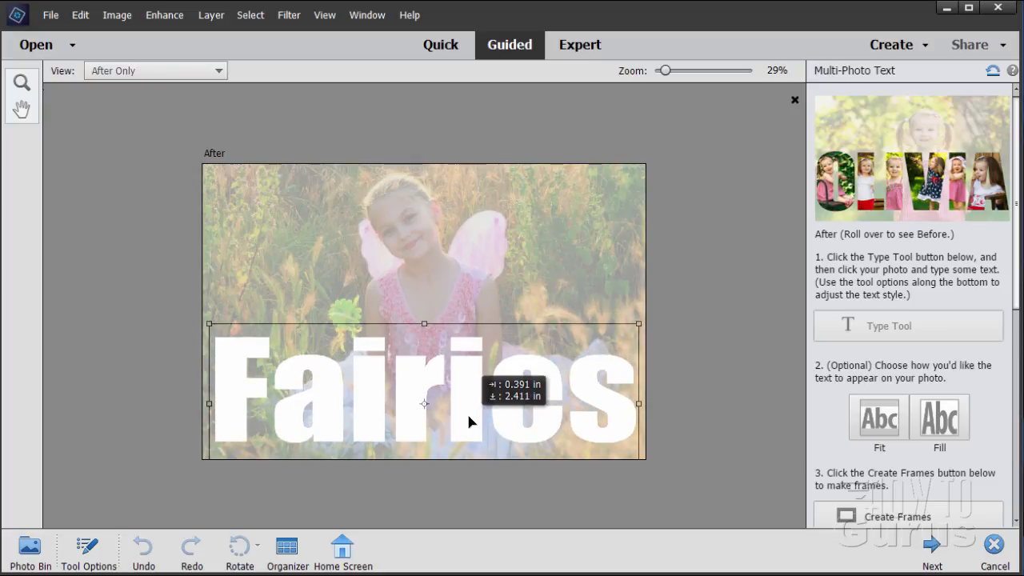
drag(469, 422, 469, 419)
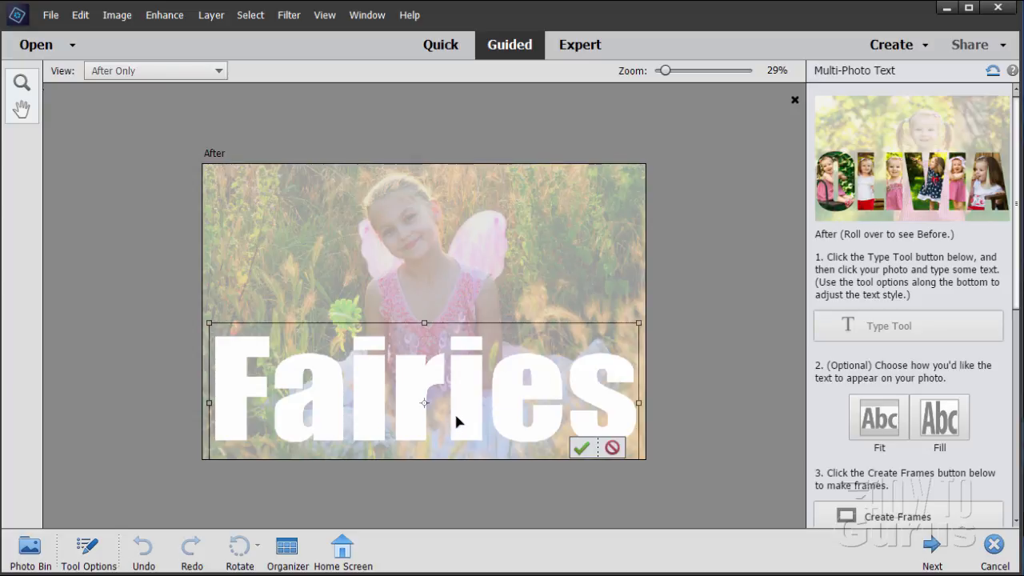
click(583, 448)
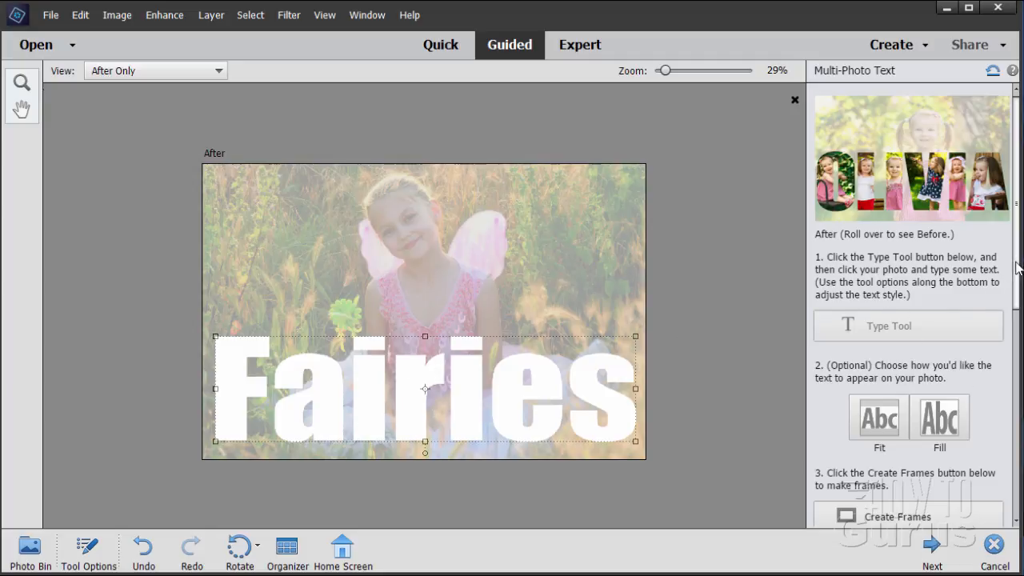
Create photo frames from the letters of the "Fairies" text
drag(1015, 263, 1017, 286)
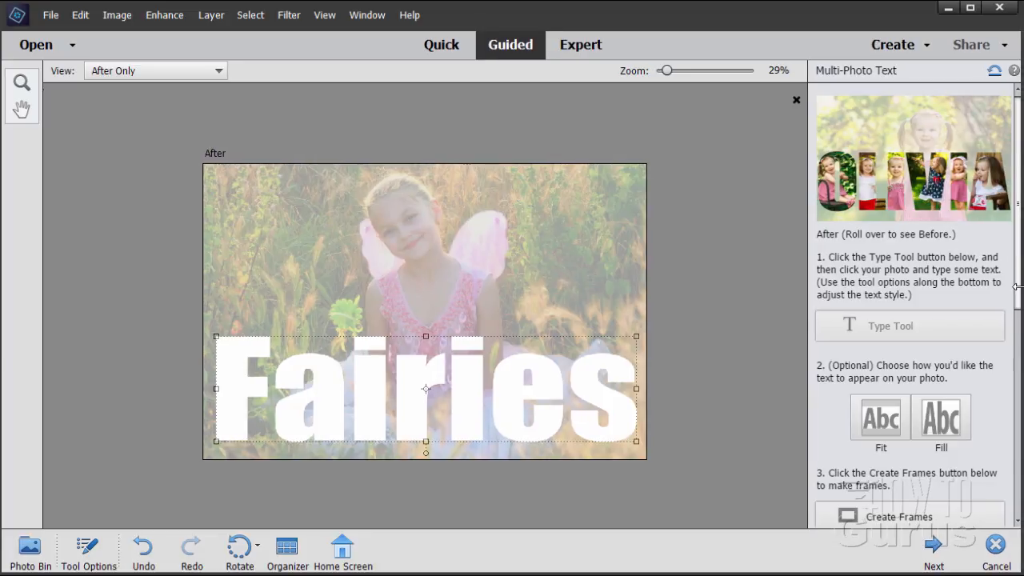
scroll(1019, 284, down, 5)
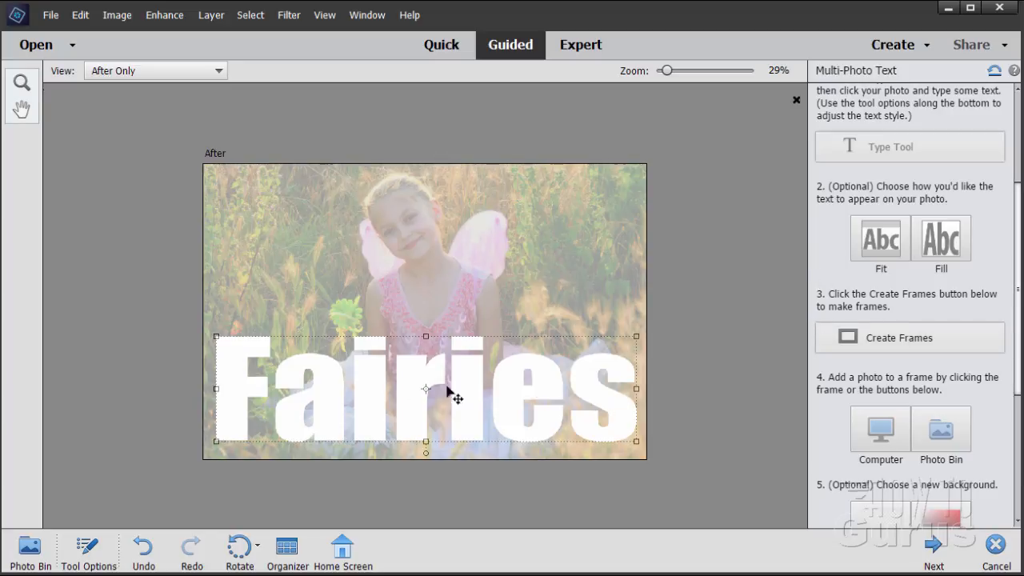
click(893, 346)
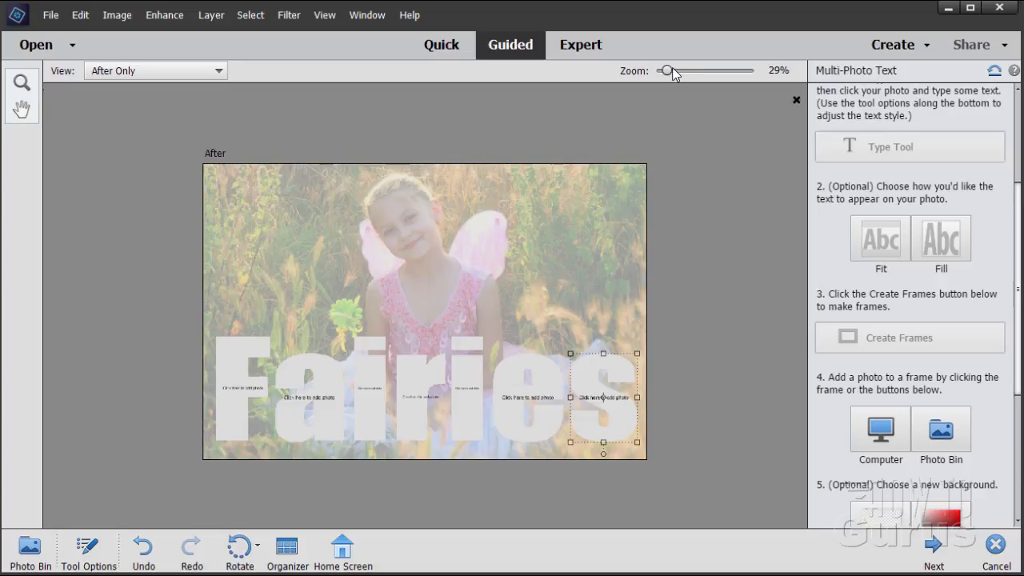
Place butterfly-108616_1920.jpg from the Pixabay folder in the frame of the letter F
drag(672, 67, 681, 70)
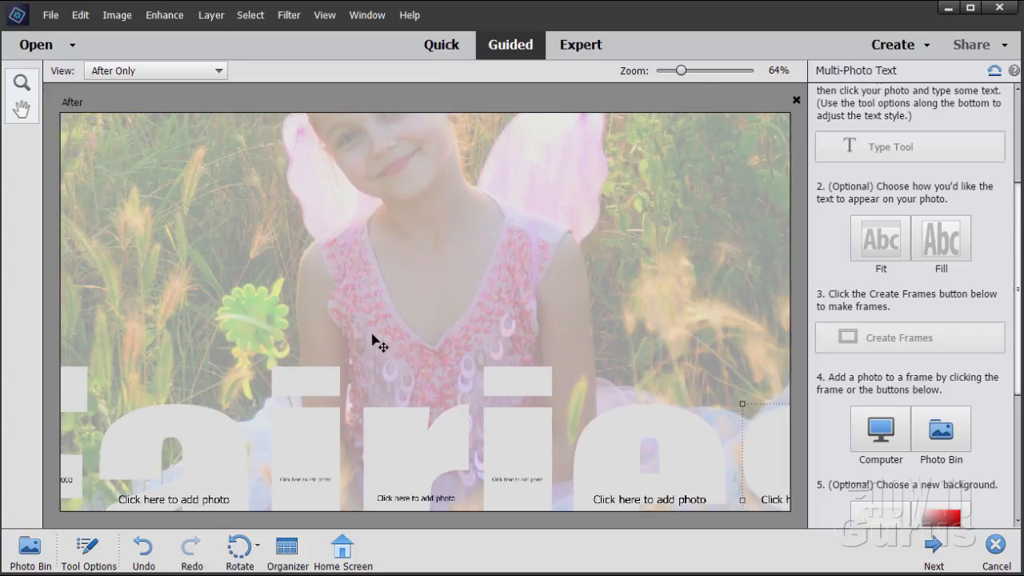
key(space)
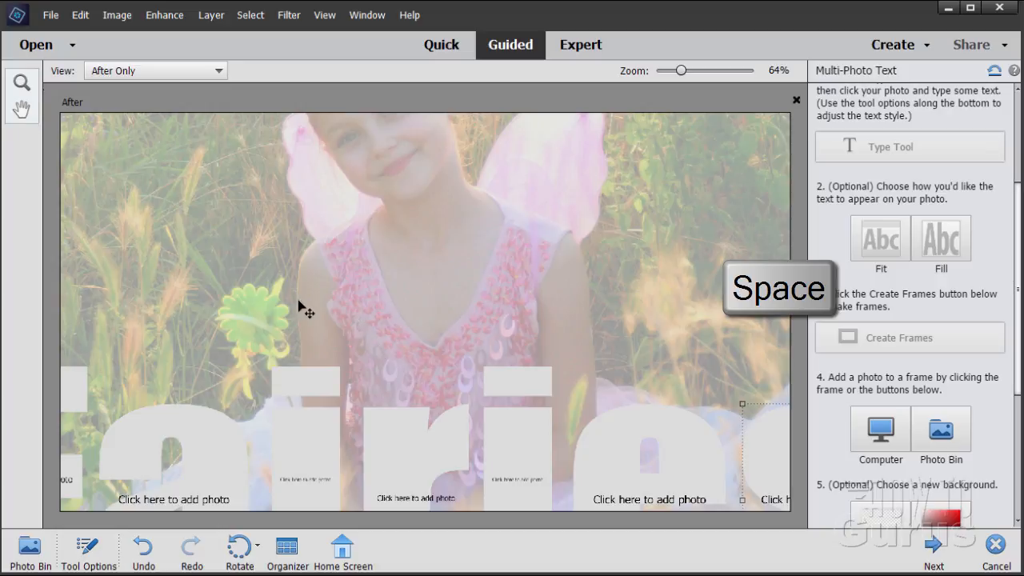
drag(274, 321, 418, 206)
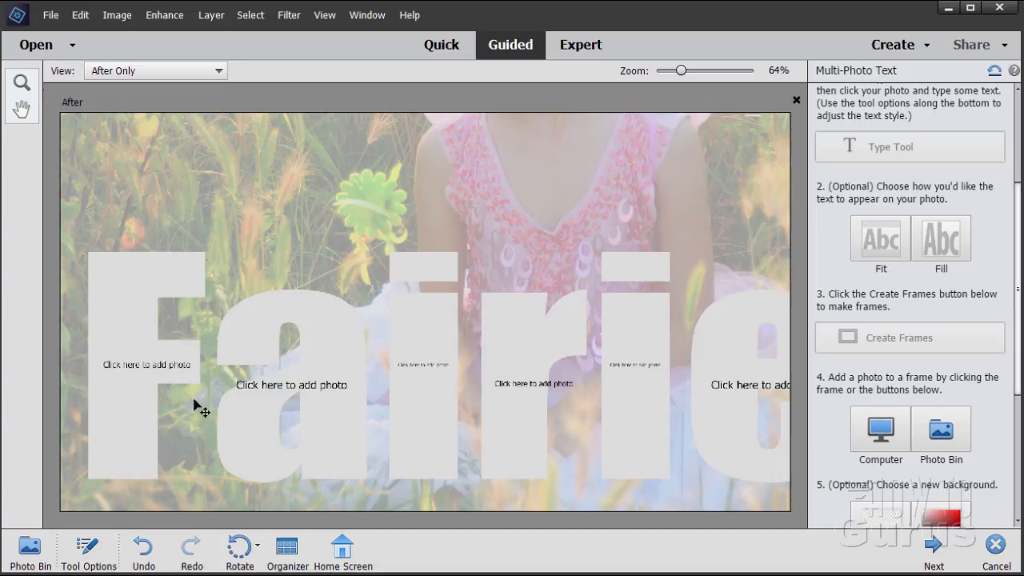
click(133, 368)
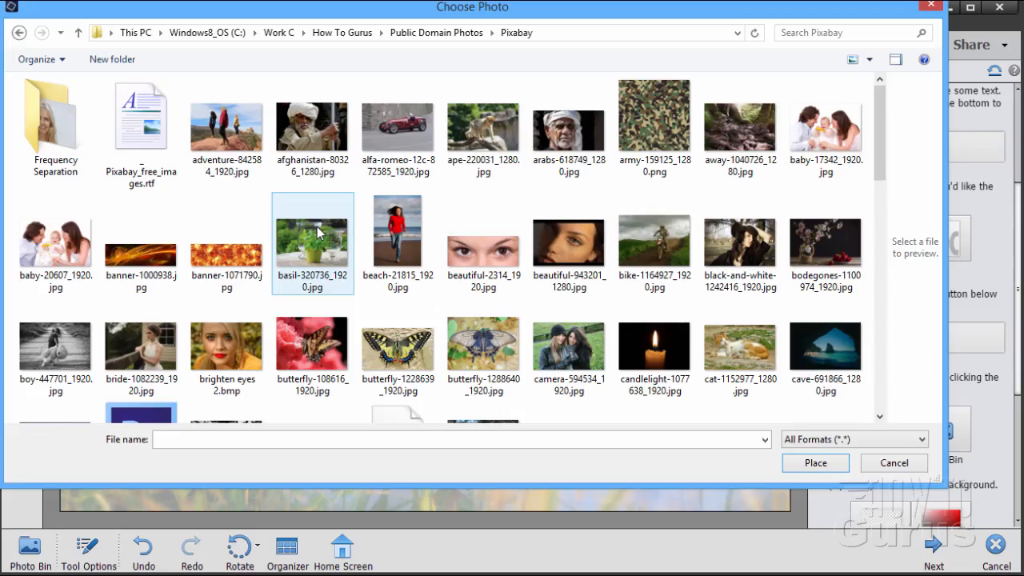
drag(401, 18, 428, 65)
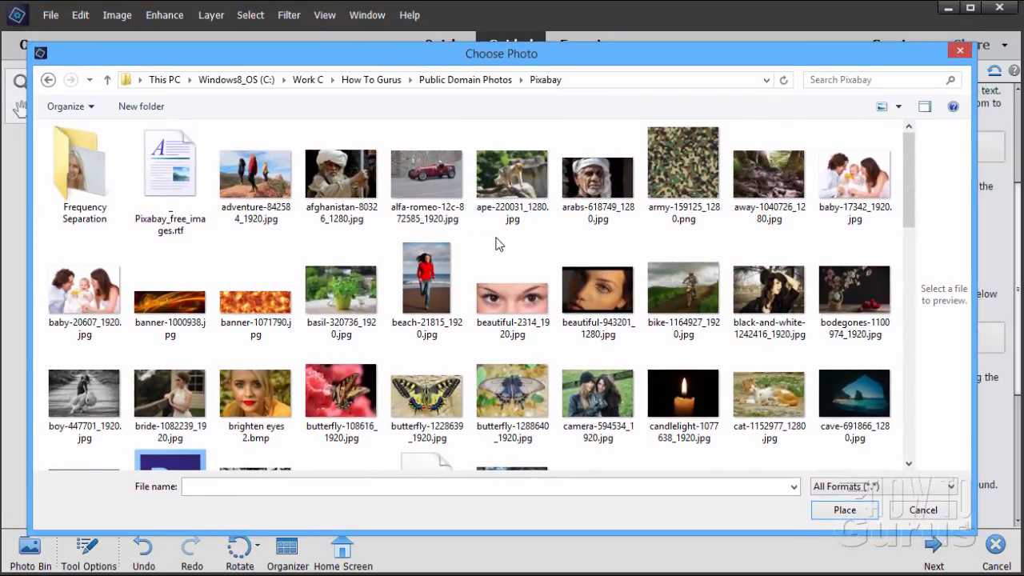
click(351, 392)
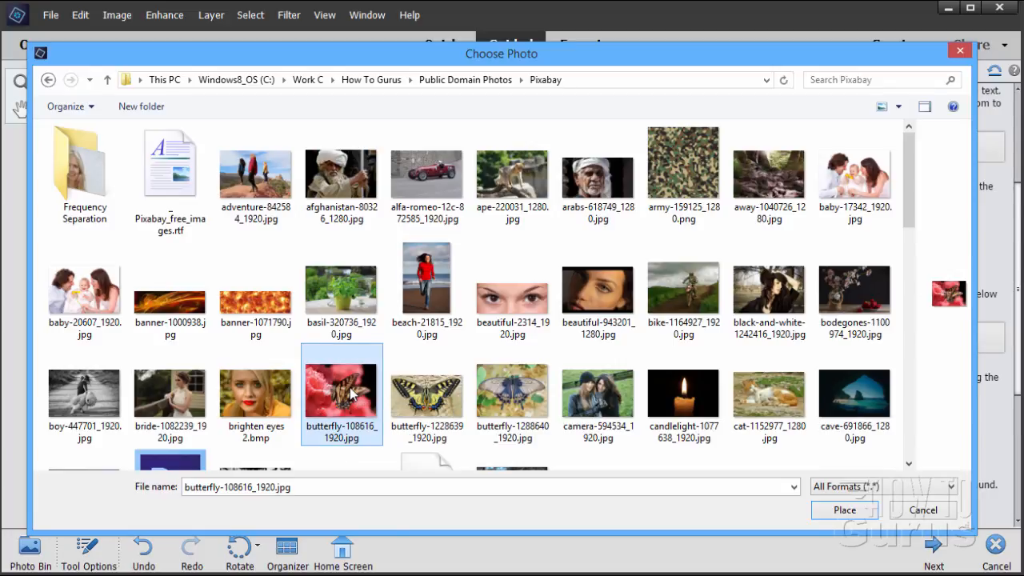
click(867, 509)
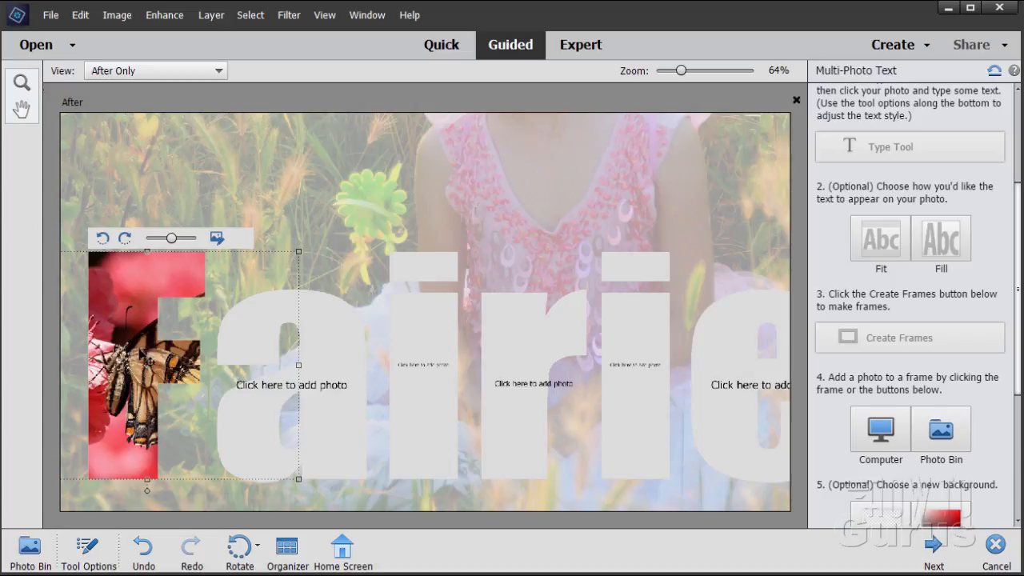
Scale the butterfly photo up slightly inside the letter F and reposition it so it fills the whole letter
mouse_move(168, 372)
mouse_down()
mouse_move(125, 370)
mouse_move(174, 374)
mouse_move(156, 296)
mouse_move(132, 360)
mouse_move(164, 344)
mouse_move(136, 380)
mouse_move(140, 400)
mouse_move(160, 366)
mouse_up()
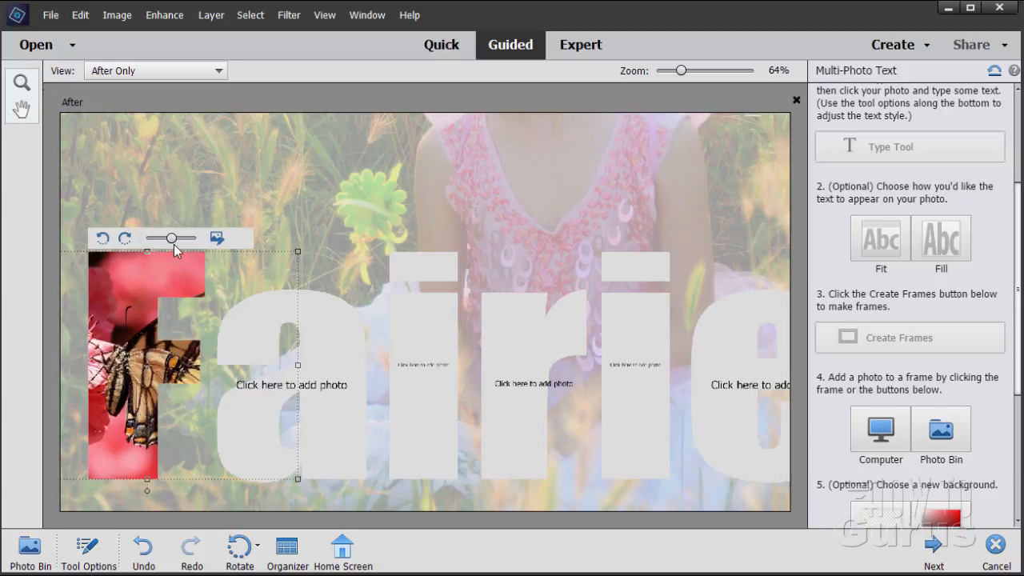
drag(173, 244, 161, 256)
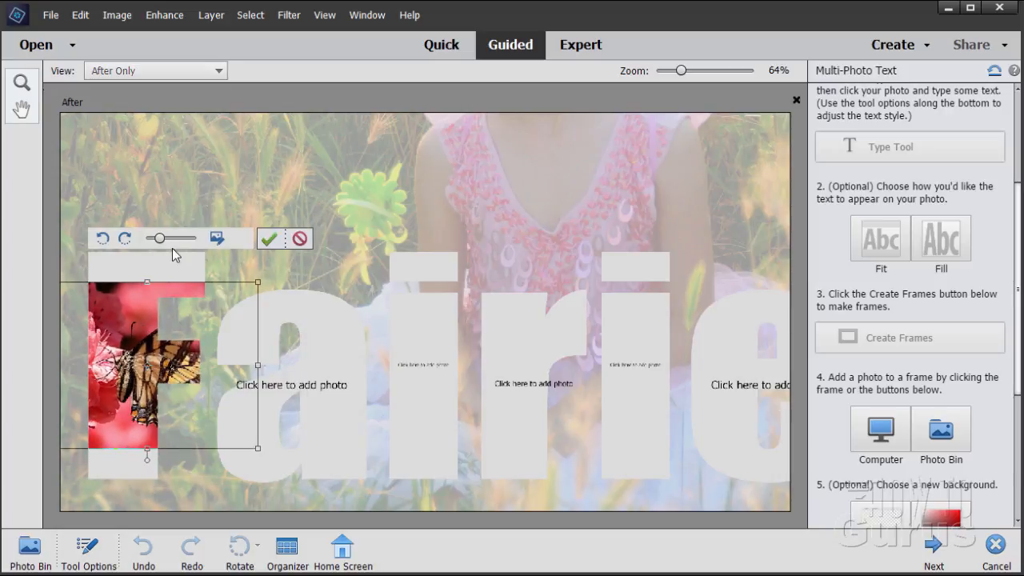
drag(161, 241, 178, 243)
mouse_move(131, 400)
mouse_down()
mouse_move(130, 379)
mouse_move(141, 390)
mouse_up()
click(272, 238)
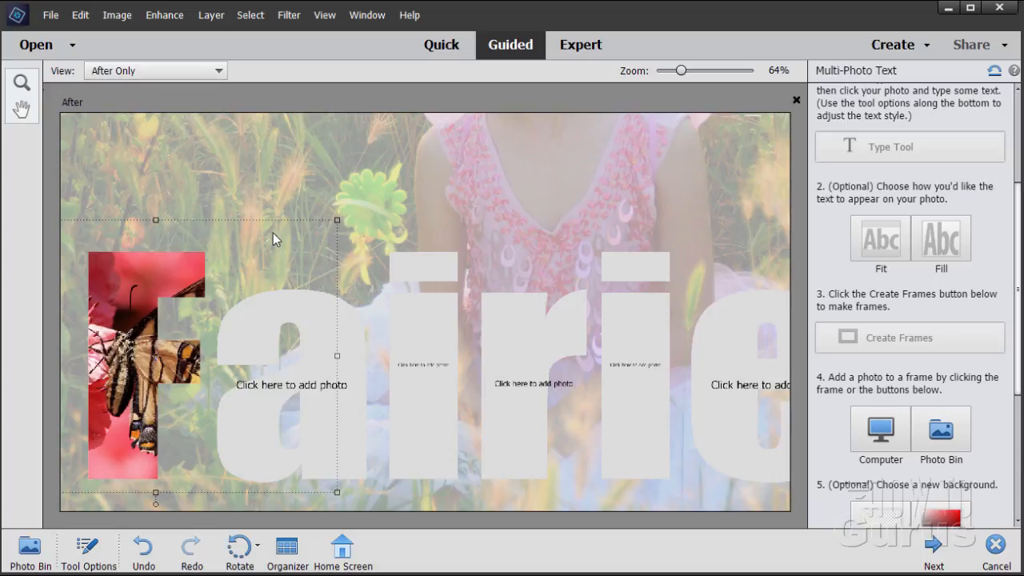
Place fly-agaric-468682_1920.jpg from the Pixabay folder in the frame of the letter a
click(268, 388)
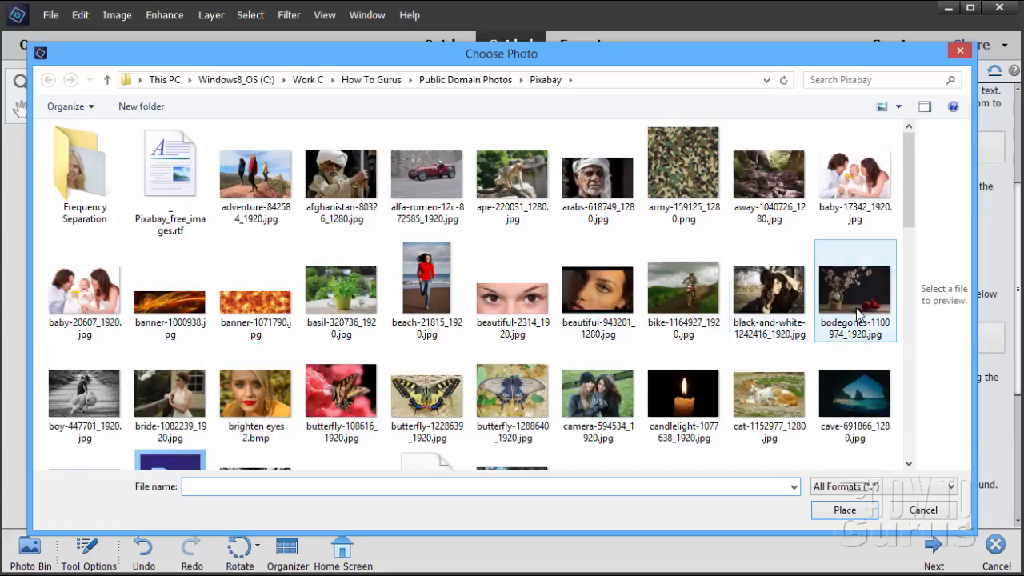
drag(907, 185, 914, 253)
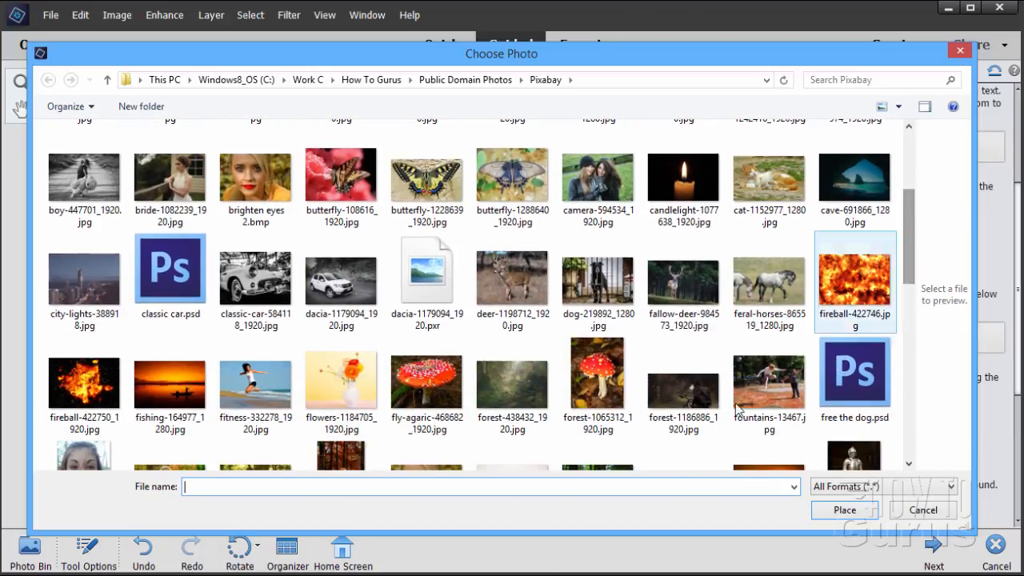
click(434, 383)
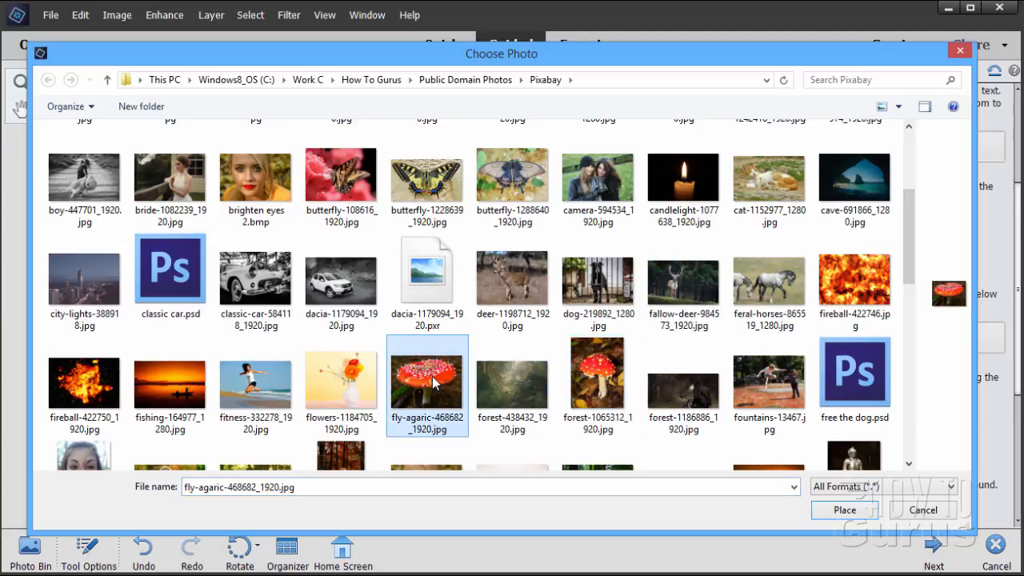
click(873, 510)
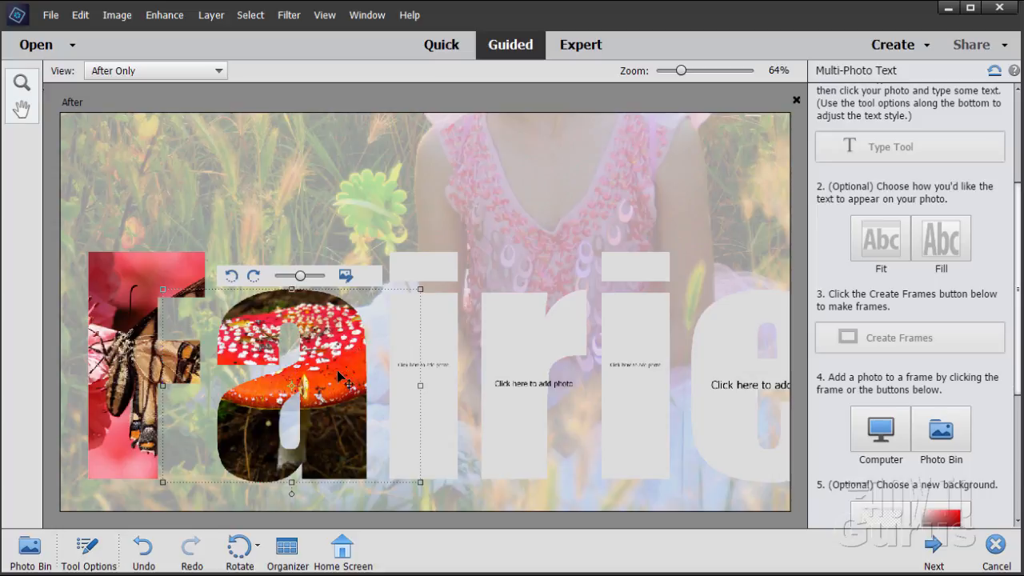
Place girl-932410_1920.jpg from the Pixabay folder in the frame of the first letter i and shift it slightly right
click(441, 372)
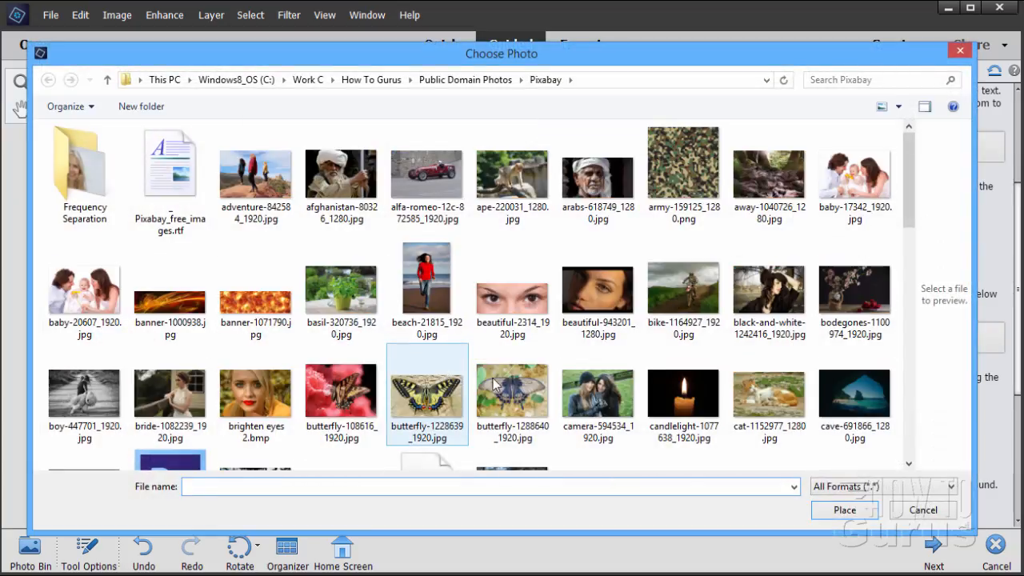
drag(909, 202, 939, 302)
click(252, 345)
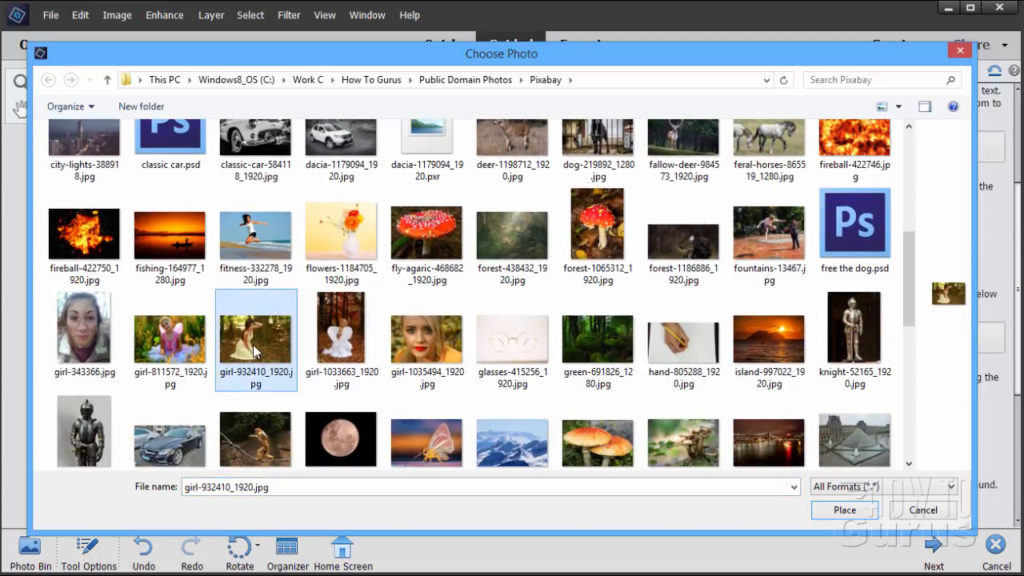
click(874, 507)
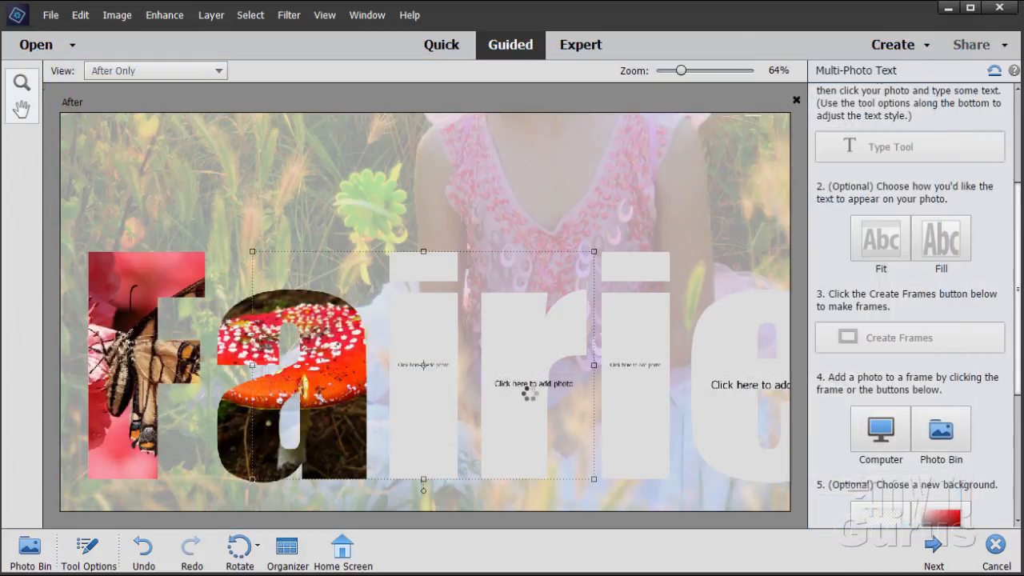
drag(409, 440, 416, 438)
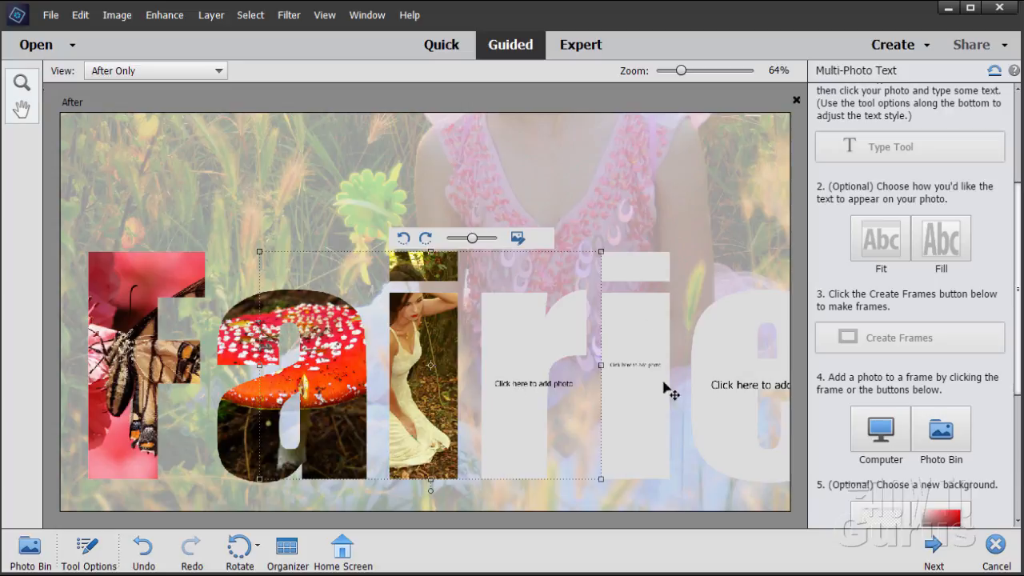
Place butterfly-1228639_1920.jpg from the Pixabay folder in the frame of the letter r
click(517, 385)
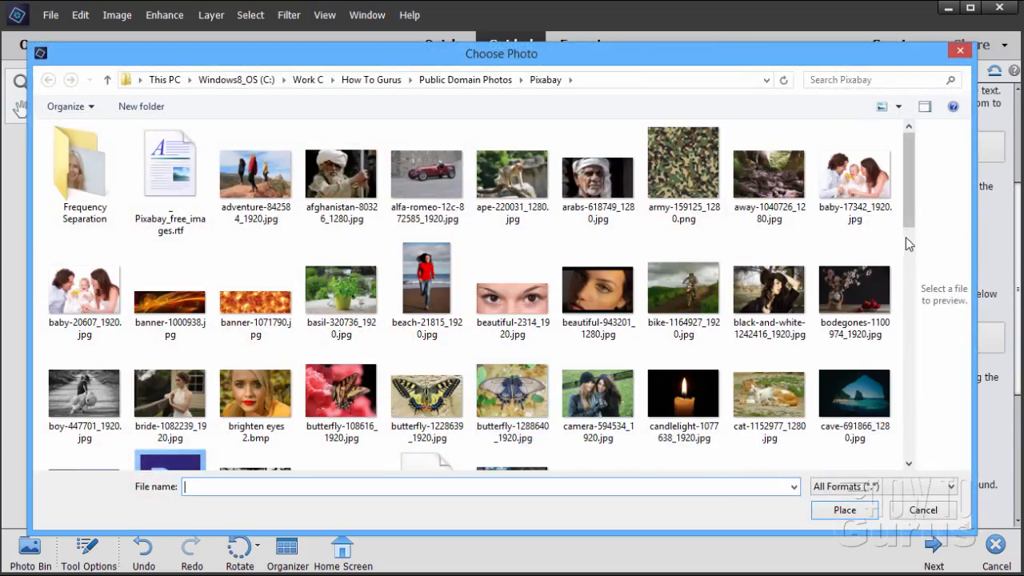
click(429, 400)
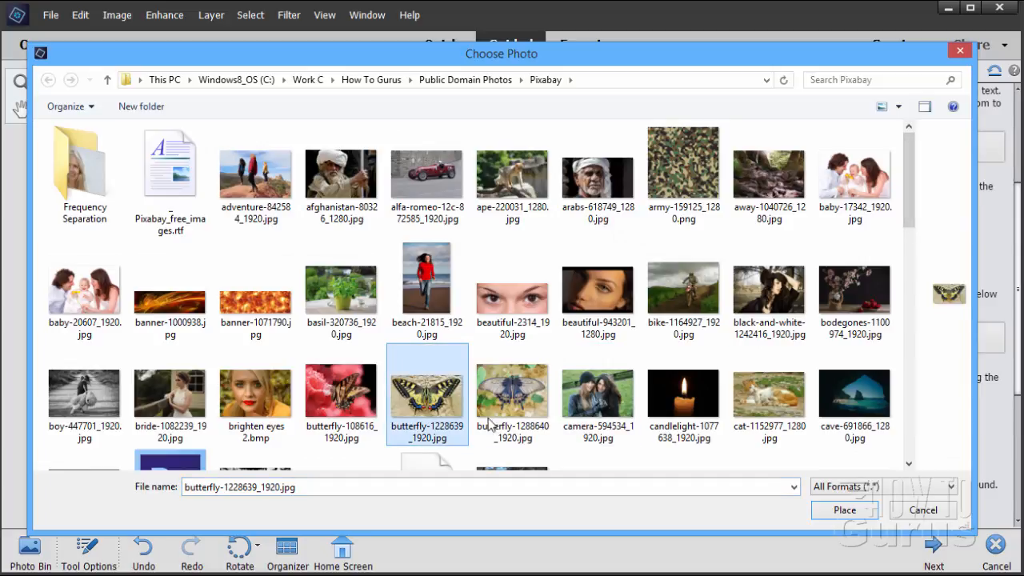
click(845, 510)
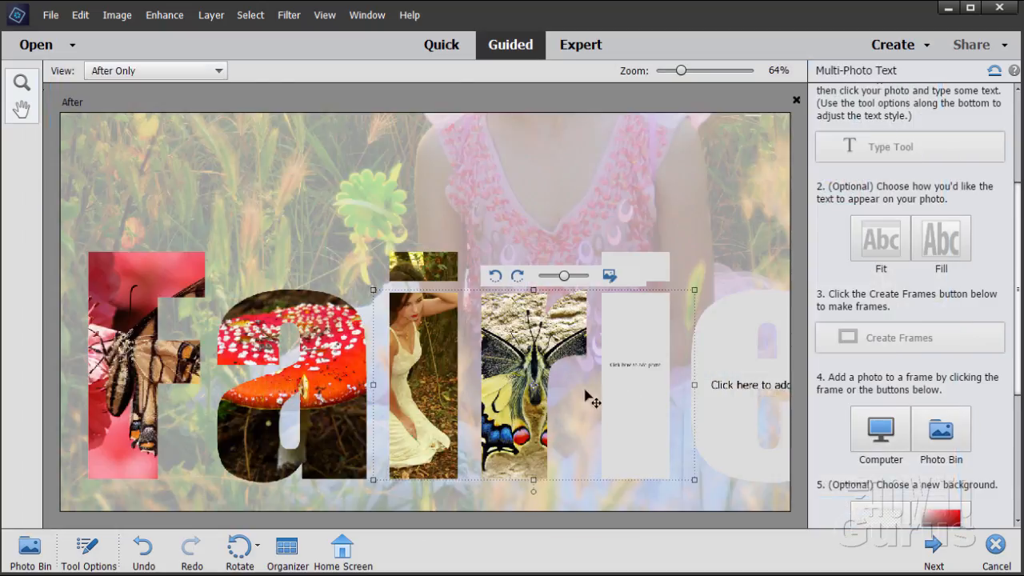
Scale the butterfly photo up slightly inside the letter r and reposition it so its body lies along the stem
drag(532, 404, 503, 392)
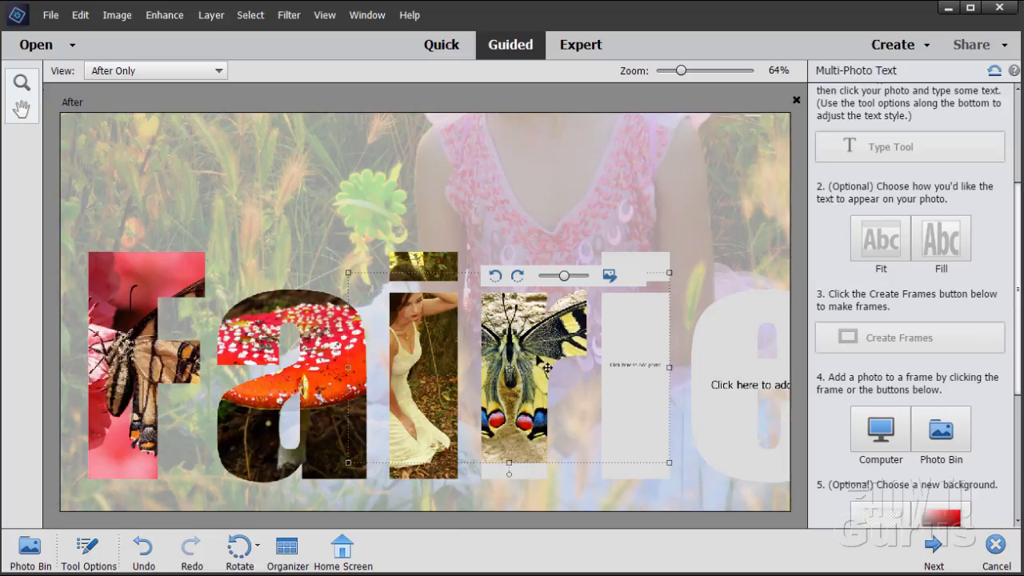
drag(564, 275, 570, 275)
drag(510, 343, 518, 352)
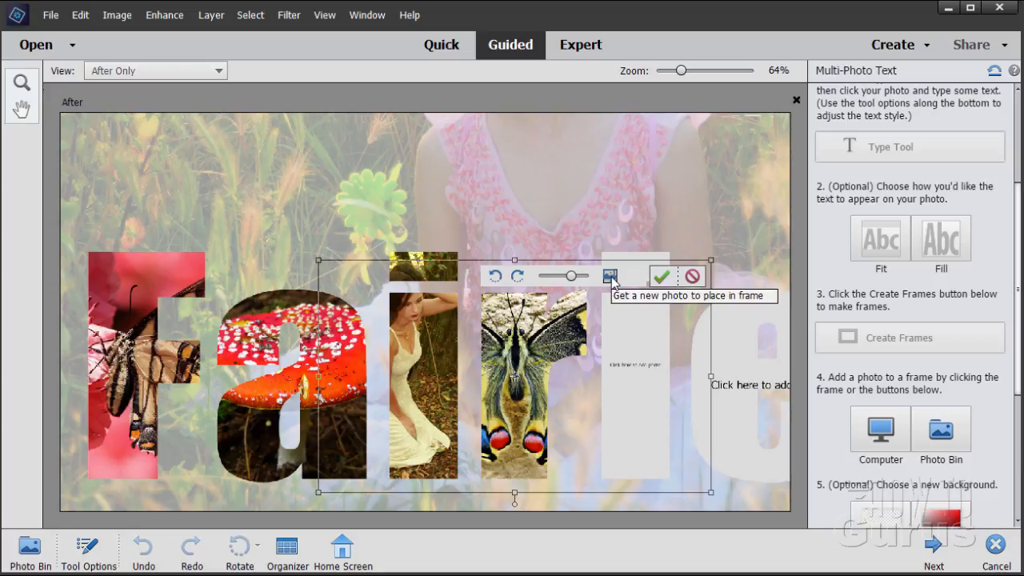
click(662, 277)
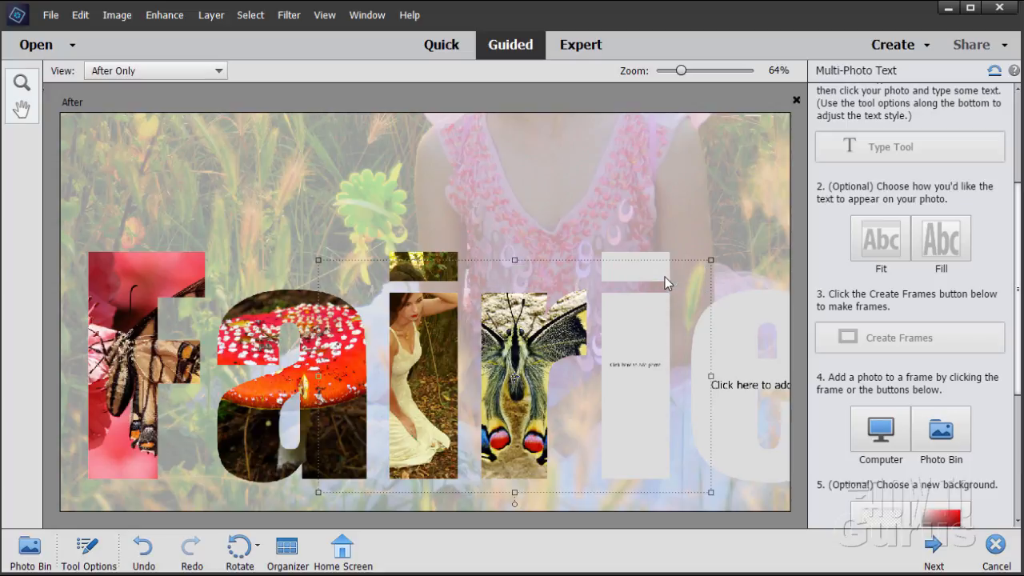
Place forest-1065312_1920.jpg in the frame of the second letter i and shift it left to center the mushroom
click(621, 369)
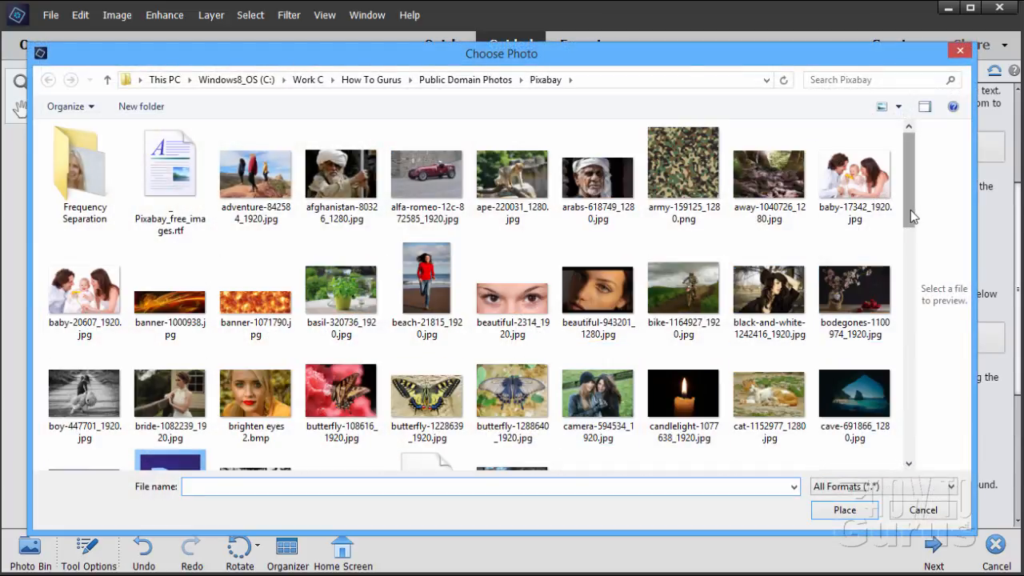
drag(911, 207, 926, 287)
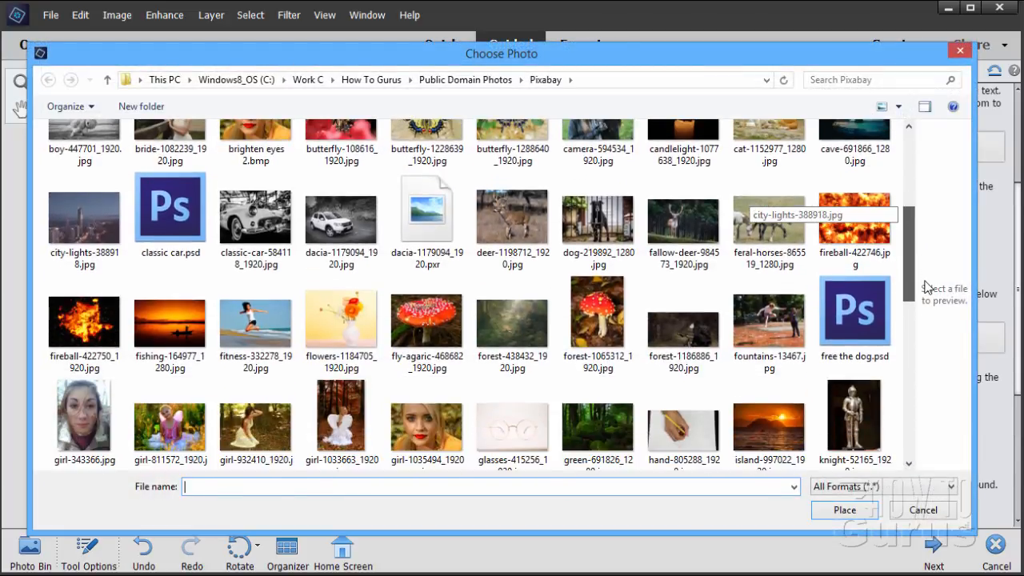
click(598, 316)
click(845, 510)
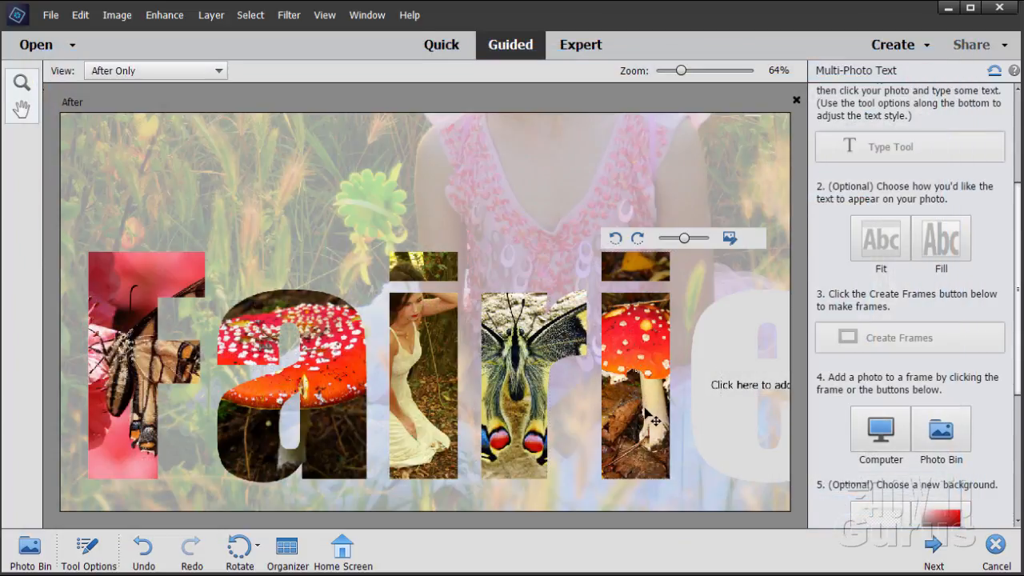
drag(647, 405, 632, 412)
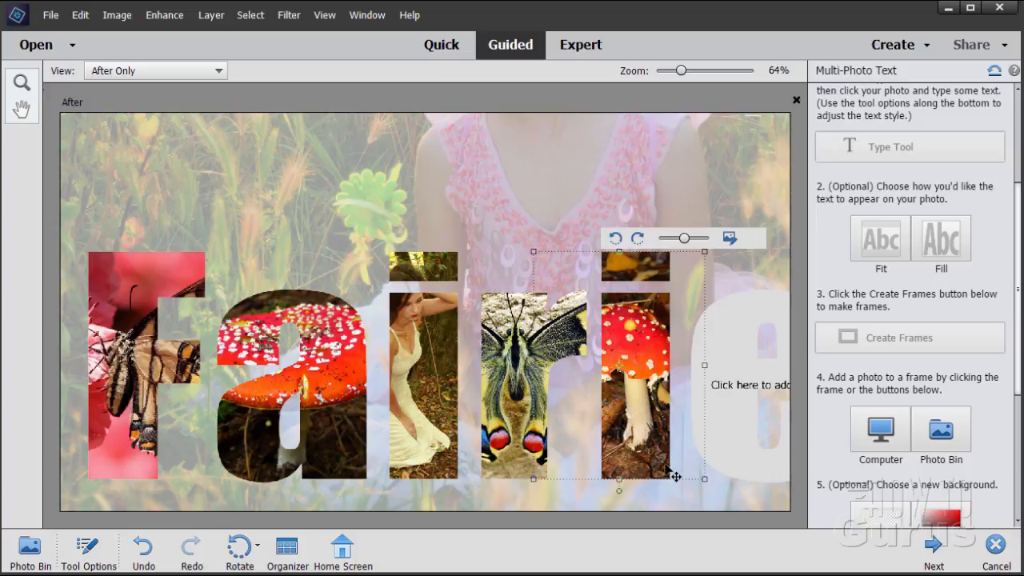
Place girl-1033663_1920.jpg from the Pixabay folder in the frame of the letter e
key(space)
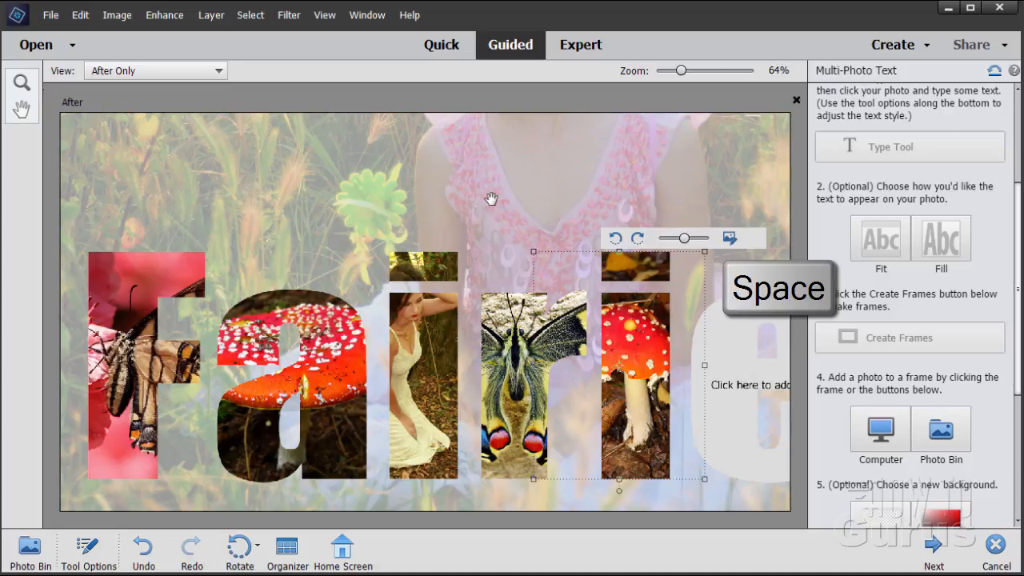
drag(487, 200, 194, 189)
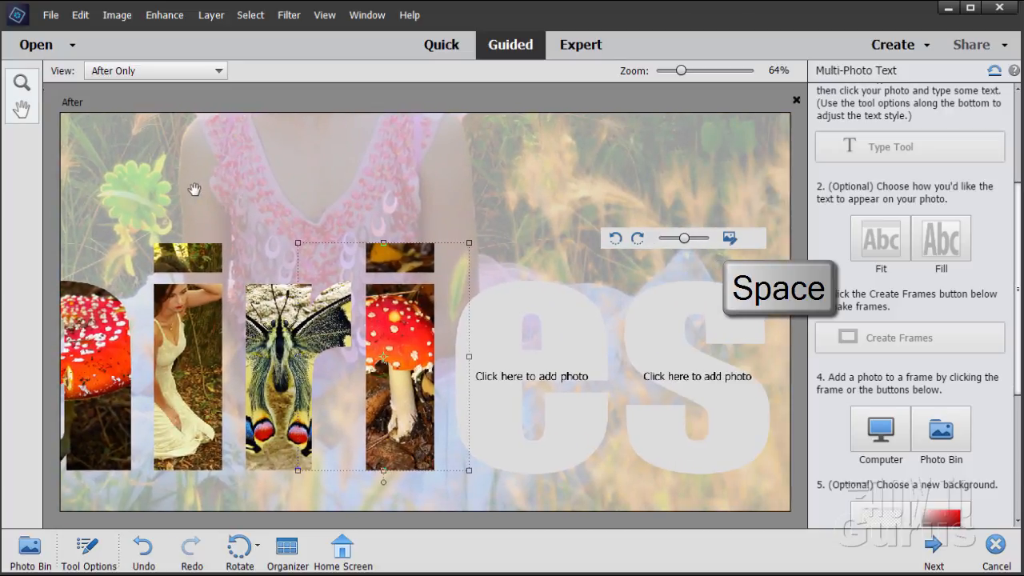
click(514, 383)
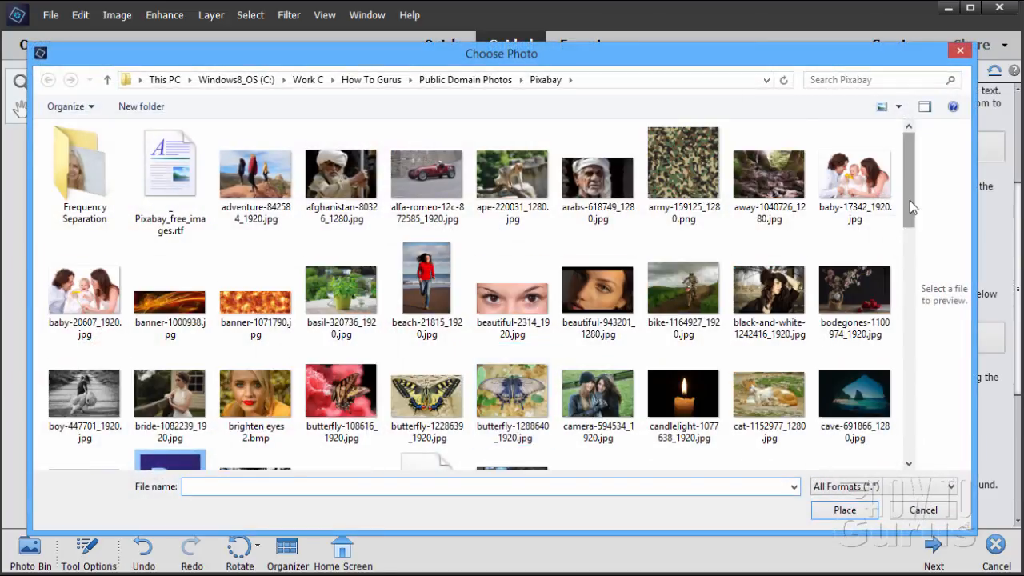
drag(910, 200, 935, 297)
click(344, 321)
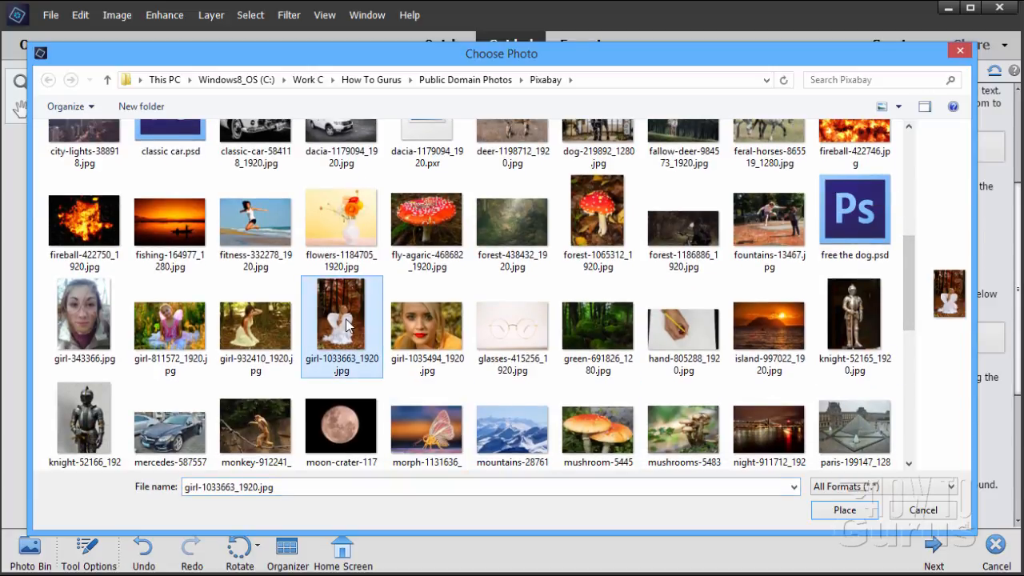
click(850, 510)
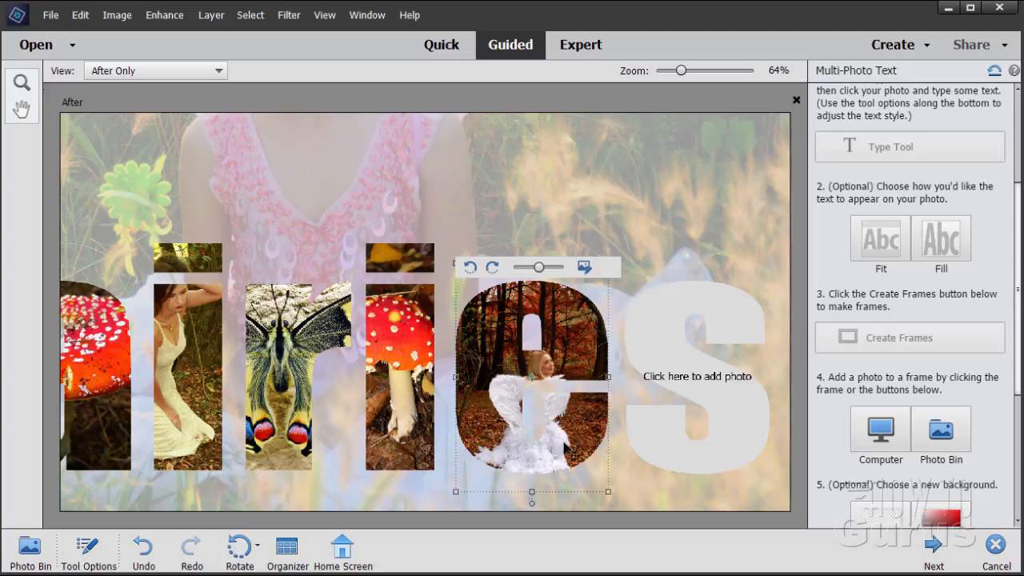
Enlarge the winged-girl photo inside the letter e and reposition it so her face and wings fit within the letter
drag(561, 456, 536, 434)
drag(543, 271, 555, 270)
drag(532, 413, 553, 442)
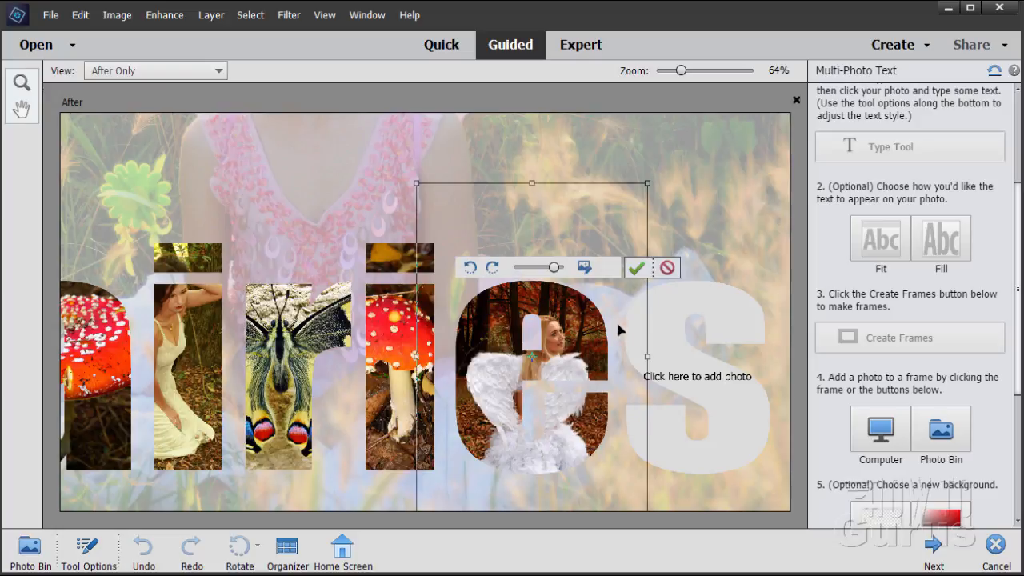
click(637, 271)
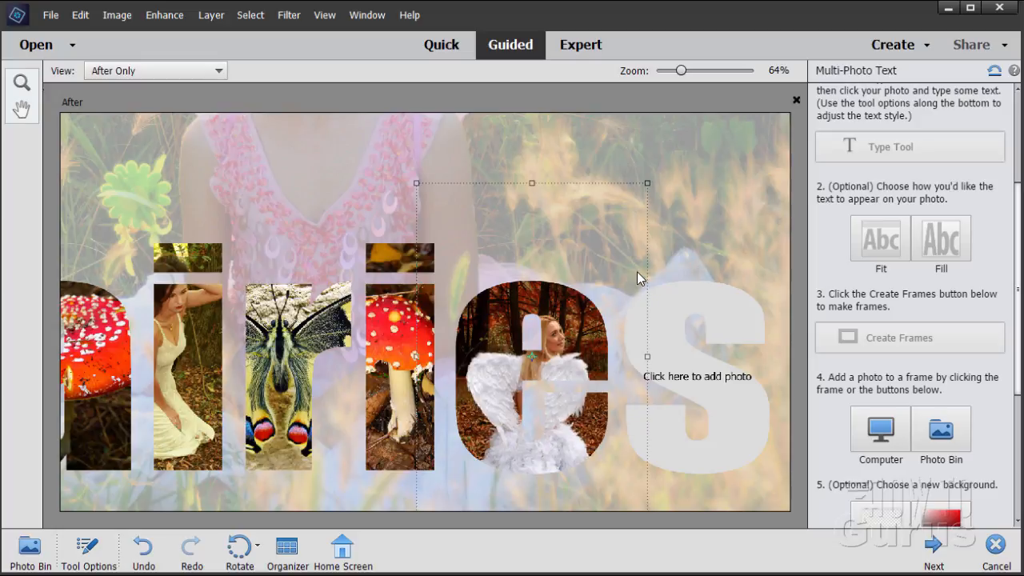
Place butterfly-1288640_1920.jpg from the Pixabay folder in the frame of the letter s
click(685, 381)
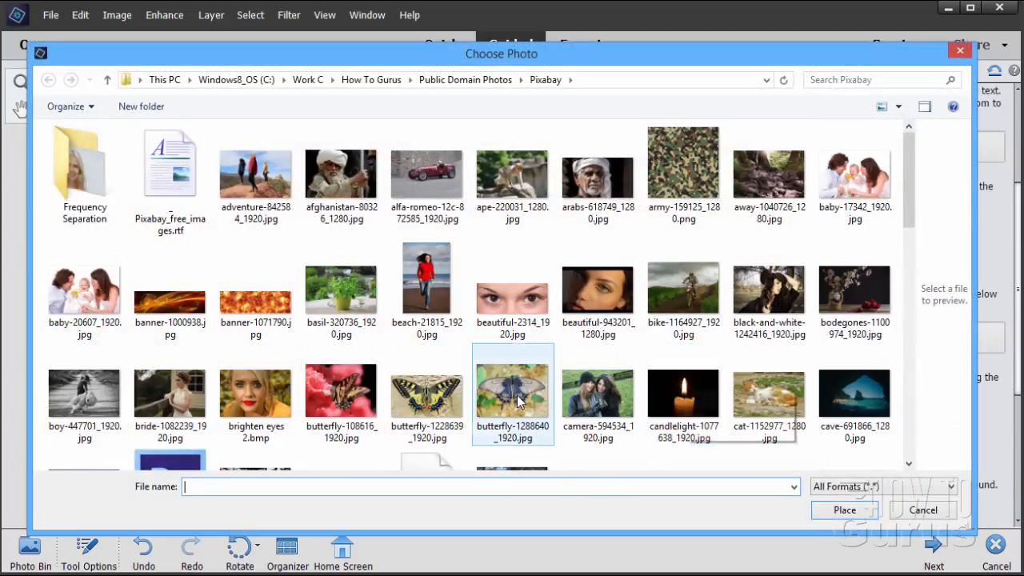
click(518, 400)
click(834, 510)
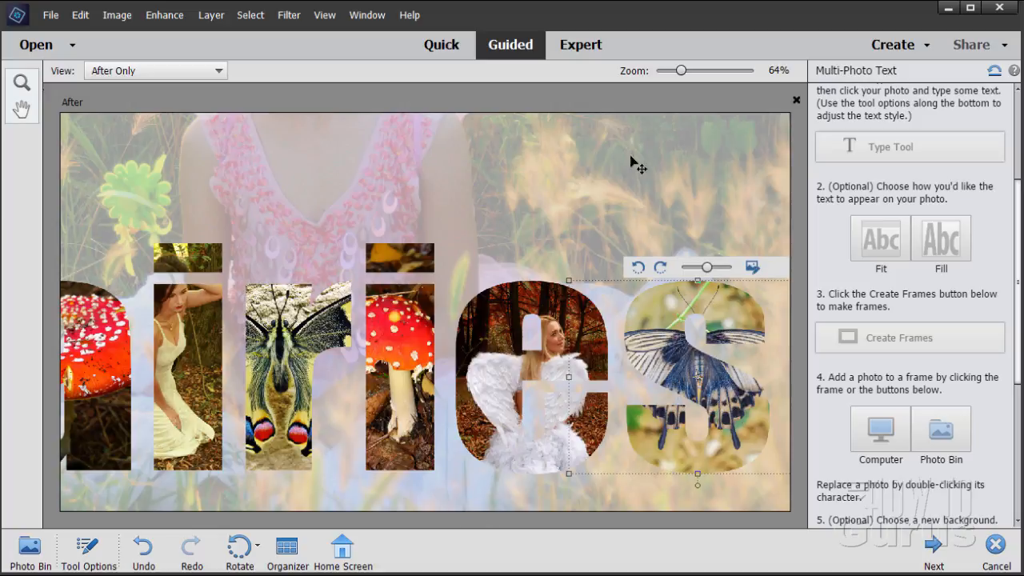
Open the butterfly photo in the letter s for editing and cancel without changing it
drag(681, 73, 673, 74)
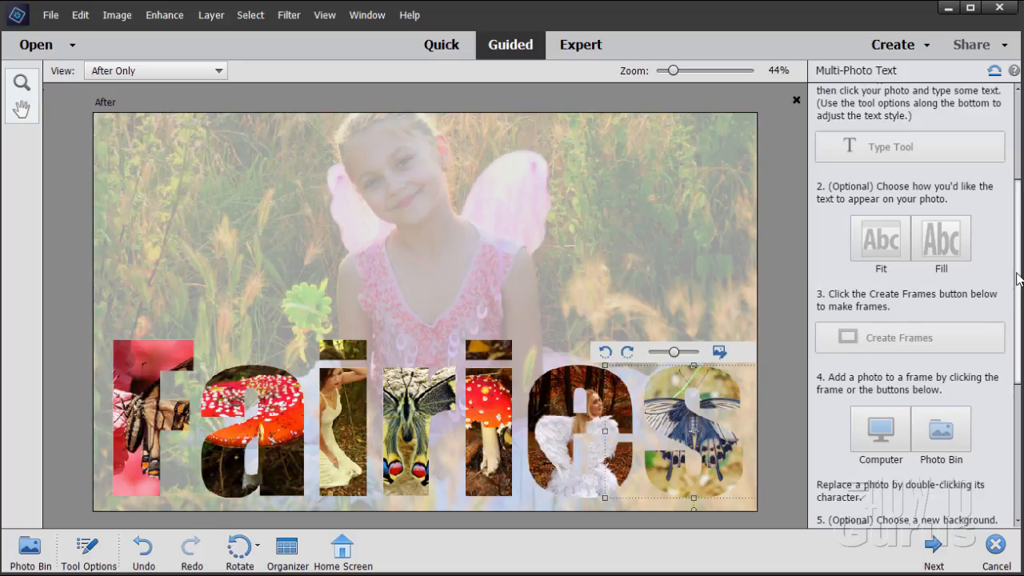
scroll(1018, 277, down, 4)
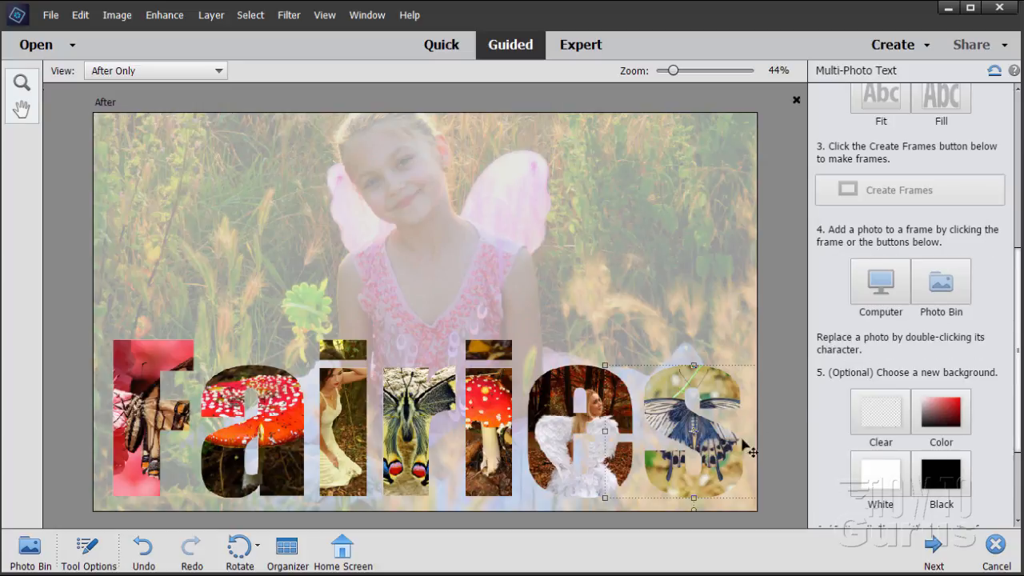
click(671, 412)
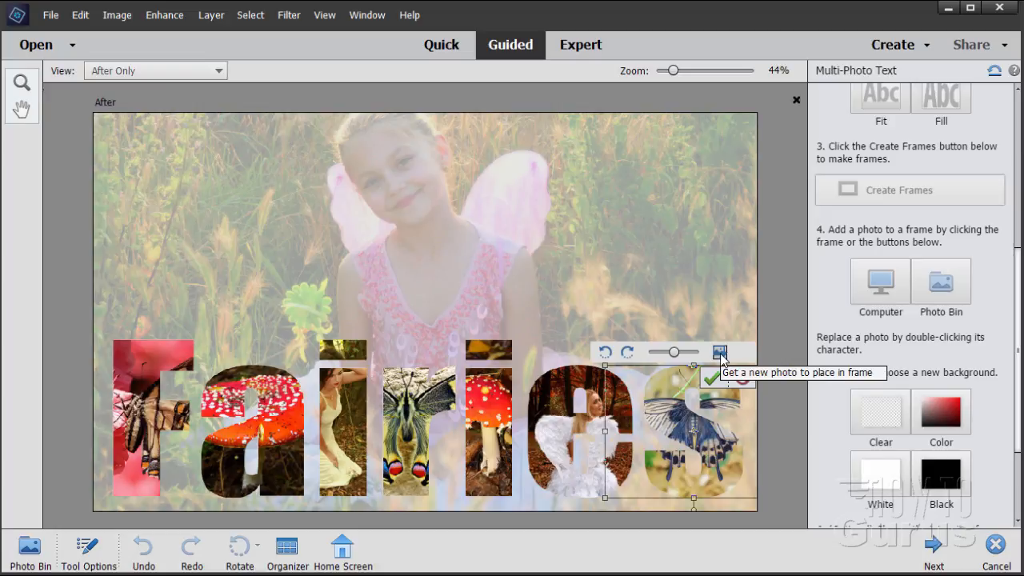
click(742, 380)
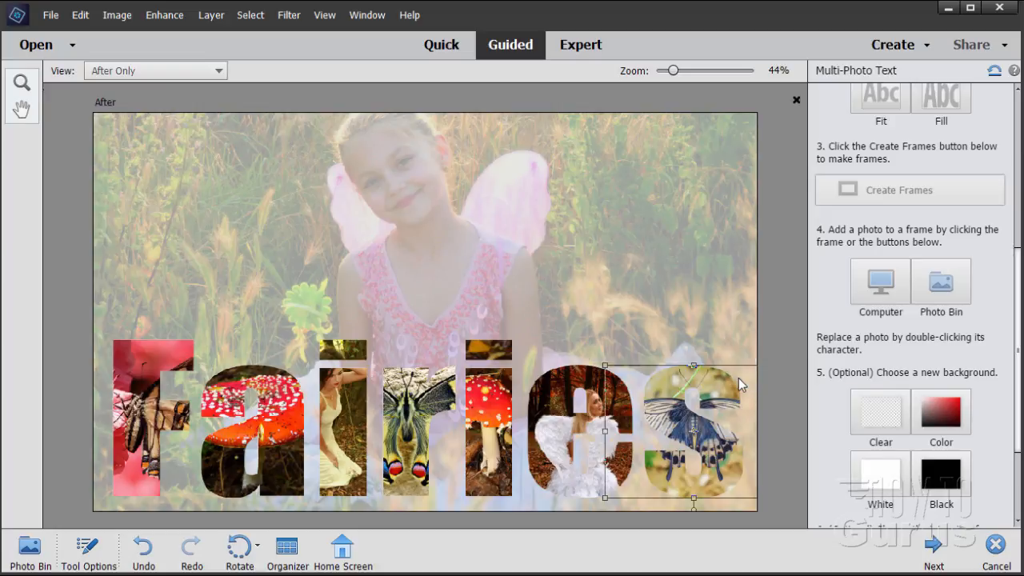
Try the Small, Medium and Large bevel, drop shadow and stroke intensities on the text, and settle on Small
scroll(1020, 353, down, 3)
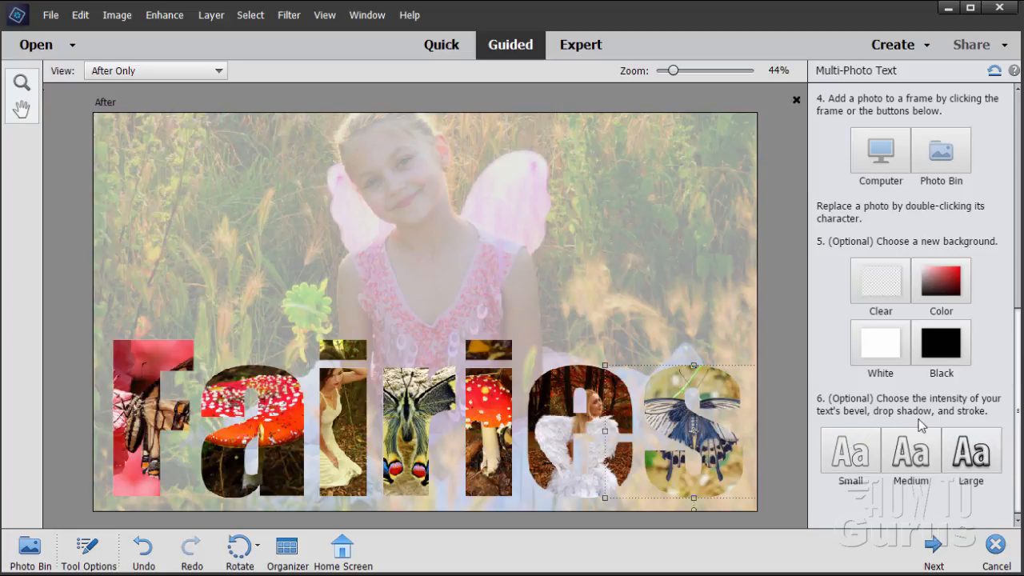
click(862, 456)
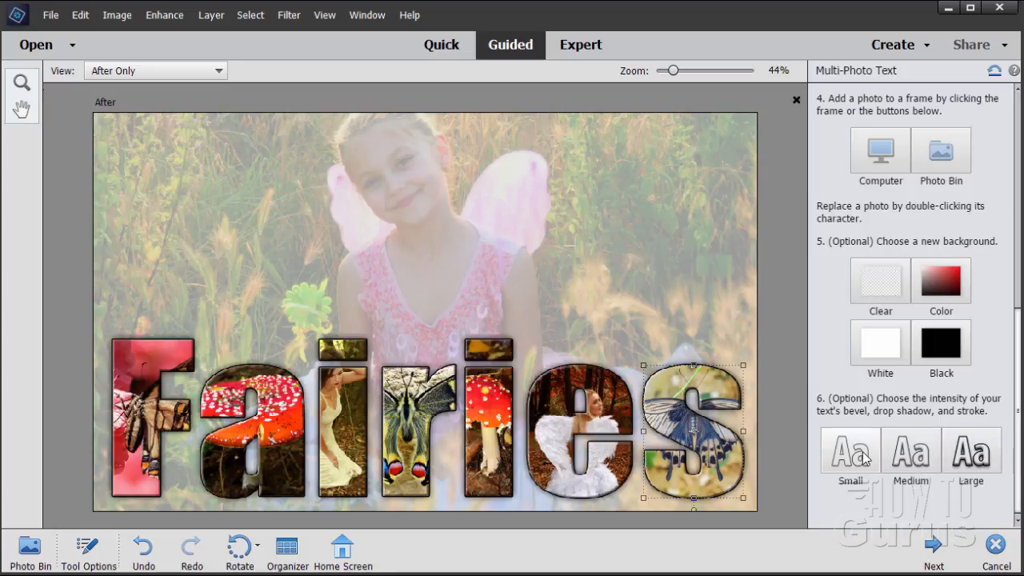
click(901, 458)
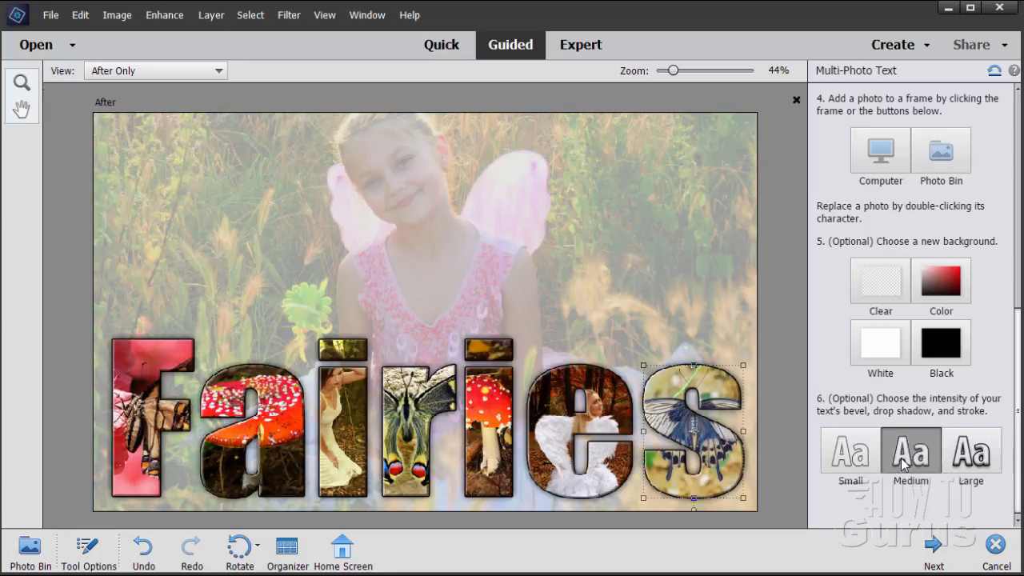
click(967, 463)
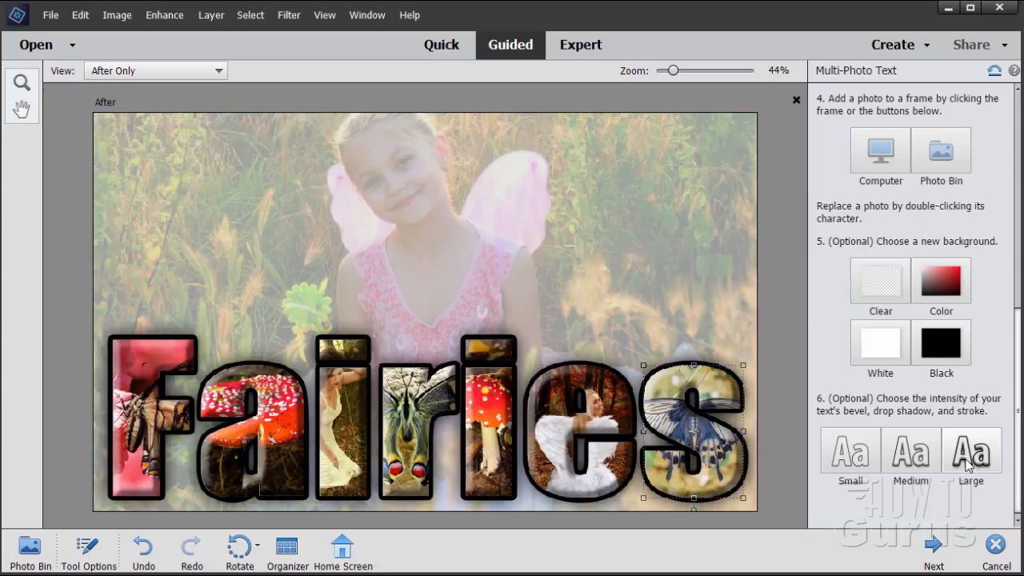
click(850, 454)
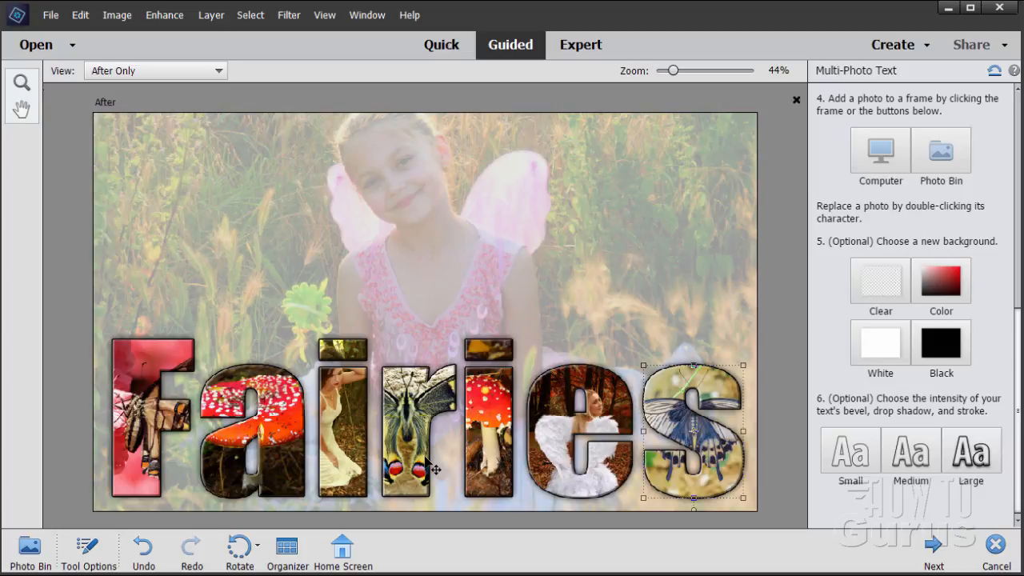
Finish the Multi-Photo Text guided edit and continue editing the design in Expert mode
click(935, 549)
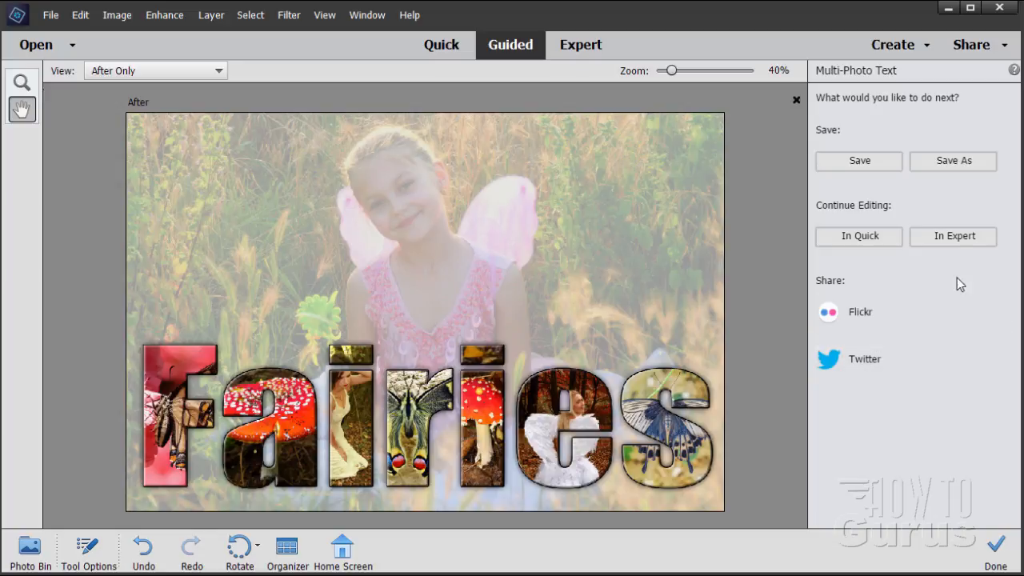
click(951, 238)
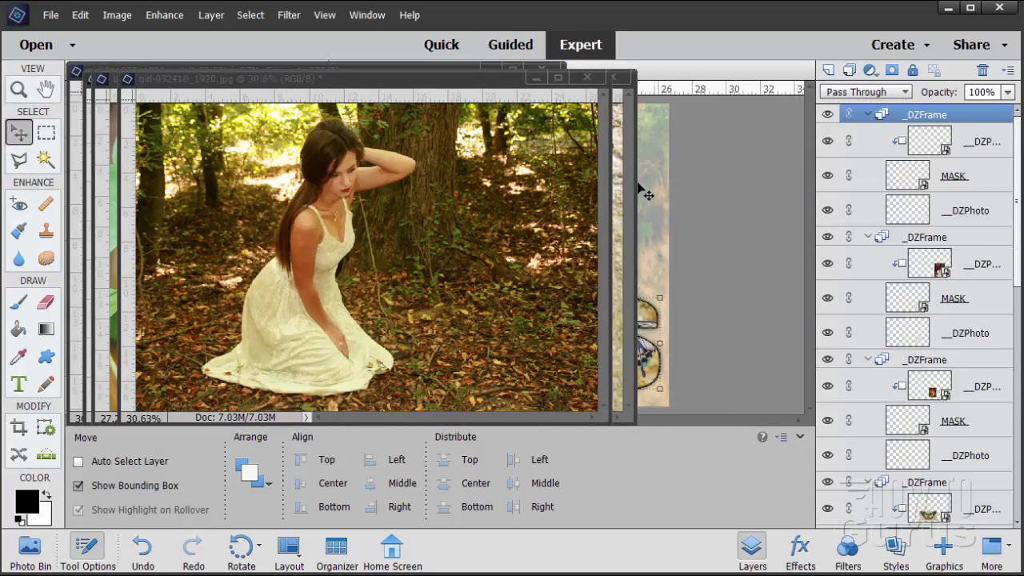
Minimize the floating source photo windows and the meme design so only the Fairies design remains in view
click(533, 77)
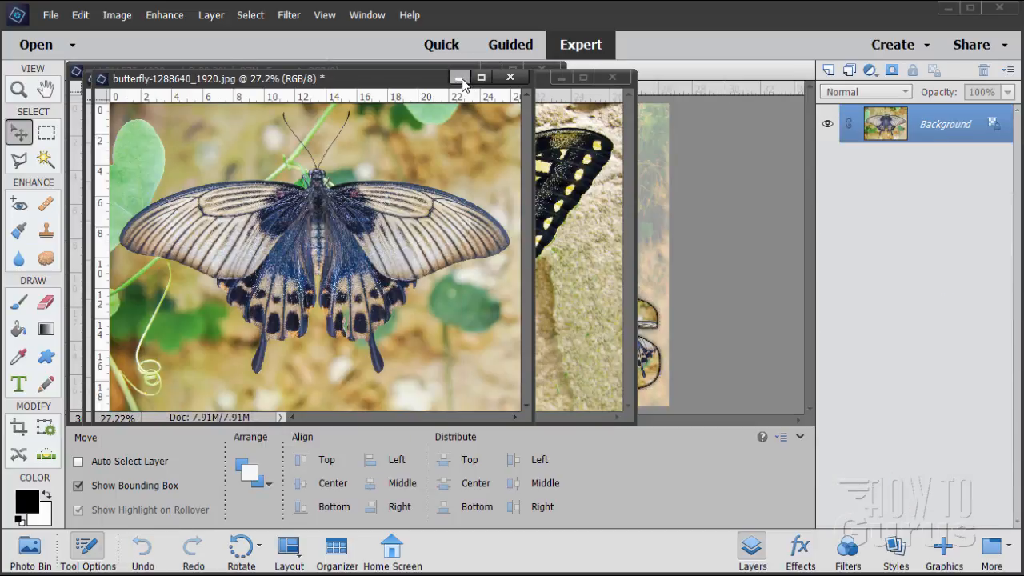
click(459, 78)
click(563, 74)
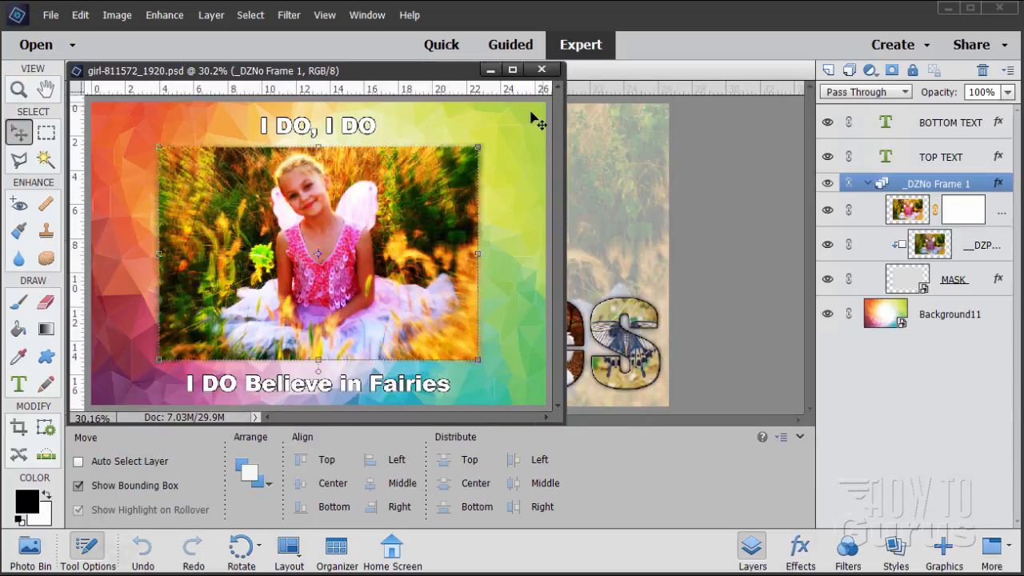
click(490, 72)
click(298, 78)
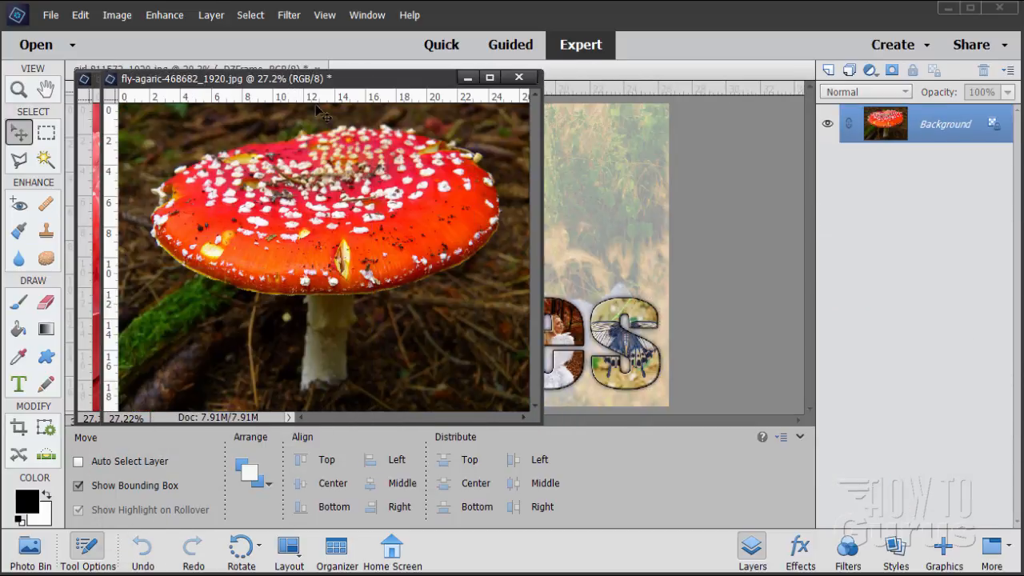
click(468, 78)
click(288, 78)
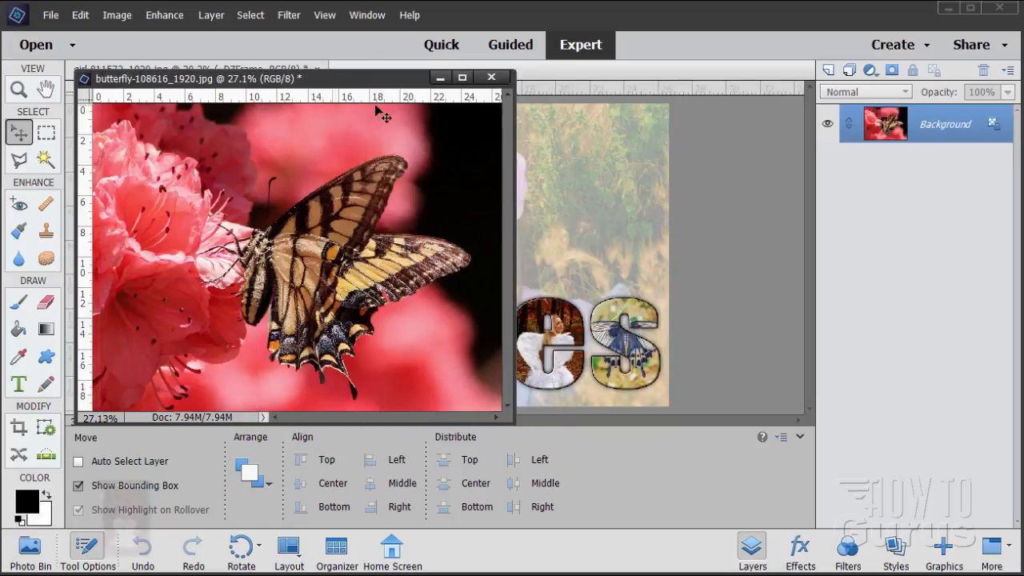
click(439, 78)
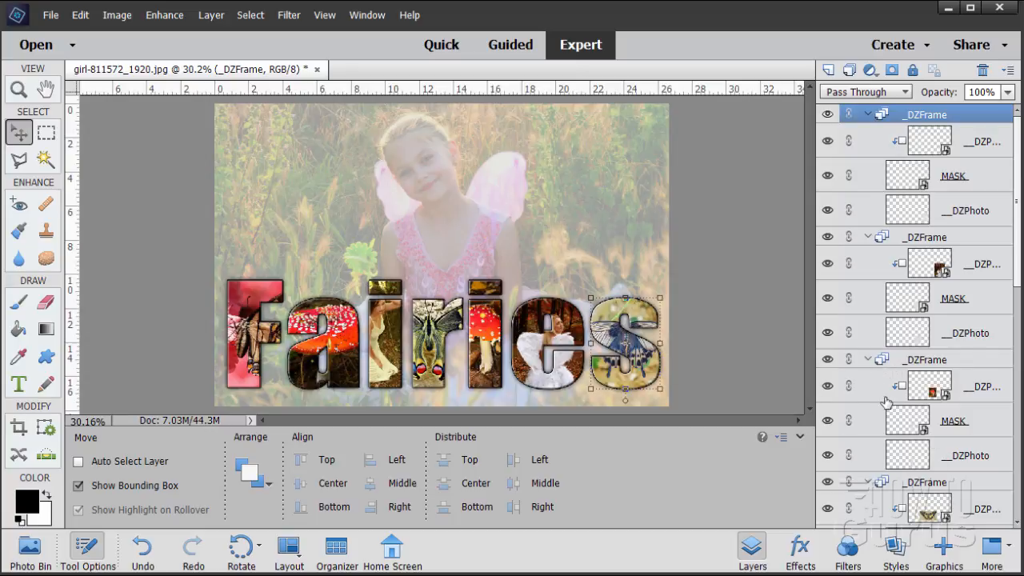
Collapse all seven _DZFrame letter groups in the layer stack of the Fairies design
click(869, 361)
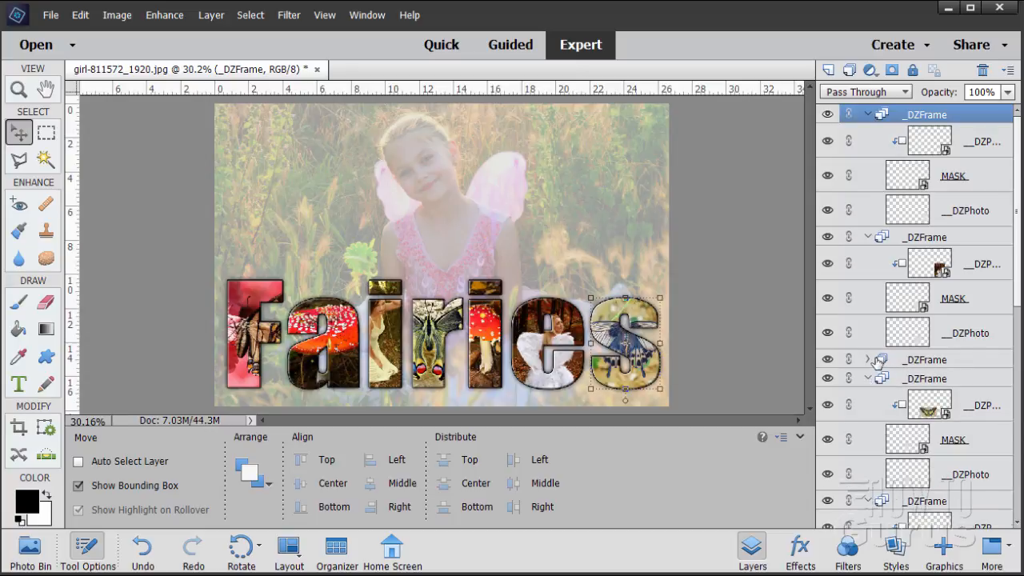
click(869, 361)
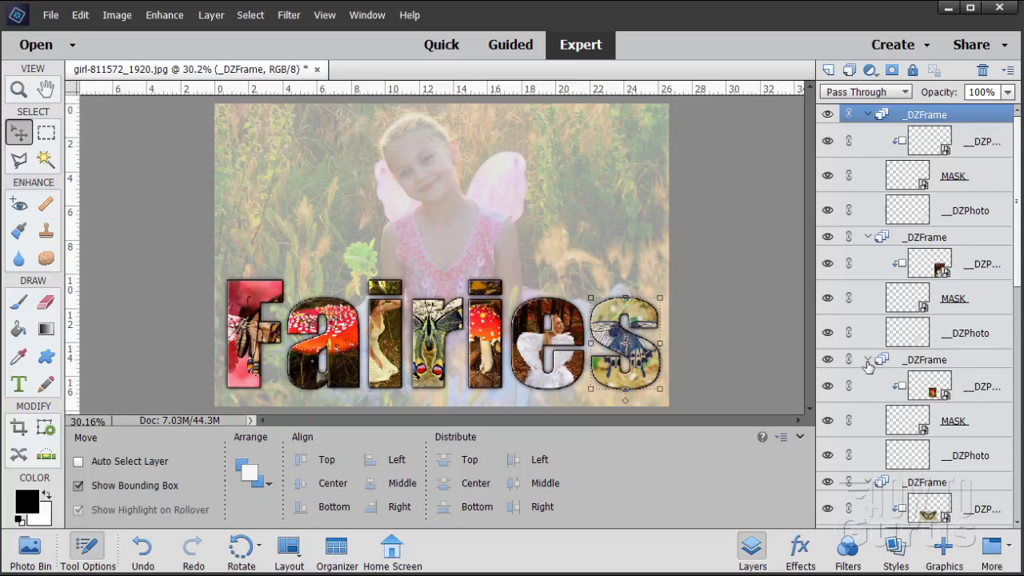
click(869, 361)
click(869, 361)
click(867, 115)
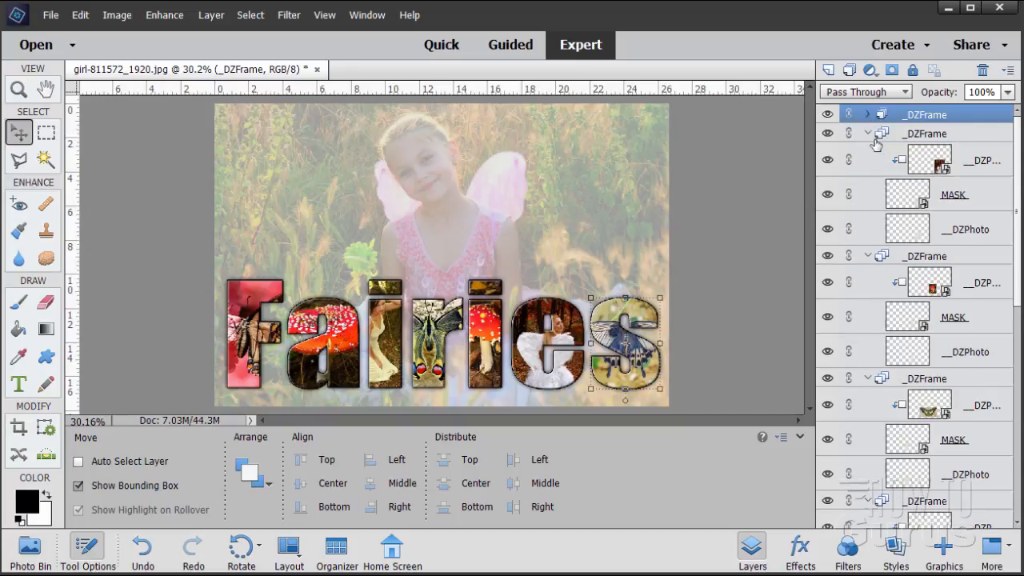
click(869, 134)
click(869, 152)
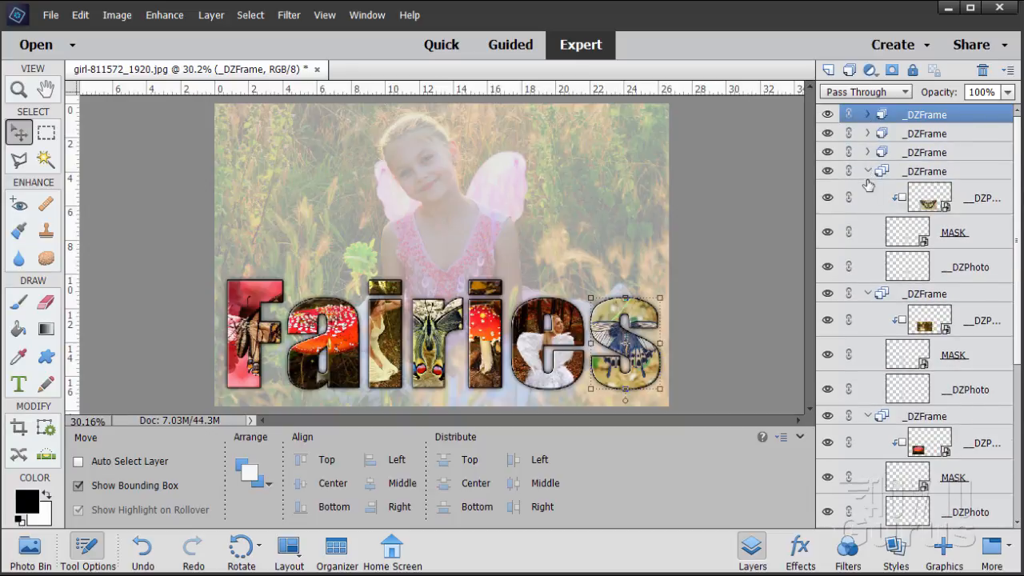
click(869, 171)
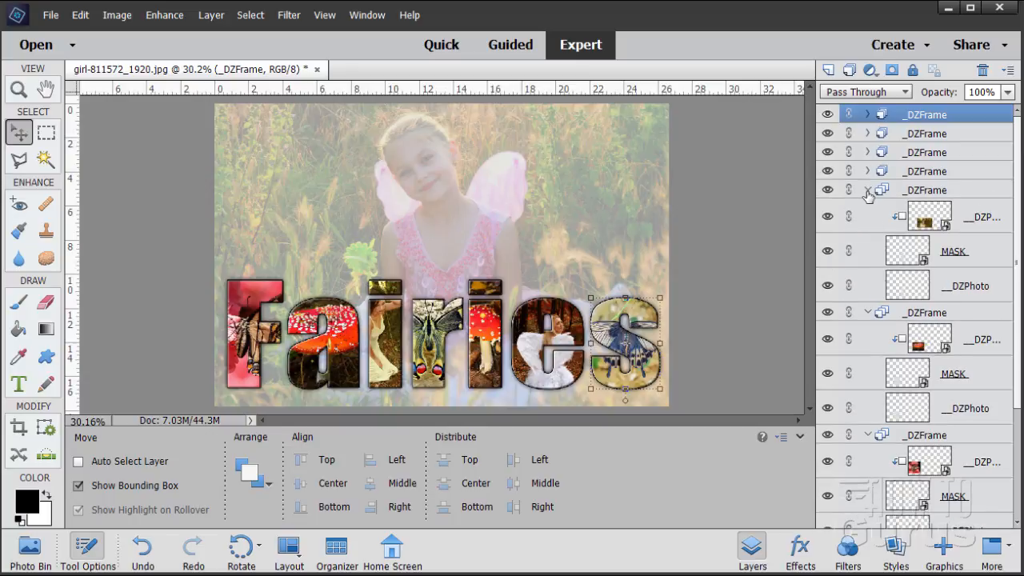
click(868, 192)
click(869, 210)
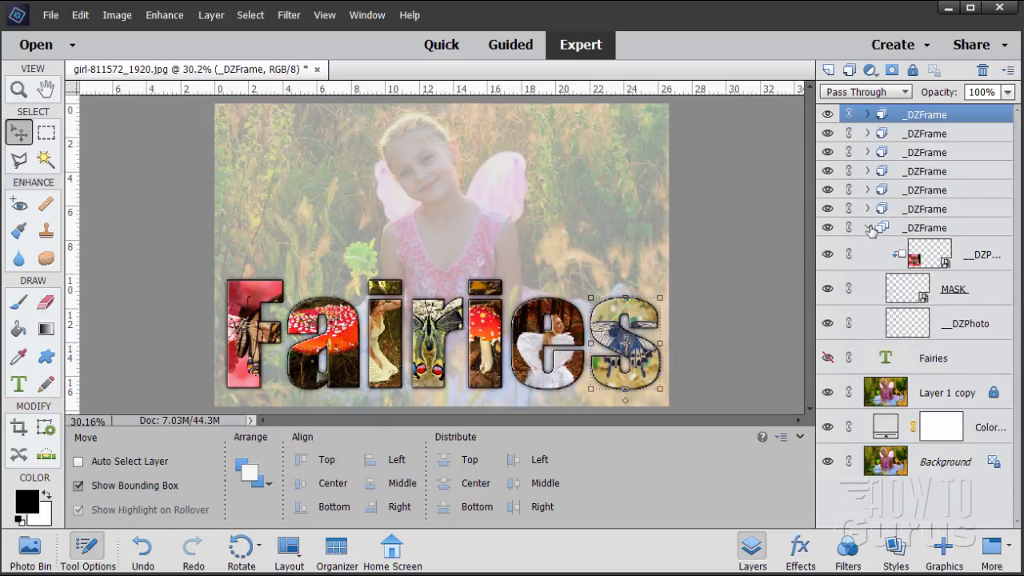
click(869, 229)
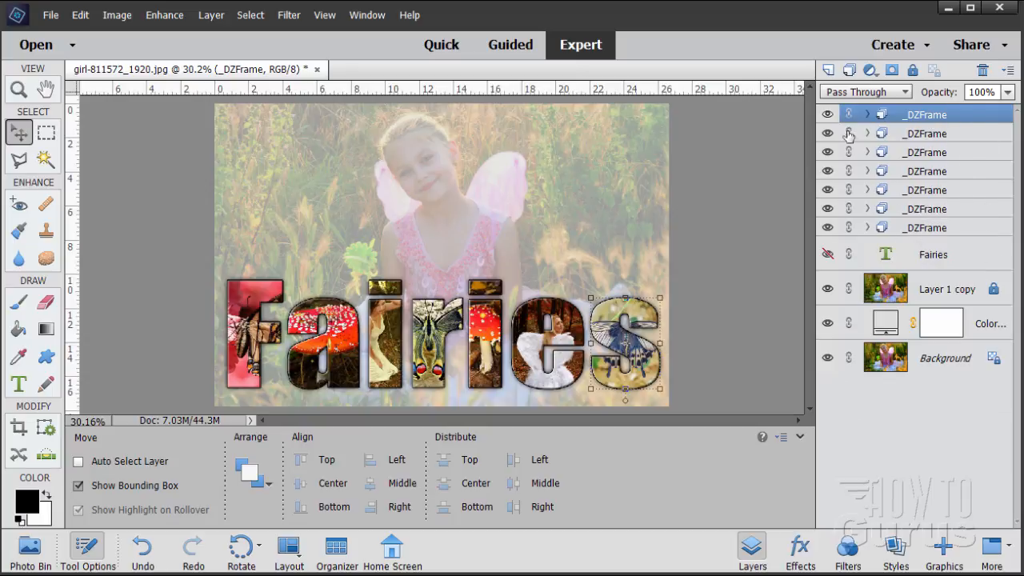
Toggle the visibility of the topmost _DZFrame group several times to check which letter it holds, leaving it visible
click(828, 114)
click(828, 115)
click(828, 115)
click(828, 114)
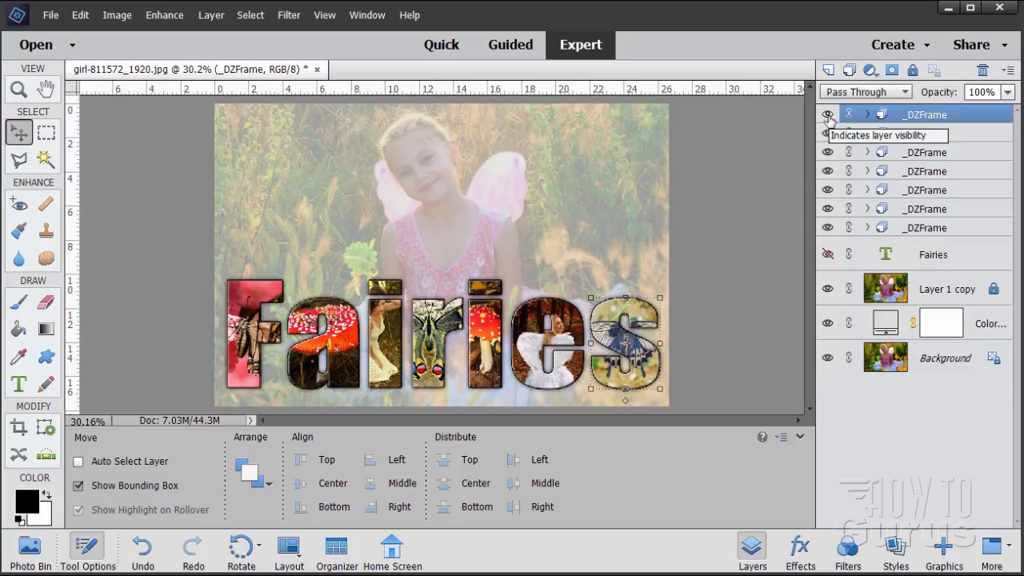
click(828, 115)
click(828, 115)
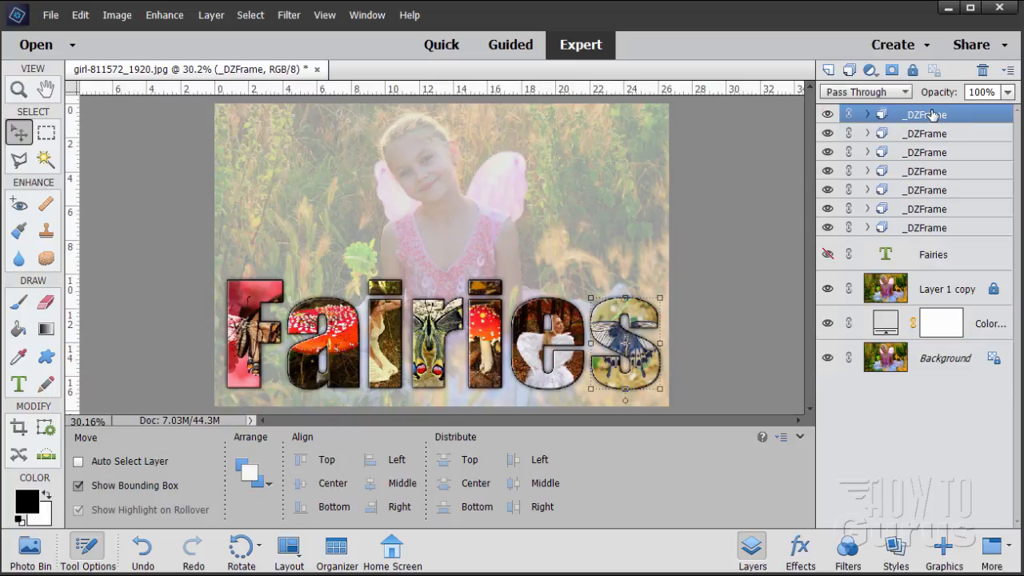
click(828, 116)
click(829, 116)
click(828, 116)
click(828, 116)
Save the Fairies design with its layers in Photoshop format as girl-811572_1920.psd in the Pixabay folder
click(51, 15)
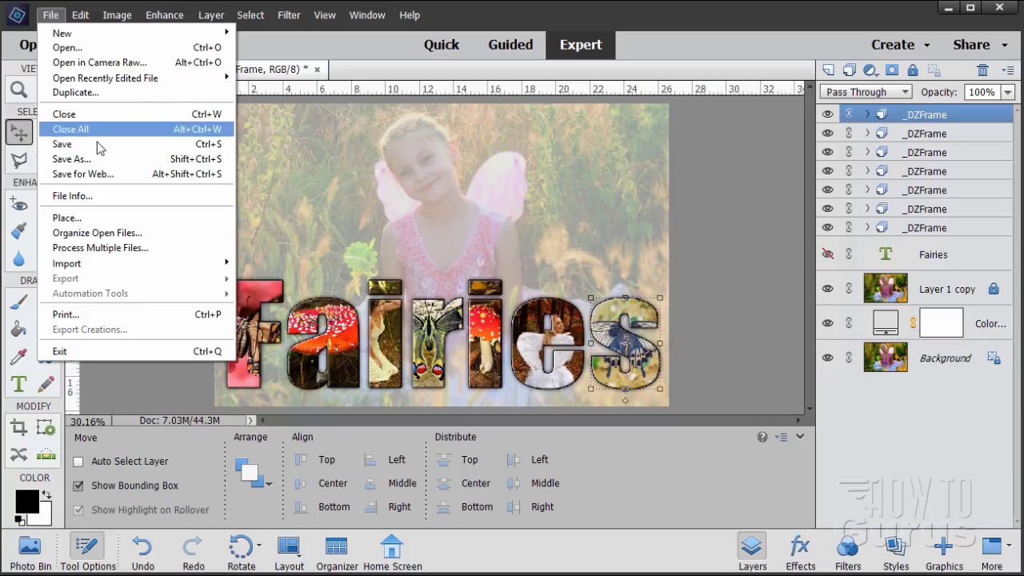
click(97, 144)
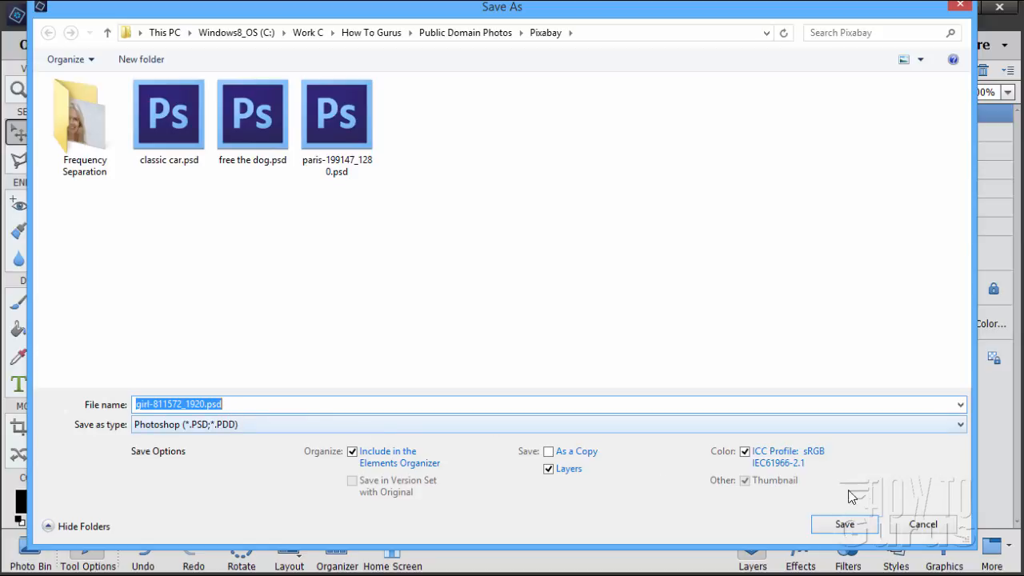
click(845, 525)
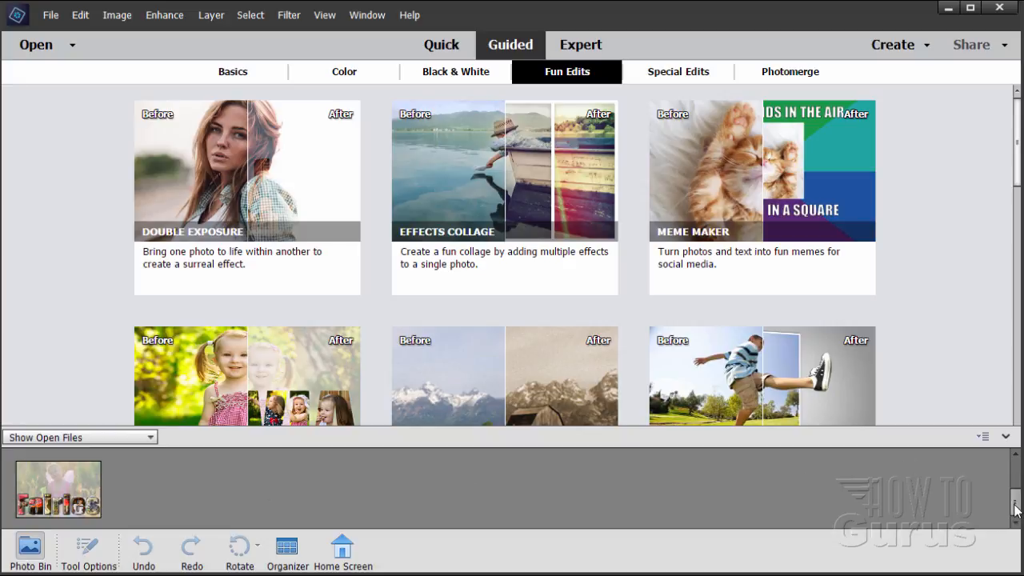
Start the Partial Sketch guided edit on the open photo butterfly-1228639_1920.jpg
drag(1014, 509, 1015, 461)
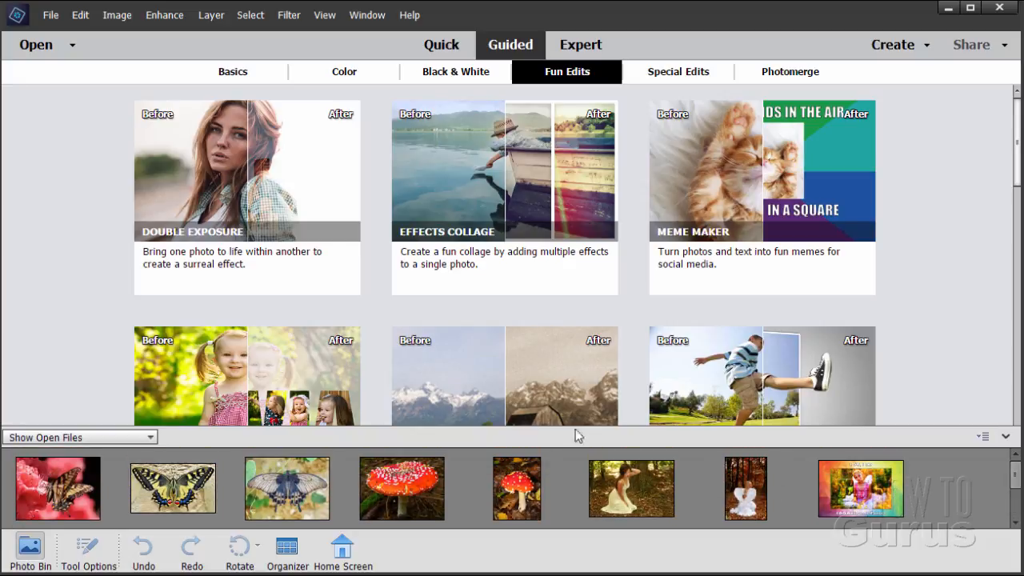
scroll(580, 366, down, 5)
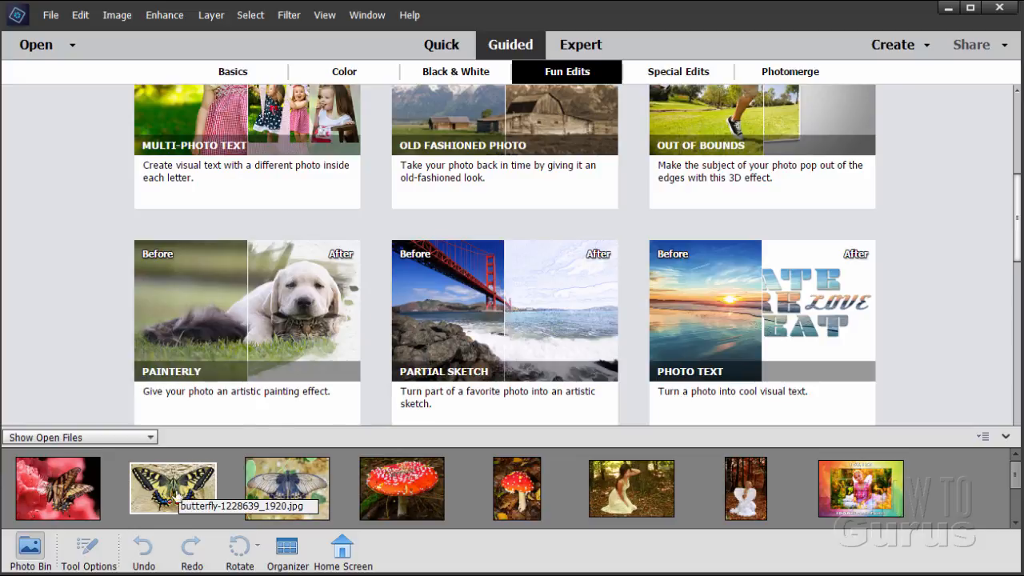
click(496, 338)
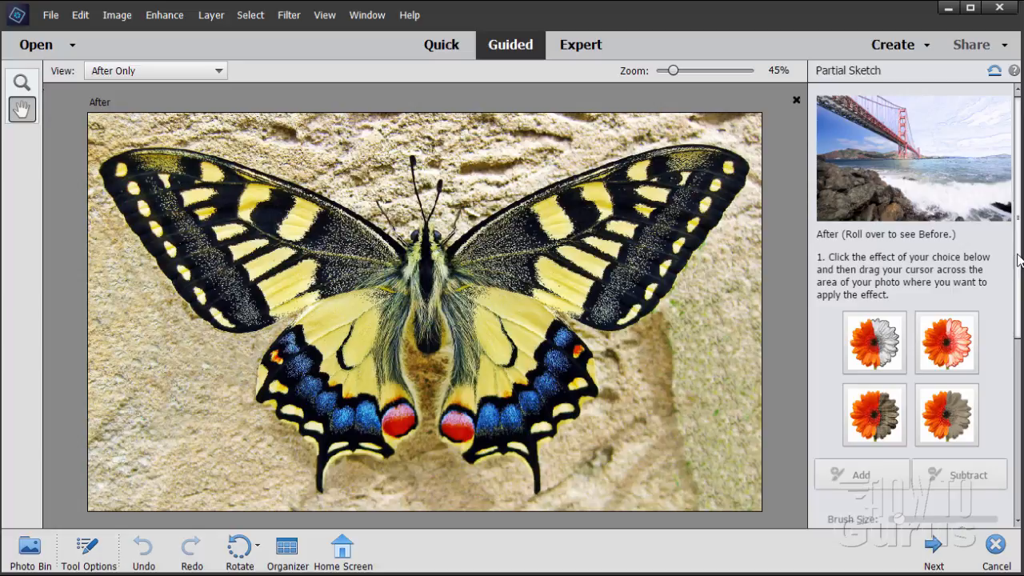
Paint the black-and-white pencil sketch effect over the butterfly's right upper and lower wings with an enlarged brush
drag(1020, 260, 1021, 426)
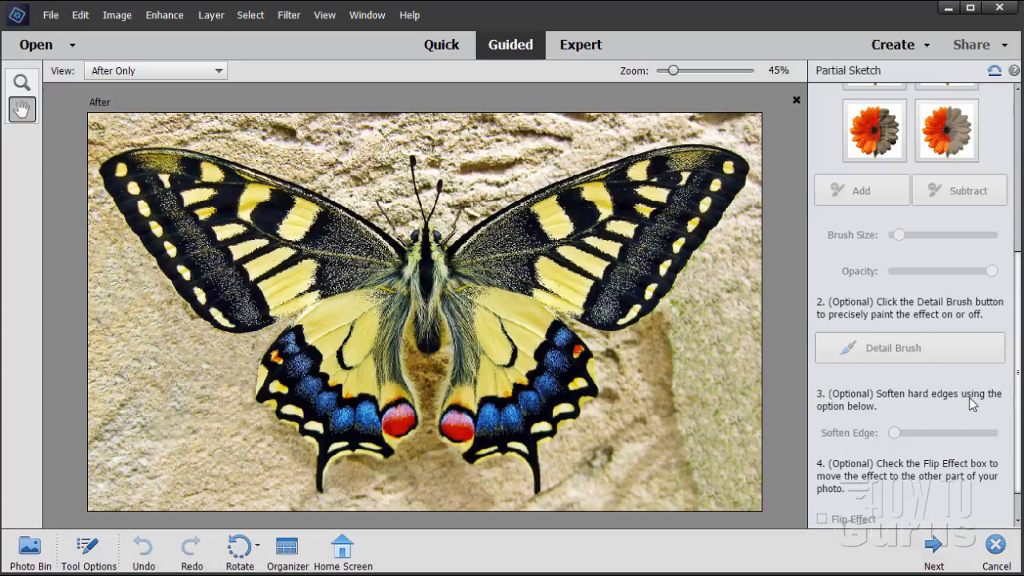
scroll(1020, 371, down, 1)
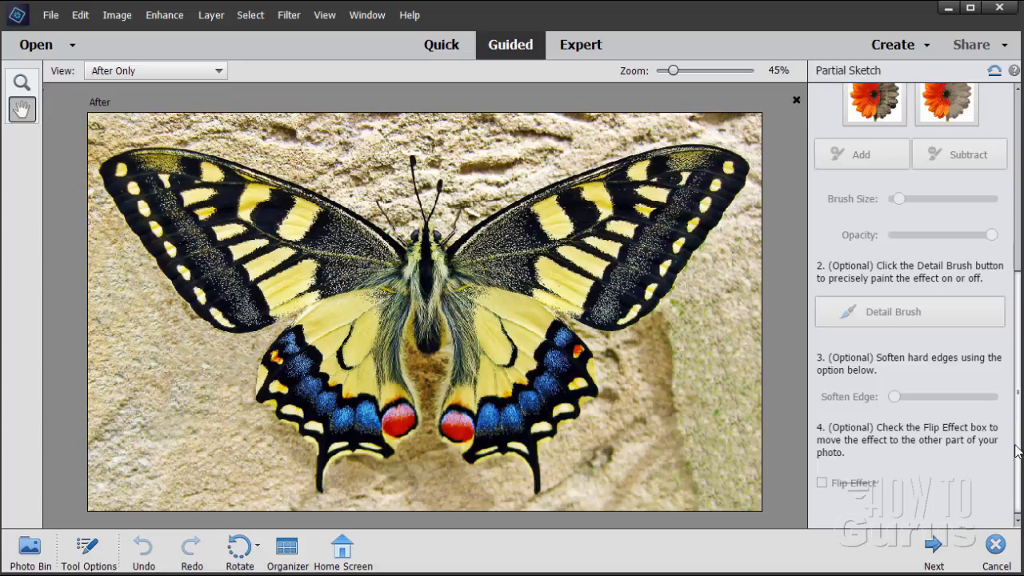
scroll(1016, 416, up, 7)
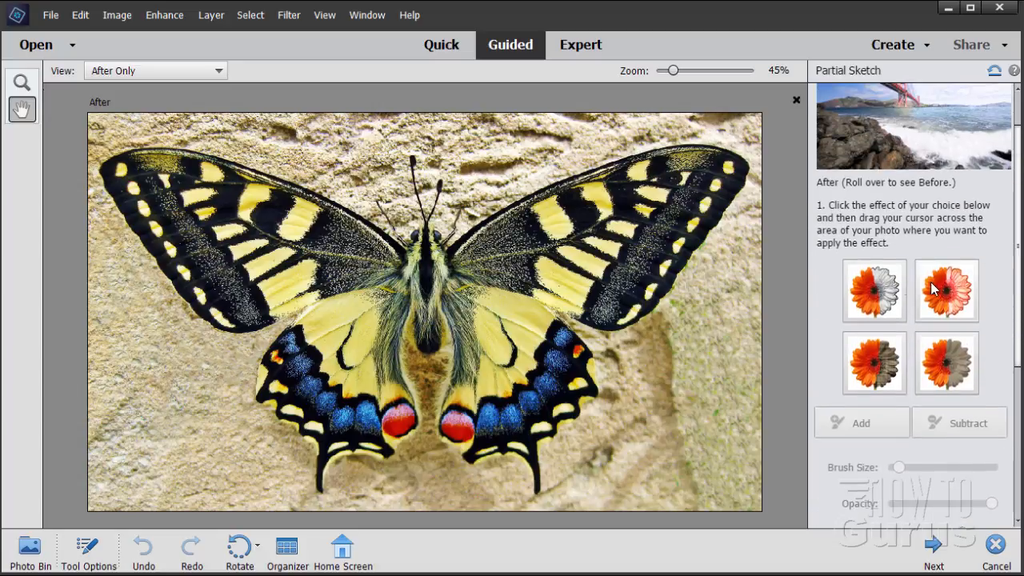
click(873, 295)
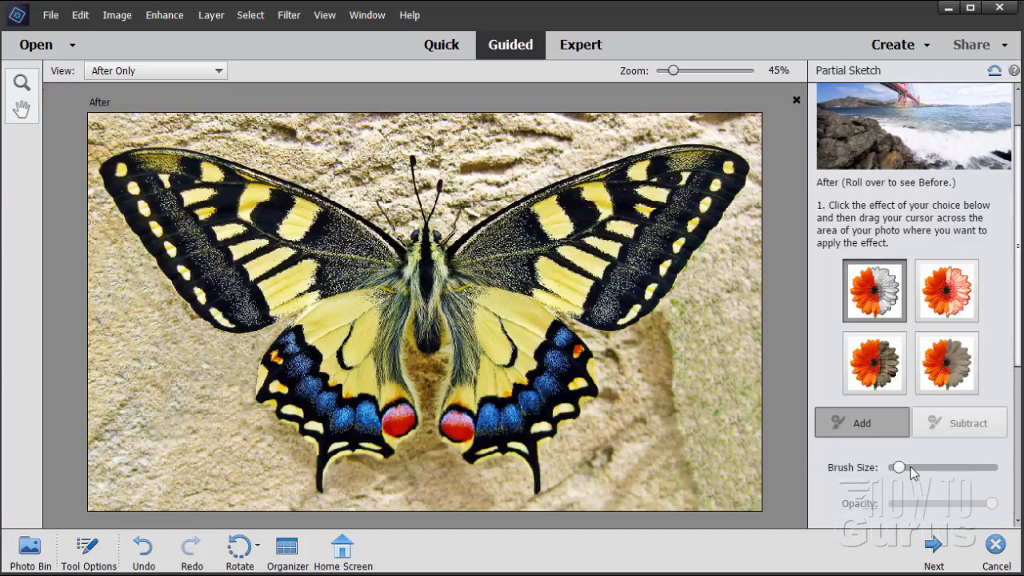
drag(928, 467, 922, 464)
mouse_move(560, 281)
mouse_down()
mouse_move(566, 223)
mouse_move(520, 278)
mouse_move(532, 256)
mouse_move(526, 238)
mouse_move(503, 237)
mouse_move(464, 269)
mouse_move(616, 303)
mouse_move(607, 305)
mouse_move(652, 277)
mouse_move(693, 207)
mouse_move(596, 244)
mouse_move(638, 175)
mouse_move(666, 189)
mouse_move(711, 183)
mouse_up()
mouse_move(466, 295)
mouse_down()
mouse_move(453, 313)
mouse_move(488, 352)
mouse_move(457, 423)
mouse_move(468, 448)
mouse_move(500, 436)
mouse_move(572, 360)
mouse_up()
mouse_move(529, 408)
mouse_down()
mouse_move(560, 400)
mouse_move(574, 370)
mouse_up()
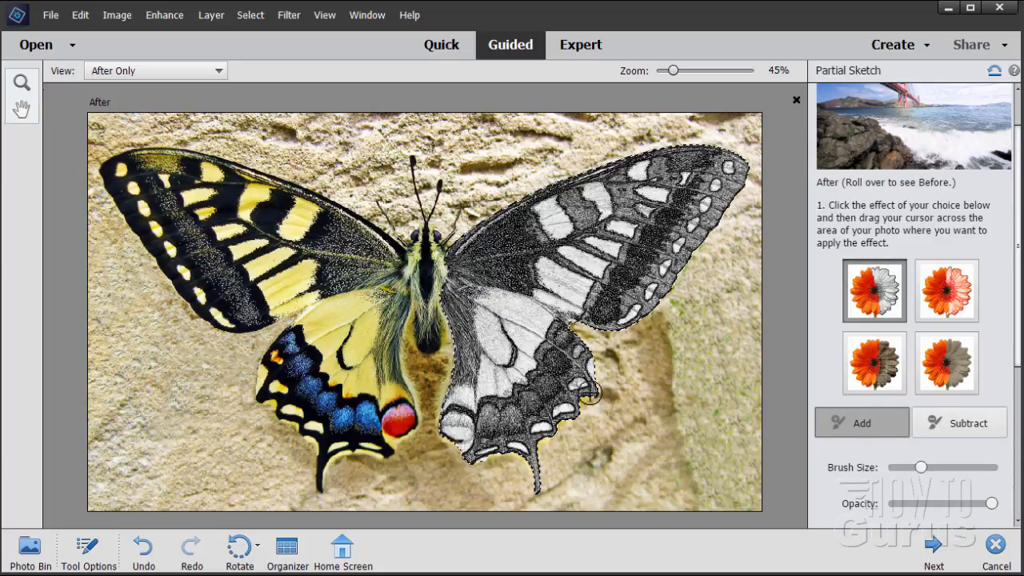
Switch the sketch brush to Subtract with a smaller brush size, and try the Opacity setting, leaving it at maximum
click(965, 432)
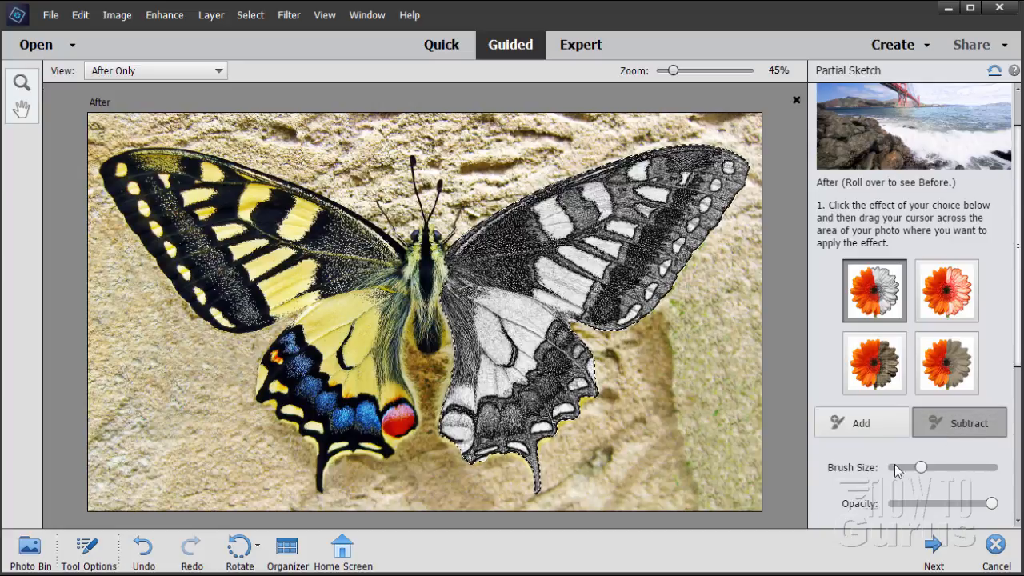
drag(920, 468, 906, 468)
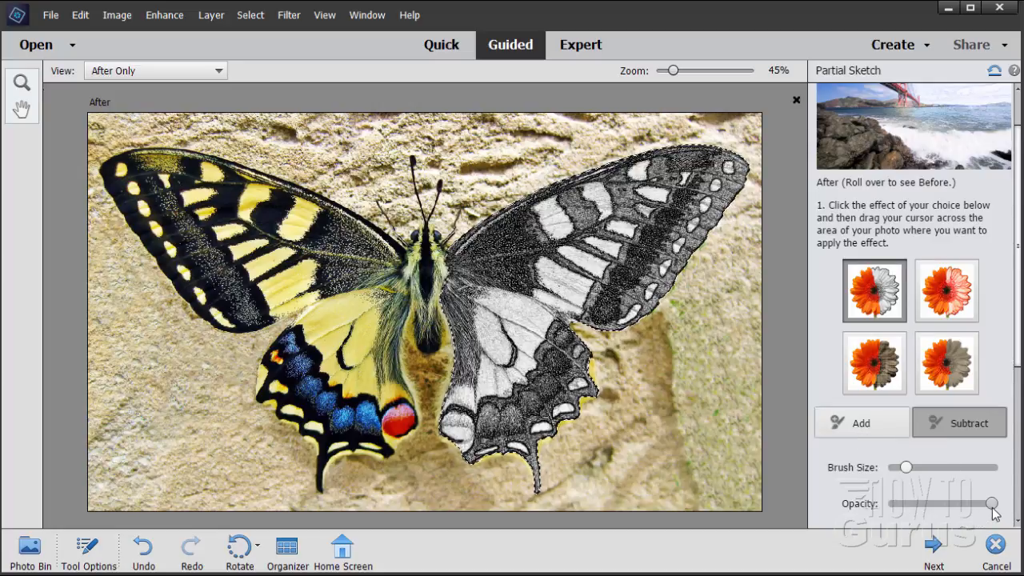
mouse_move(992, 503)
mouse_down()
mouse_move(940, 504)
mouse_move(1009, 514)
mouse_up()
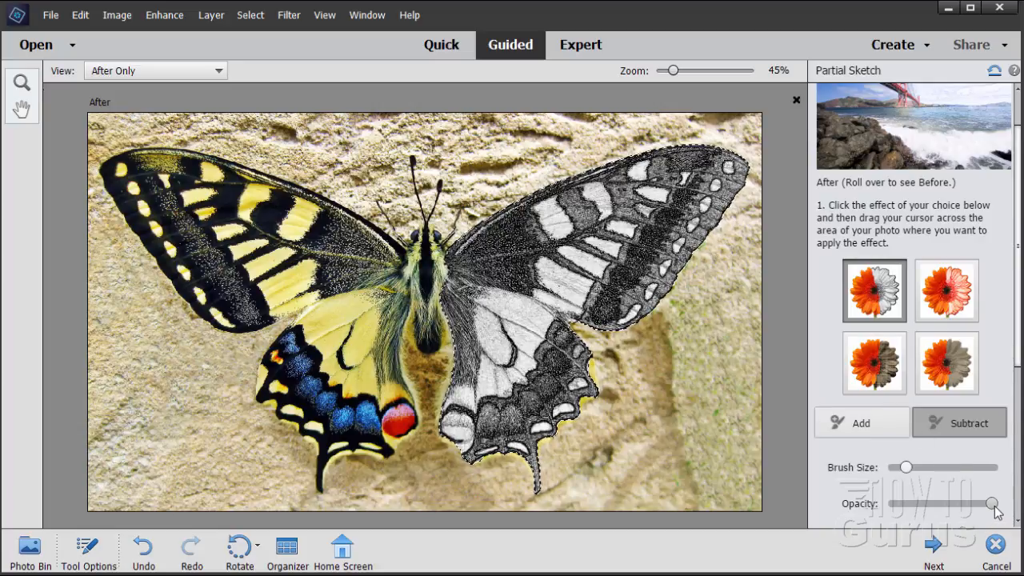
mouse_move(992, 504)
mouse_down()
mouse_move(970, 502)
mouse_move(994, 506)
mouse_up()
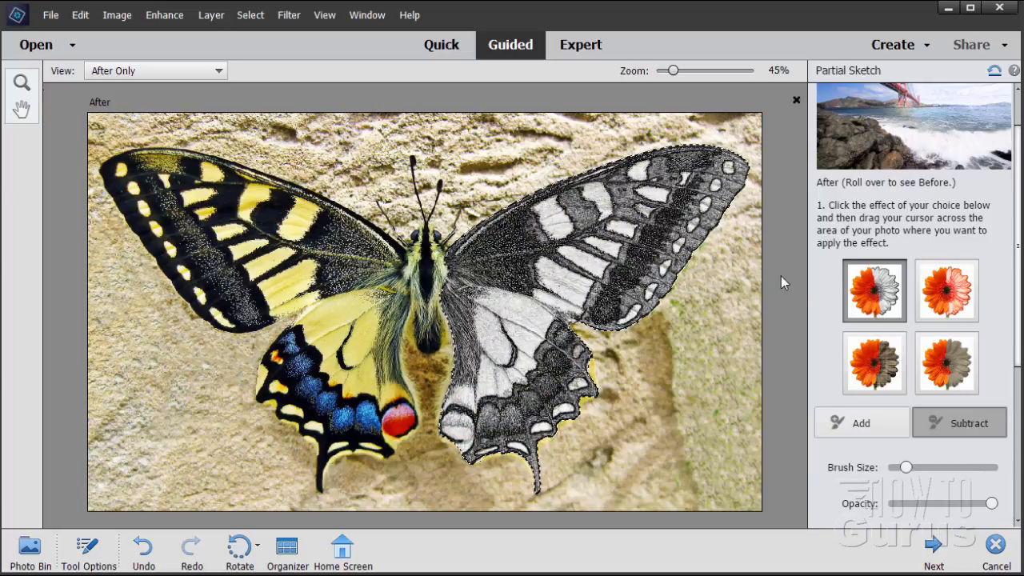
Try the color and brown-toned sketch effects, settle on the dark brown crosshatched one, and adjust Soften Edge to near its minimum
click(939, 296)
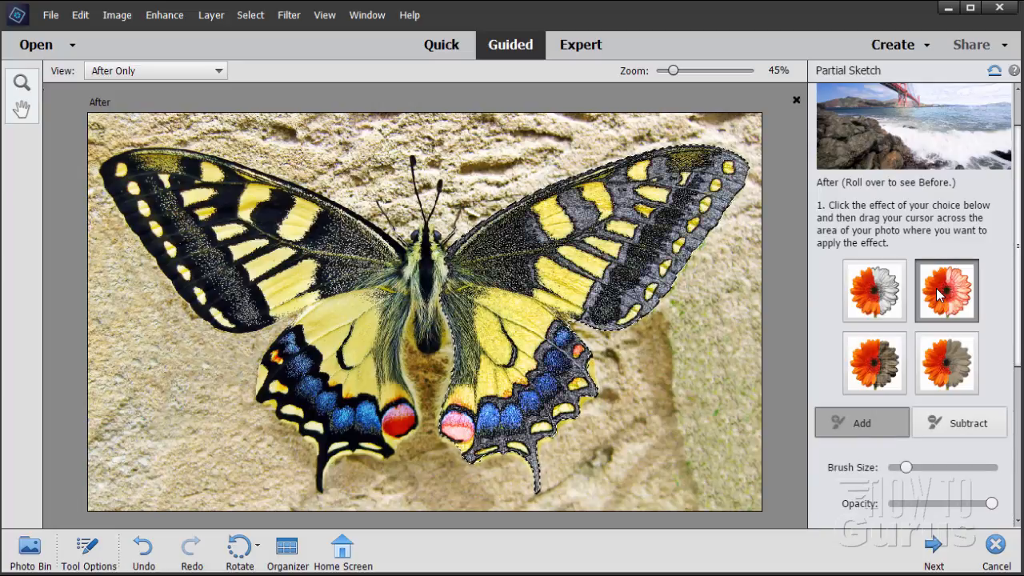
click(880, 357)
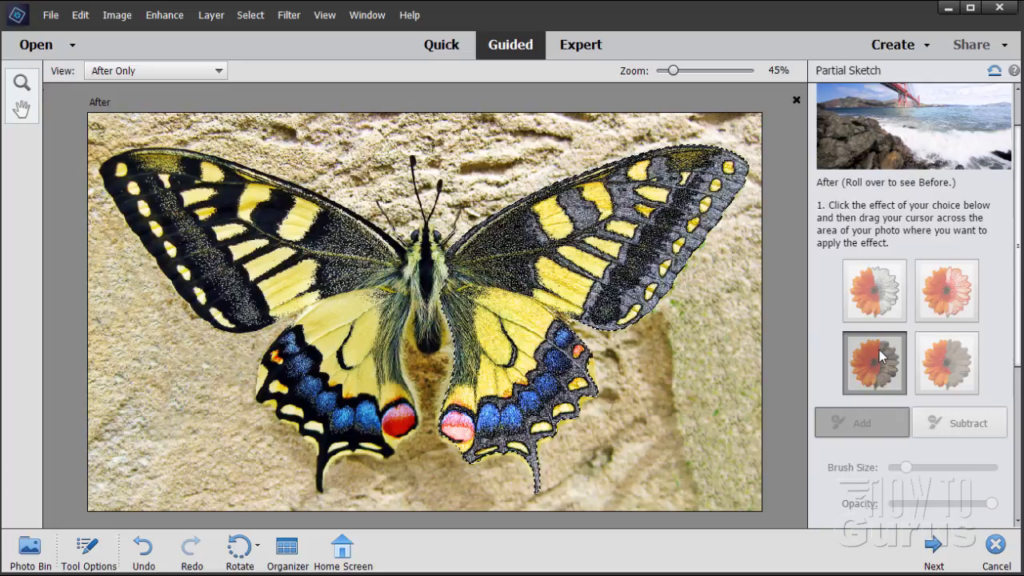
click(950, 370)
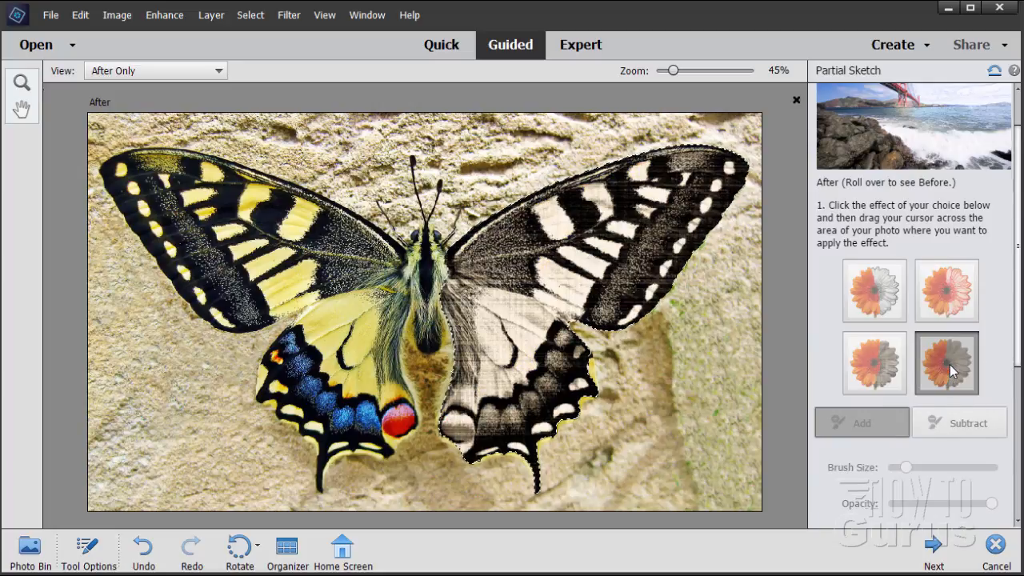
click(885, 370)
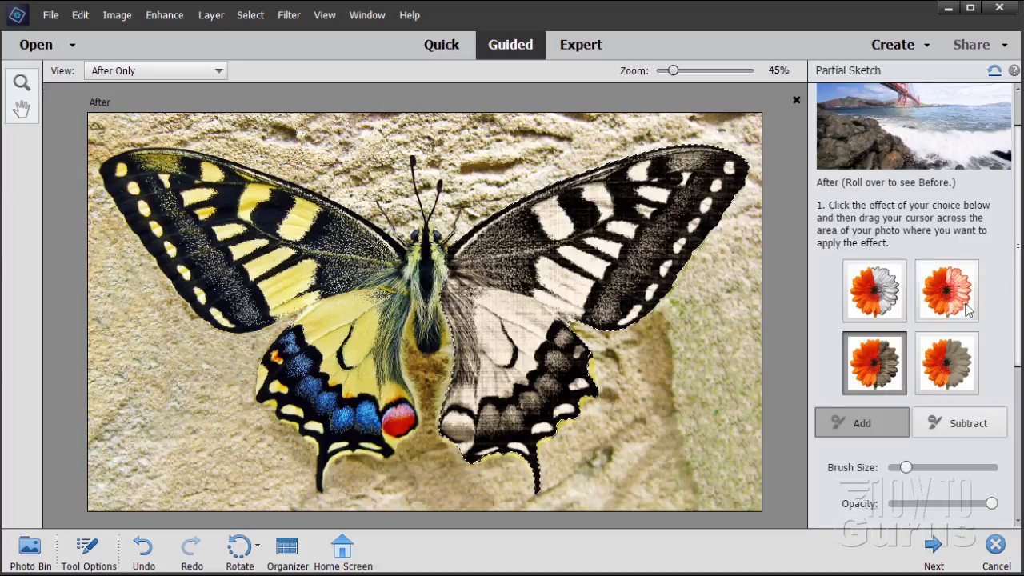
drag(1020, 244, 1010, 412)
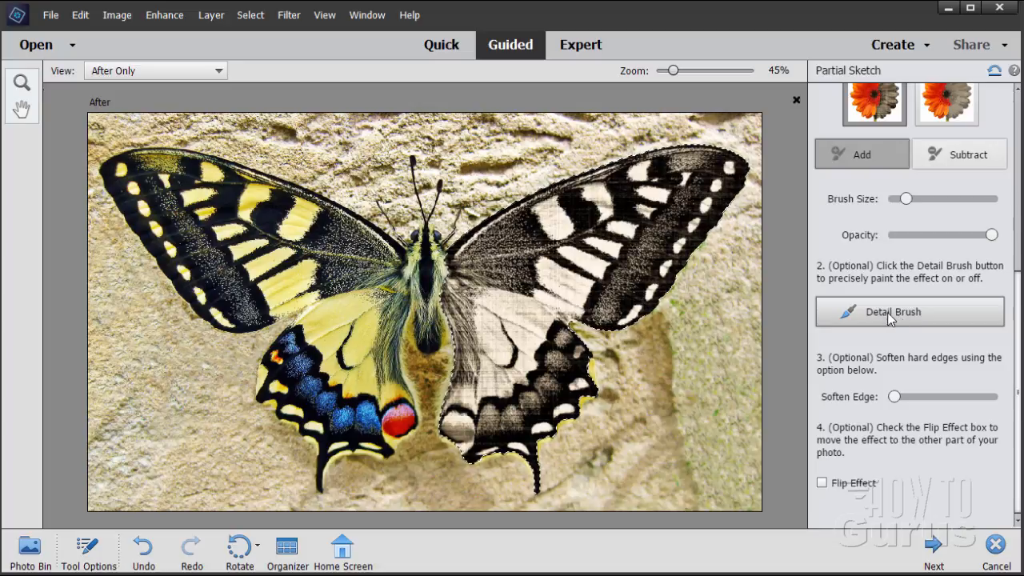
mouse_move(900, 400)
mouse_down()
mouse_move(959, 397)
mouse_move(896, 400)
mouse_up()
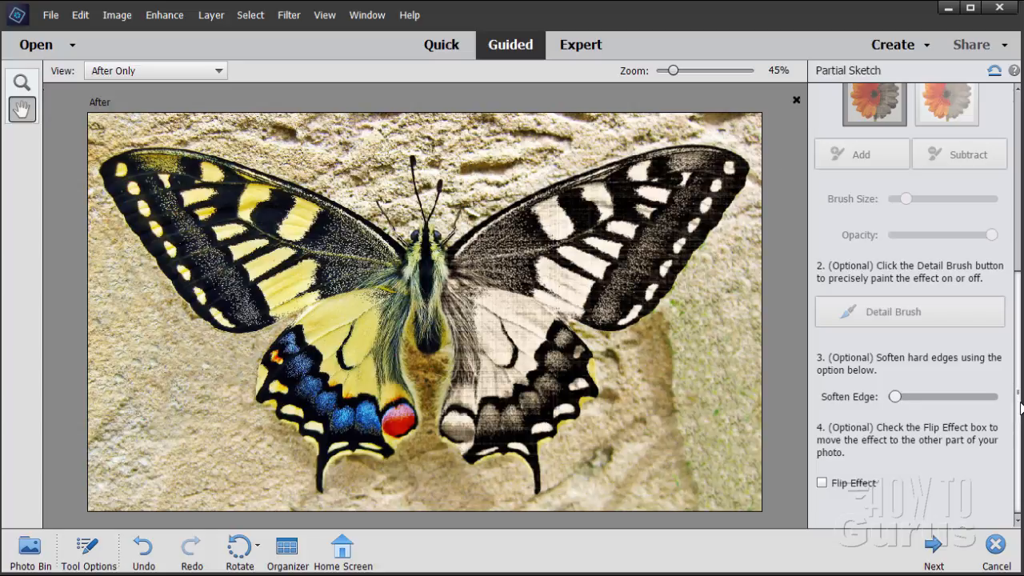
Try the Flip Effect option on the partial sketch and leave it turned off
click(821, 483)
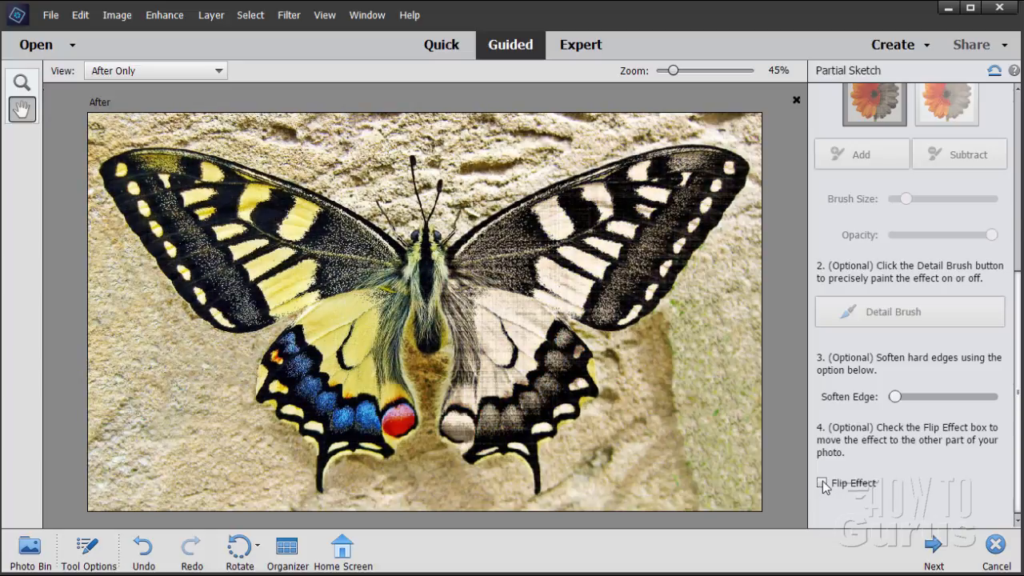
click(822, 483)
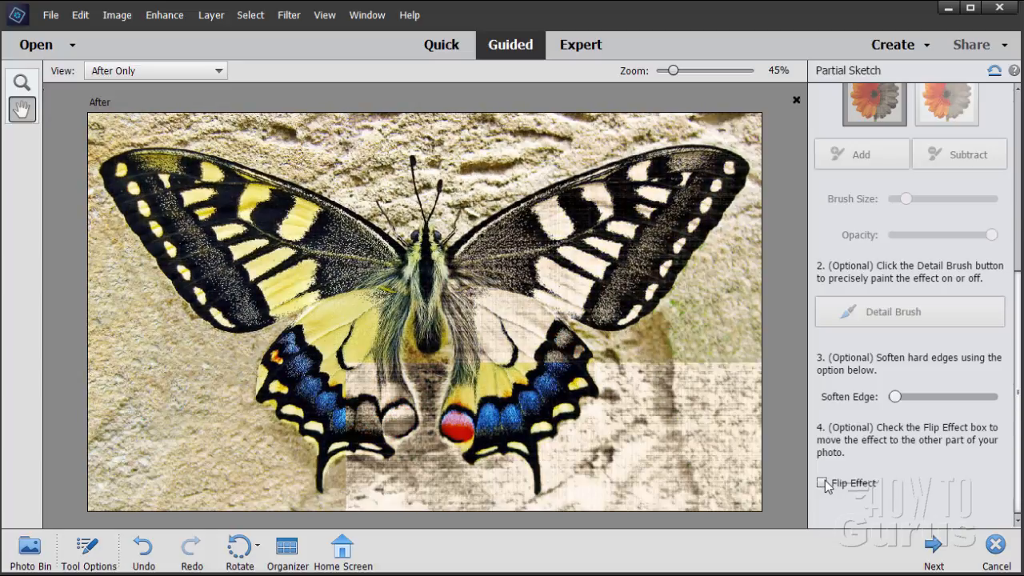
click(823, 483)
click(823, 483)
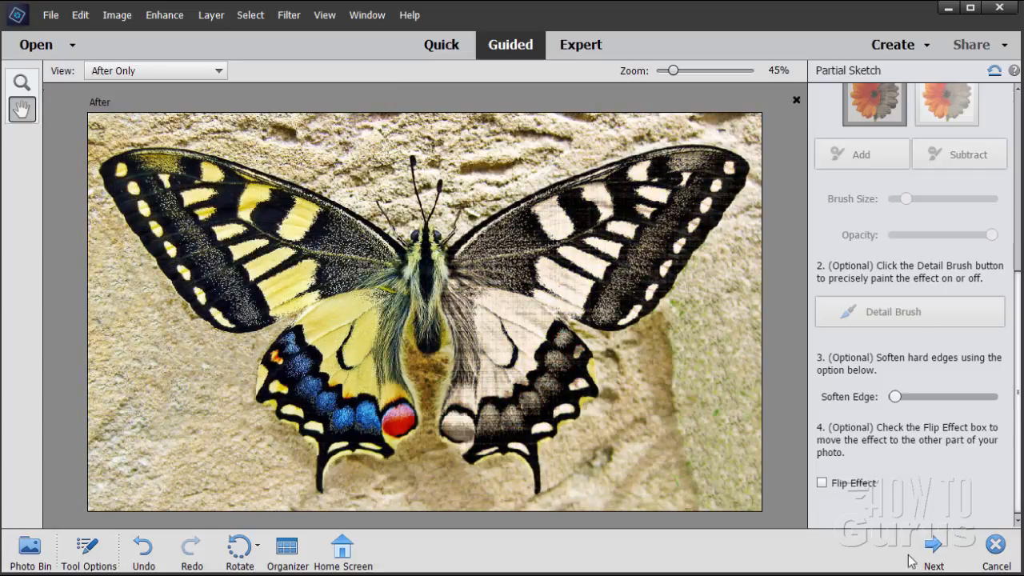
Finish the Partial Sketch edit, continue in Expert mode, and save the layered photo as butterfly-1228639_1920.psd in the Pixabay folder
click(933, 547)
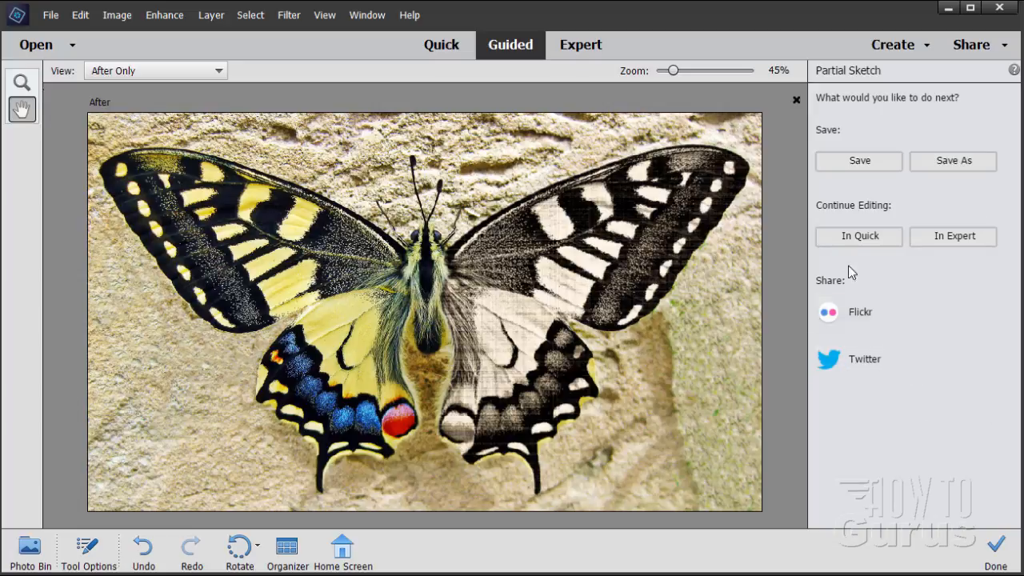
click(953, 238)
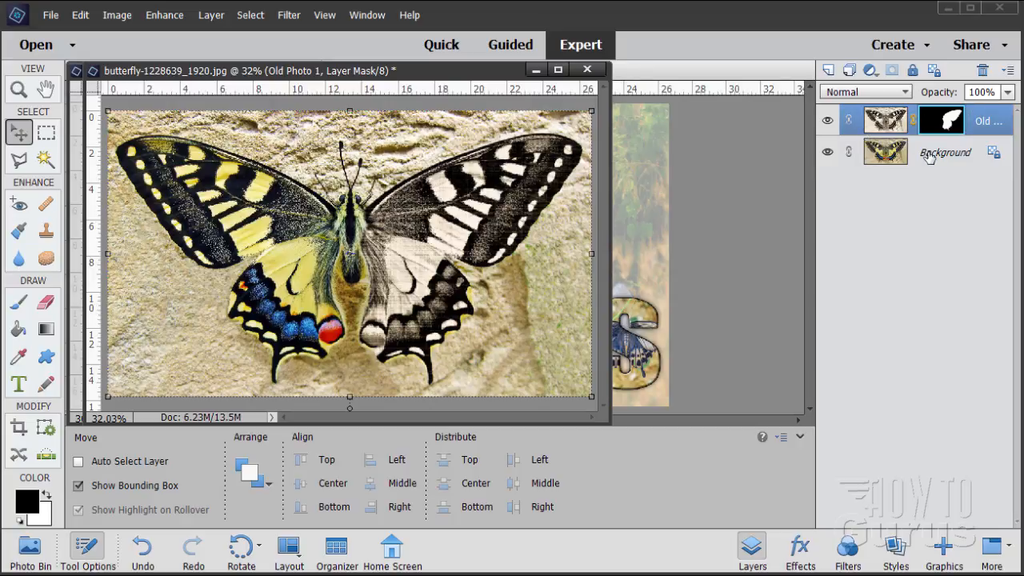
click(50, 15)
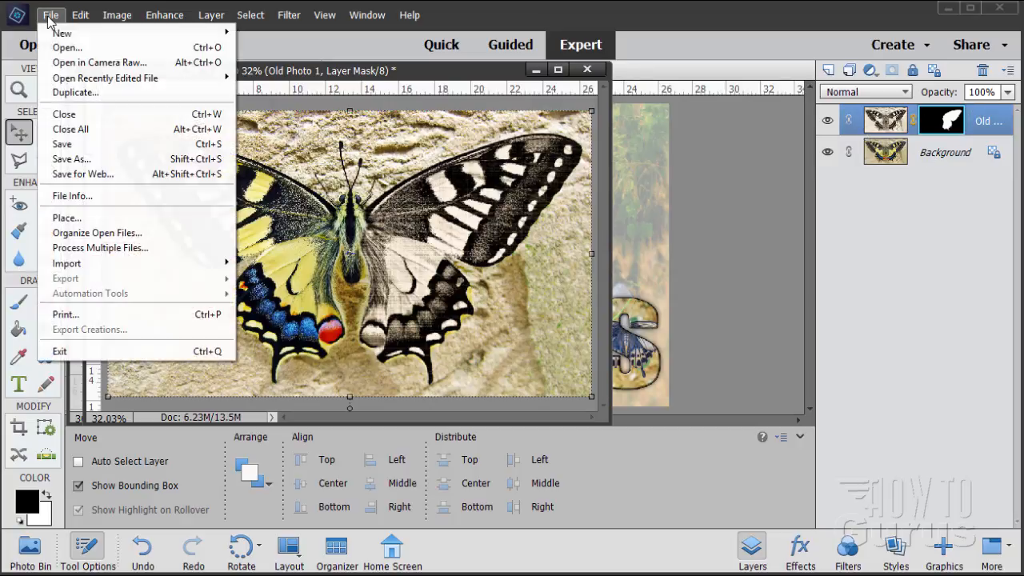
click(80, 158)
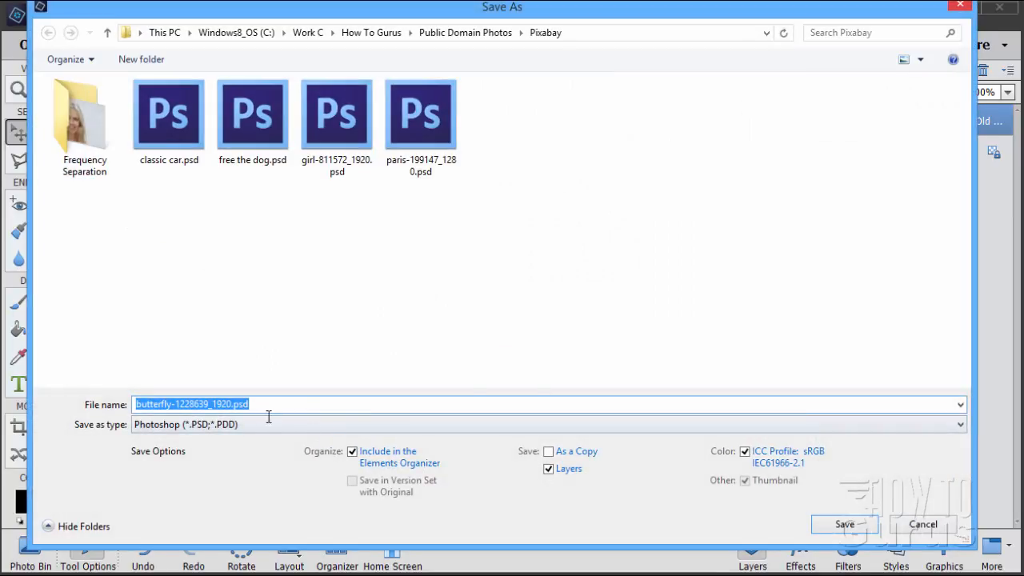
click(868, 530)
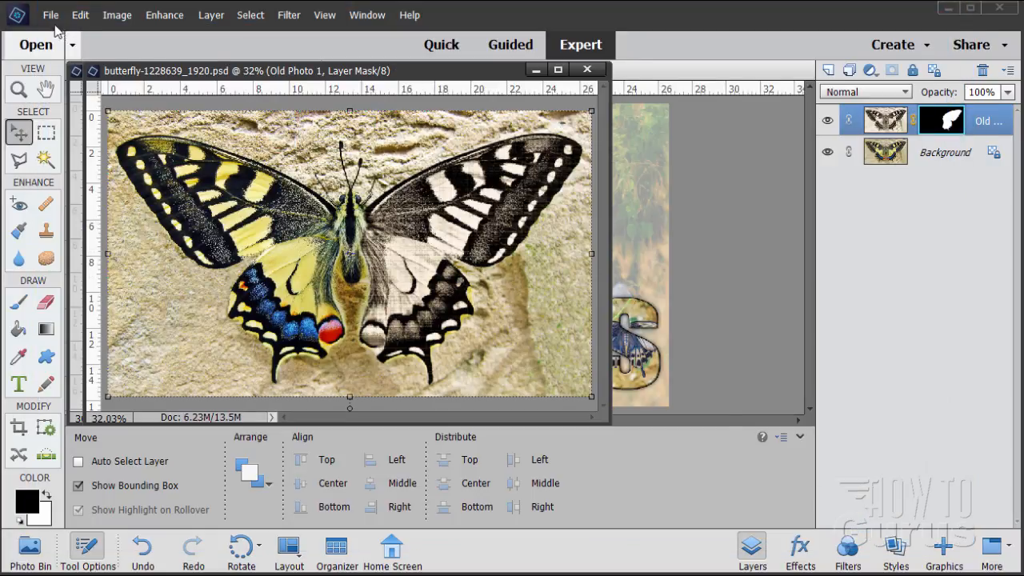
Minimize the butterfly photo and start the Text and Border Overlay special edit on the photo of the woman in the white dress
click(536, 70)
click(521, 46)
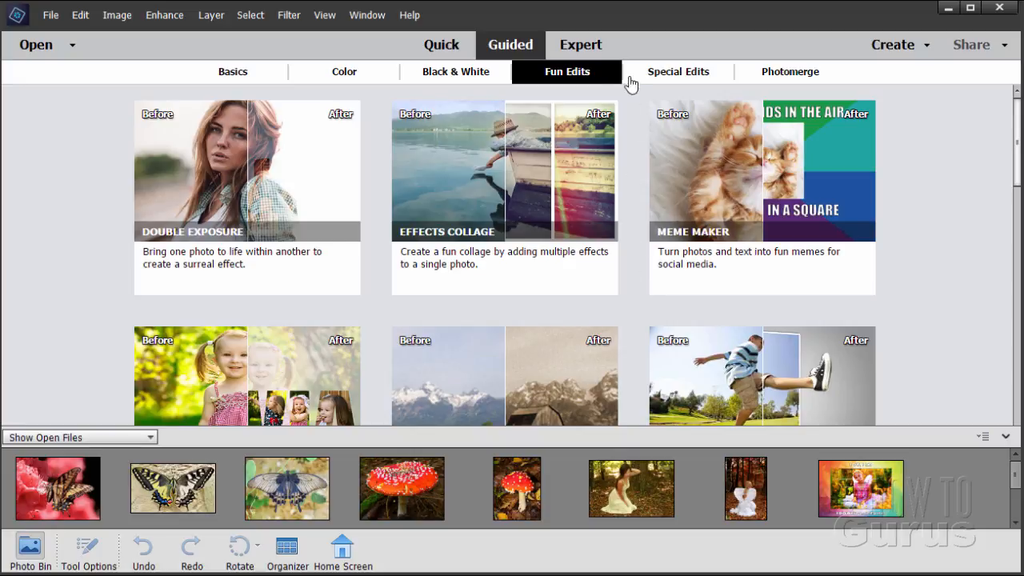
click(681, 73)
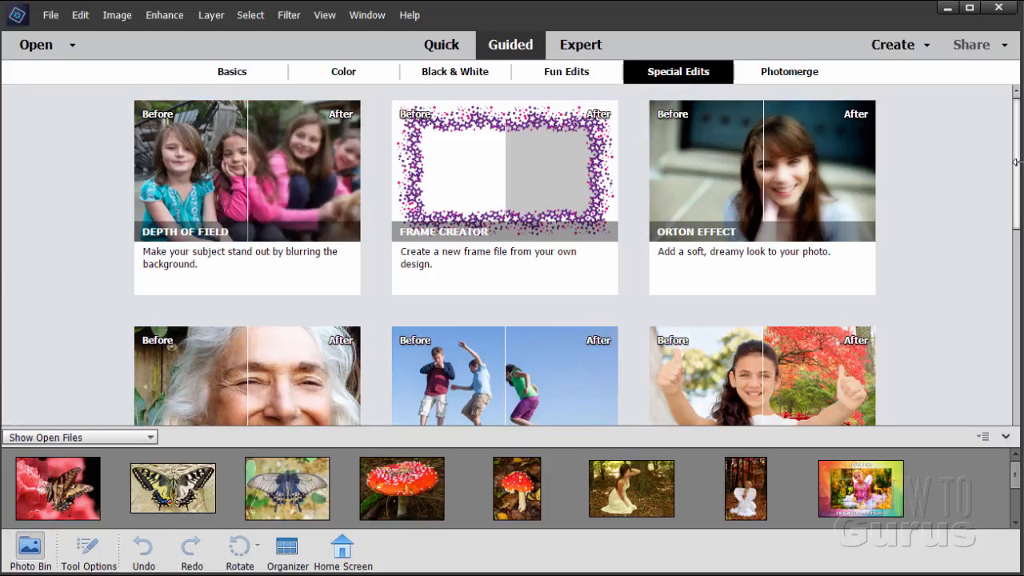
scroll(1017, 166, down, 4)
scroll(806, 271, down, 1)
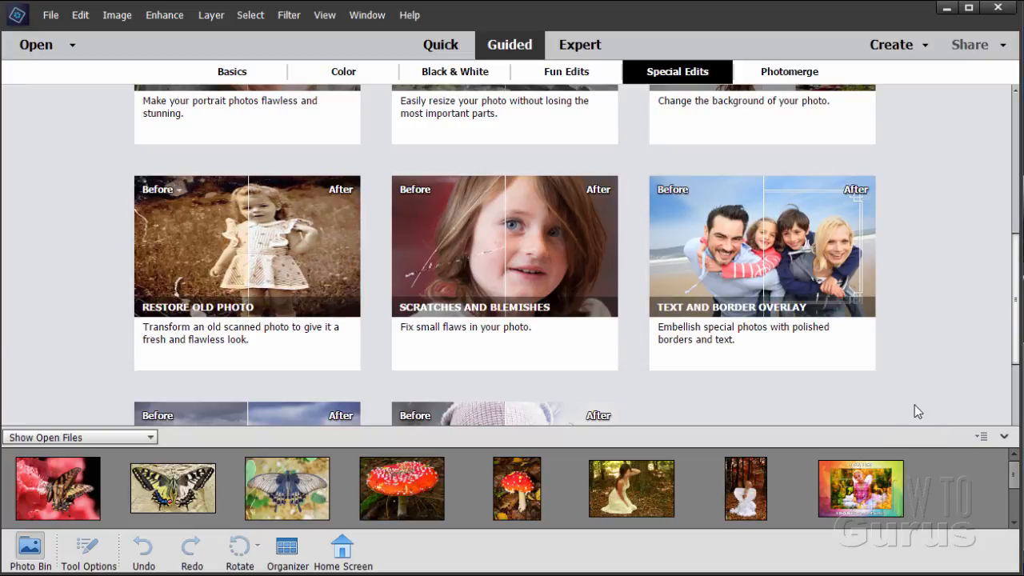
click(637, 503)
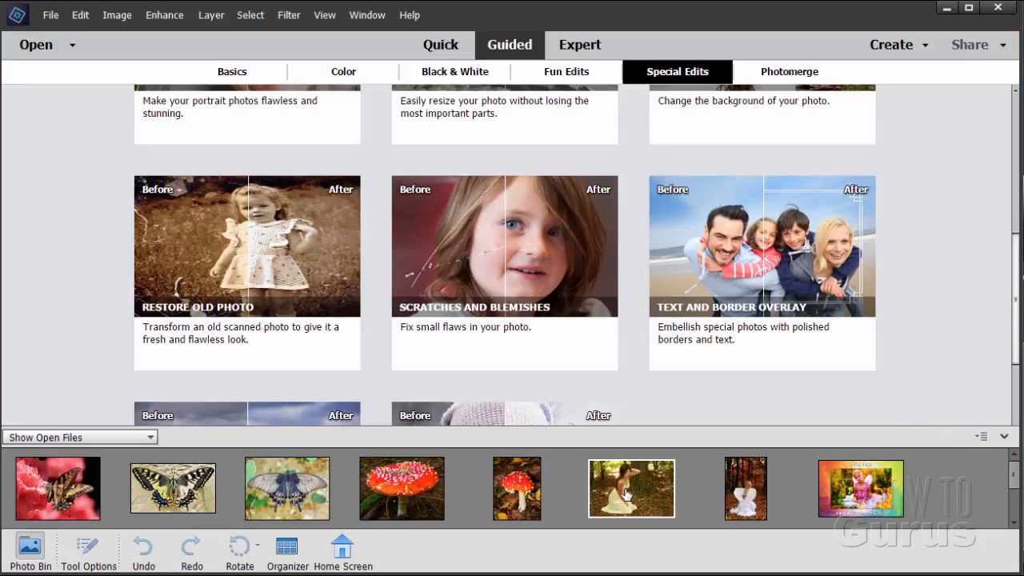
click(758, 256)
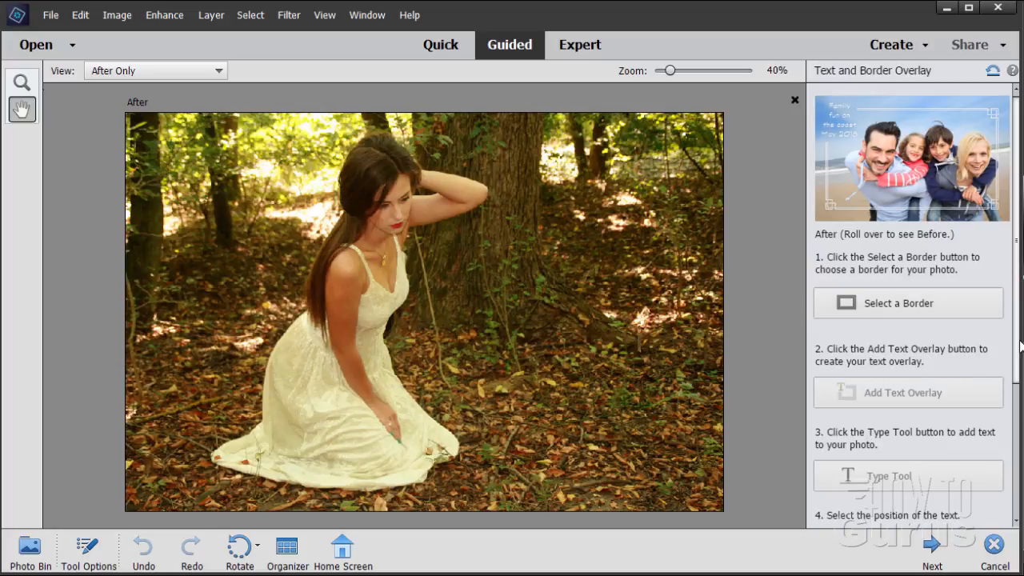
Add the plain double-line border to the photo and enlarge it slightly
scroll(1017, 342, down, 5)
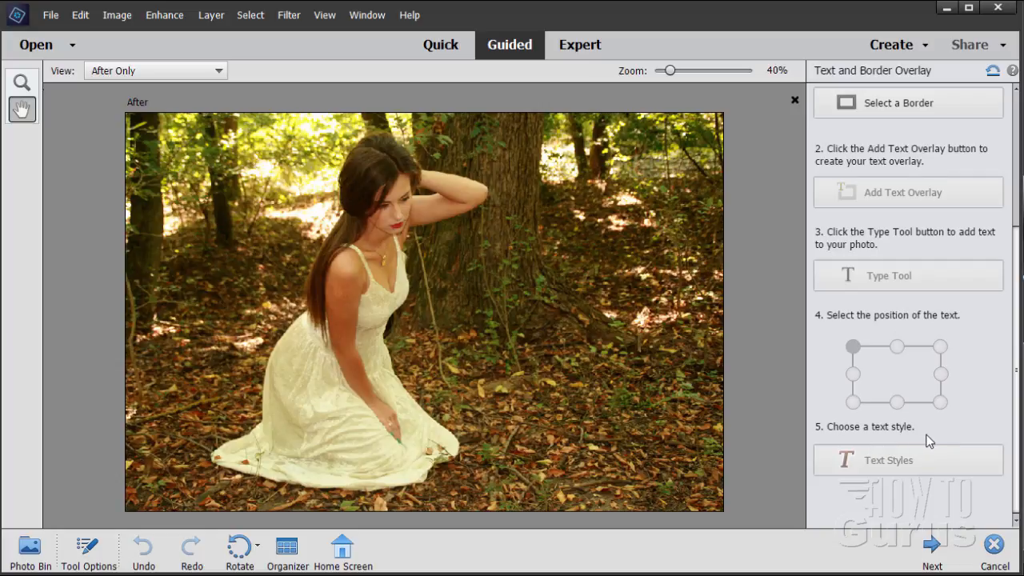
scroll(1018, 472, up, 5)
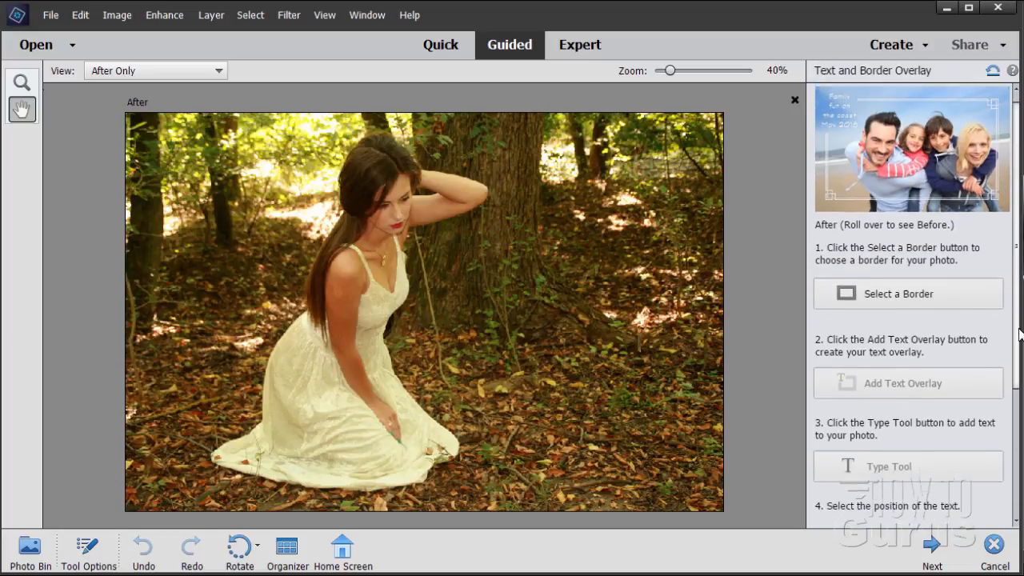
click(892, 306)
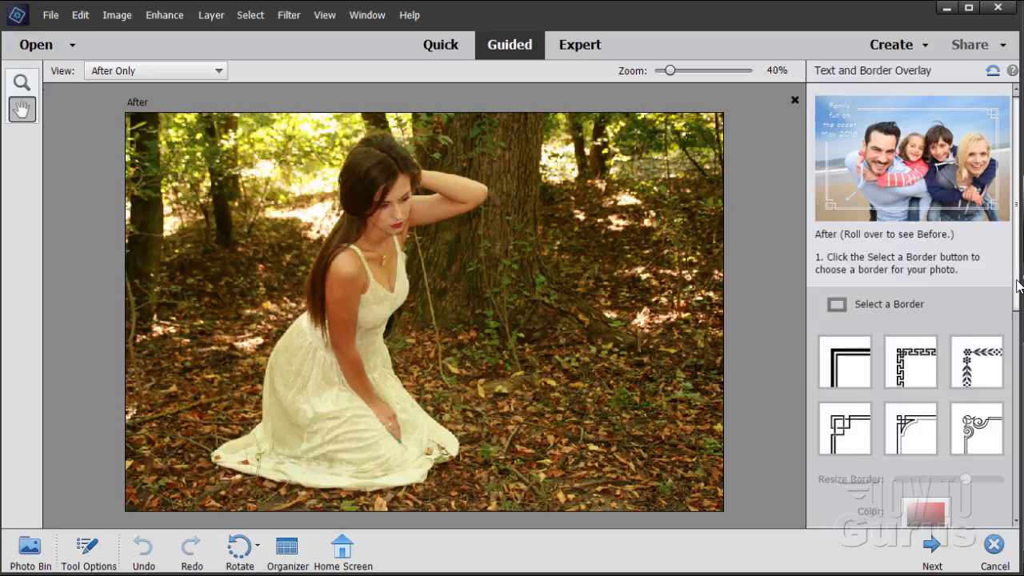
scroll(1018, 286, down, 3)
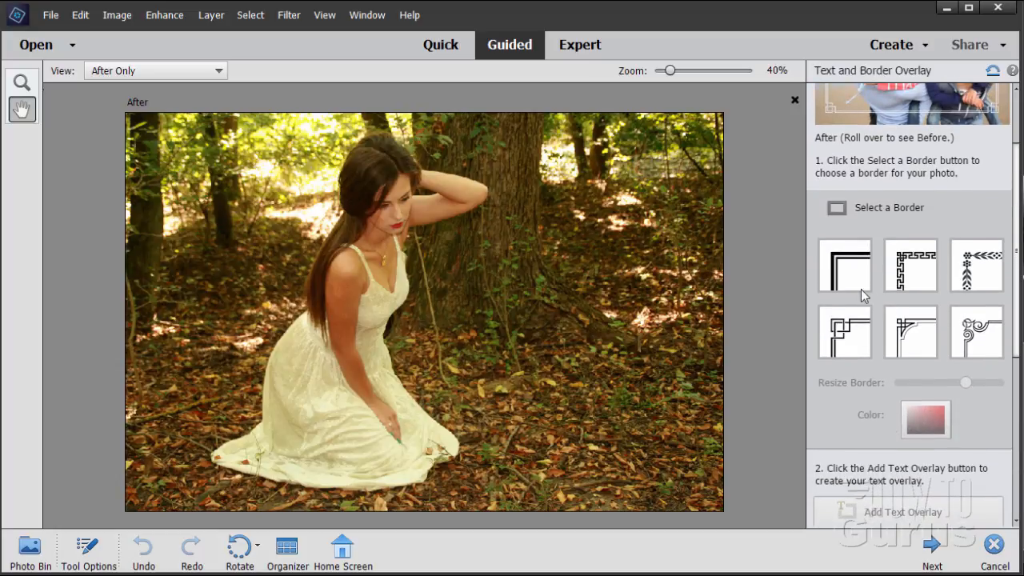
click(853, 279)
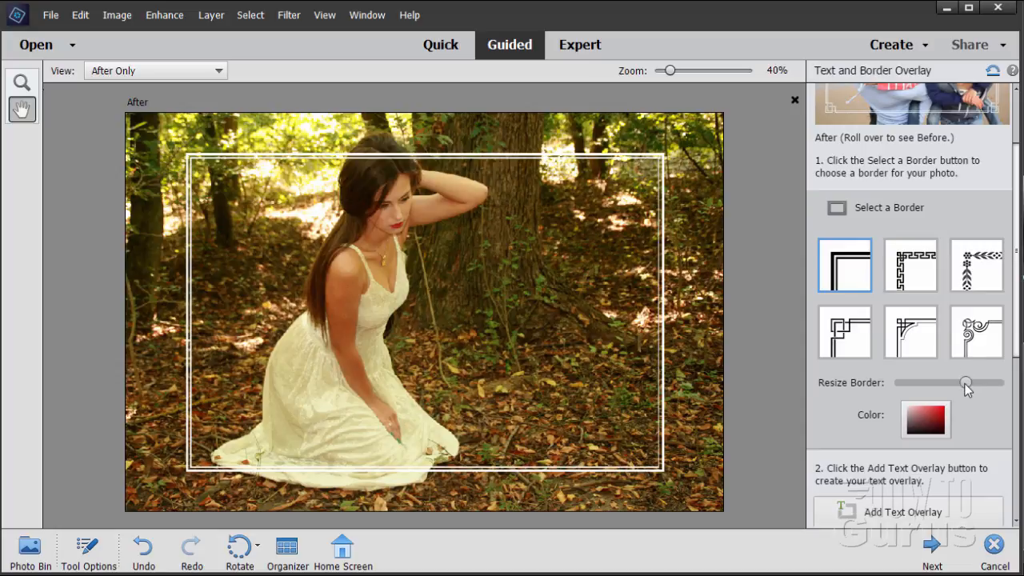
mouse_move(966, 387)
mouse_down()
mouse_move(956, 385)
mouse_move(973, 386)
mouse_up()
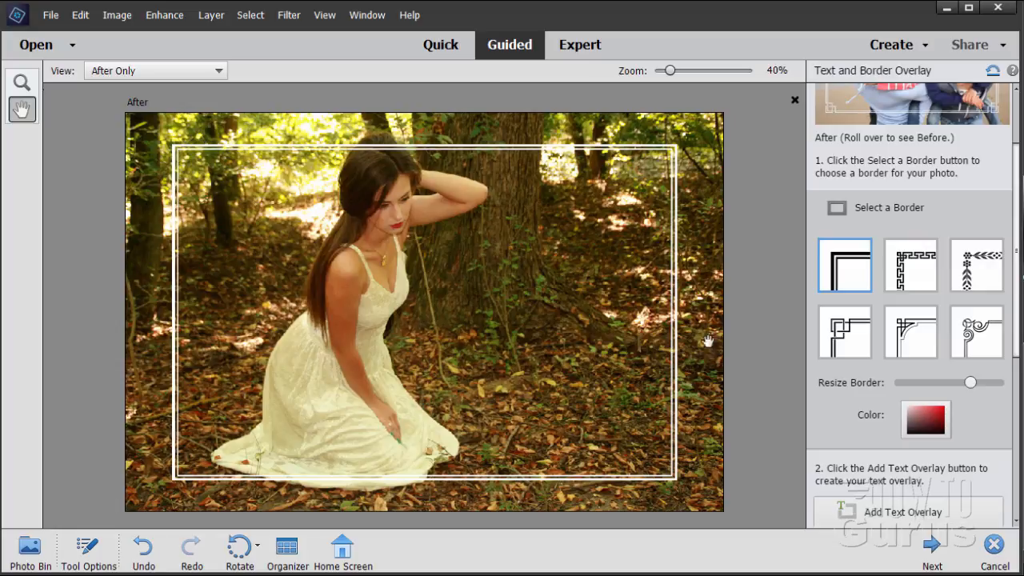
Try the other border designs in turn and settle on the one with curled scroll corners
click(916, 278)
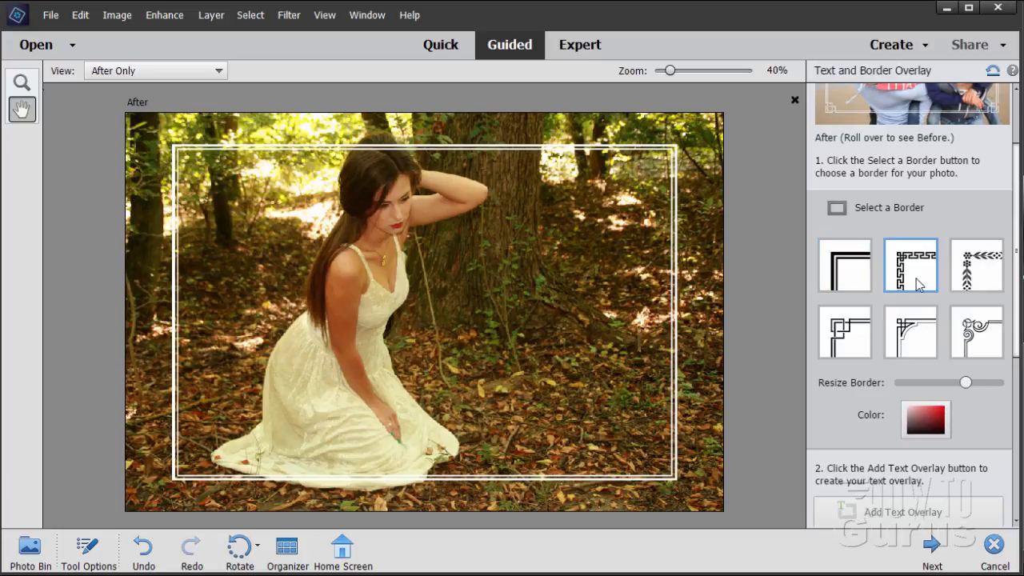
click(977, 268)
click(848, 320)
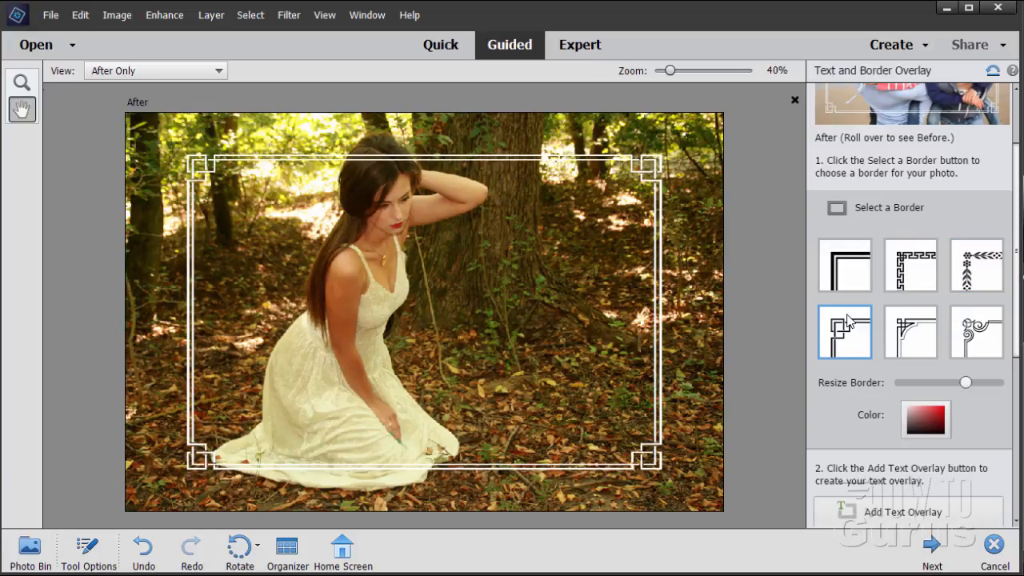
click(914, 340)
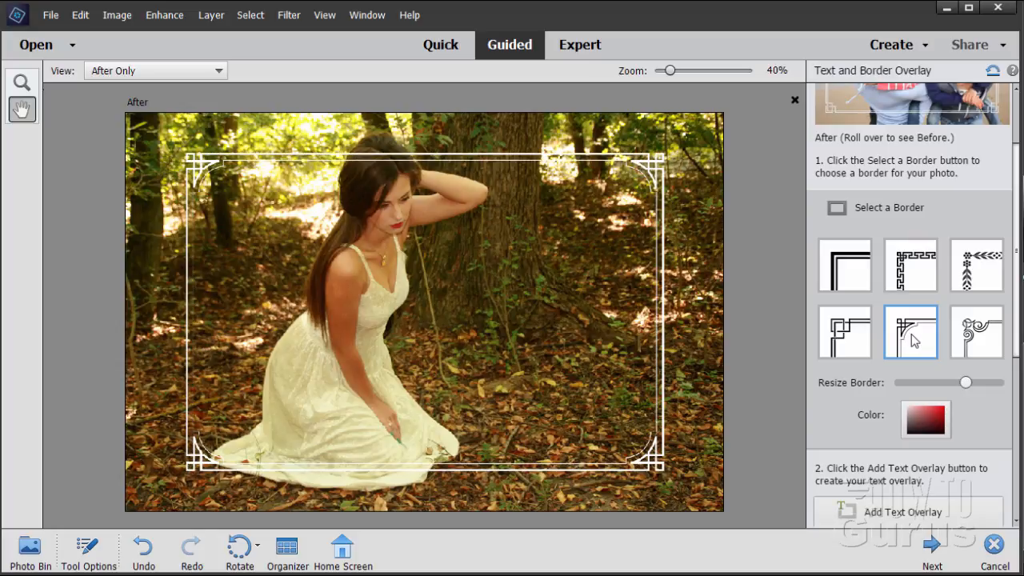
click(982, 346)
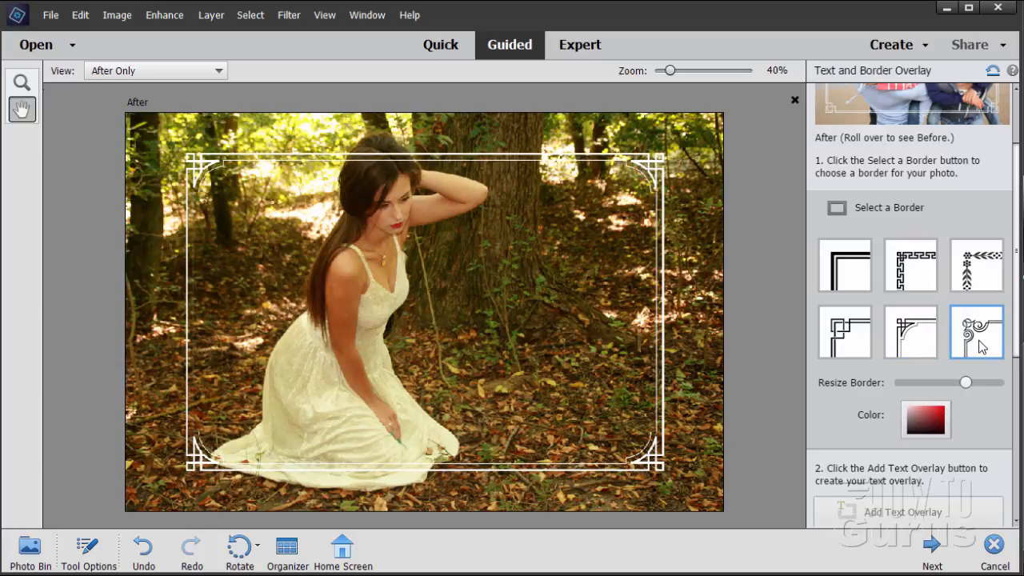
click(936, 341)
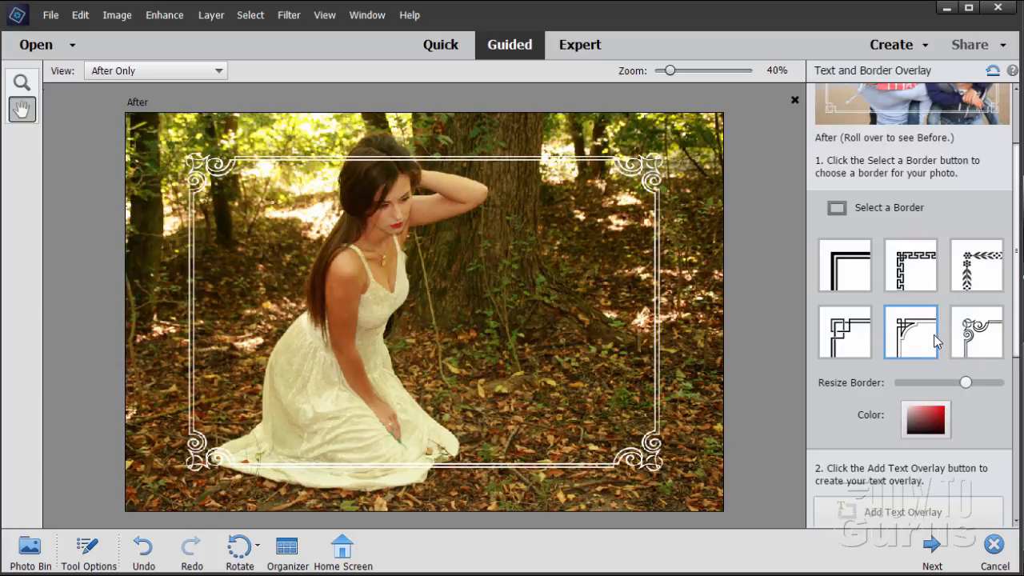
click(993, 346)
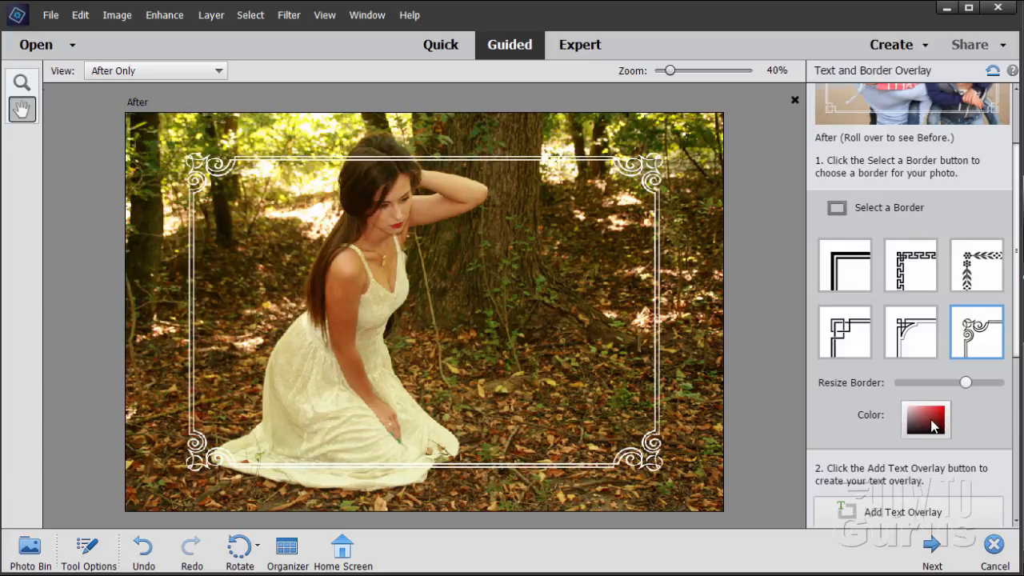
Try pure red (ff0000) as the border color, and set it back to white (ffffff)
click(933, 426)
click(398, 116)
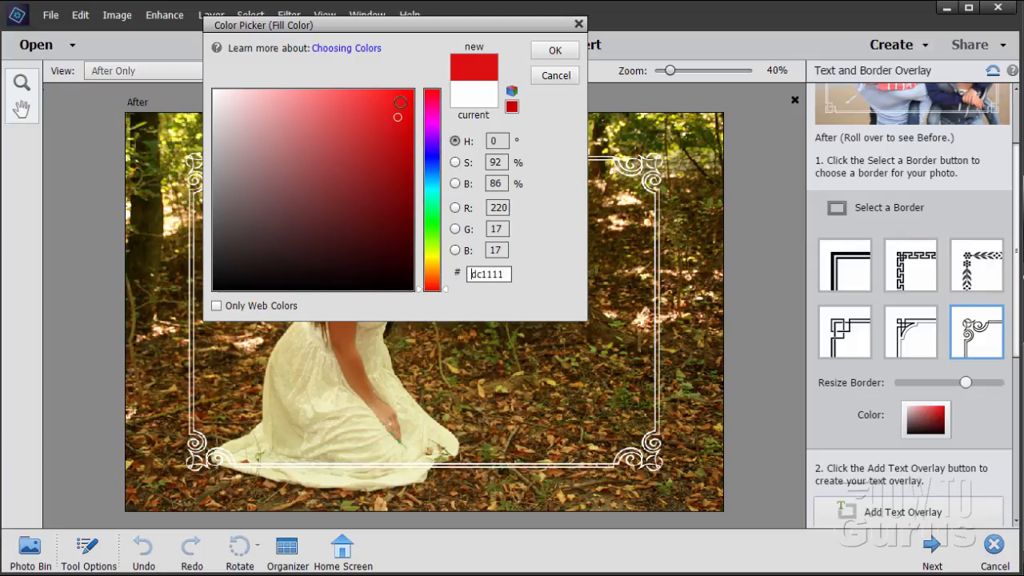
click(413, 90)
click(552, 51)
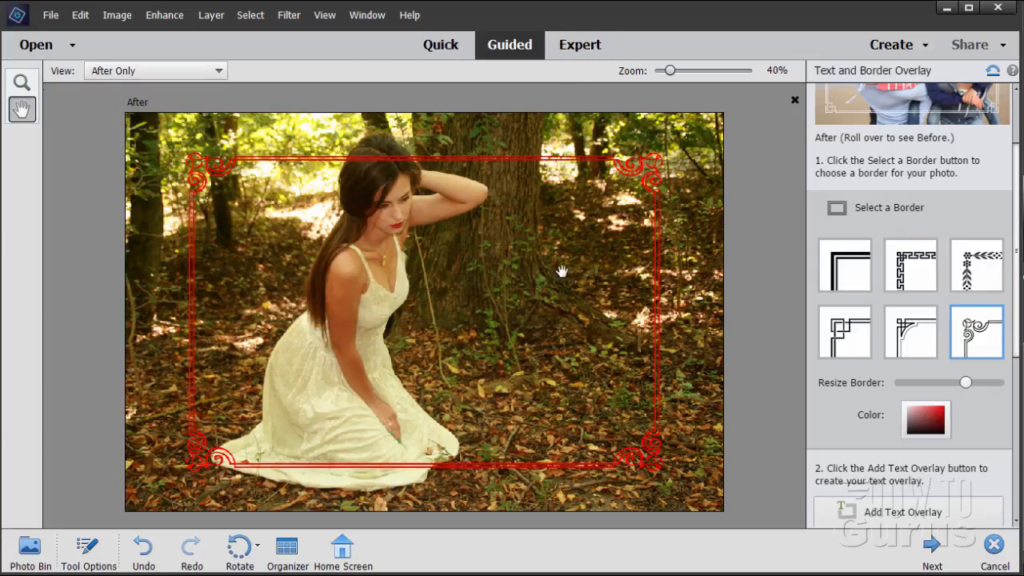
click(944, 412)
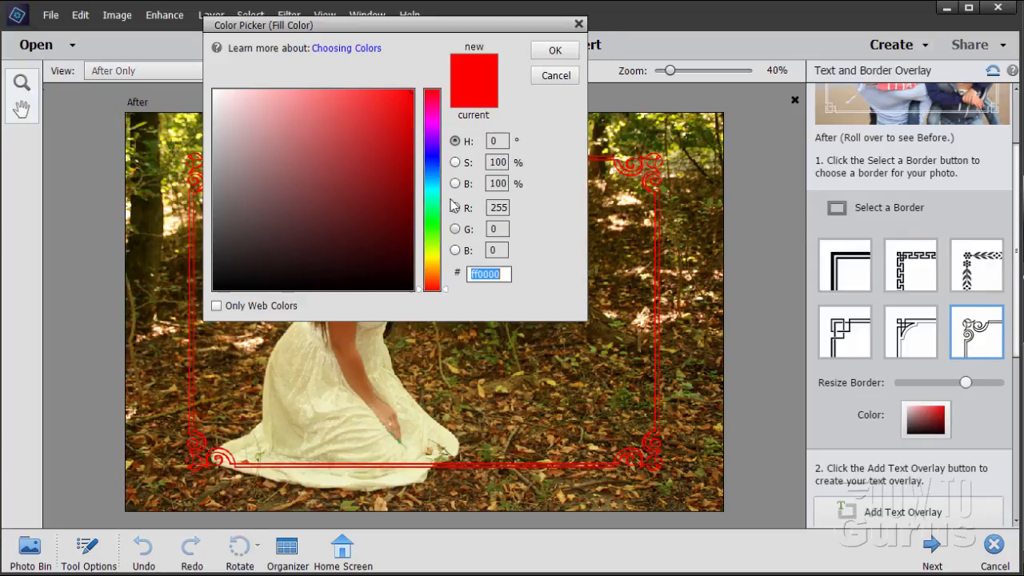
click(344, 193)
drag(344, 192, 205, 83)
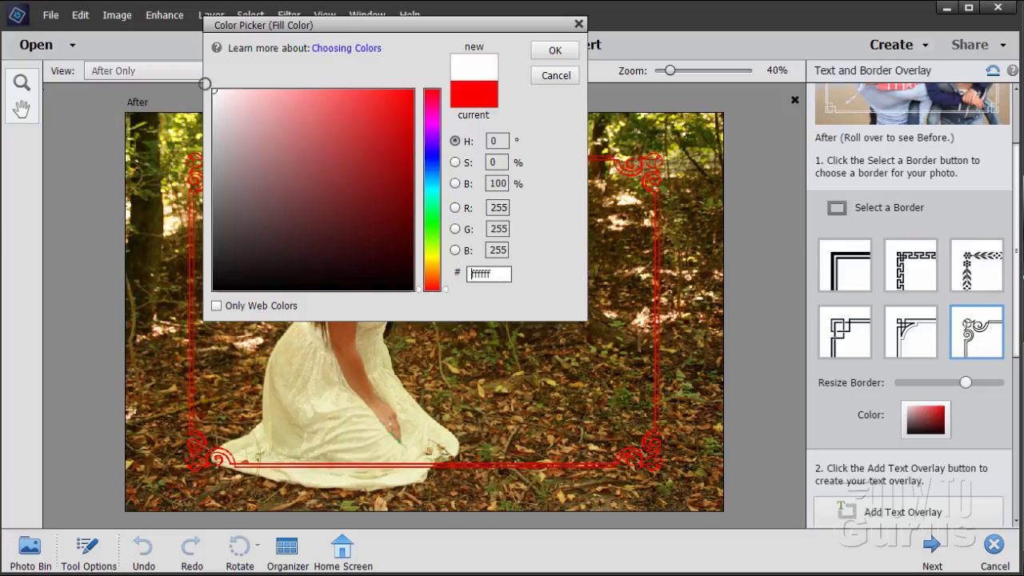
click(548, 52)
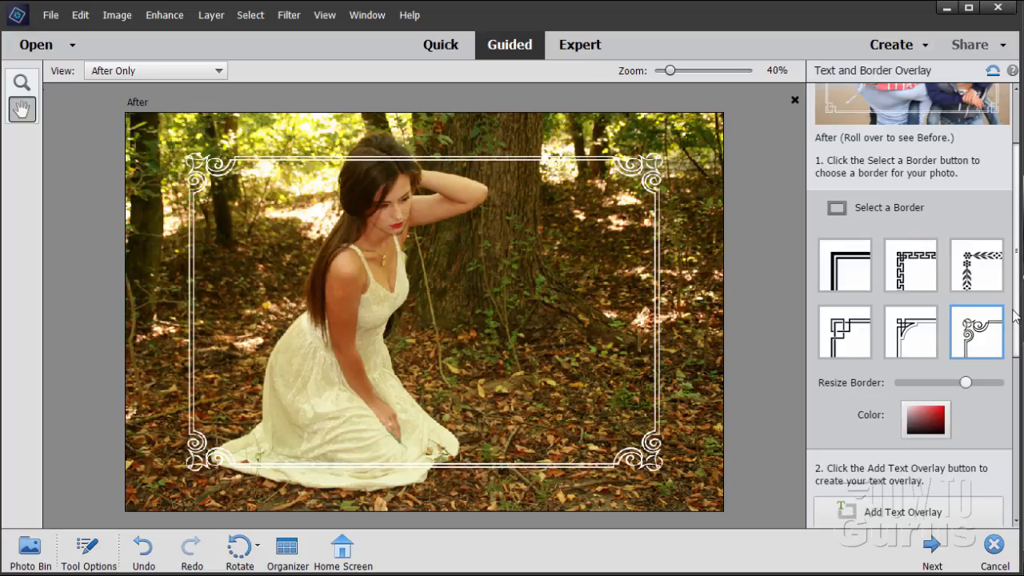
Add a text overlay to the photo reading "I Do I Do" on one line and "Believe in Fairies" on the line below
scroll(1017, 308, down, 5)
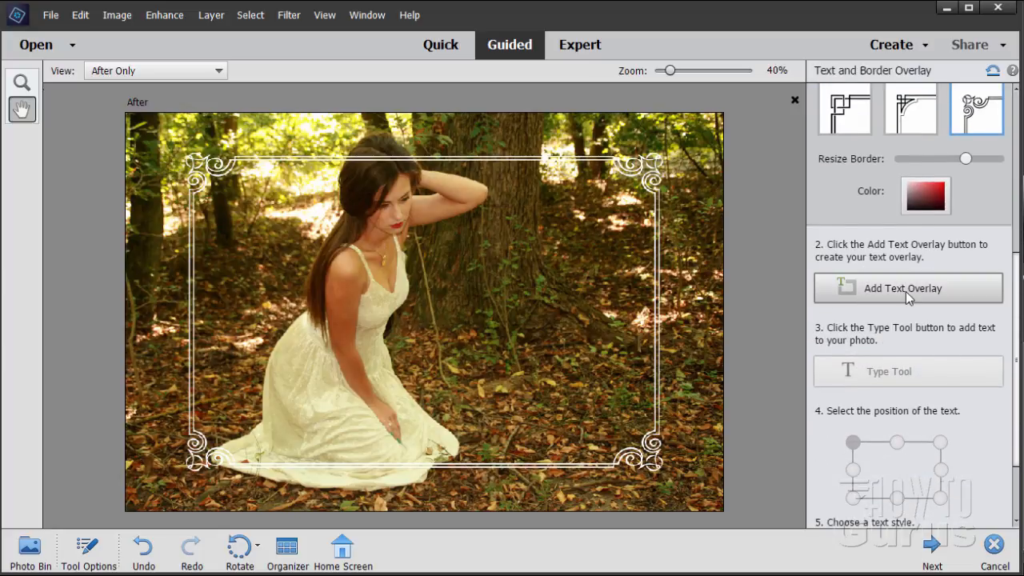
click(908, 292)
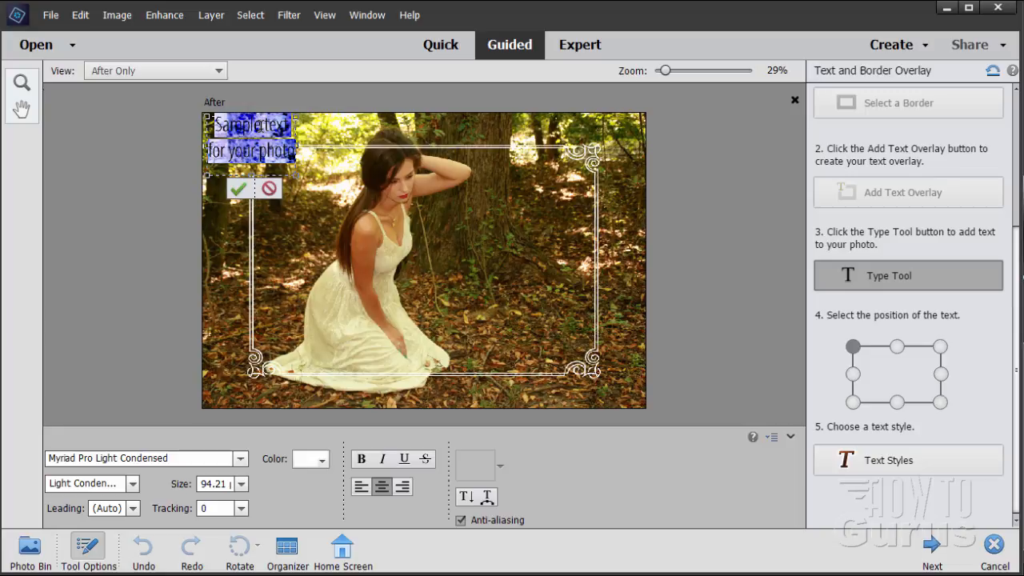
key(BackSpace)
text(D)
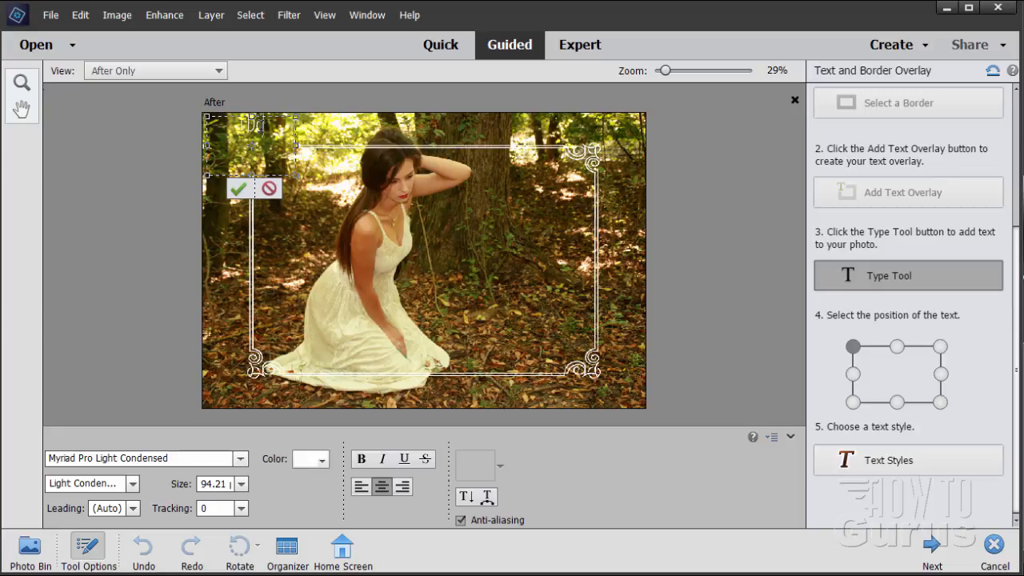
text(o I Do)
key(Return)
text(Believe in E)
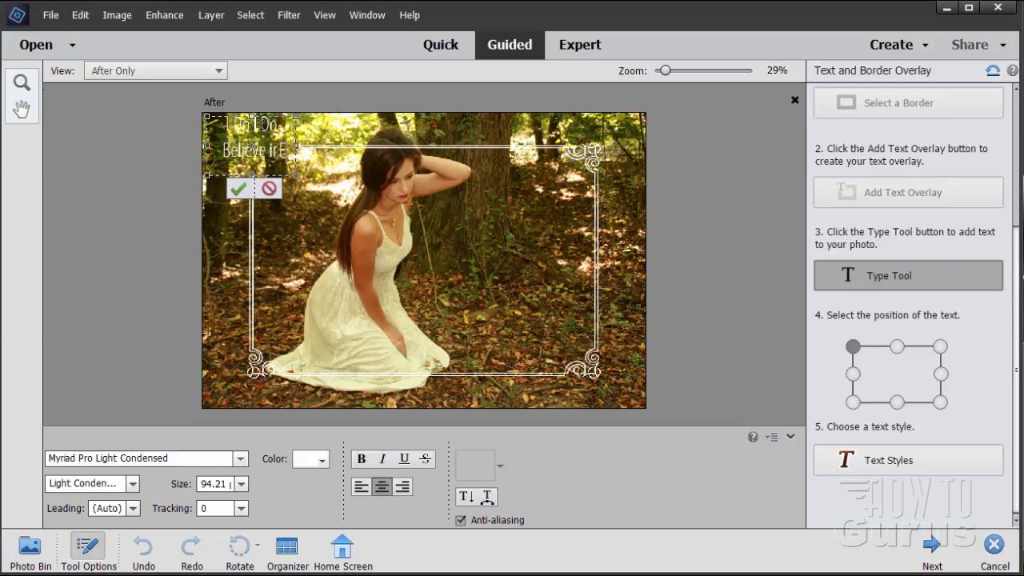
text(airies)
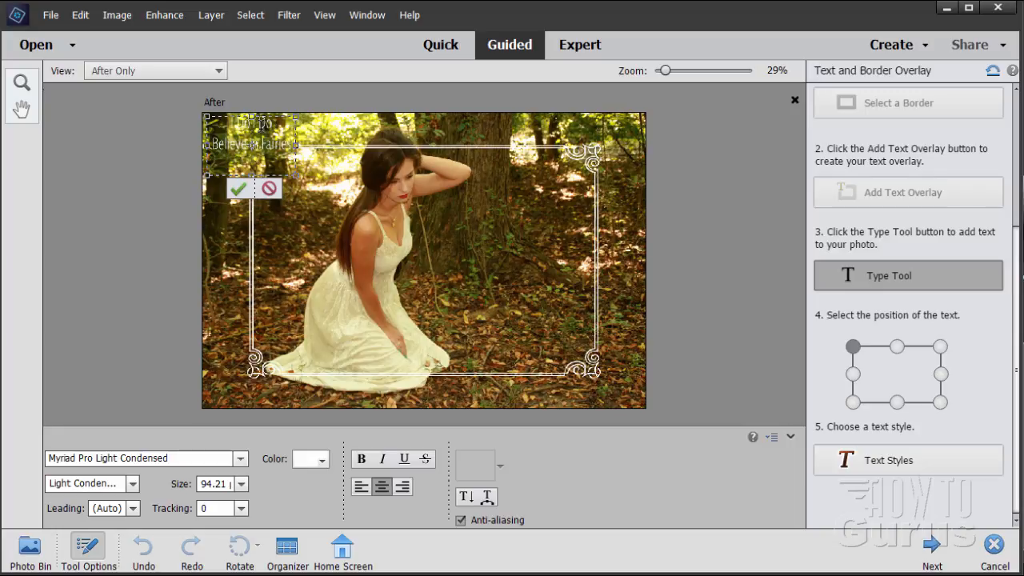
click(238, 189)
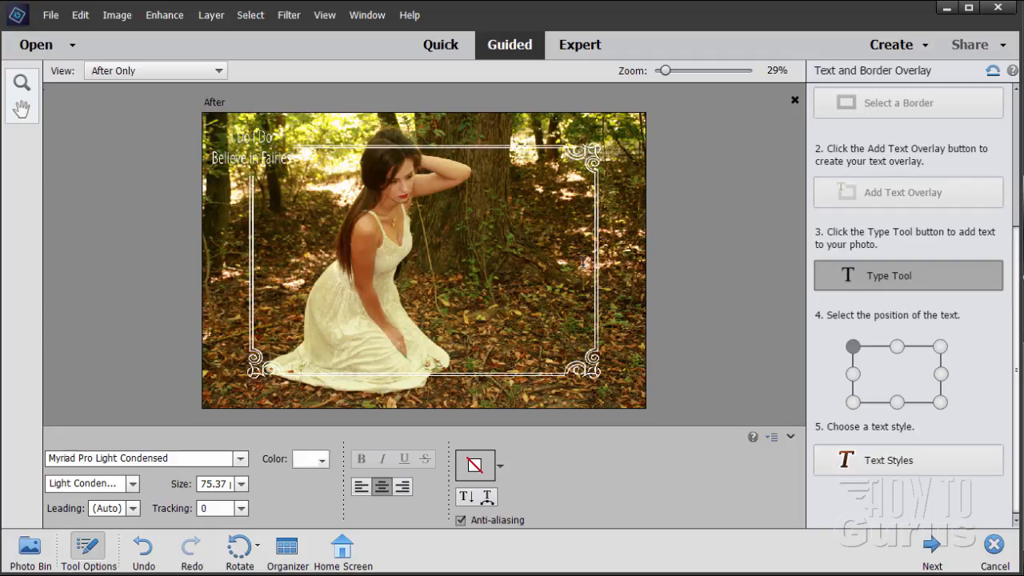
Try the text at the photo's top, right and bottom positions, and settle on the border's lower-right corner
click(897, 347)
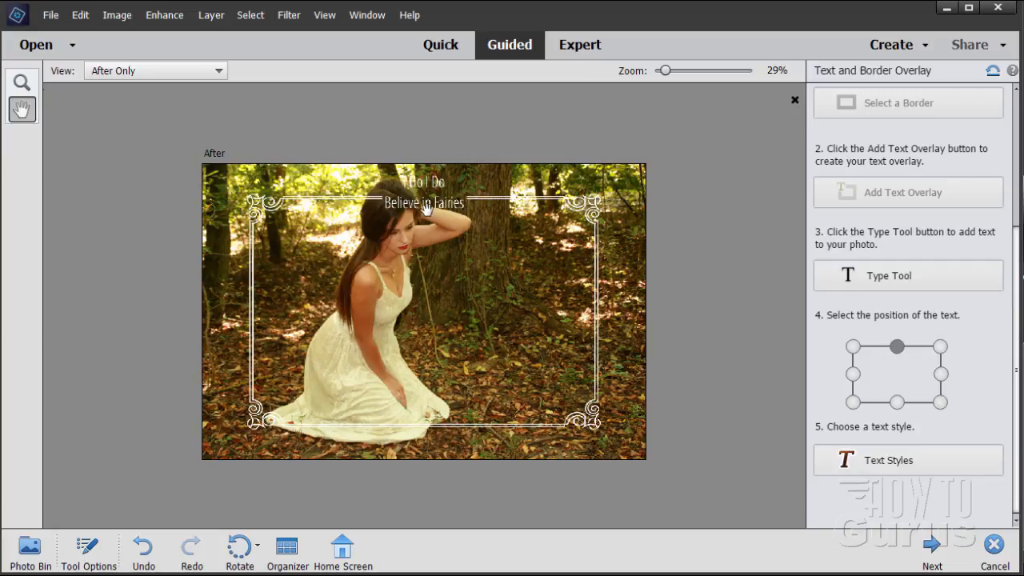
click(940, 347)
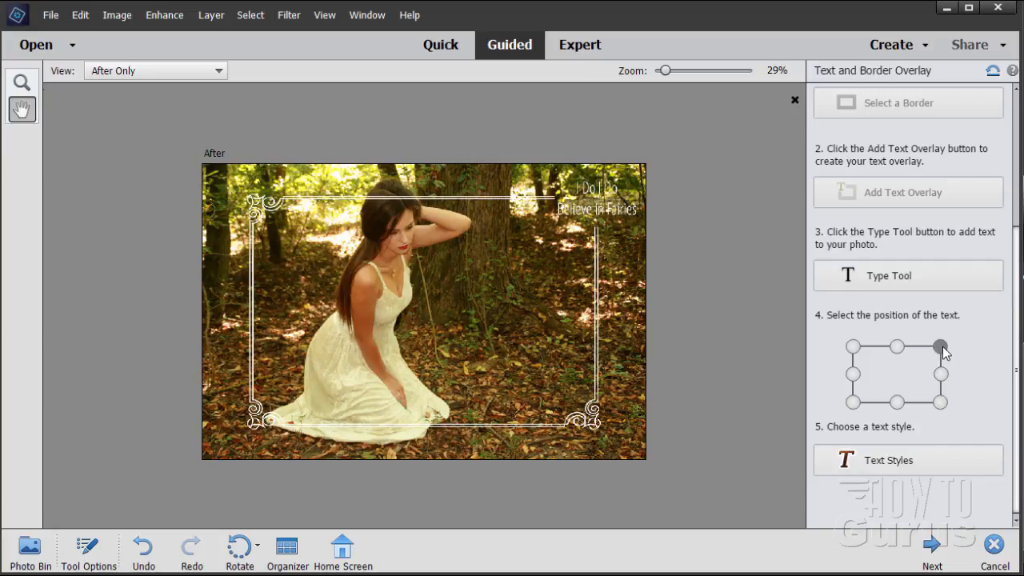
click(941, 374)
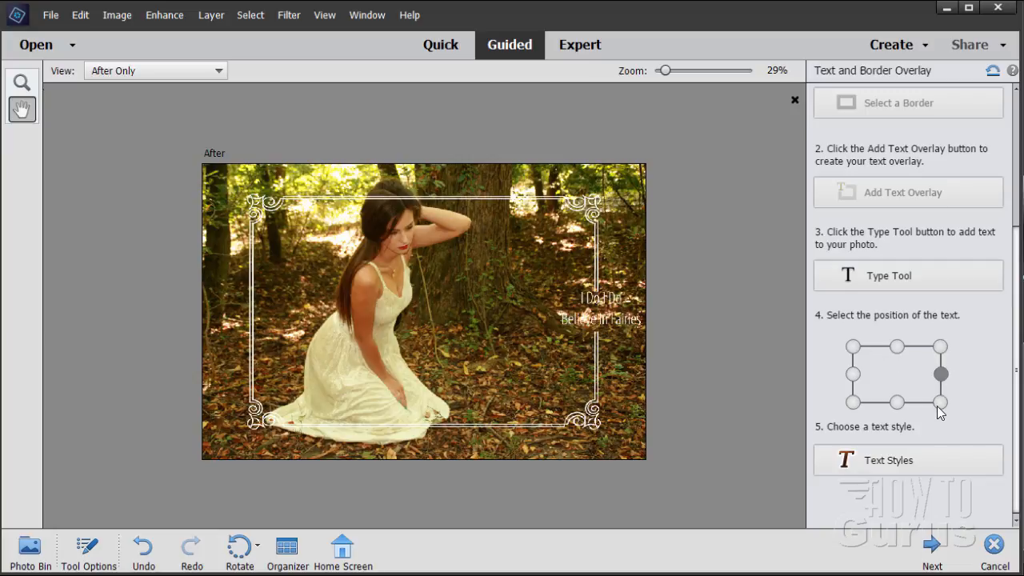
click(941, 404)
click(897, 402)
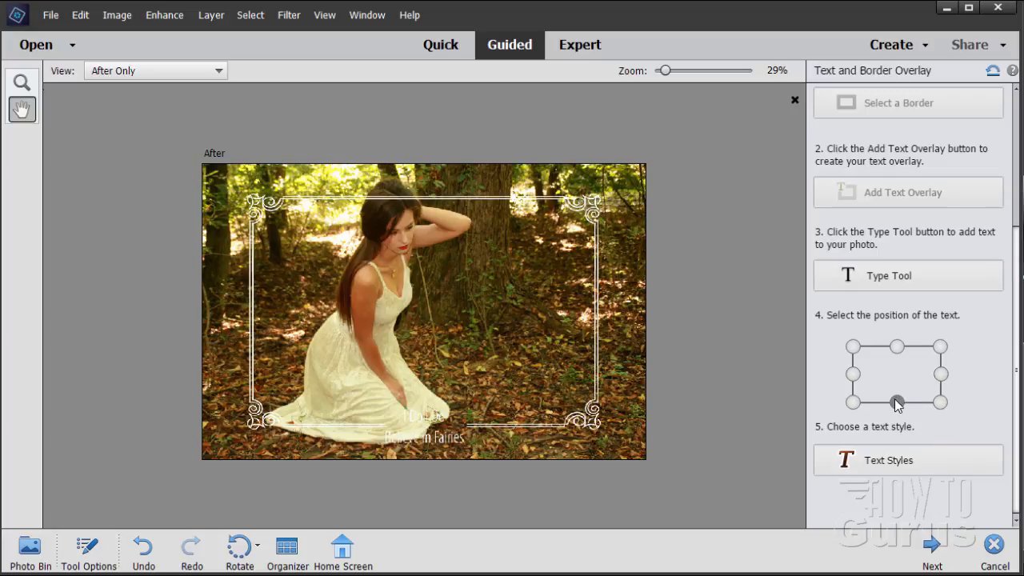
click(941, 404)
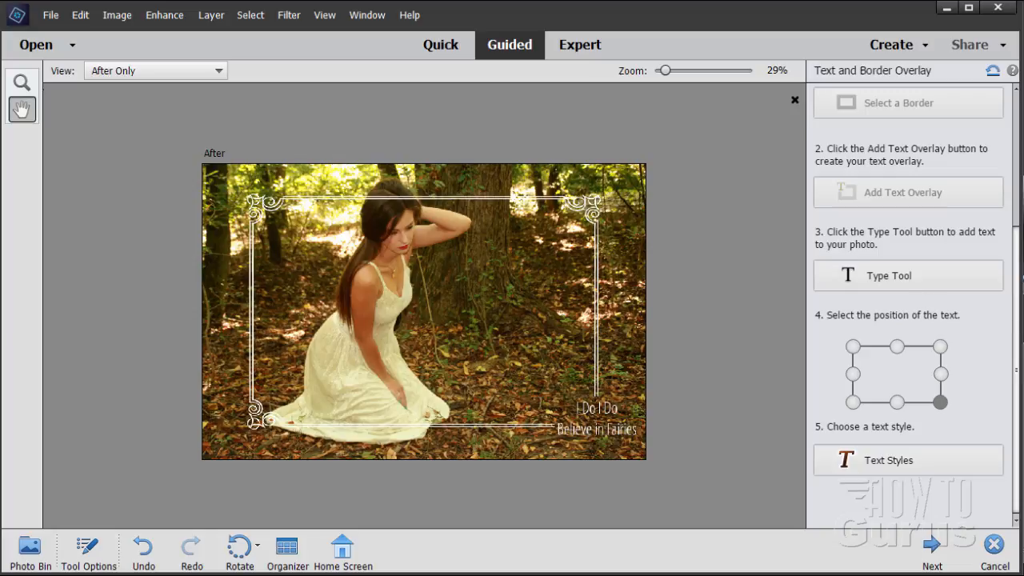
Try several text styles on the overlay and settle on the bold serif one with the larger second line
click(894, 464)
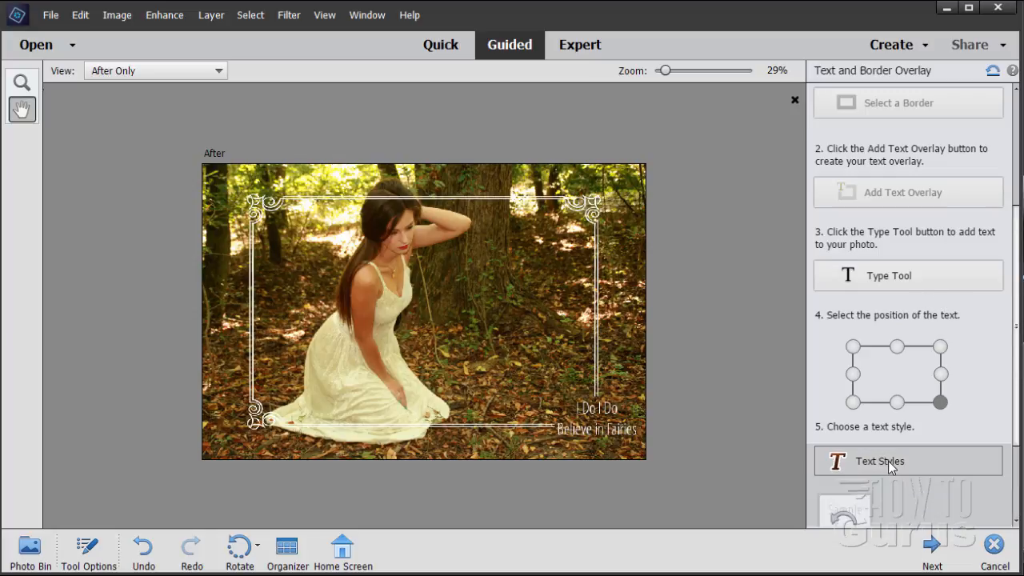
drag(1018, 371, 1021, 495)
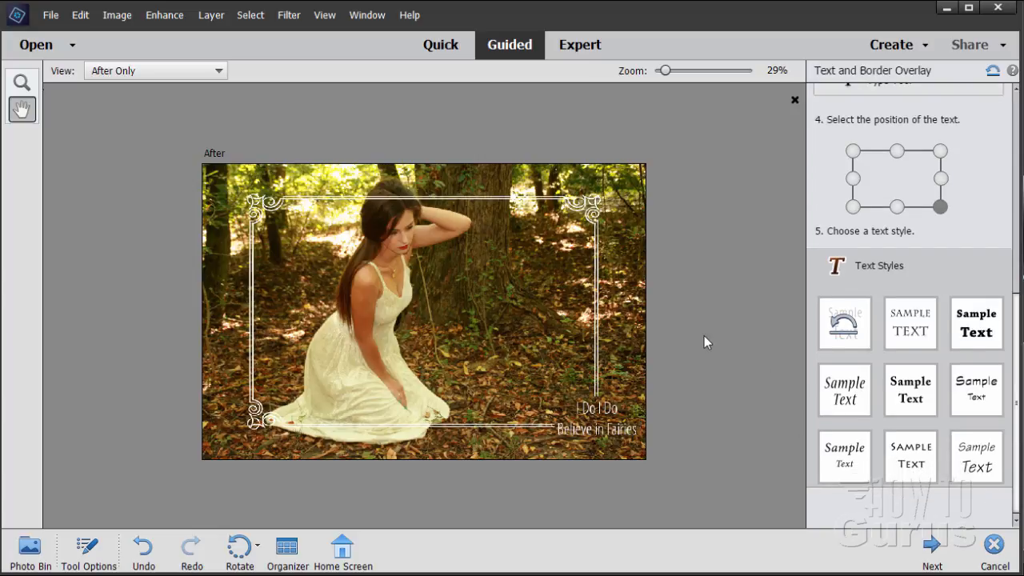
click(977, 336)
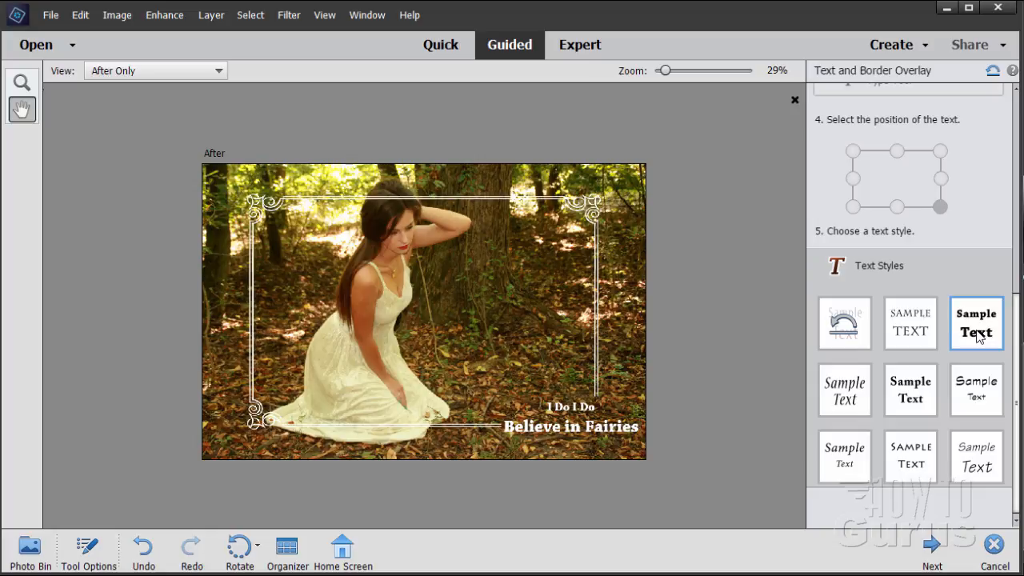
click(846, 390)
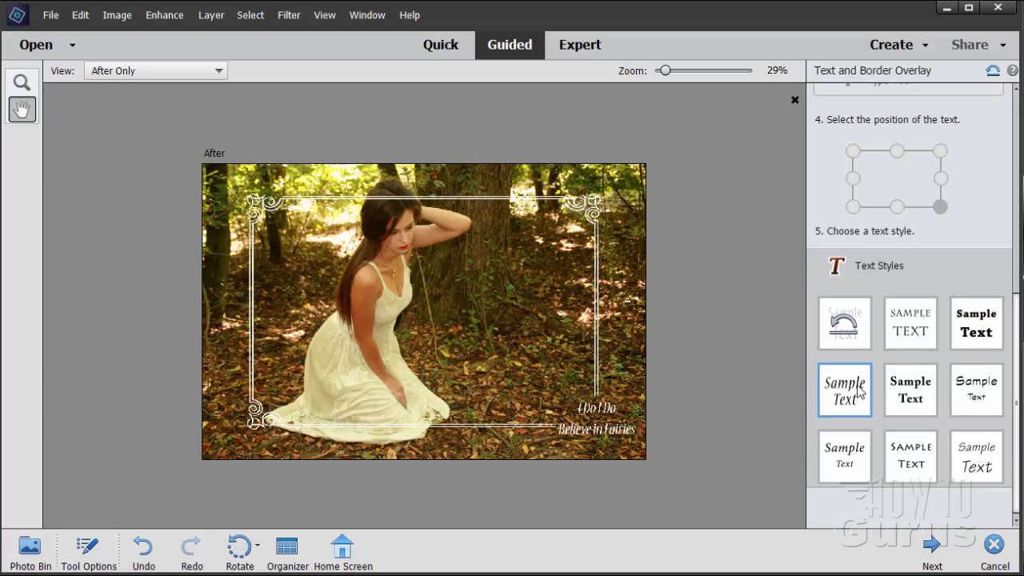
click(909, 406)
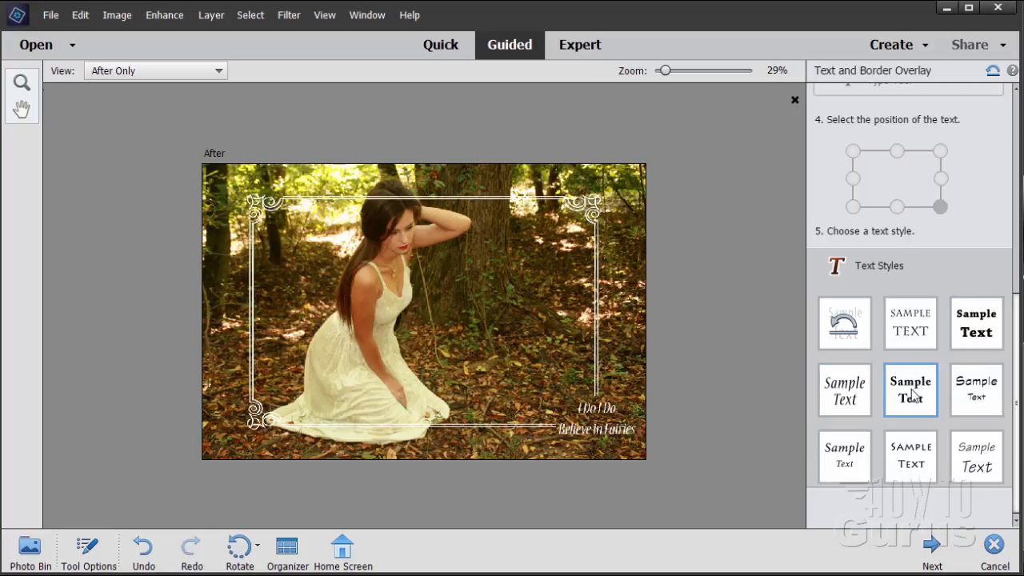
click(970, 390)
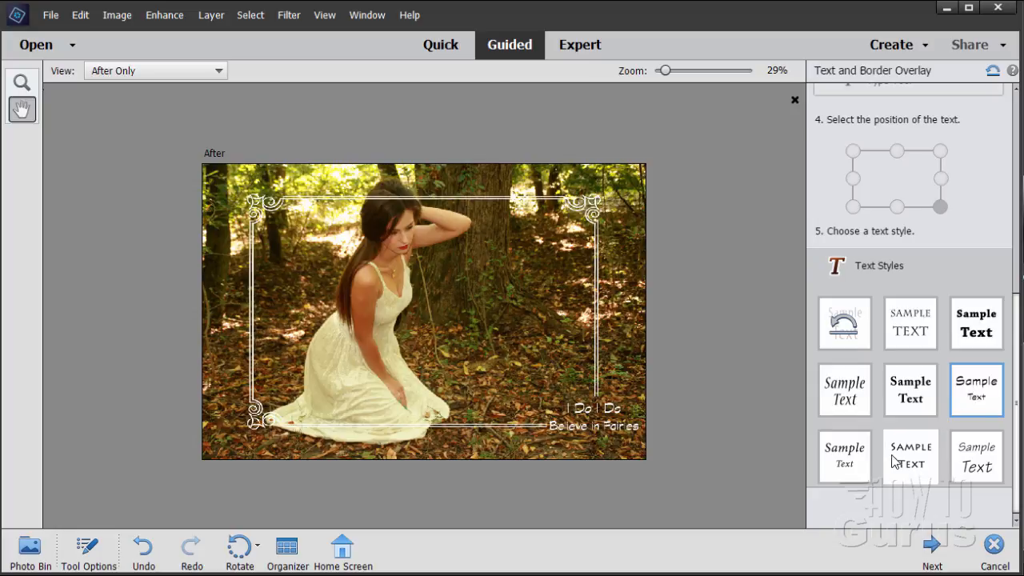
click(849, 450)
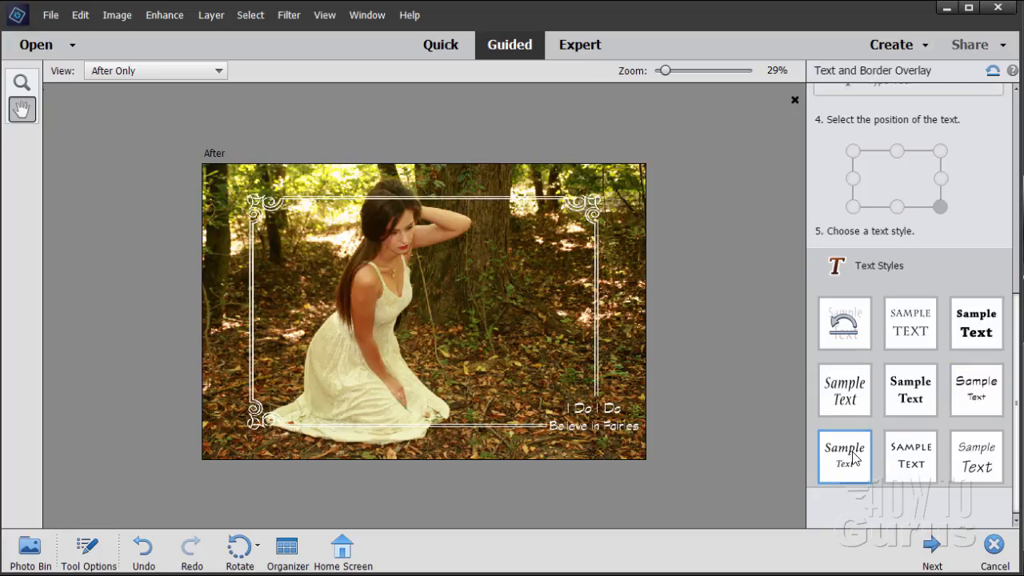
click(908, 457)
click(990, 472)
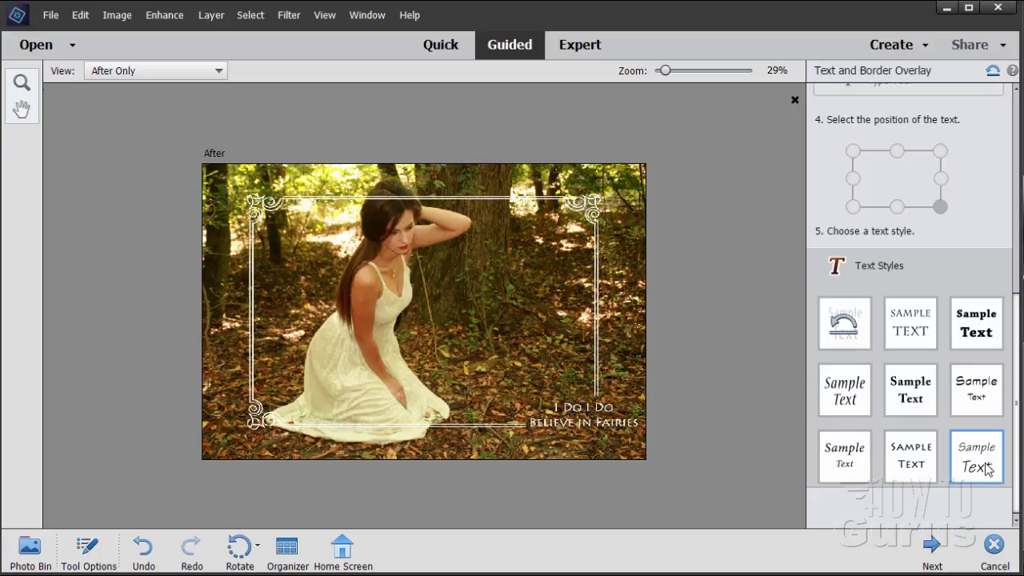
click(924, 385)
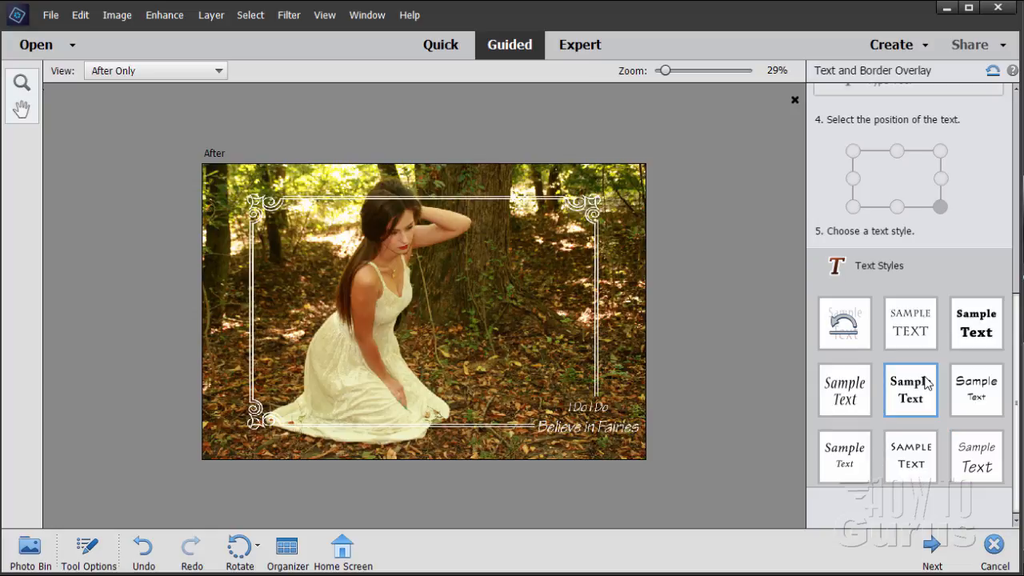
click(971, 341)
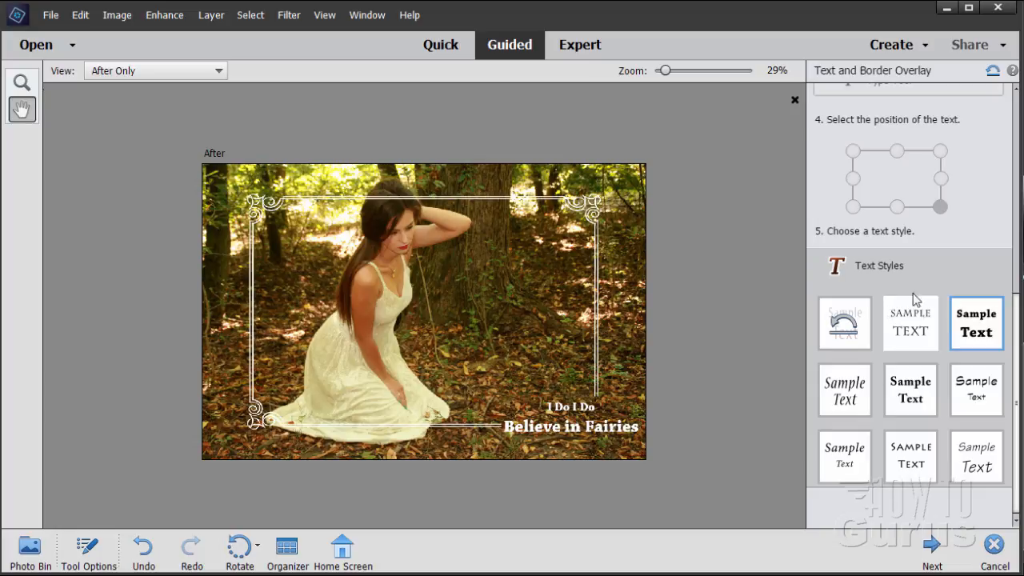
Finish the Text and Border Overlay guided edit and continue editing the photo in Expert mode
scroll(1019, 403, up, 5)
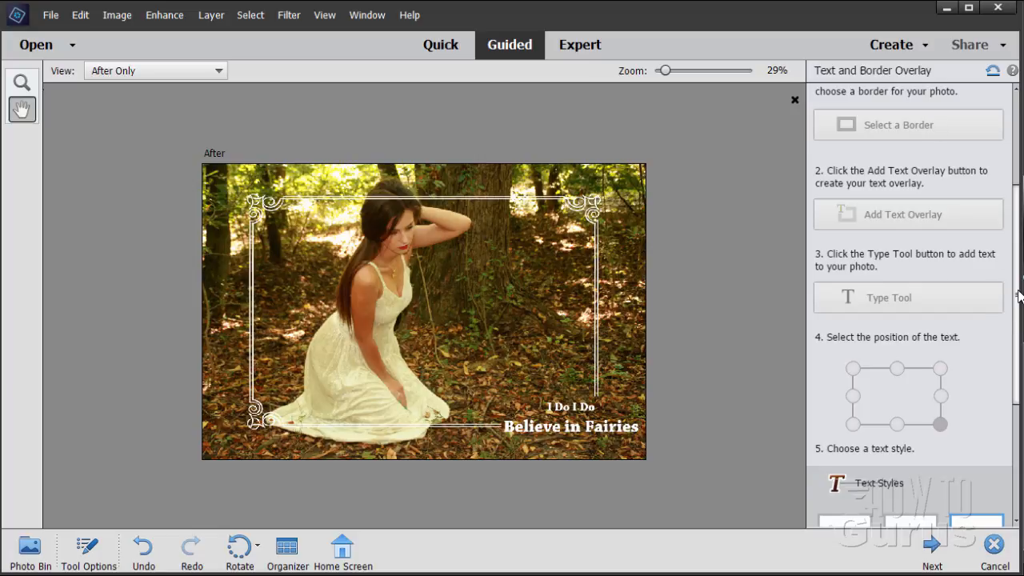
scroll(1018, 294, down, 2)
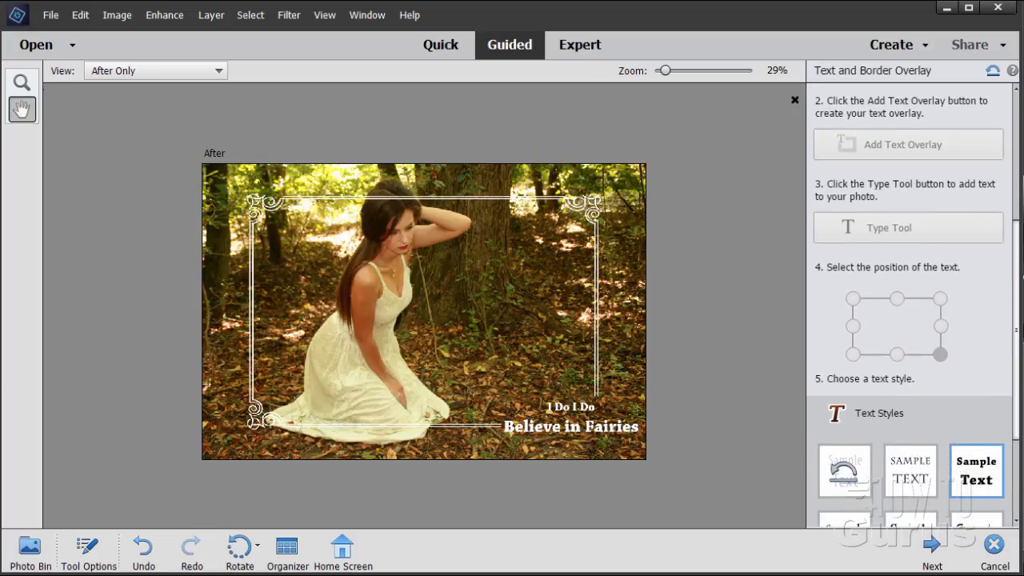
scroll(1018, 320, down, 4)
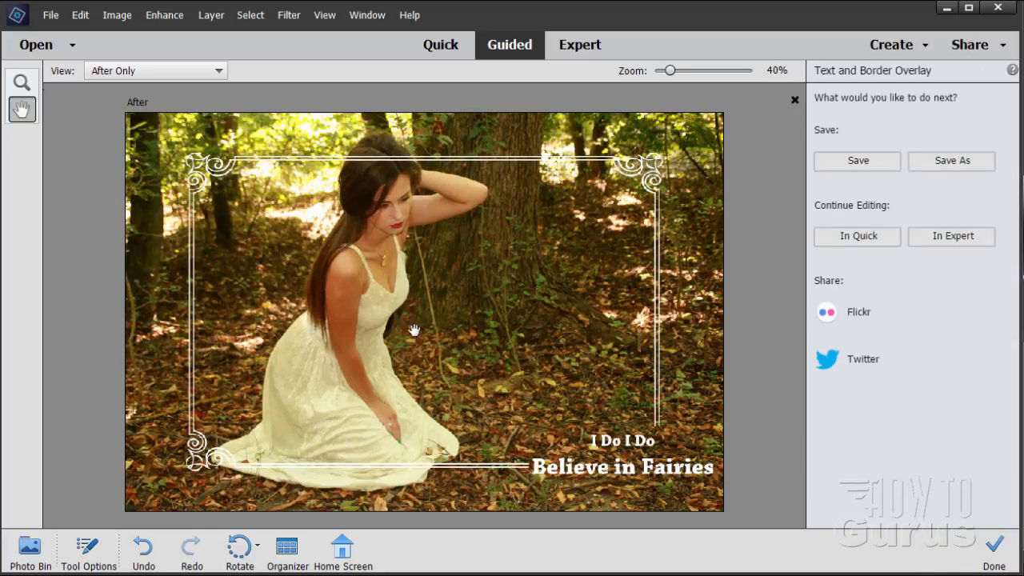
click(939, 240)
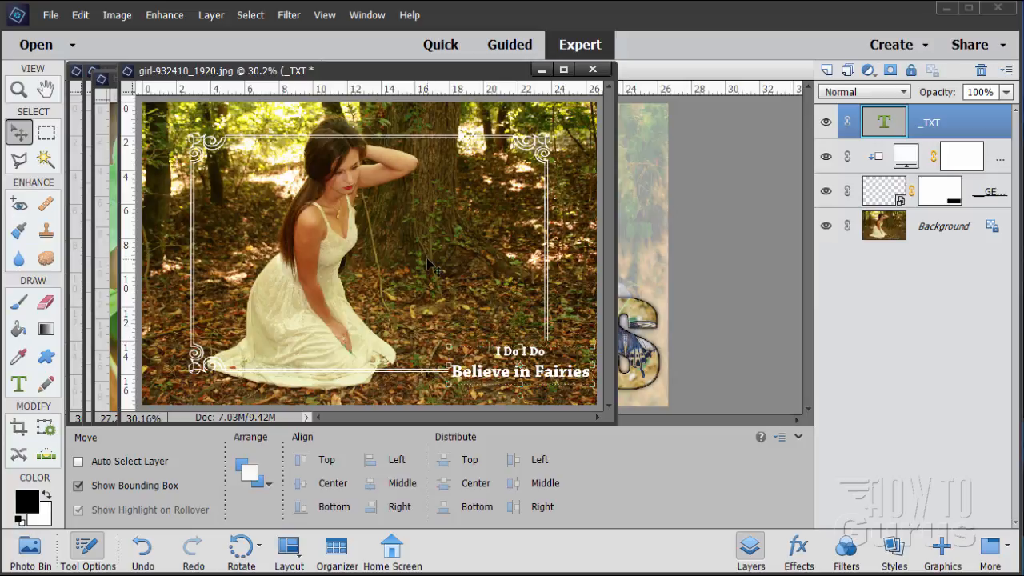
Save the photo as the Photoshop file girl-932410_1920.psd in the Pixabay folder, with its layers kept
click(51, 18)
click(71, 159)
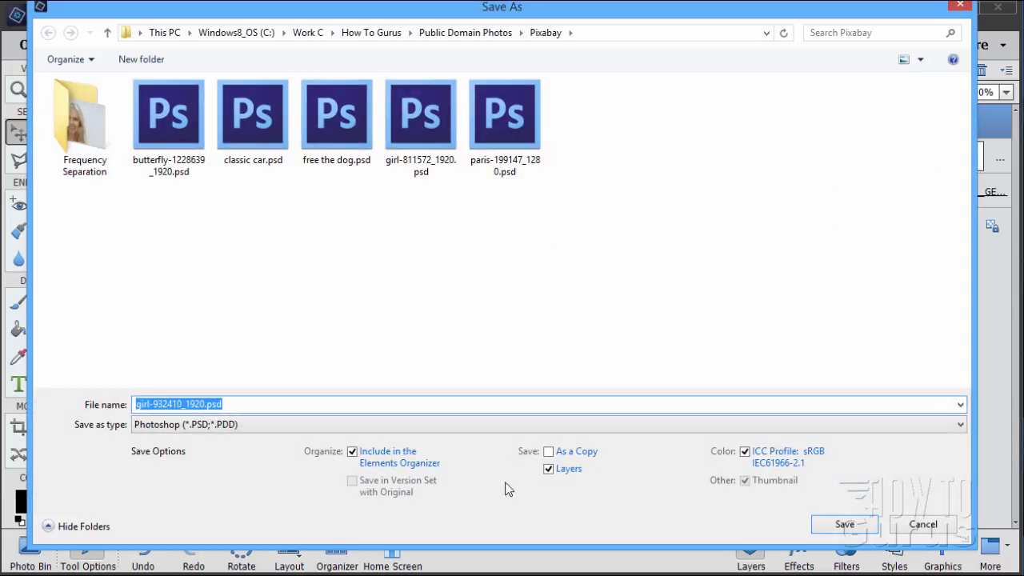
click(855, 529)
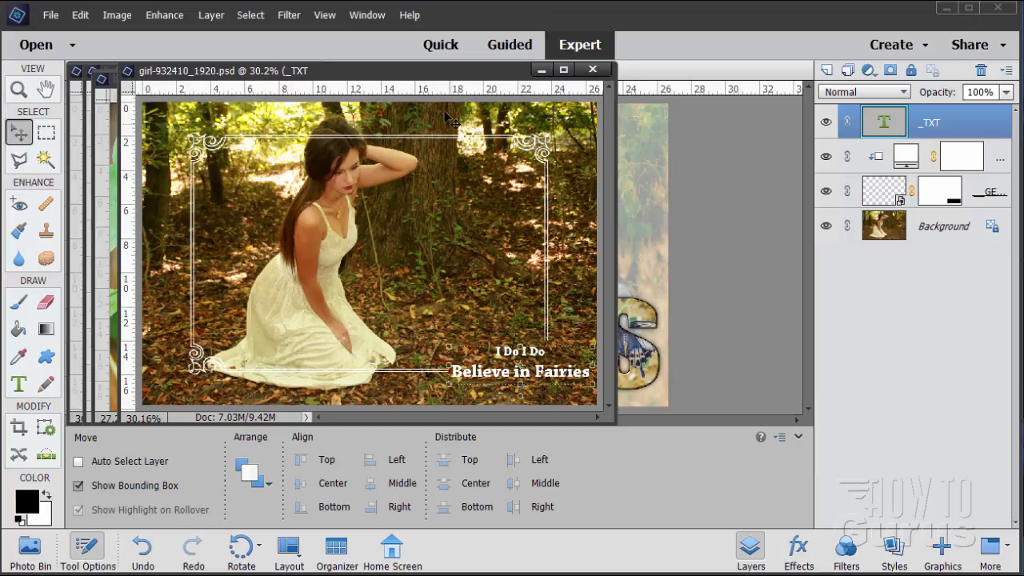
Move the forest photo's window aside, minimize the two butterfly photos and the fairy-girl collage, and close the white-winged woman's photo
drag(415, 77, 798, 236)
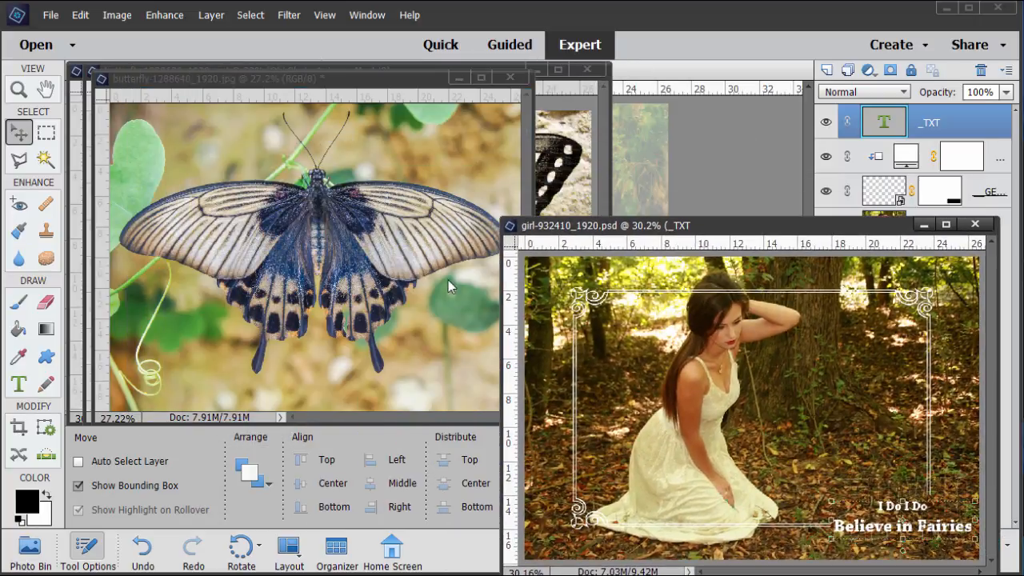
click(458, 77)
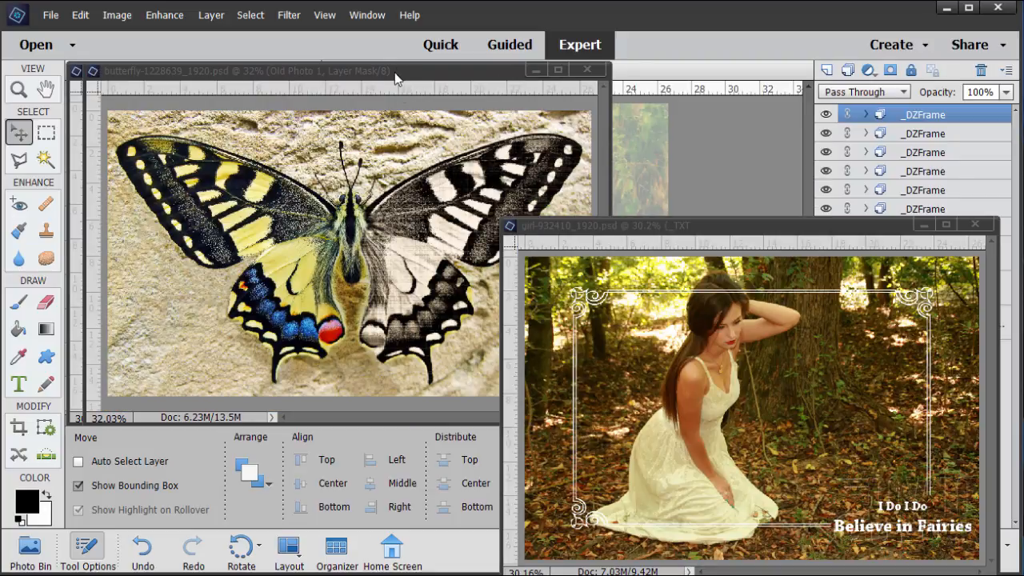
drag(398, 77, 380, 262)
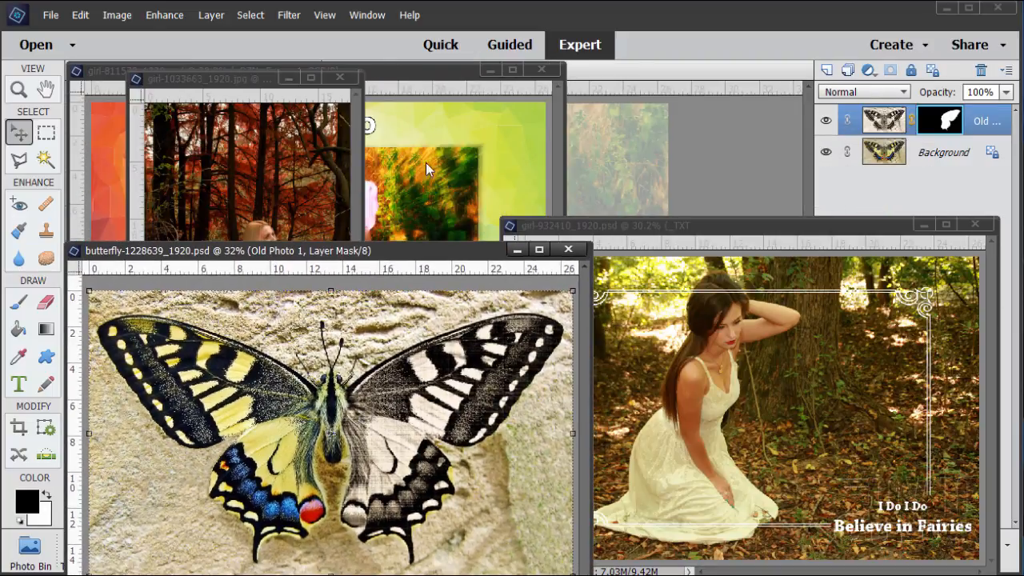
click(316, 78)
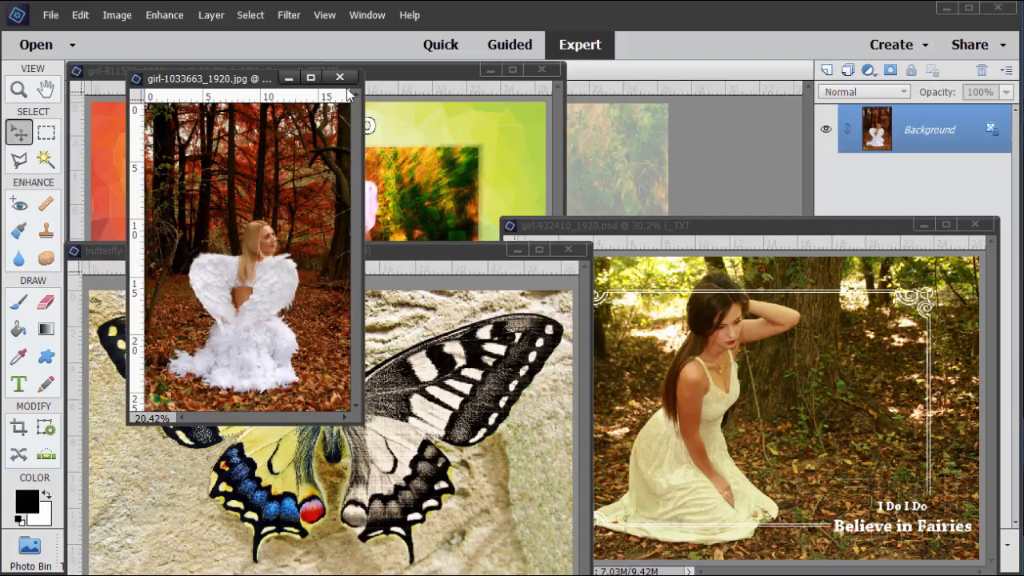
click(340, 77)
click(425, 83)
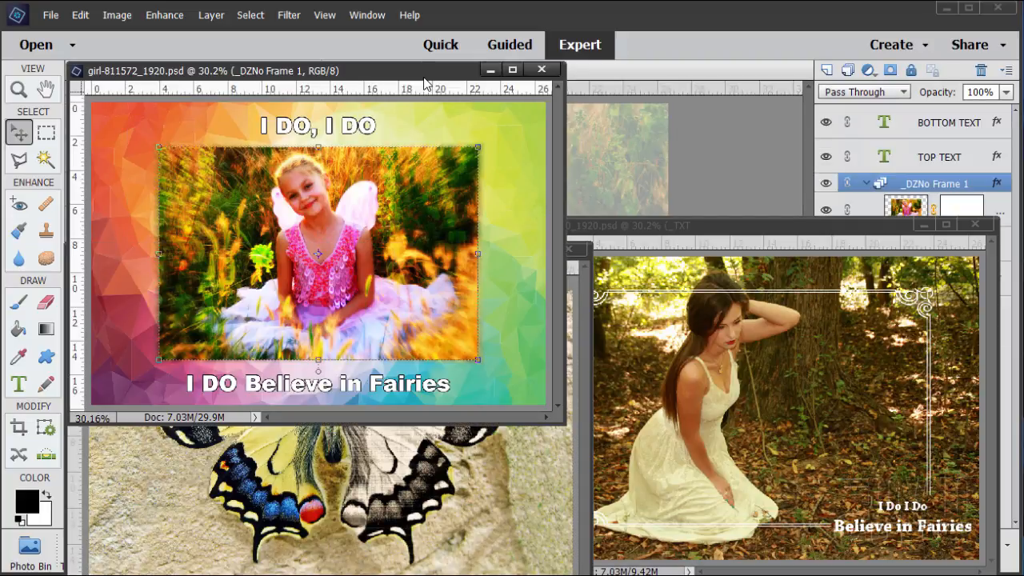
click(490, 72)
click(517, 249)
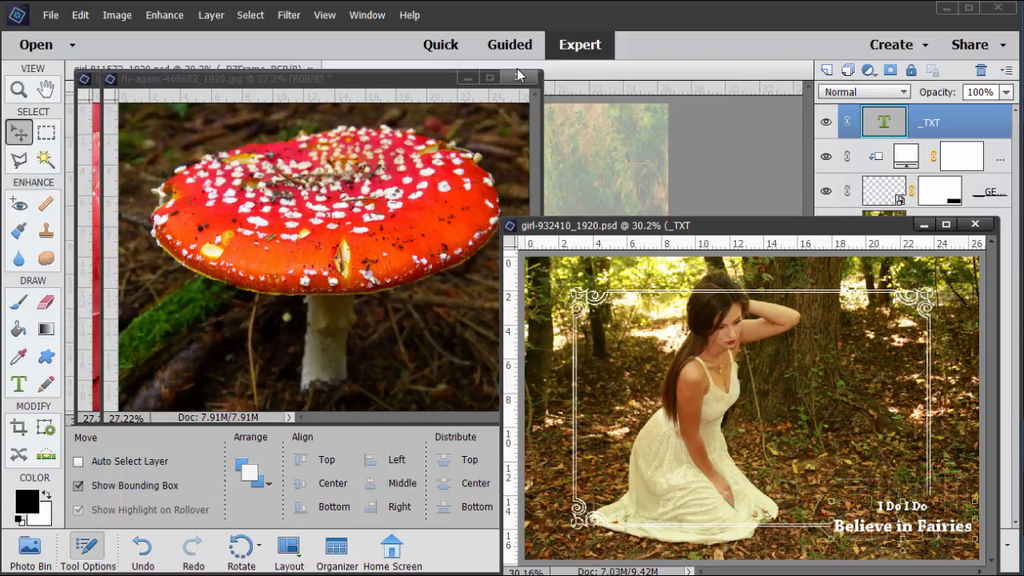
Close the red mushroom and pink-flower butterfly photos, and move the forest photo's window back to the middle of the workspace
click(519, 77)
click(355, 83)
click(354, 80)
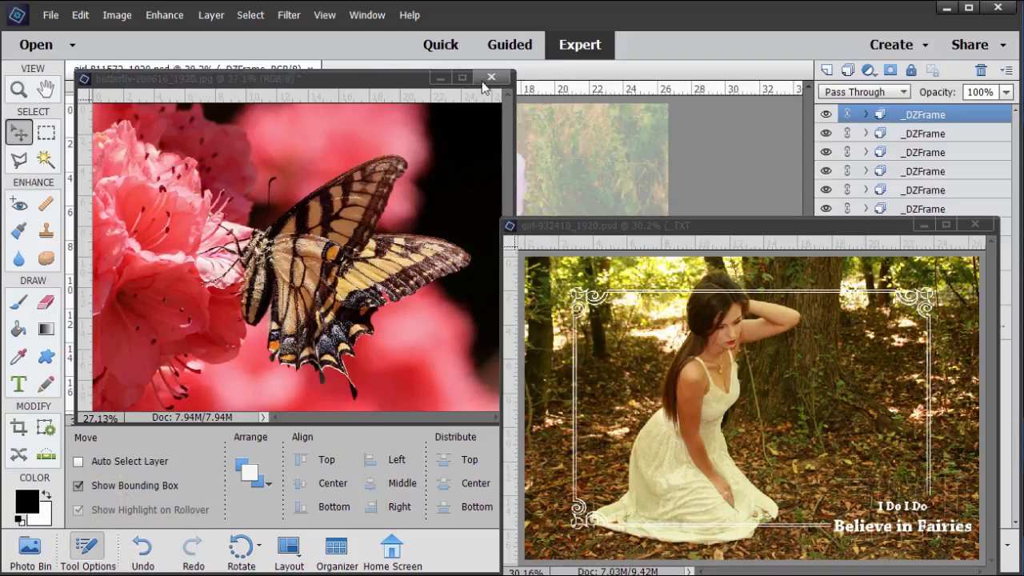
click(489, 78)
drag(606, 225, 302, 118)
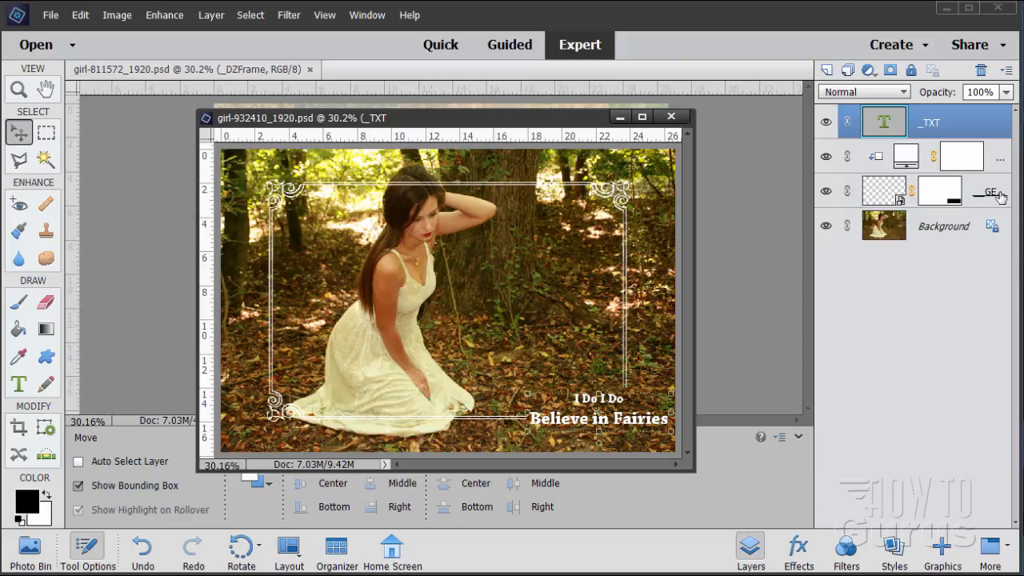
Toggle the scroll border overlay layer off and on to examine what it adds to the forest photo
click(827, 192)
click(827, 192)
click(827, 192)
click(827, 192)
click(826, 192)
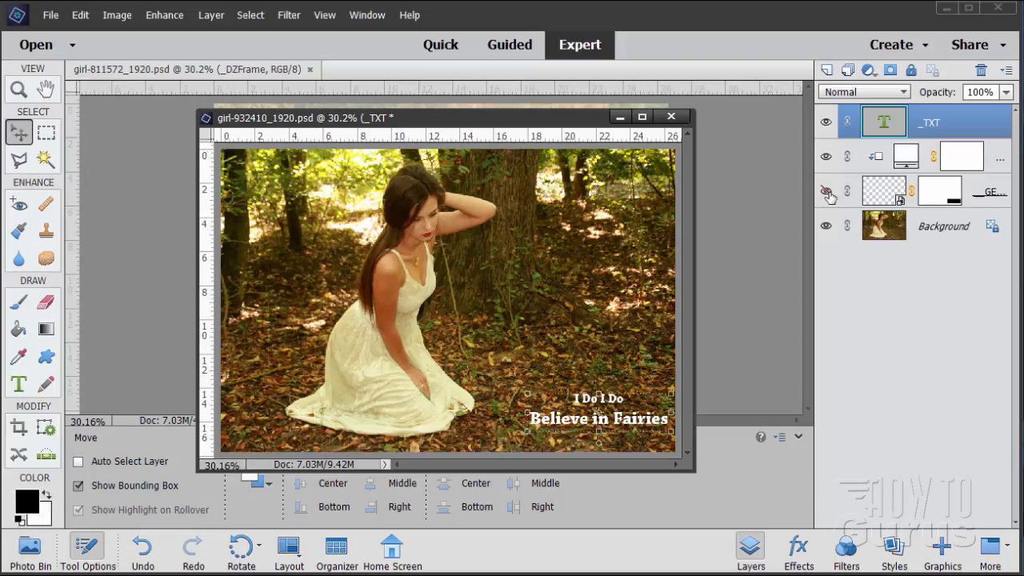
click(826, 192)
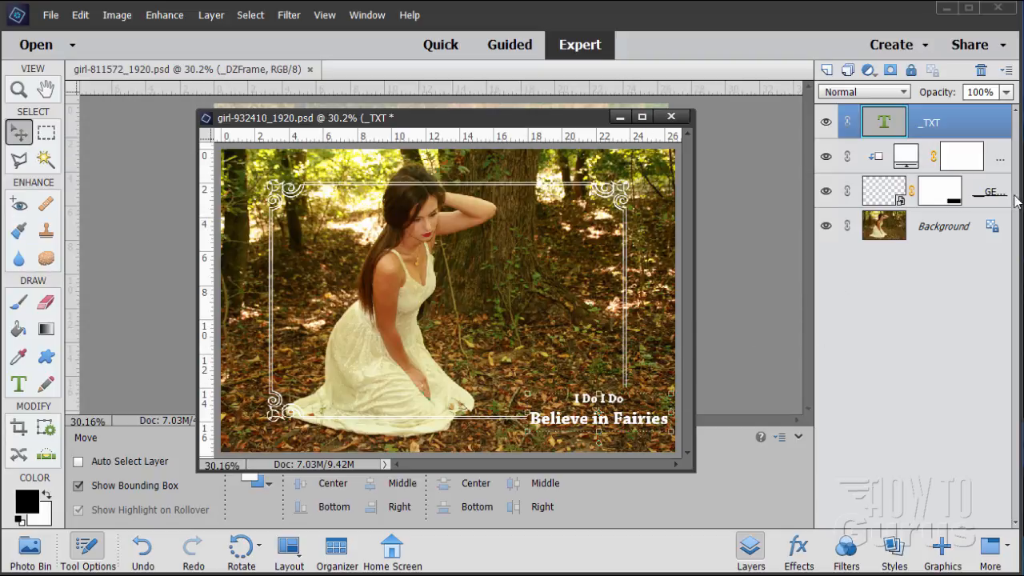
Inspect the border overlay's layer mask and frame thumbnail, and check the colour of the fill layer clipped to it without changing it
click(941, 198)
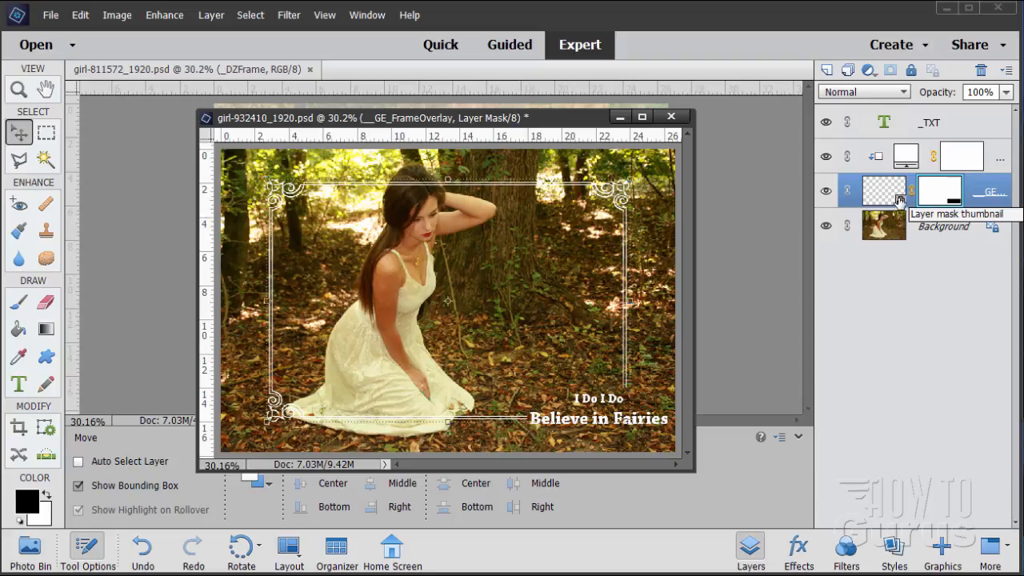
click(874, 199)
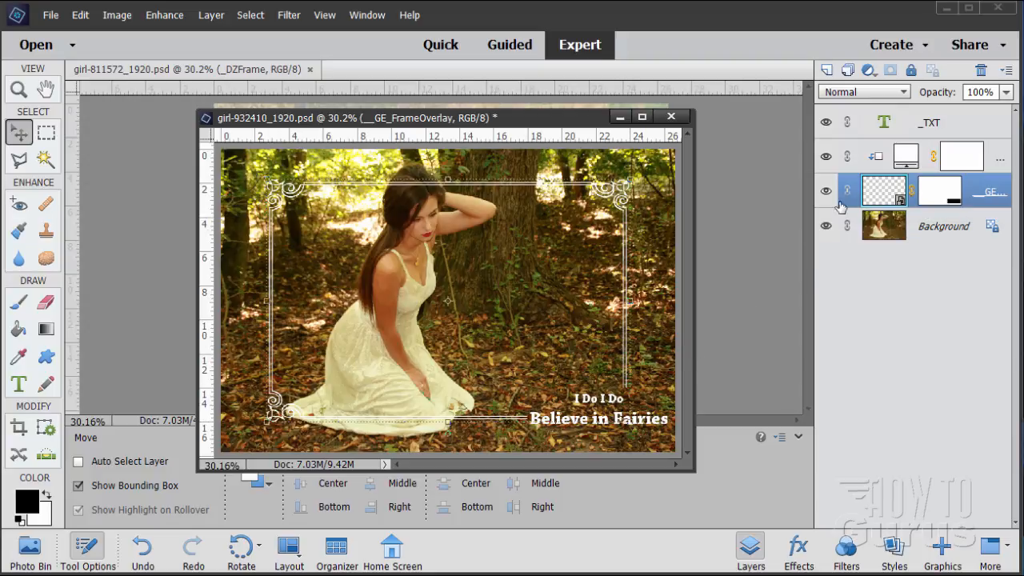
double_click(906, 159)
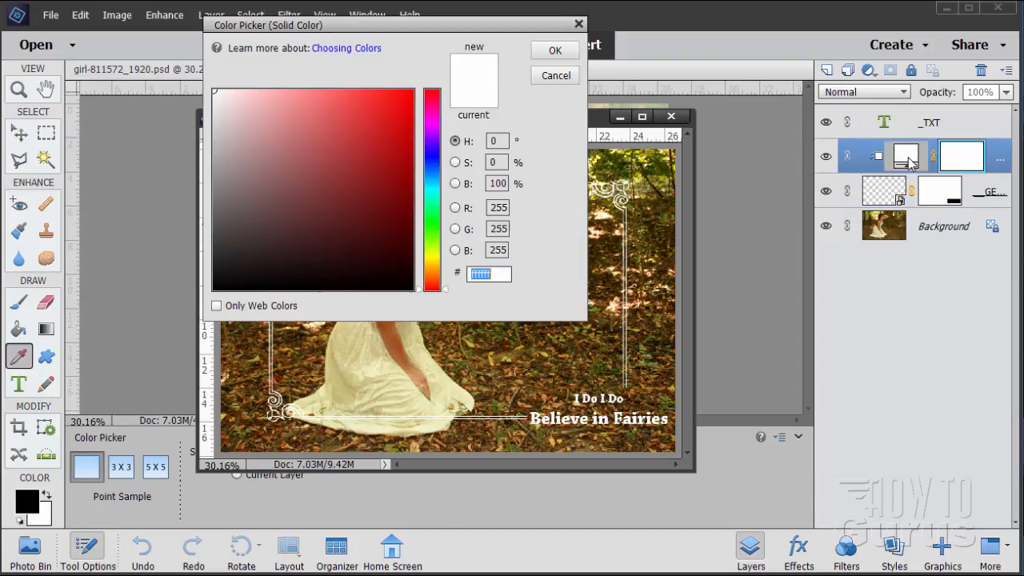
click(555, 75)
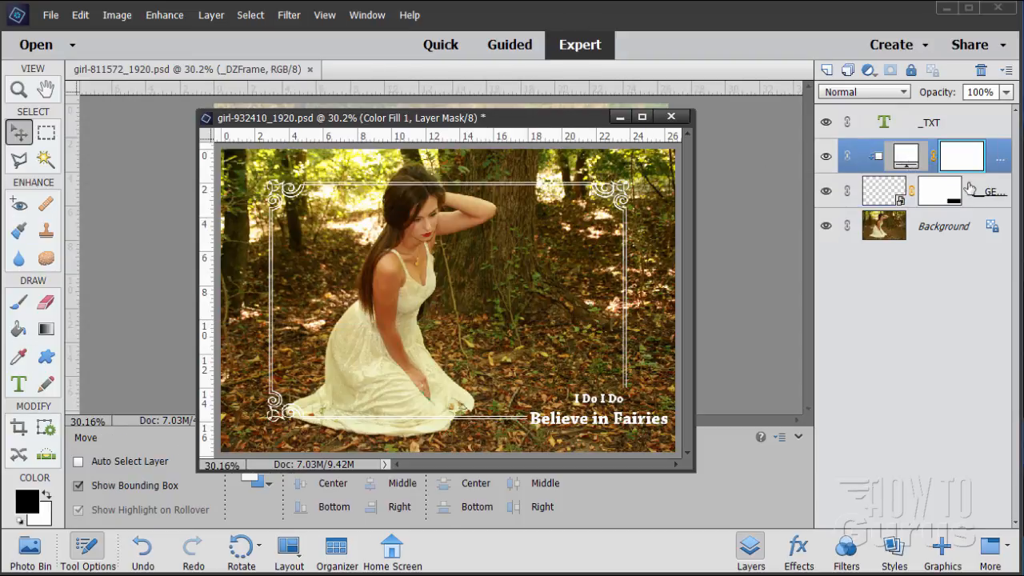
Select the _TXT layer and toggle its visibility off and on to examine the fairies text
click(945, 128)
click(827, 122)
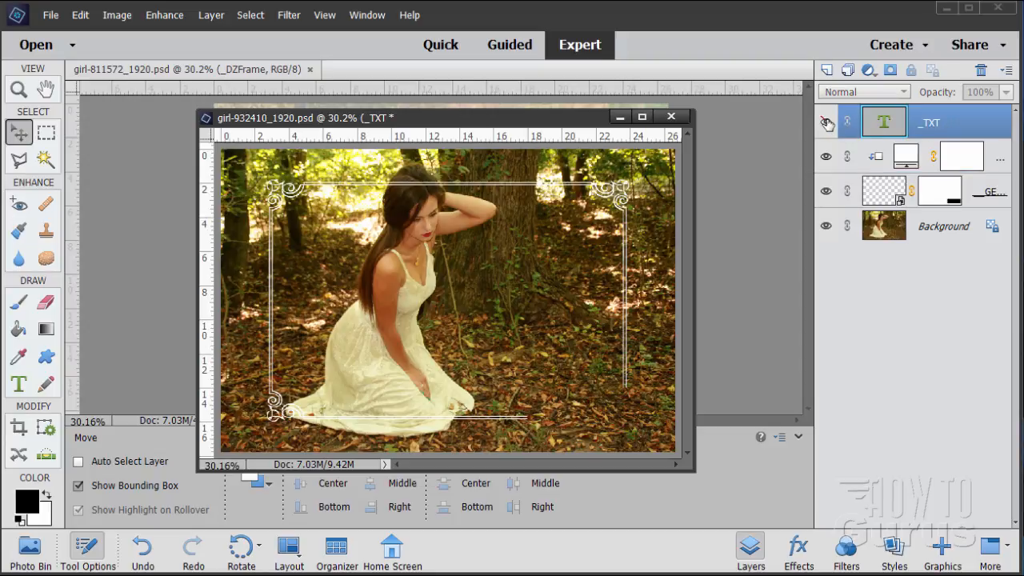
click(827, 123)
click(827, 122)
click(827, 122)
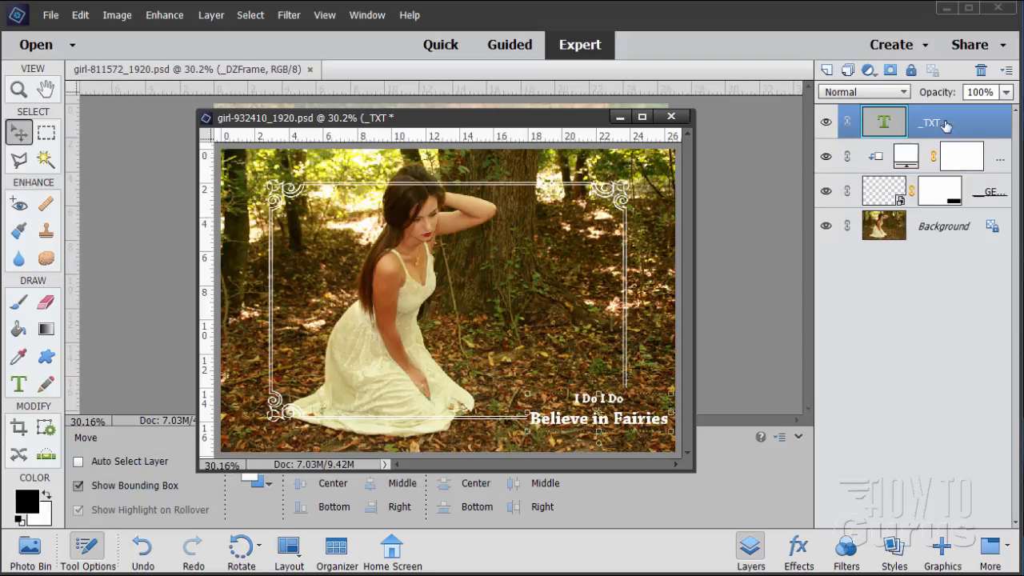
Select both lines of the fairies text with the Type tool, move the photo's window up, and leave text editing
click(24, 384)
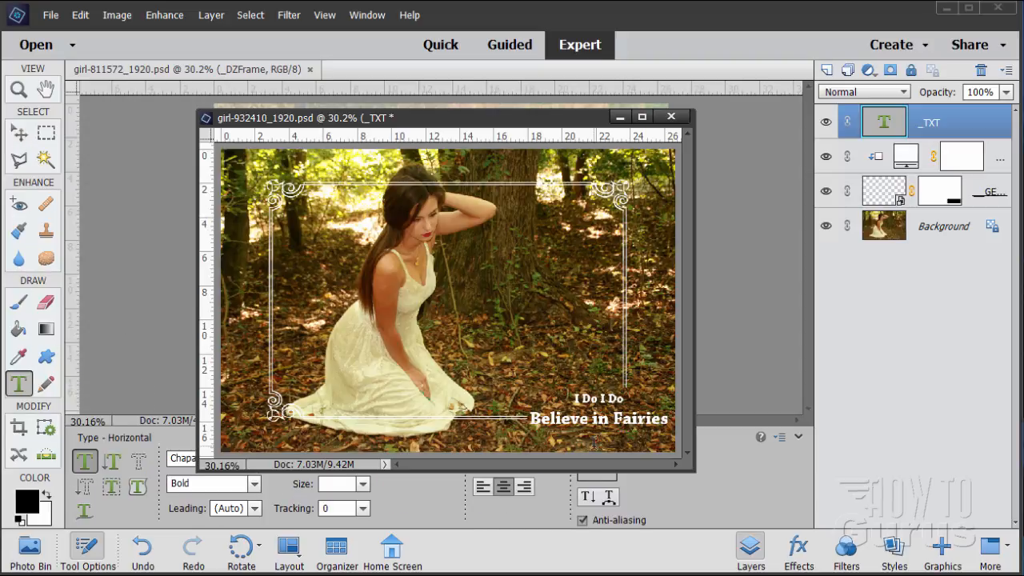
triple_click(596, 416)
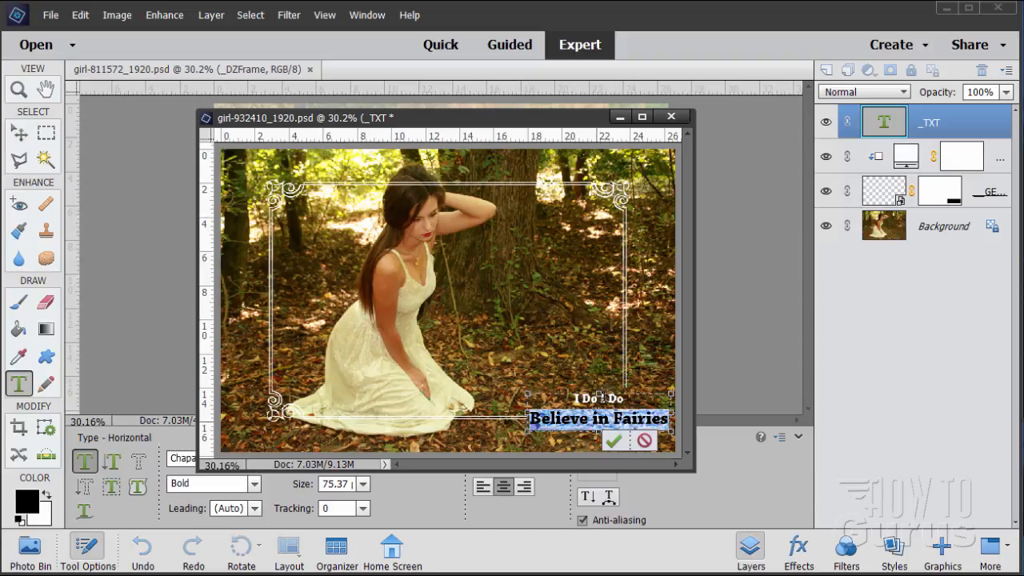
triple_click(593, 409)
double_click(593, 410)
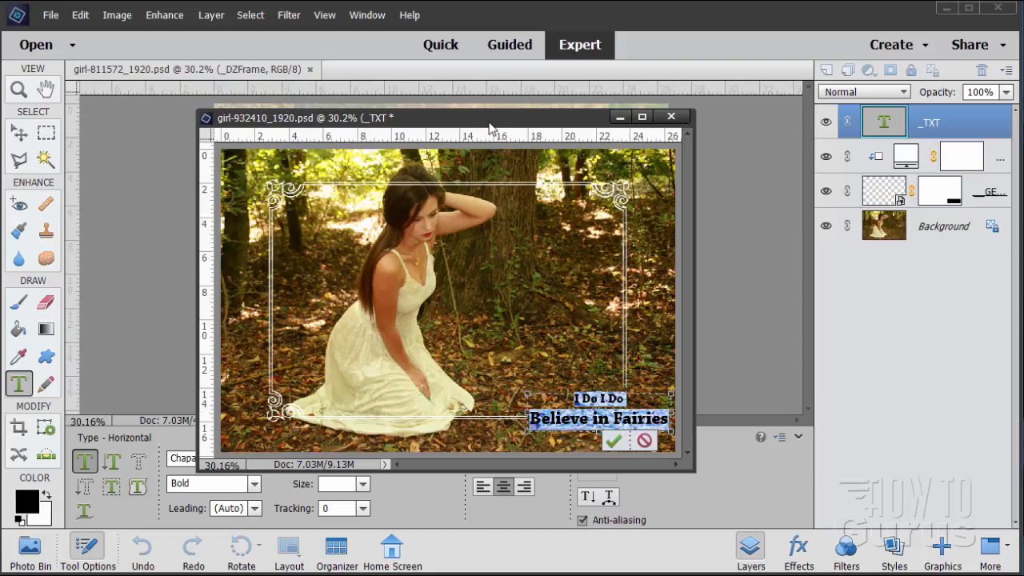
drag(491, 128, 484, 87)
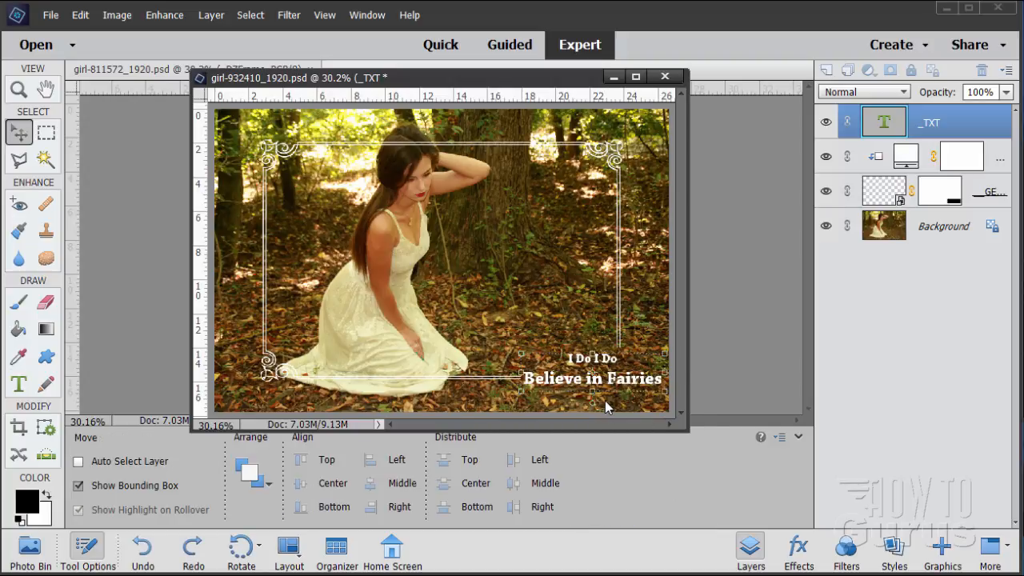
click(607, 400)
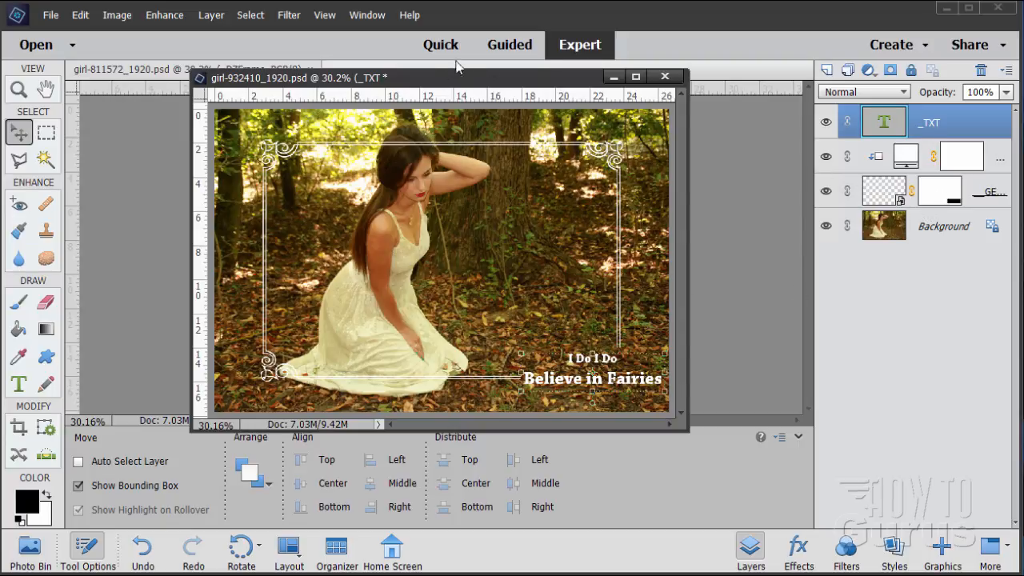
Minimize the forest photo, expand the topmost _DZFrame group in girl-811572_1920.psd, and toggle the group's visibility off and on
click(613, 77)
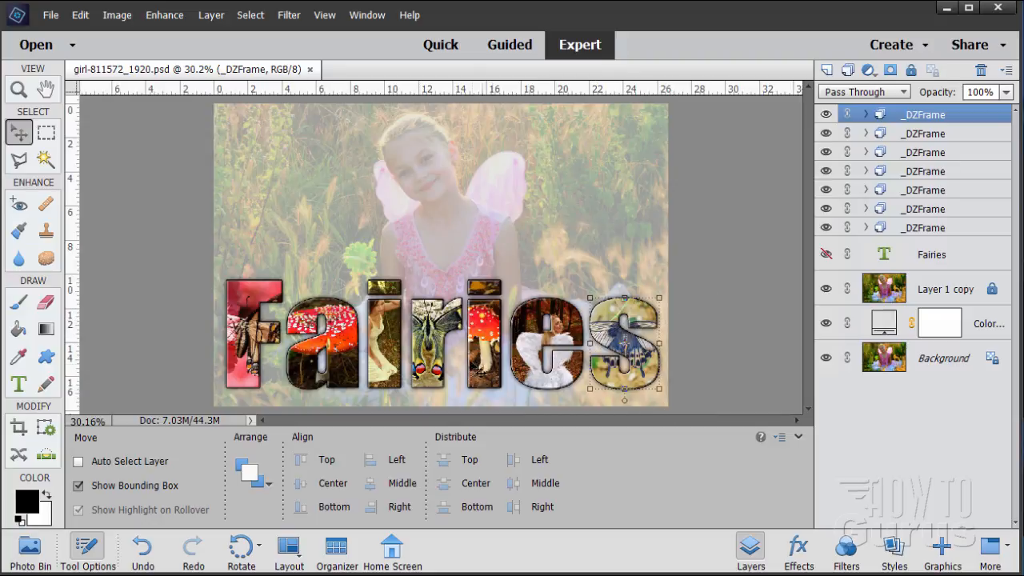
click(866, 115)
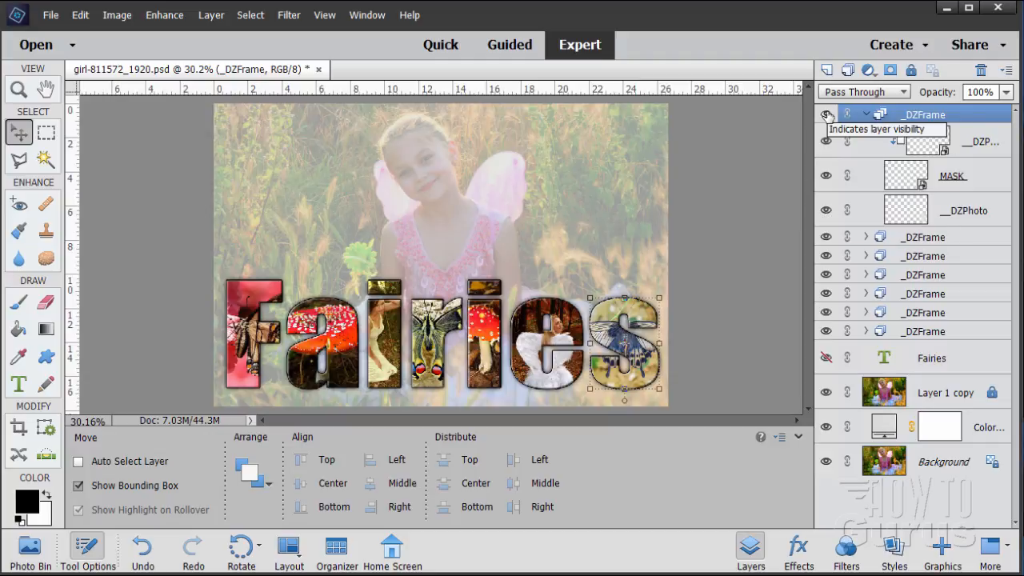
click(826, 115)
click(826, 116)
click(826, 115)
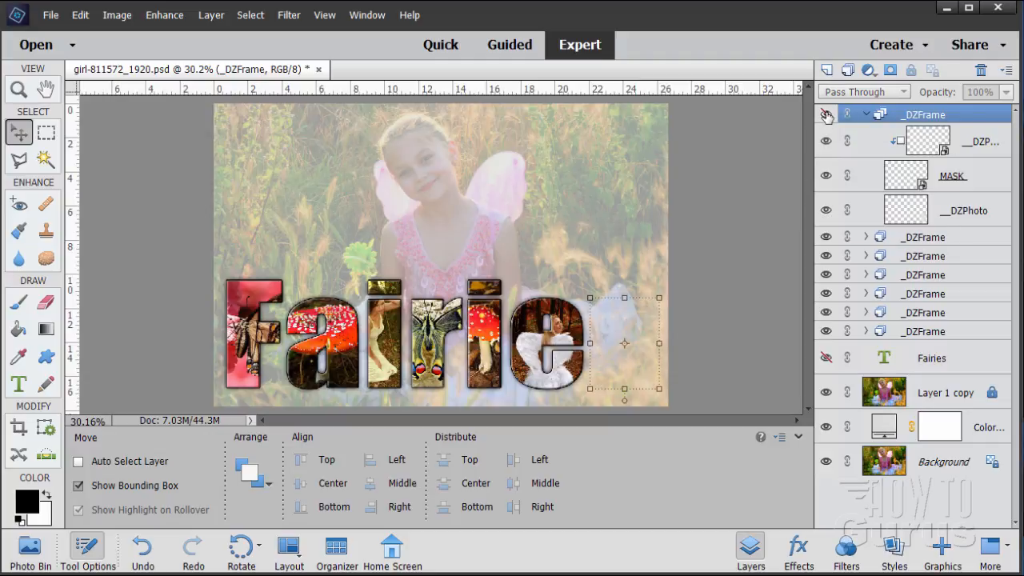
click(826, 115)
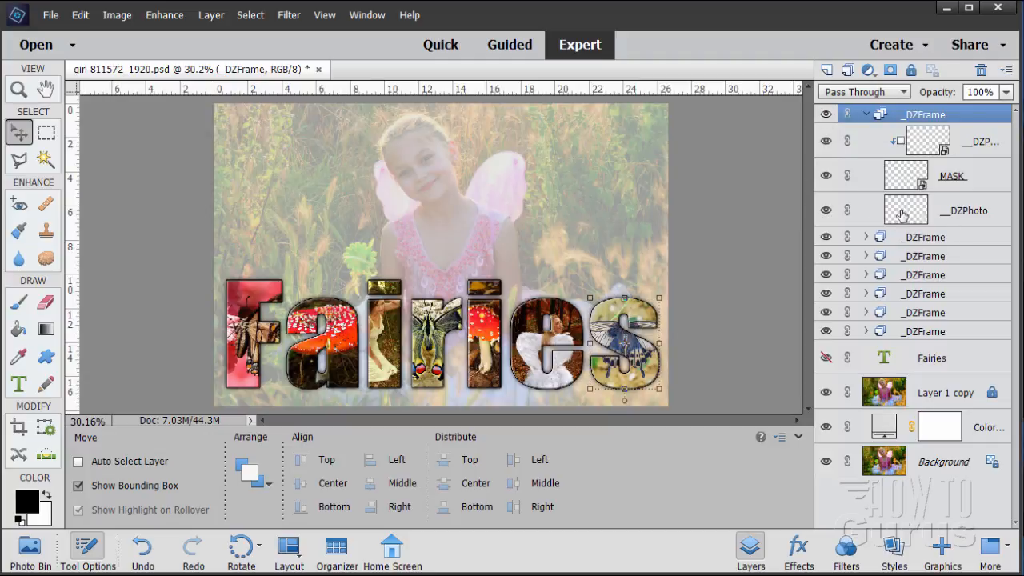
Toggle the __DZPhoto, MASK and clipped photo layers of the expanded frame group off and on to examine what each contributes
click(828, 212)
click(828, 212)
click(828, 212)
click(827, 178)
click(827, 177)
click(827, 178)
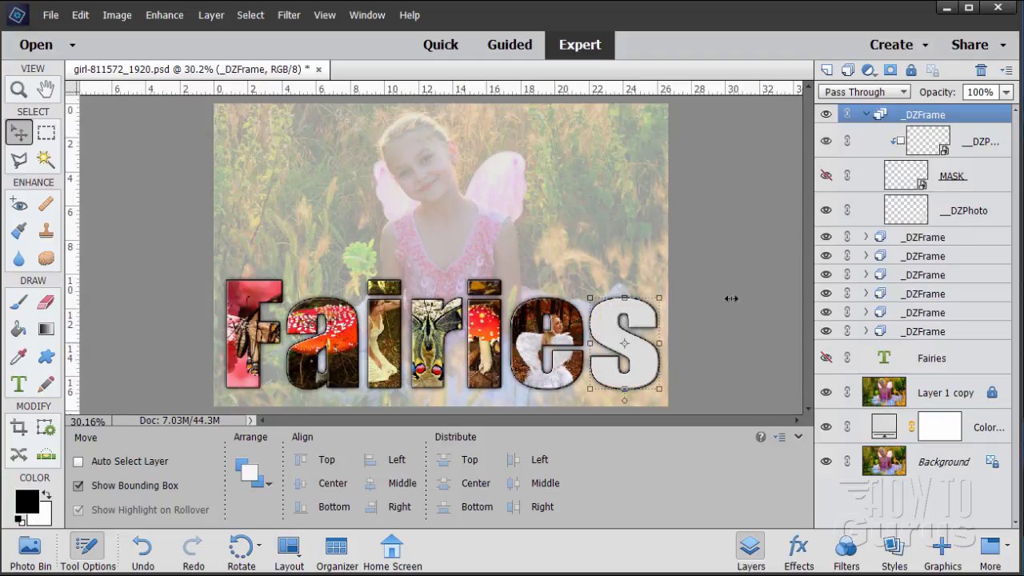
click(827, 178)
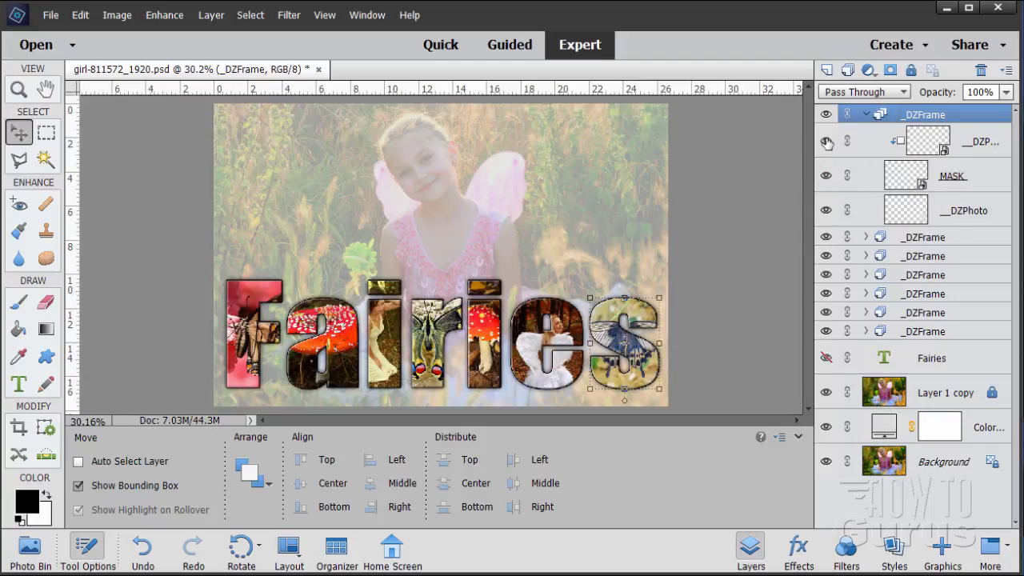
click(826, 141)
click(827, 142)
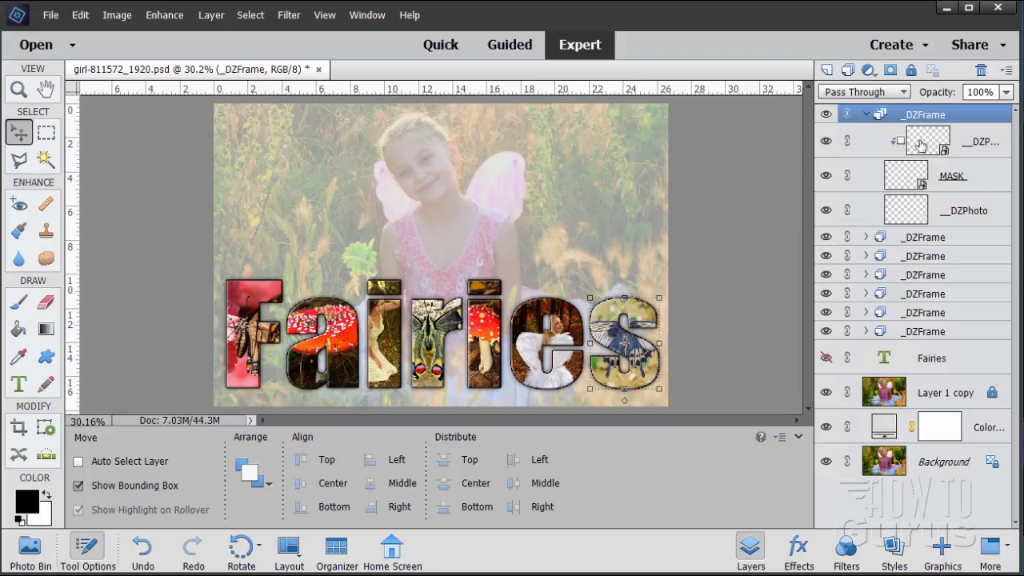
click(827, 141)
Release the clipping mask on the butterfly photo layer of the letter s, and clip it to the MASK layer again
click(981, 152)
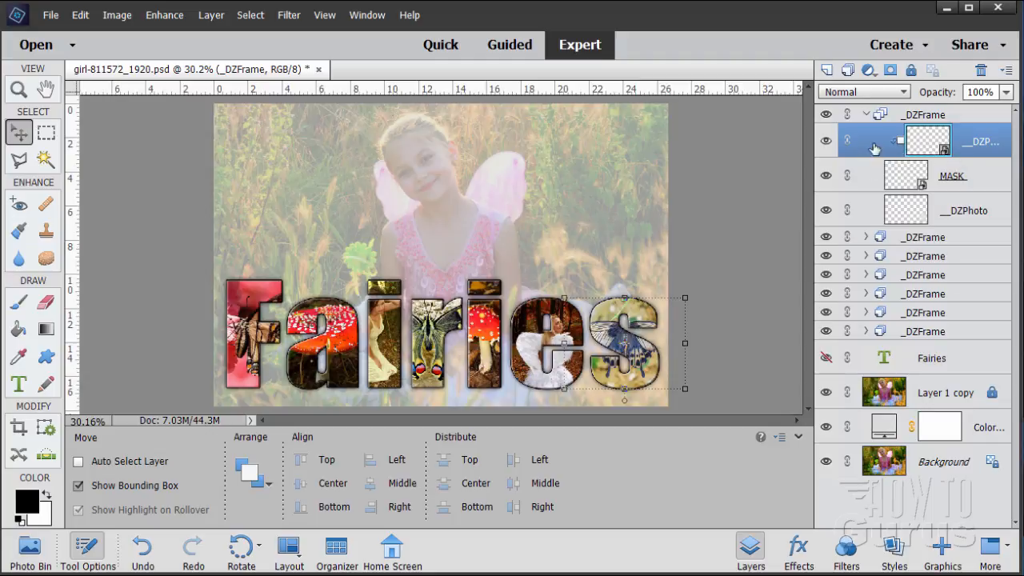
right_click(982, 151)
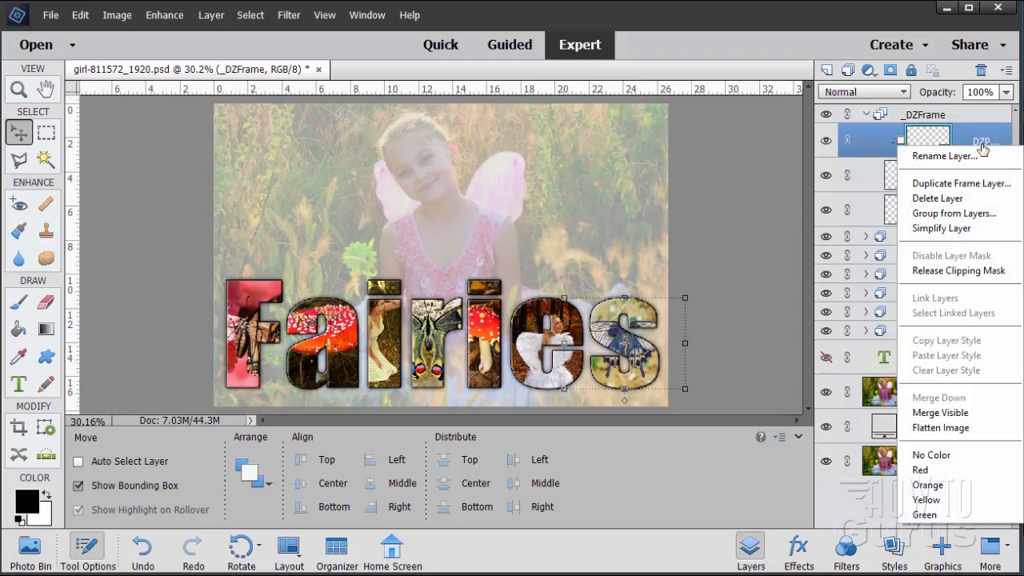
click(952, 270)
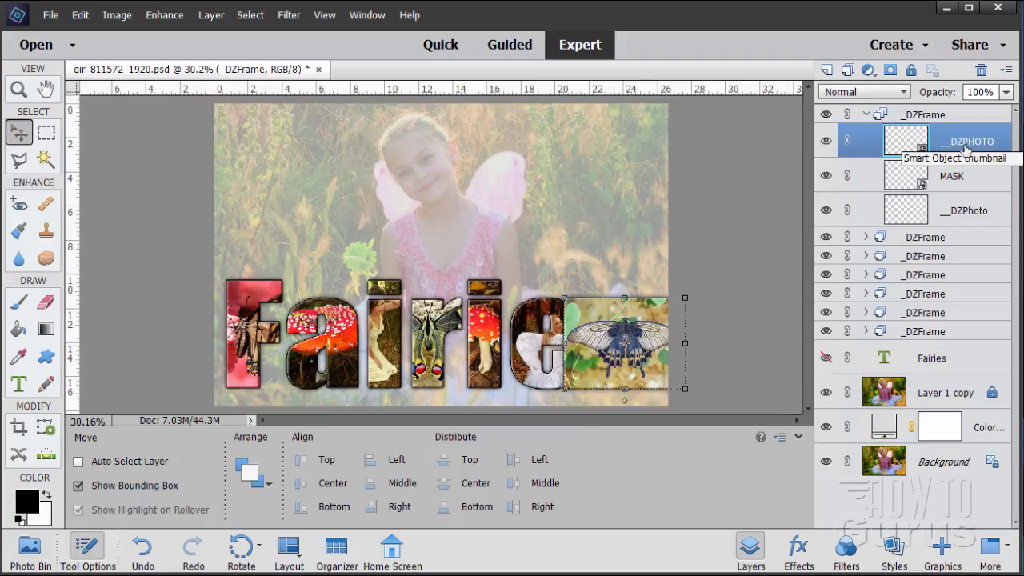
right_click(962, 148)
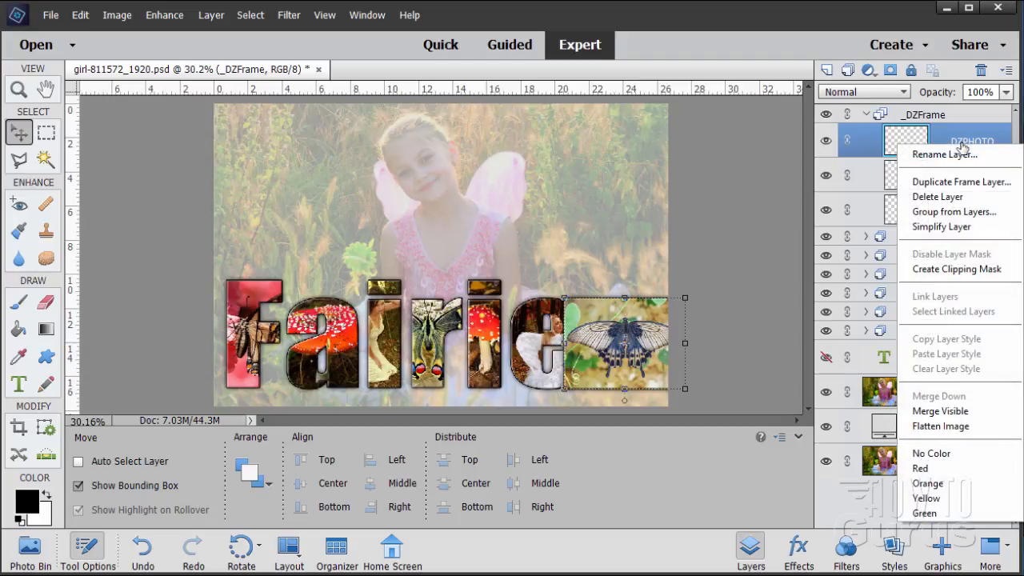
click(967, 274)
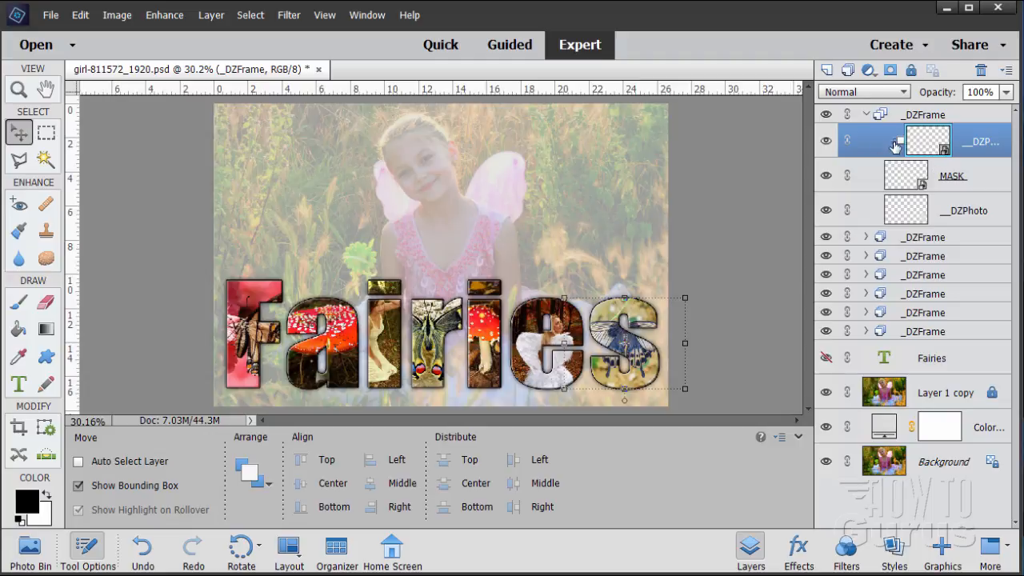
Hide the butterfly photo layer of the letter s and open mushrooms-548360_1920.jpg from the Pixabay folder
click(826, 143)
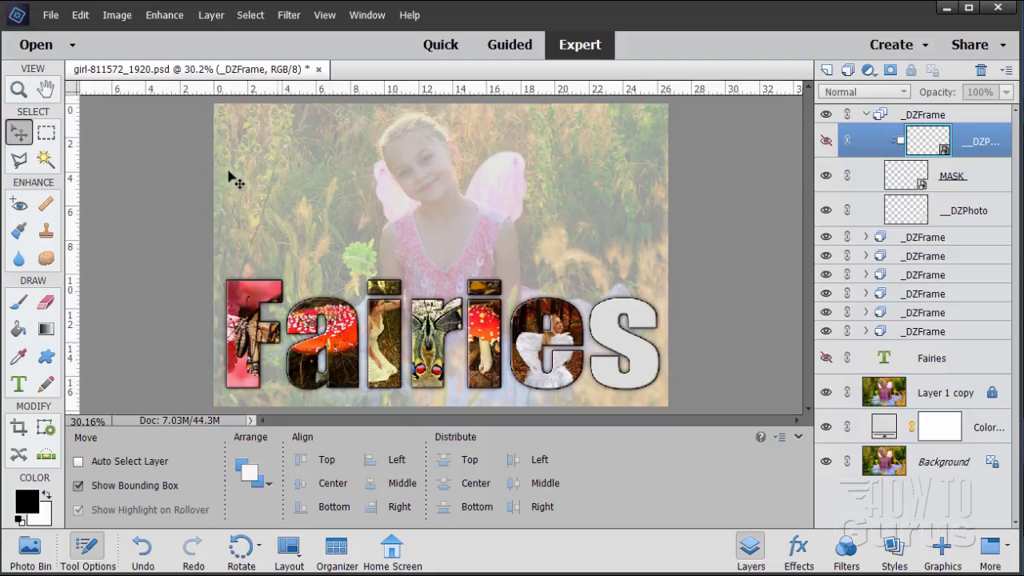
click(41, 20)
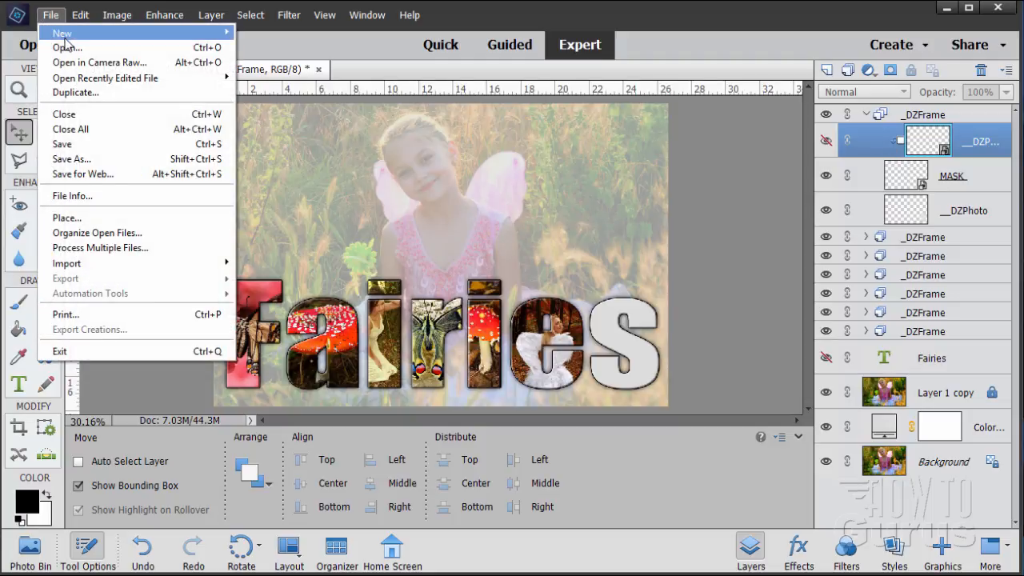
mouse_move(65, 35)
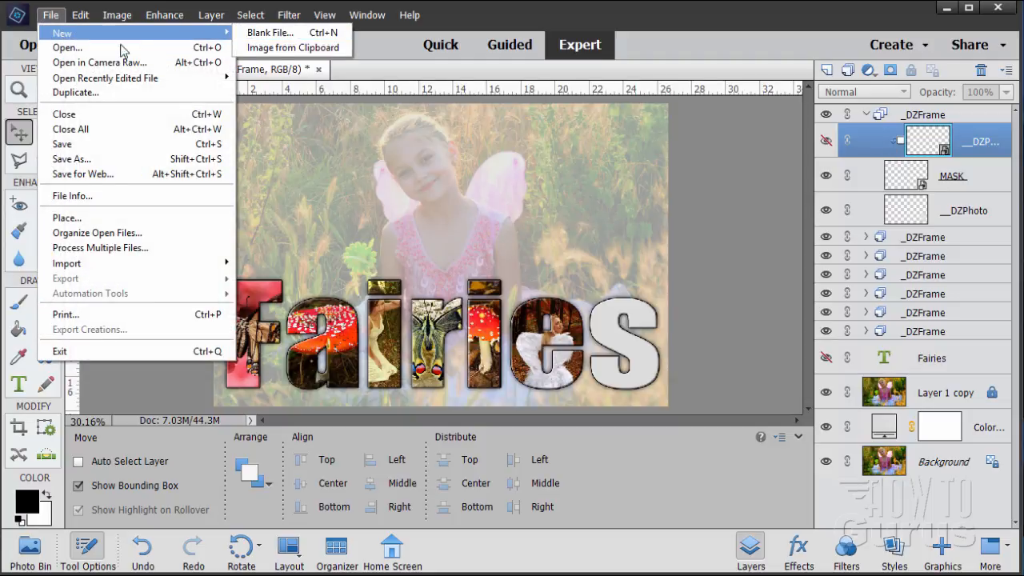
click(90, 47)
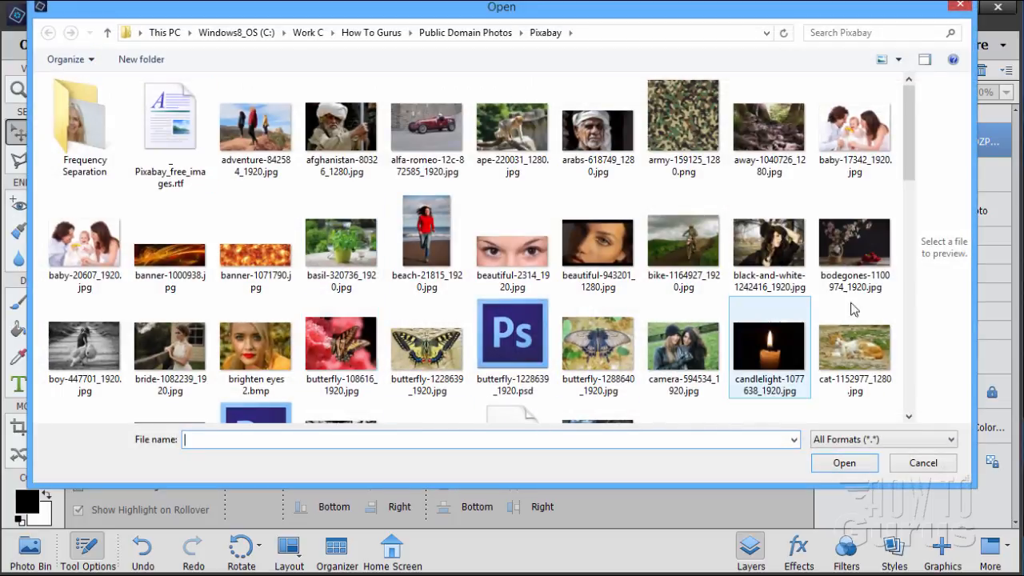
drag(907, 174, 920, 308)
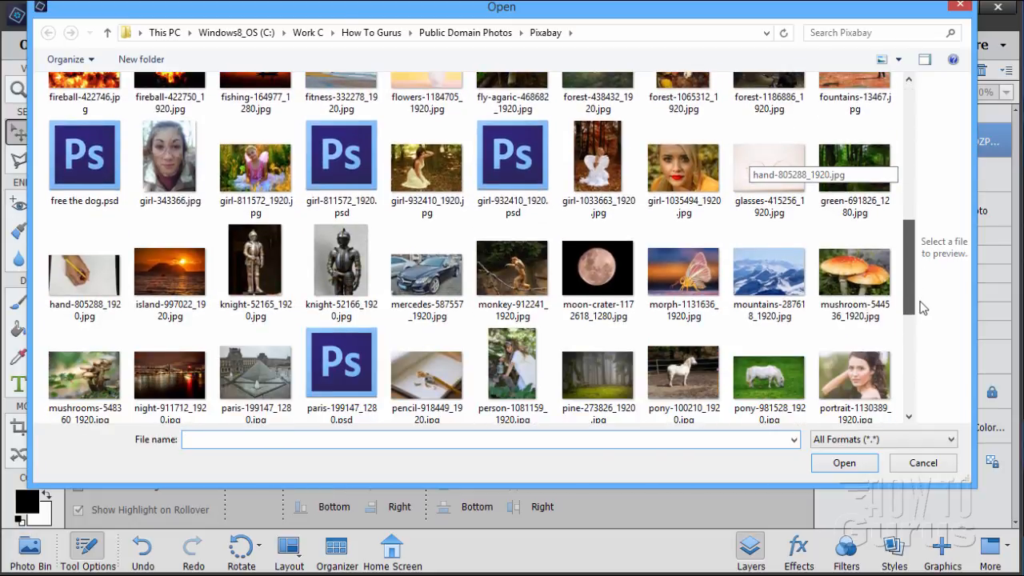
click(84, 375)
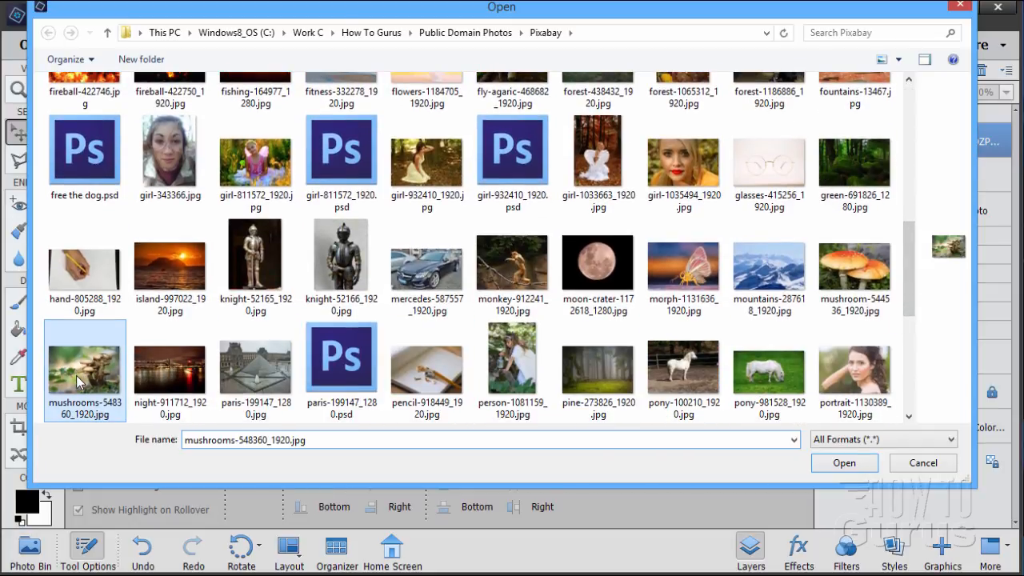
click(844, 463)
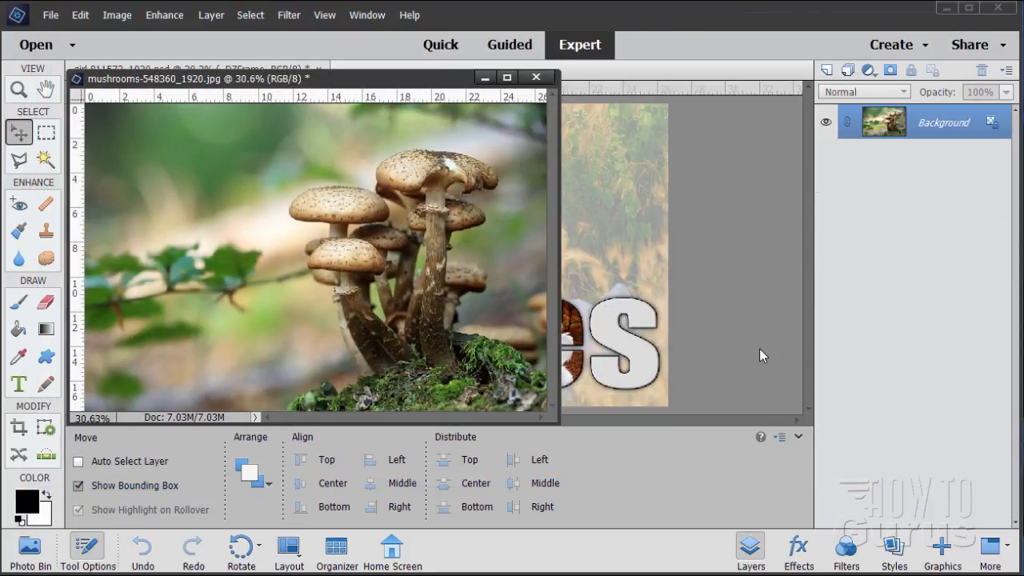
Copy the mushroom photo into the Fairies collage as a layer above the hidden butterfly photo, and close the mushroom file
drag(381, 84, 371, 143)
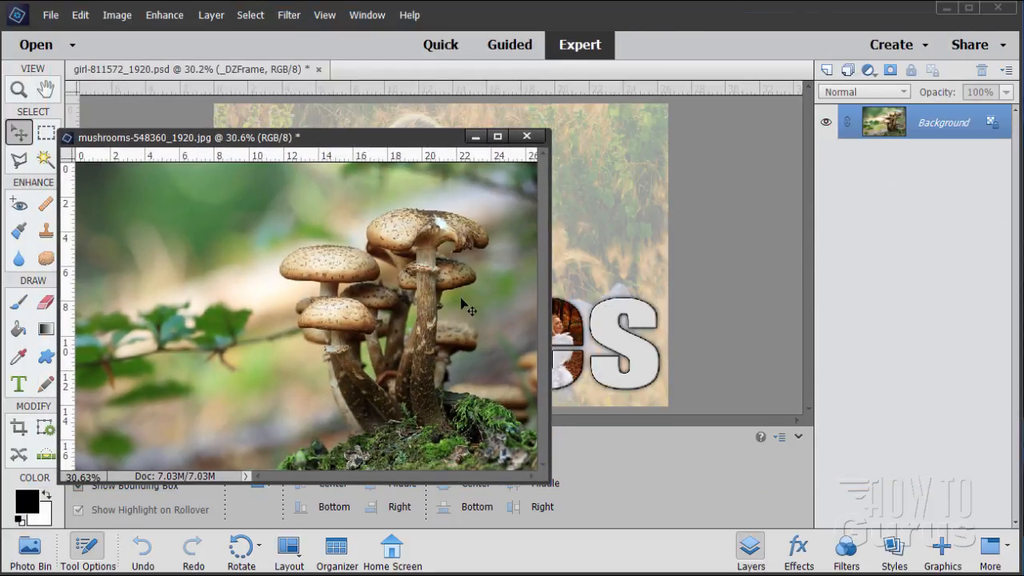
drag(883, 124, 611, 318)
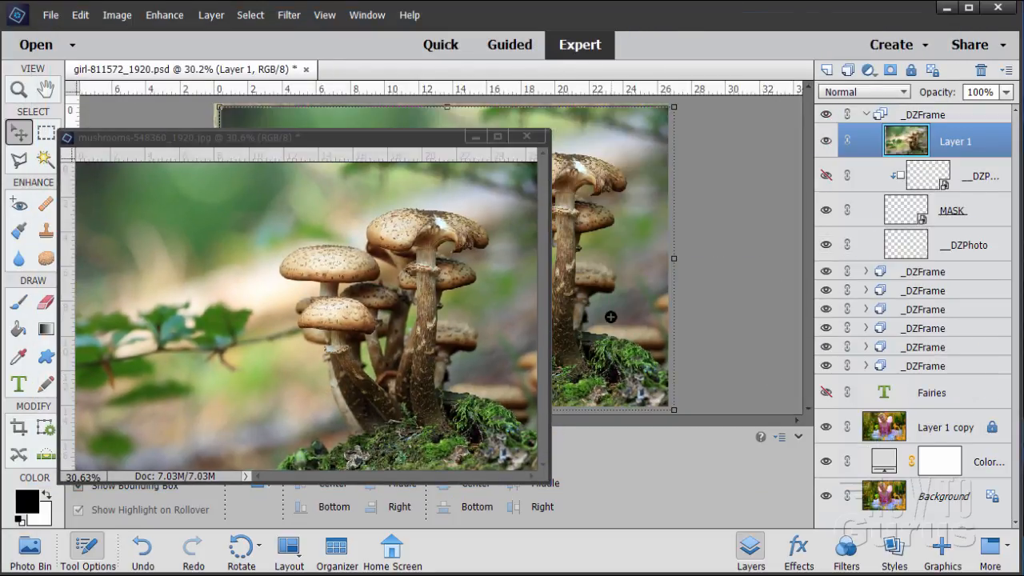
click(527, 136)
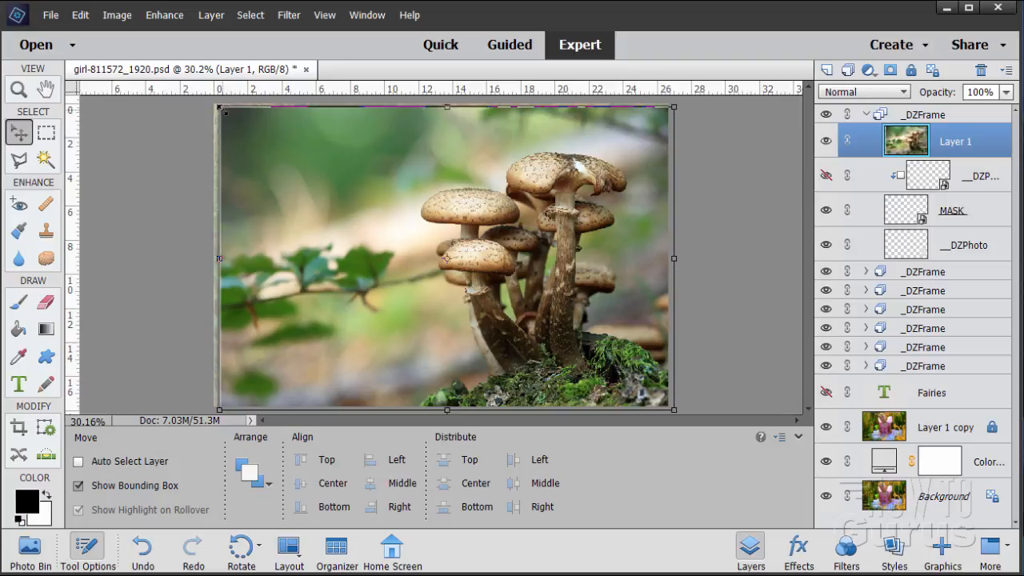
Scale the mushroom photo to about 34.58% over the letter s and clip it to the letter's MASK layer
drag(220, 107, 520, 312)
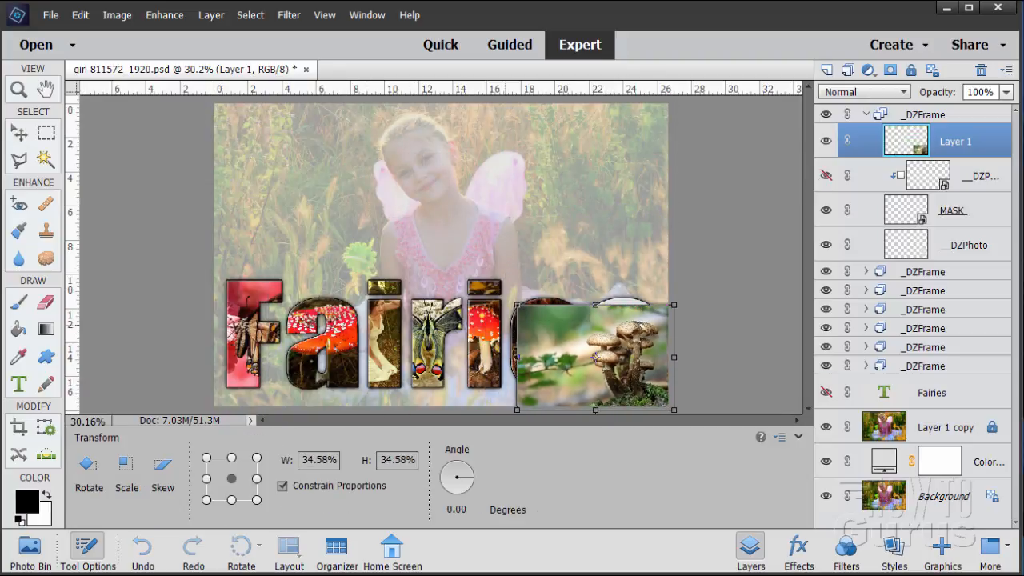
mouse_move(584, 396)
mouse_down()
mouse_move(554, 370)
mouse_move(543, 372)
mouse_move(573, 380)
mouse_up()
click(612, 403)
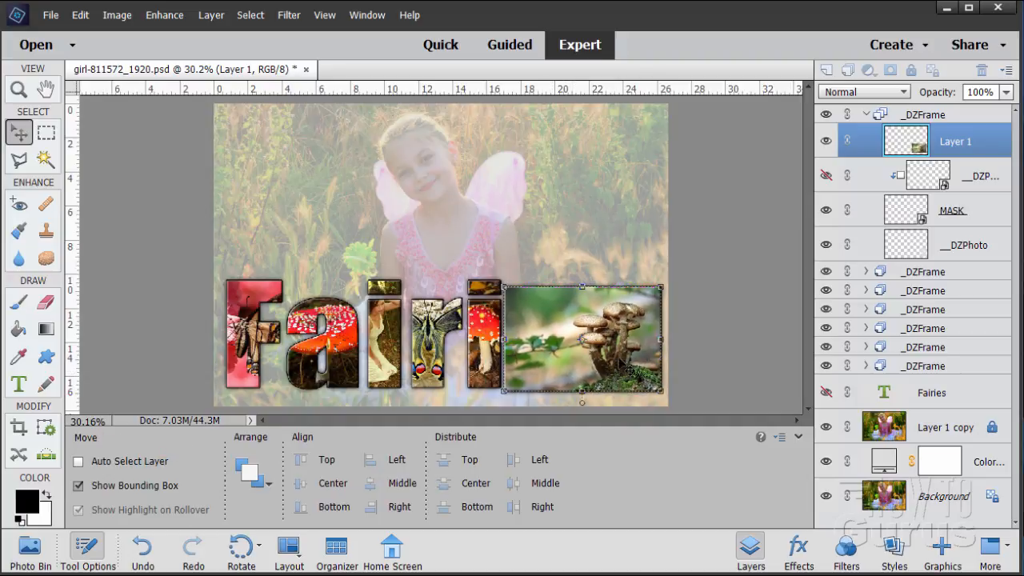
right_click(950, 148)
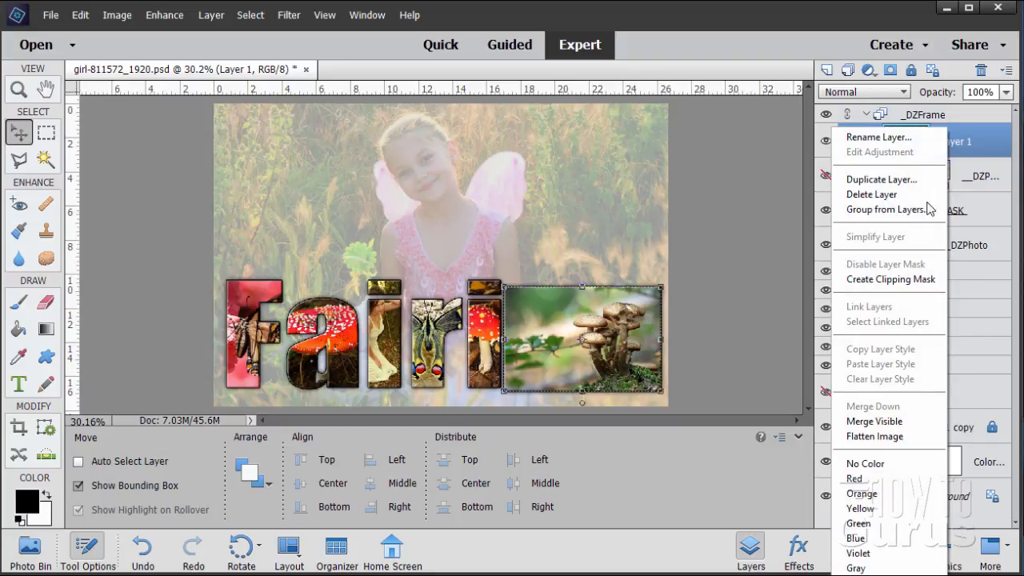
click(869, 279)
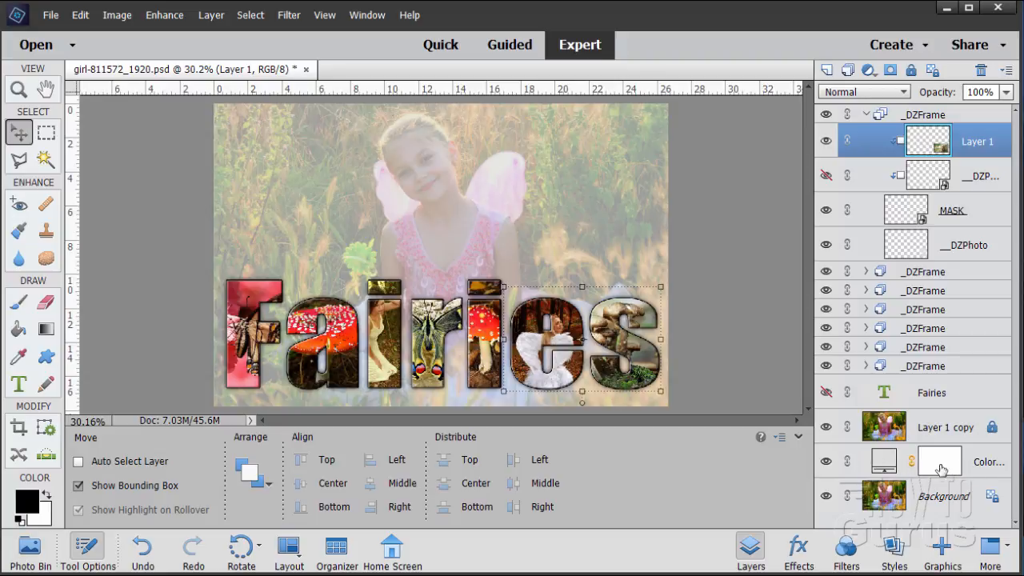
Toggle the color fill layer above the Background off and on to examine how it lightens the picture
click(826, 462)
click(826, 463)
click(826, 462)
click(826, 462)
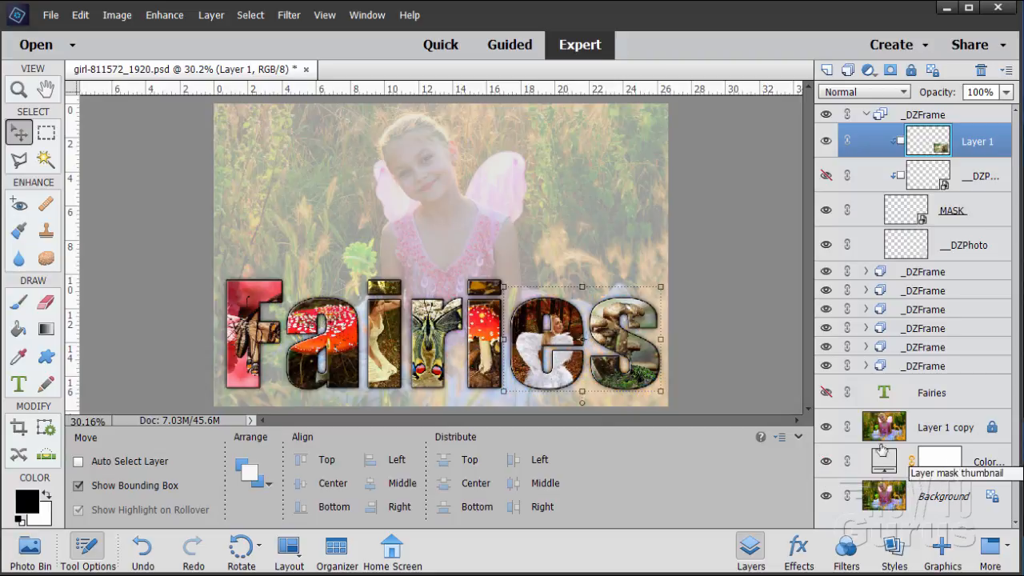
Unlock Layer 1 copy, set its opacity to 40%, and lock the layer again
click(878, 432)
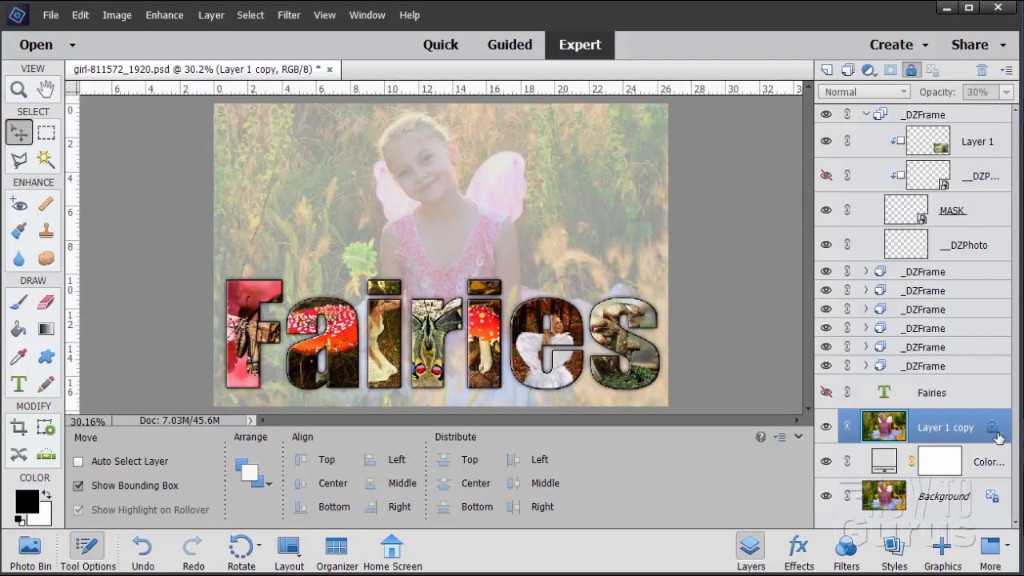
click(910, 72)
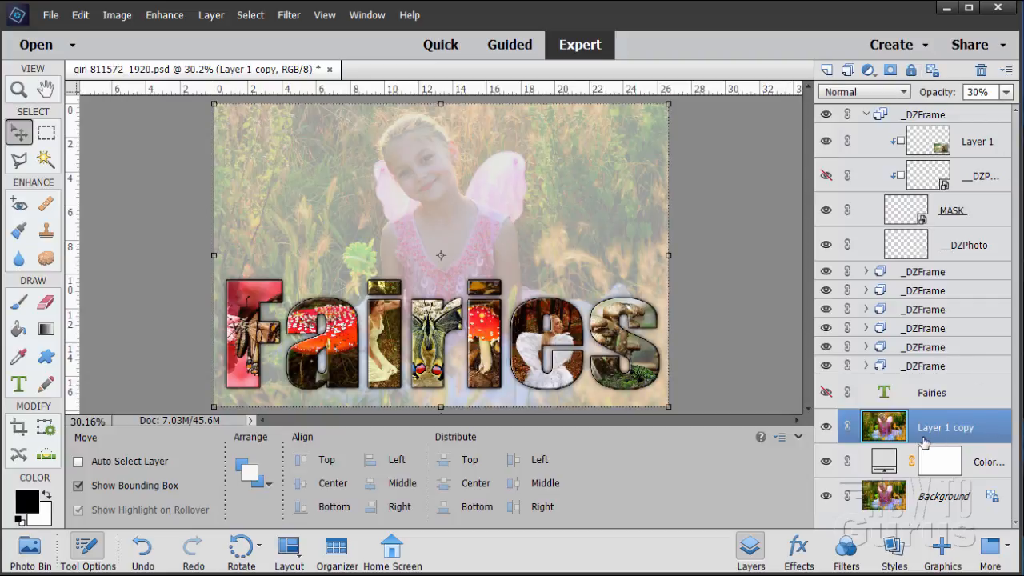
click(1005, 92)
mouse_move(960, 115)
mouse_down()
mouse_move(991, 112)
mouse_move(957, 115)
mouse_move(967, 114)
mouse_up()
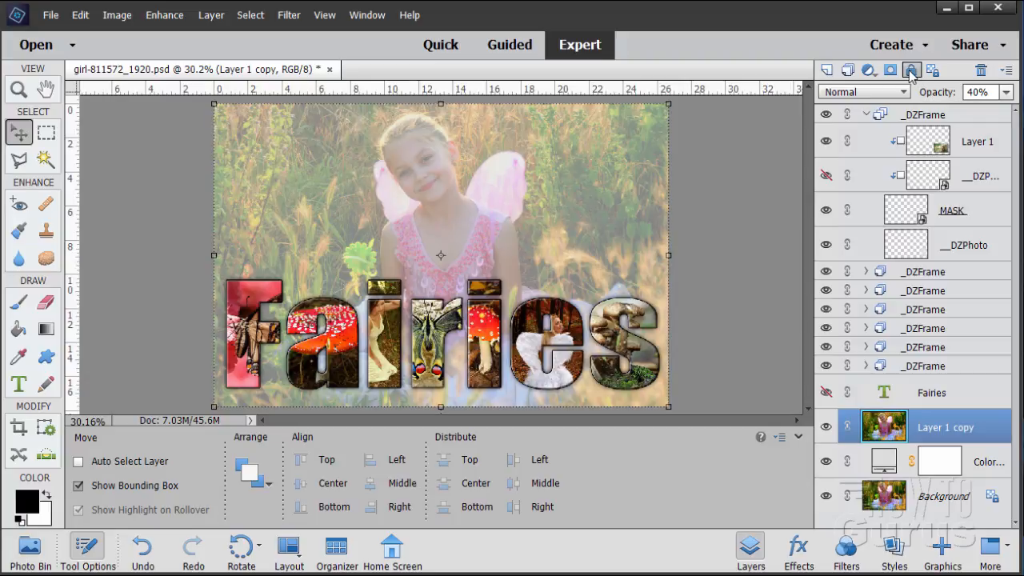
click(911, 69)
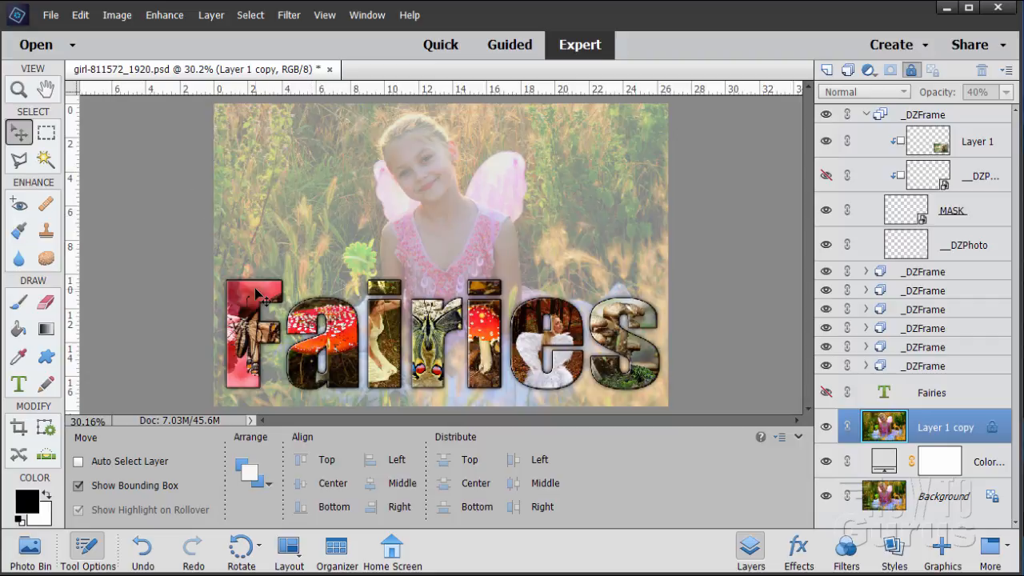
Switch to the open meme picture of the girl captioned "I DO, I DO" with the multicolored background
click(29, 549)
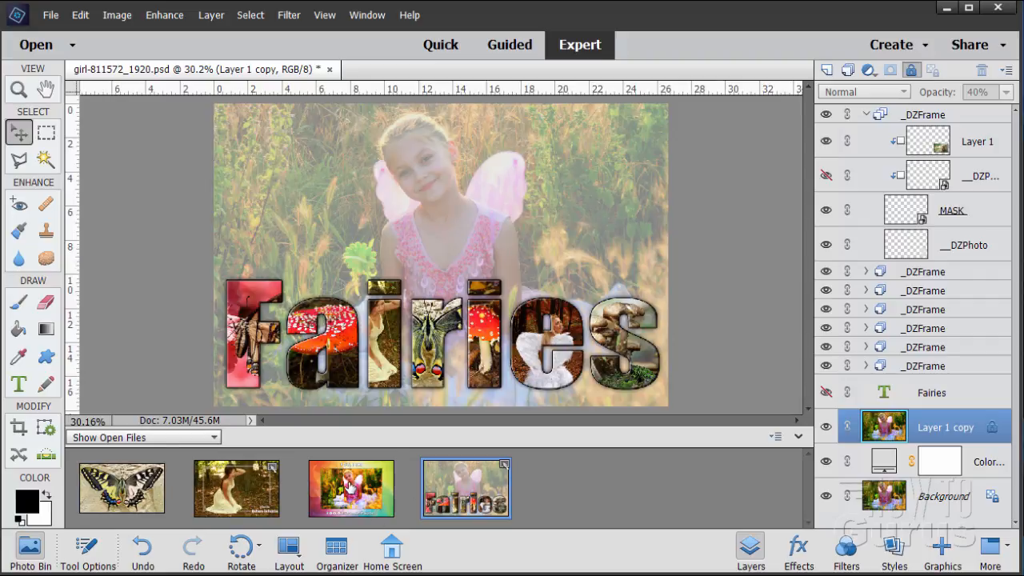
click(376, 494)
drag(387, 72, 448, 80)
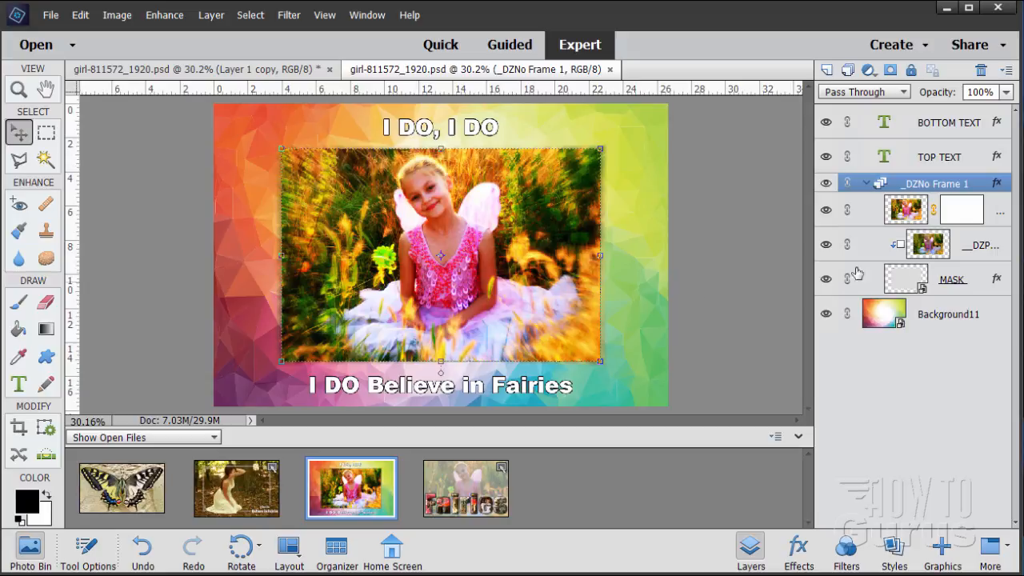
Toggle the photo layer with the layer mask in the _DZNo Frame 1 group to compare the picture with and without its effect
click(826, 210)
click(827, 210)
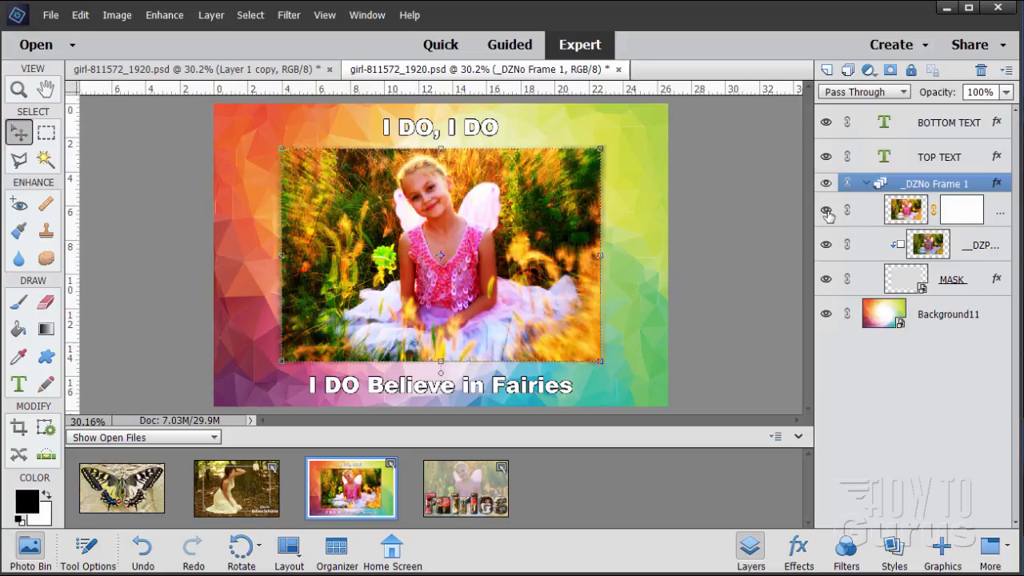
click(828, 214)
click(828, 214)
click(827, 211)
click(827, 213)
click(827, 213)
click(827, 213)
click(826, 210)
Toggle the clipped photo and MASK layers to examine their roles, and show the masked effect photo layer again
click(826, 244)
click(826, 244)
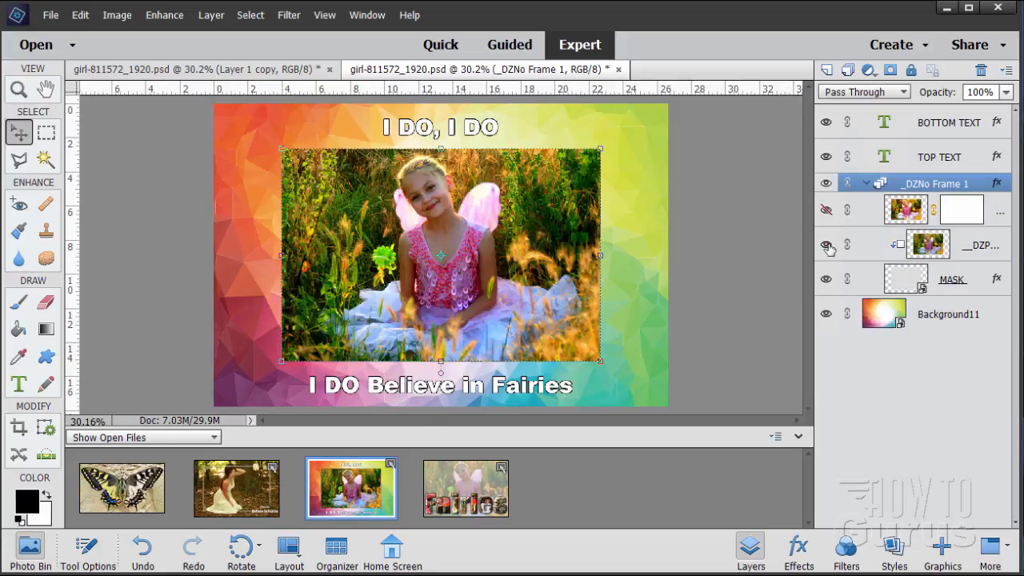
click(826, 244)
click(825, 244)
click(827, 282)
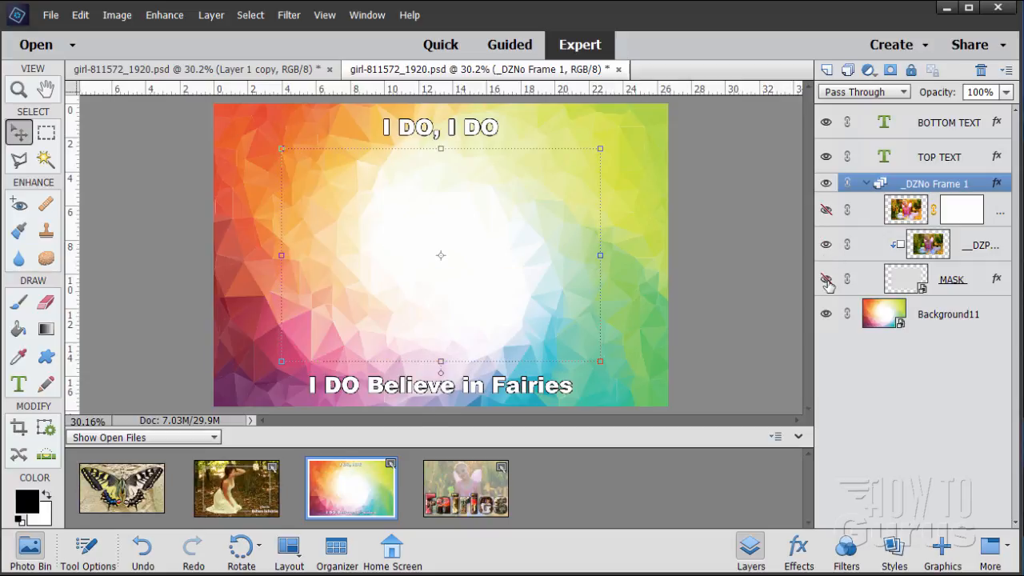
click(827, 282)
click(827, 281)
click(827, 280)
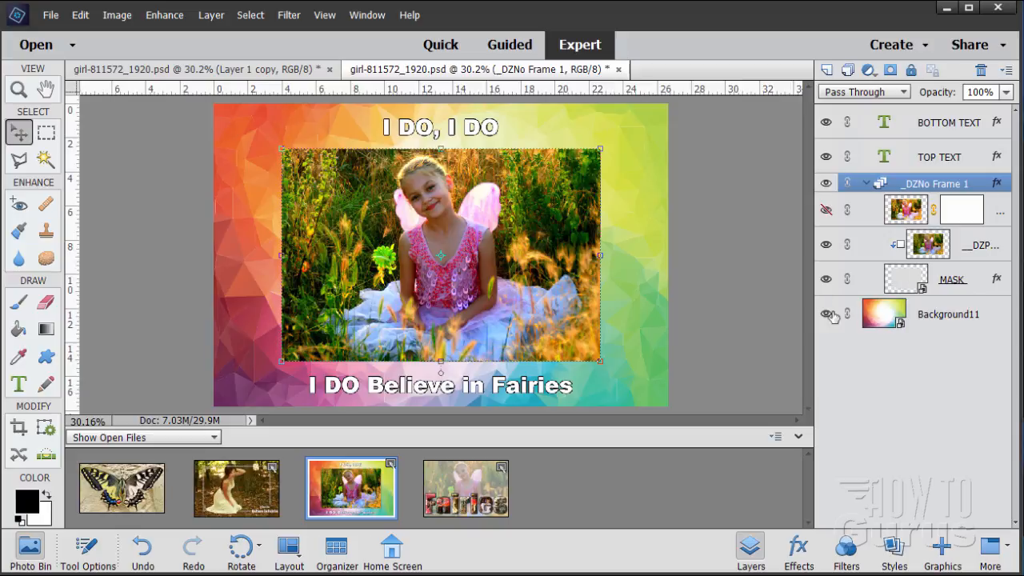
click(826, 211)
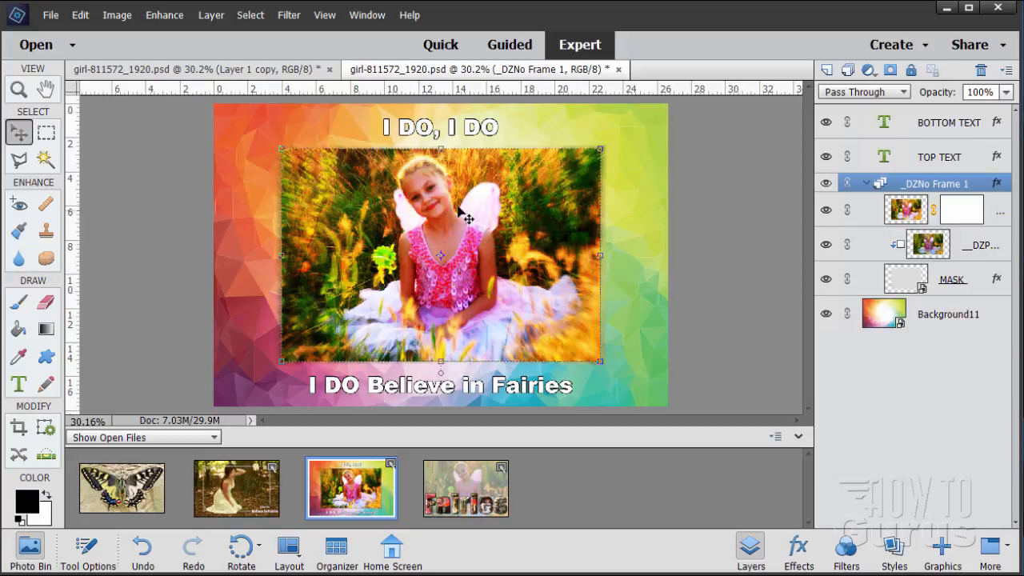
click(289, 15)
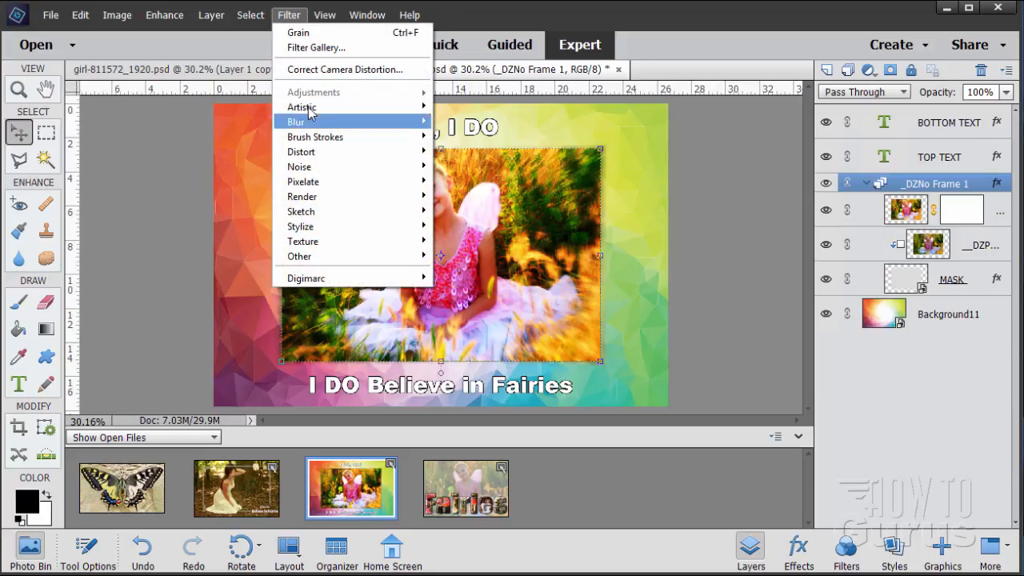
click(491, 228)
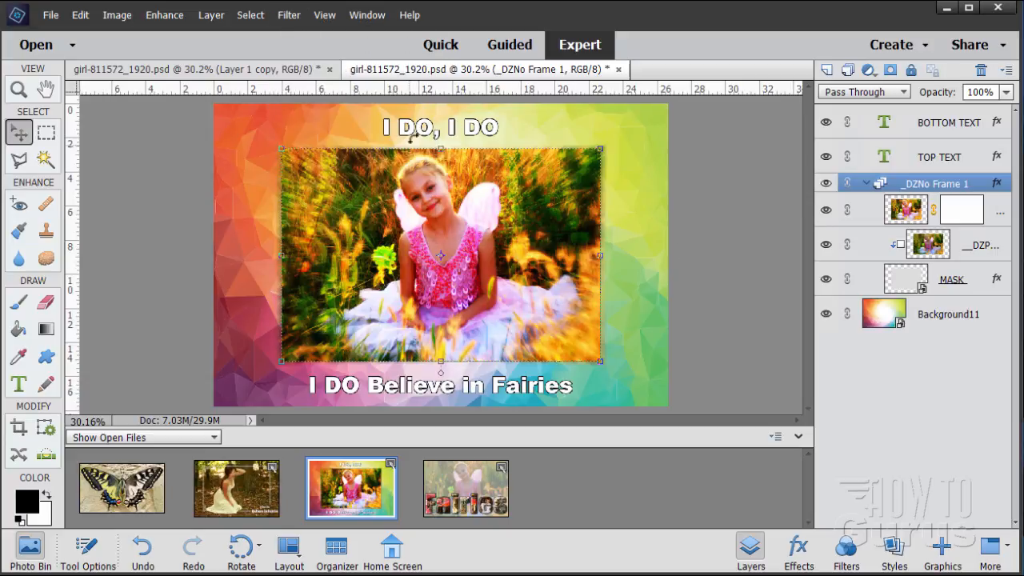
Toggle the TOP TEXT and BOTTOM TEXT layers off and on to see which caption each one holds
click(827, 157)
click(826, 157)
click(826, 157)
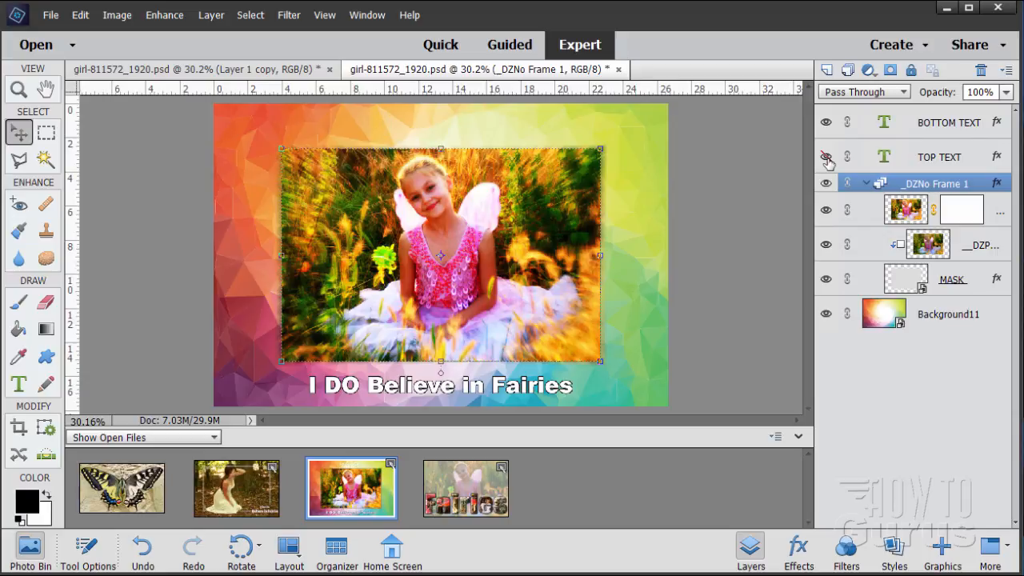
click(827, 157)
click(826, 121)
click(825, 122)
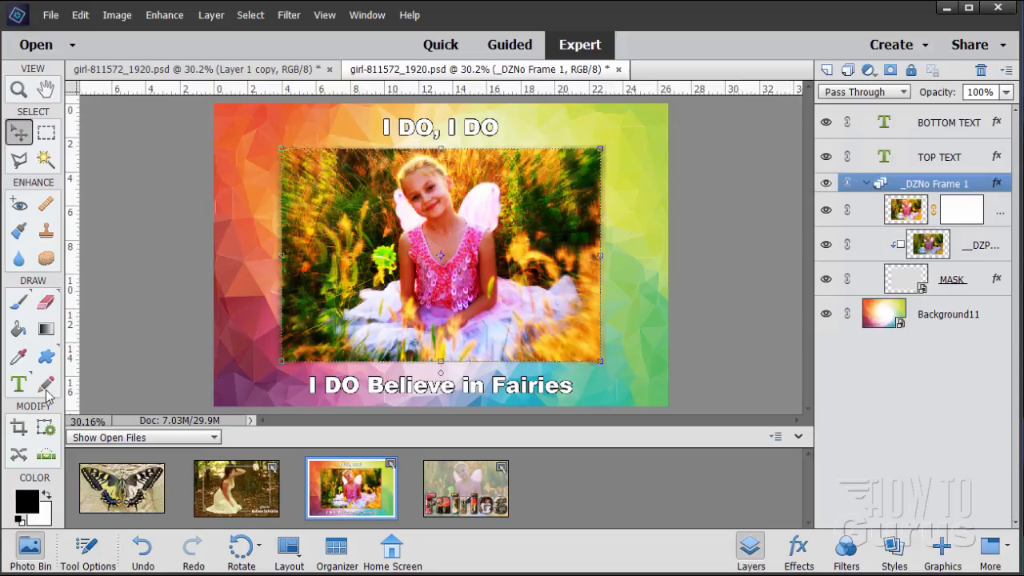
Select the BOTTOM TEXT layer with the Type tool and set its stroke size to 13 px in the style settings
key(t)
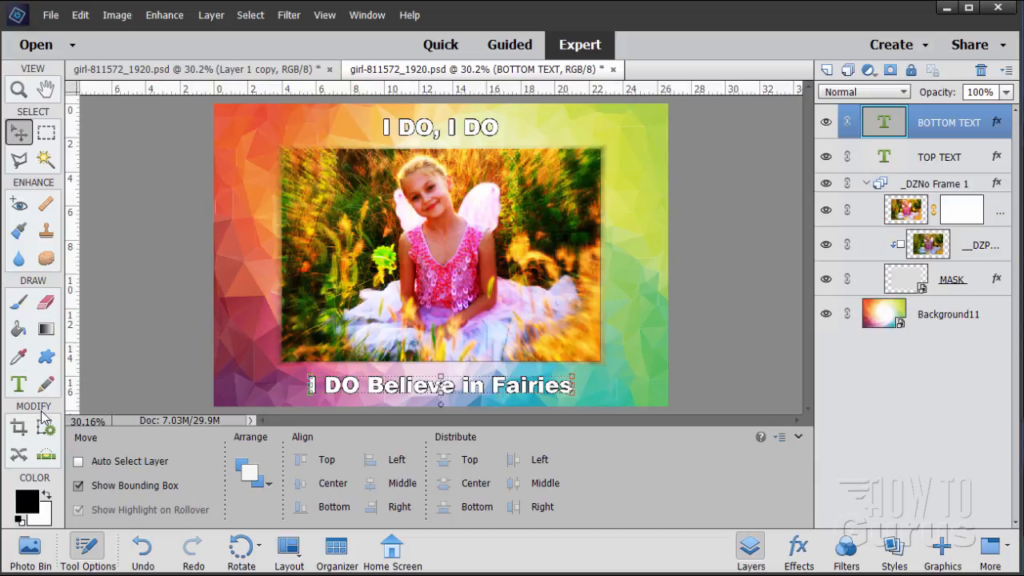
click(22, 388)
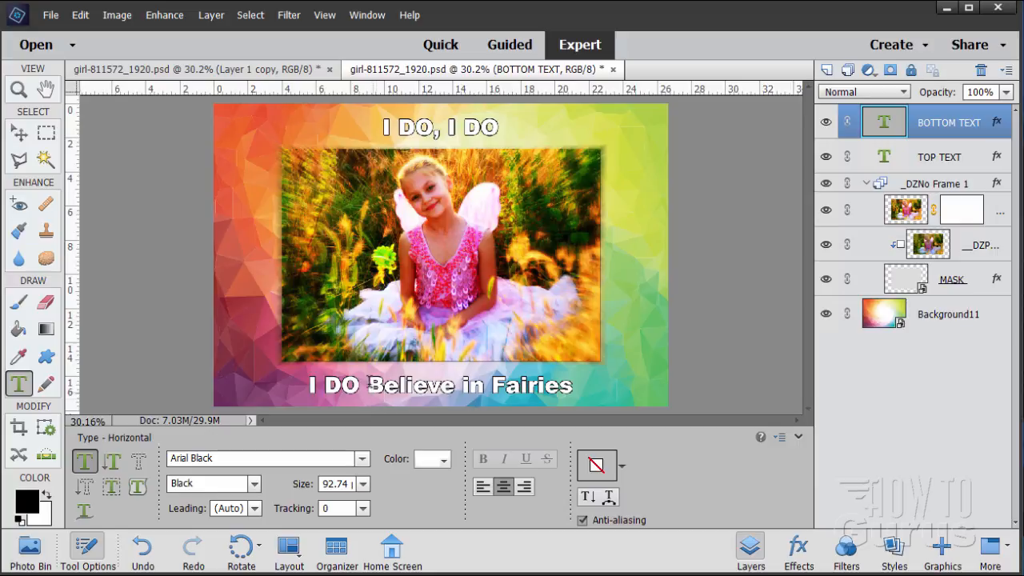
double_click(997, 127)
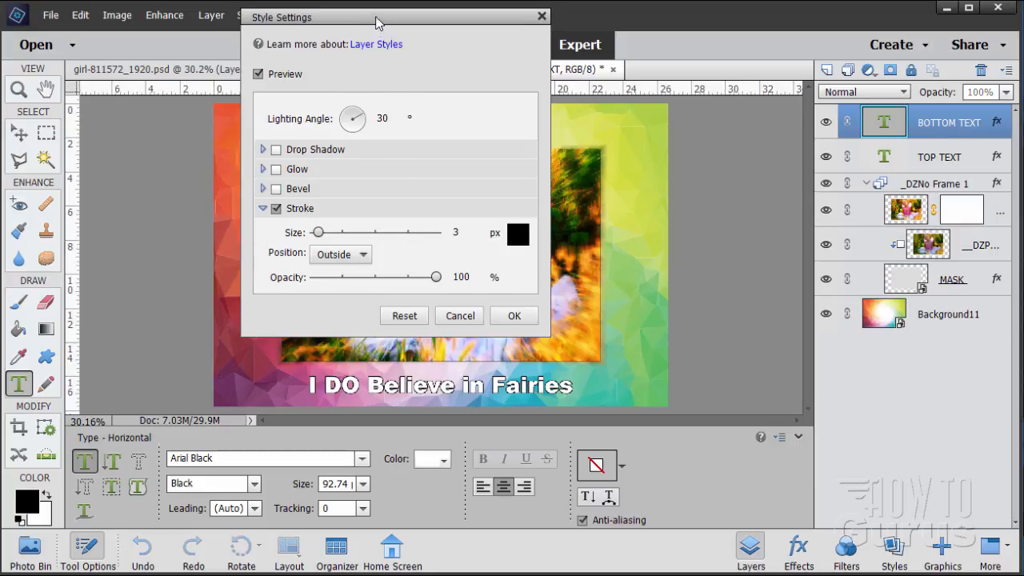
drag(376, 22, 708, 120)
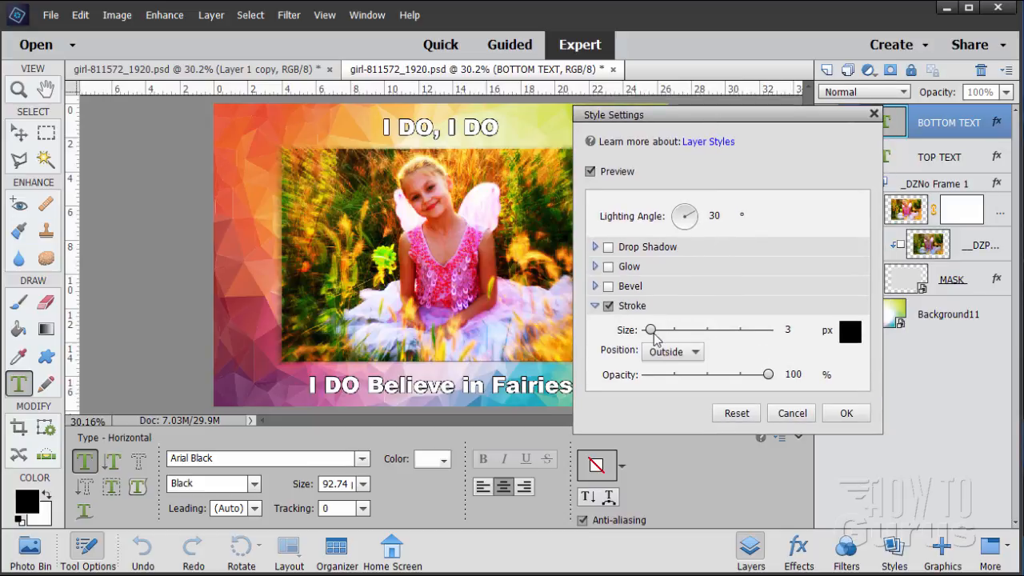
drag(651, 329, 659, 331)
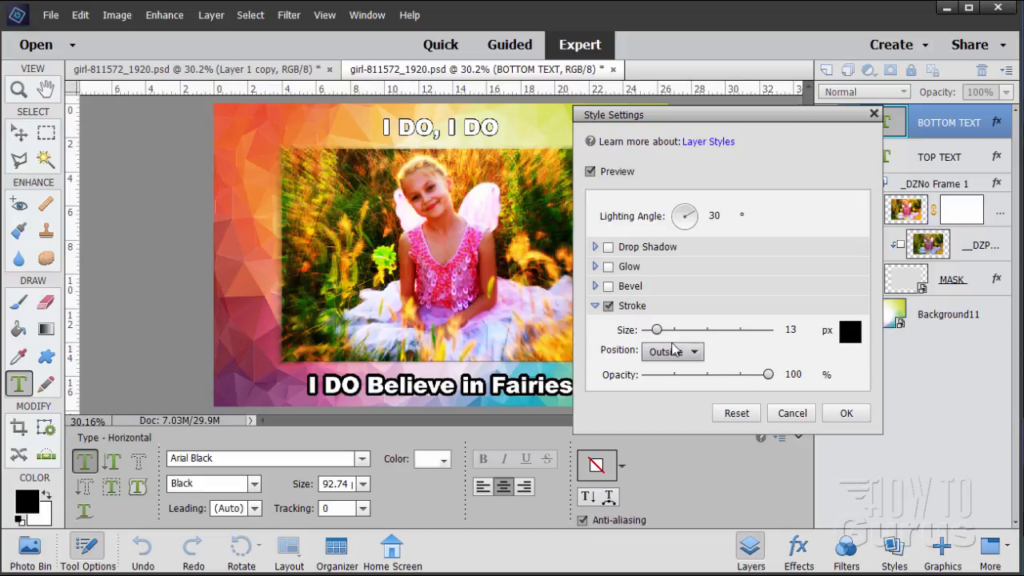
Try the Inside position for the bottom caption's stroke, return it to Outside, and keep the opacity at 100%
click(684, 353)
click(684, 377)
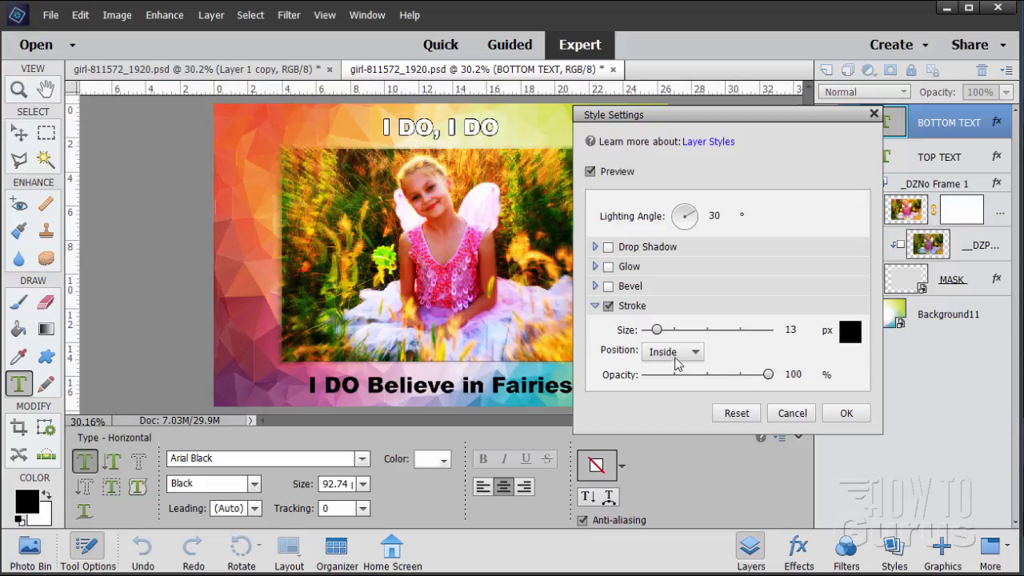
click(673, 355)
click(664, 365)
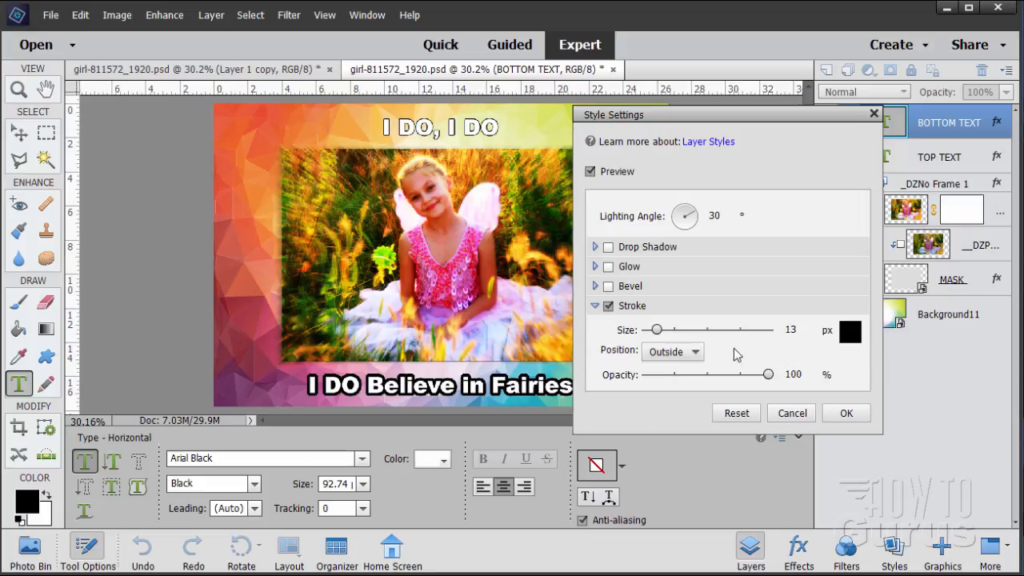
mouse_move(766, 376)
mouse_down()
mouse_move(719, 376)
mouse_move(768, 376)
mouse_up()
Change the bottom caption's stroke color to magenta c61394 and apply the style settings
click(853, 333)
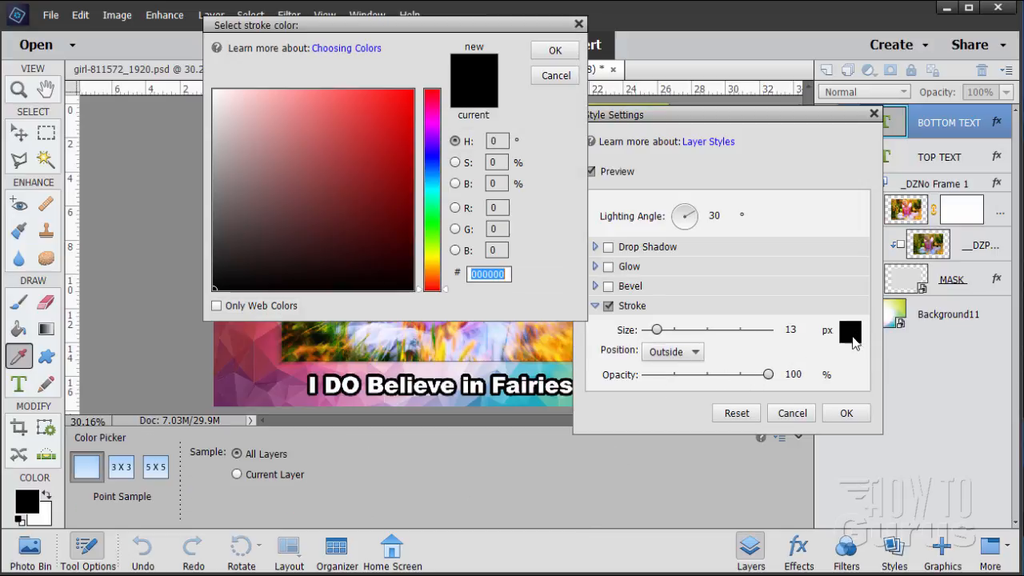
click(271, 382)
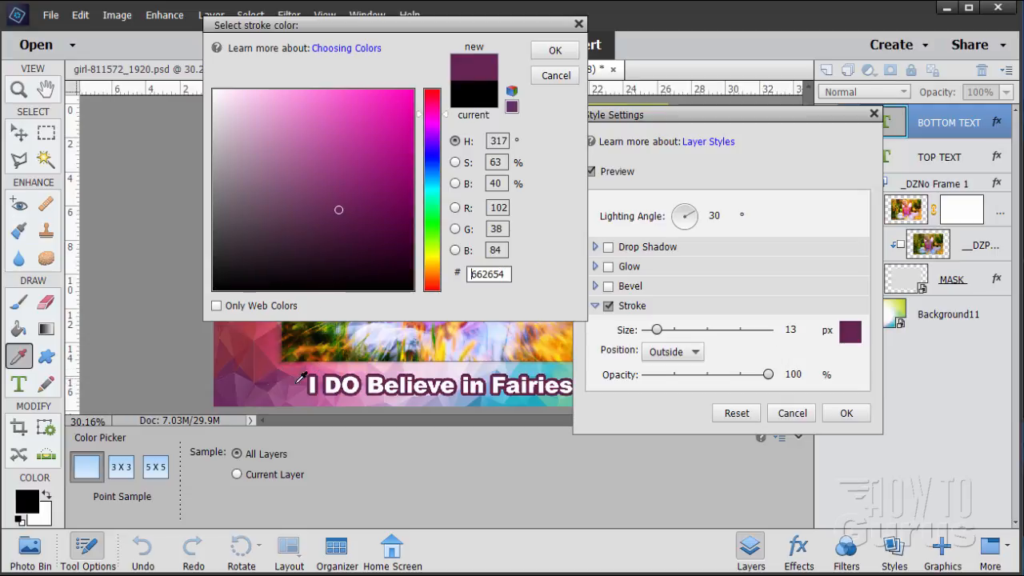
click(370, 170)
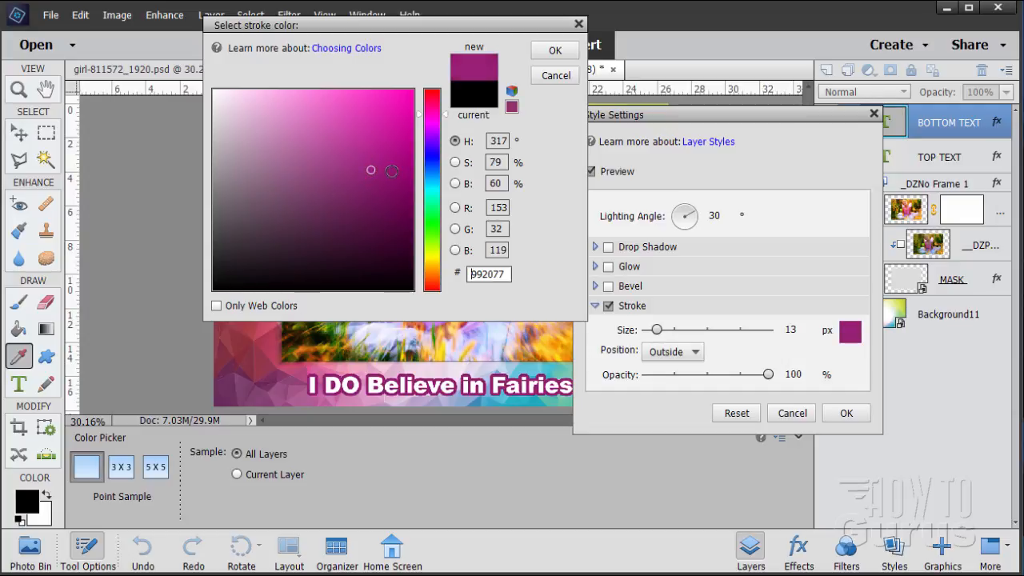
drag(391, 170, 394, 134)
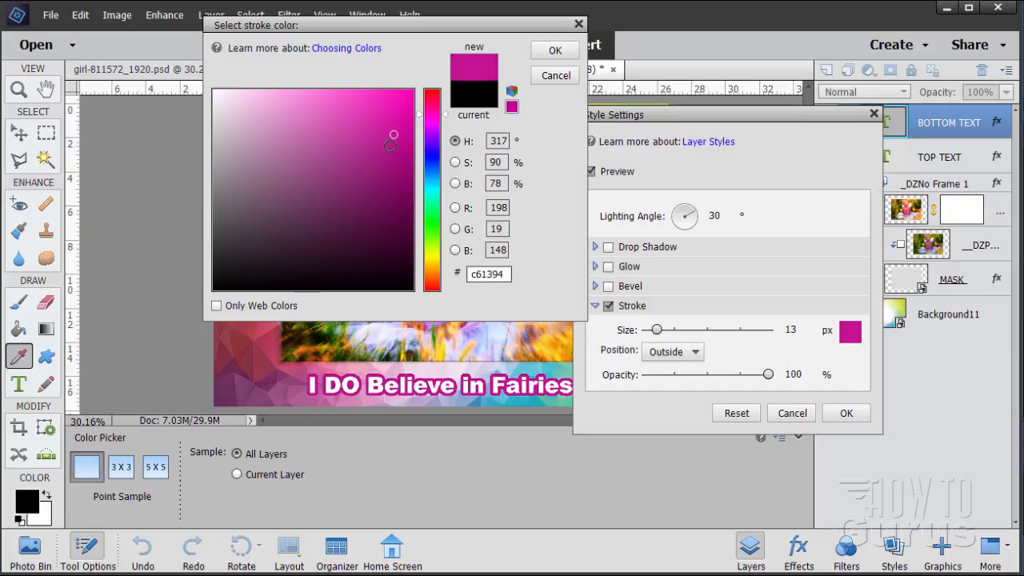
click(556, 50)
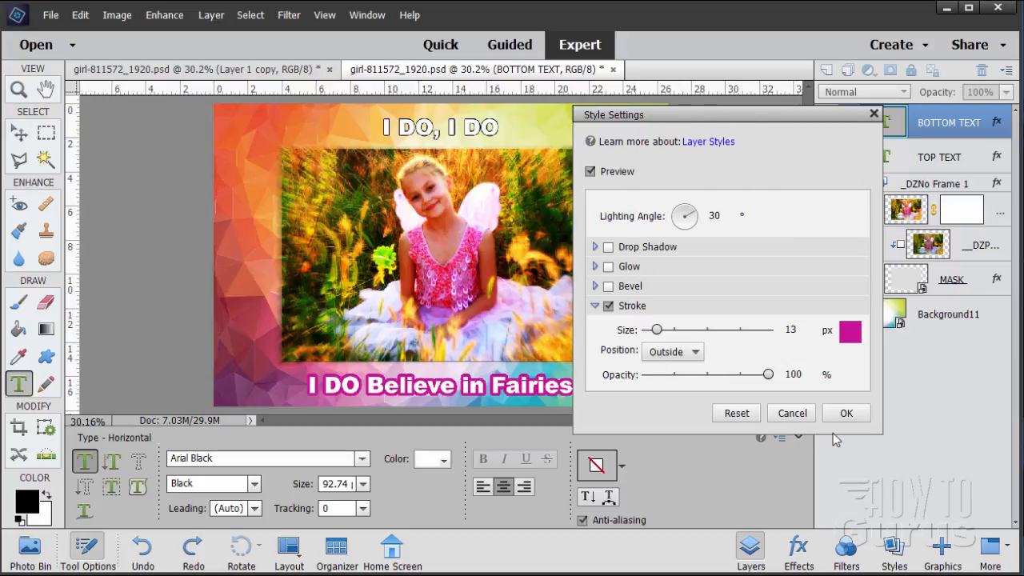
click(846, 413)
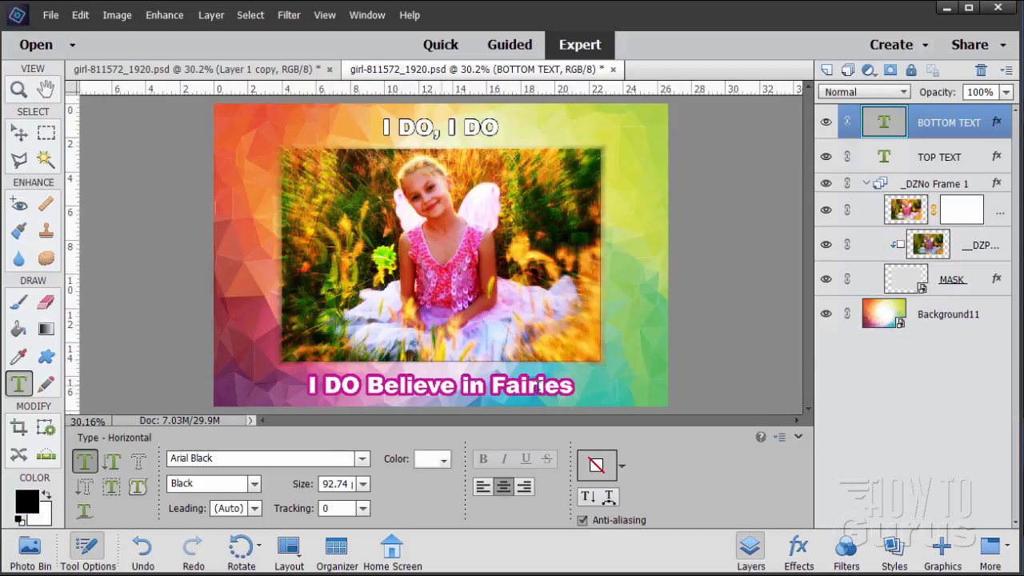
Copy the layer style from the BOTTOM TEXT layer and paste it onto the TOP TEXT layer
right_click(925, 128)
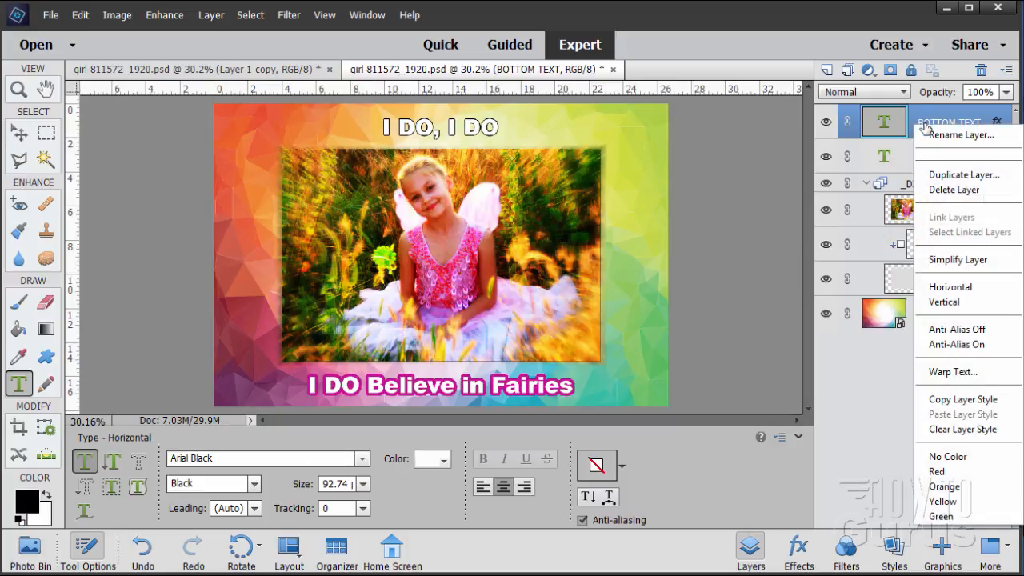
click(932, 399)
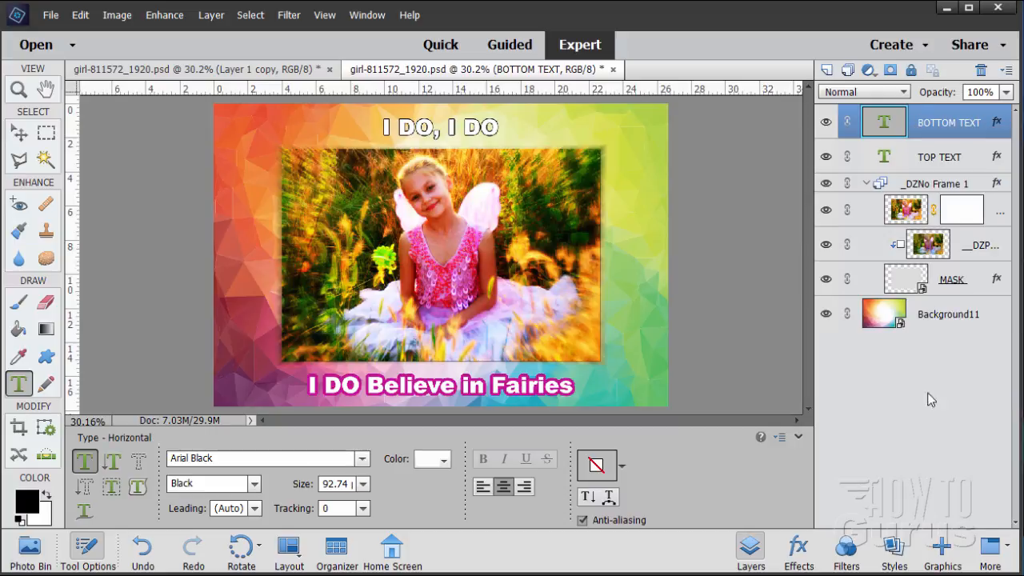
click(925, 160)
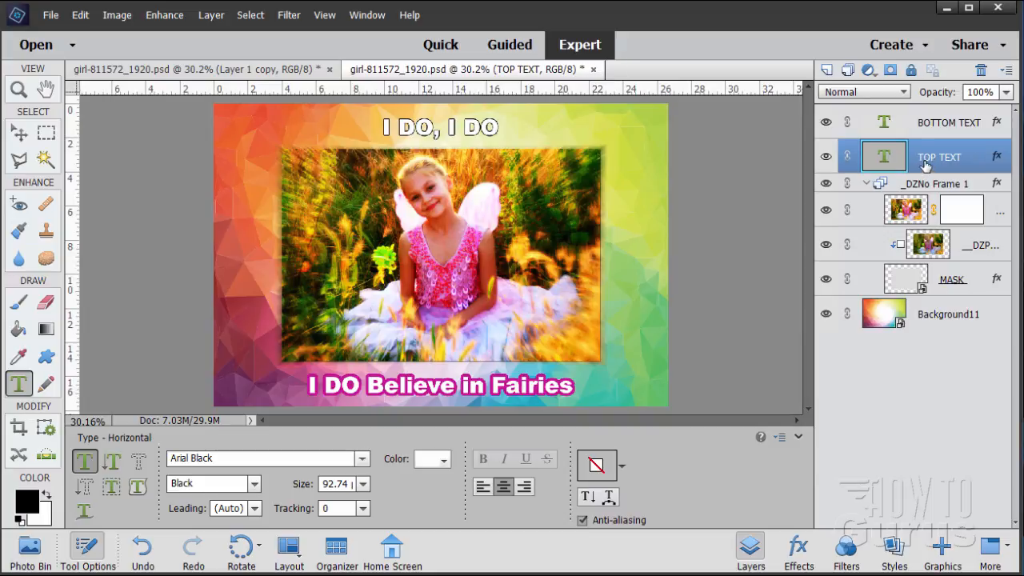
right_click(925, 164)
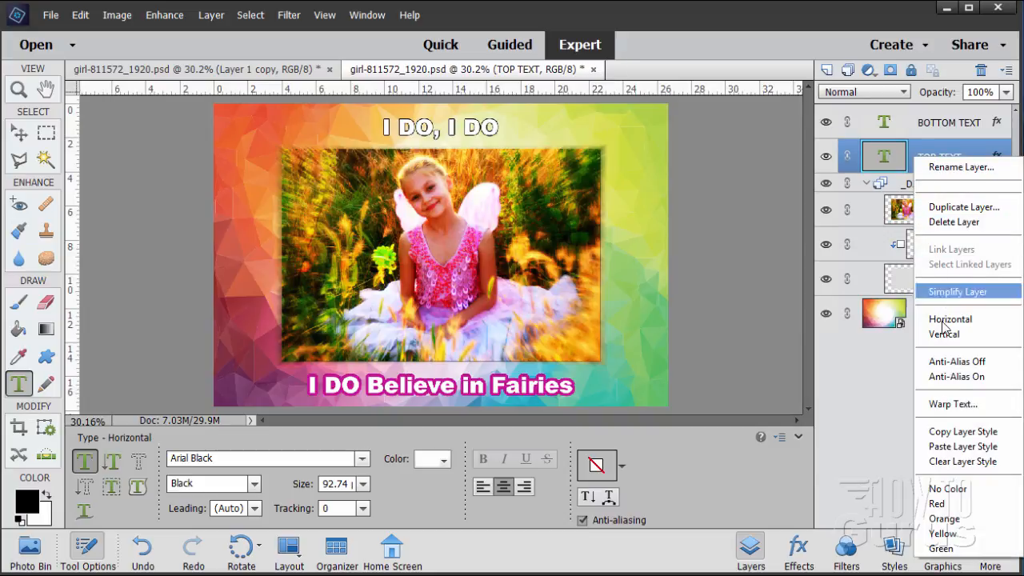
click(962, 446)
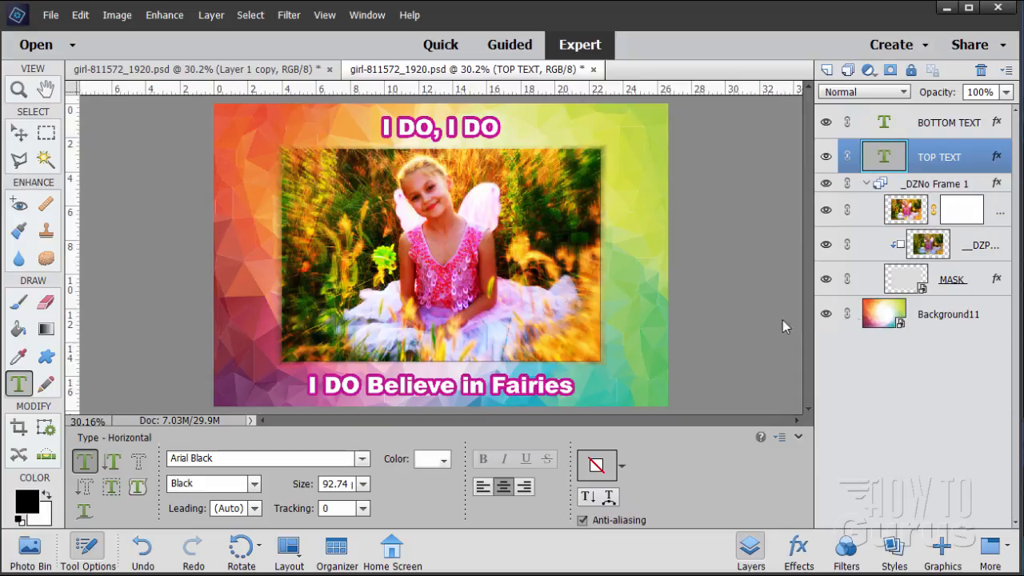
Duplicate the Background11 layer using the Move tool, hide the copy, and select the original Background11 layer
click(20, 134)
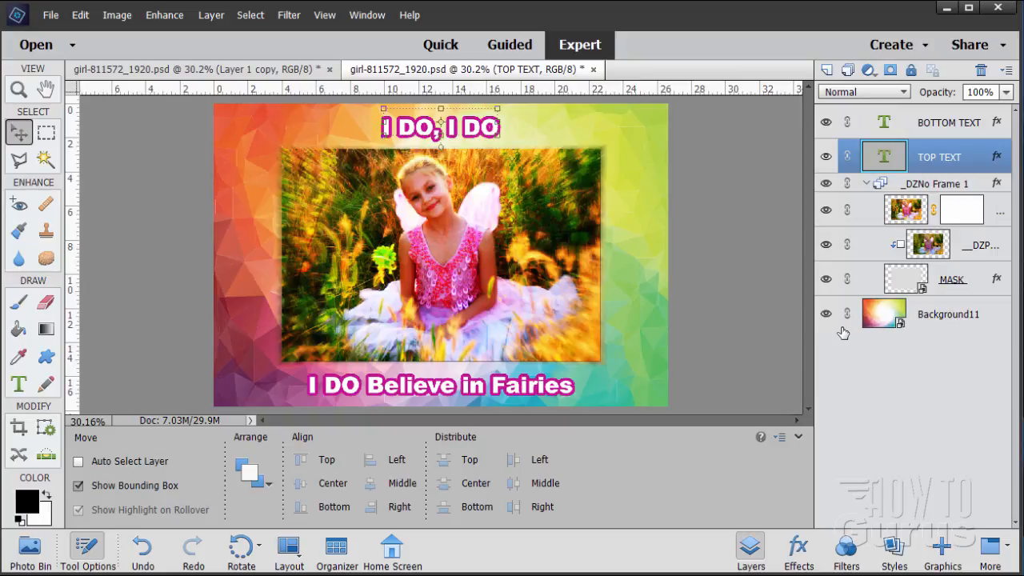
drag(877, 320, 825, 68)
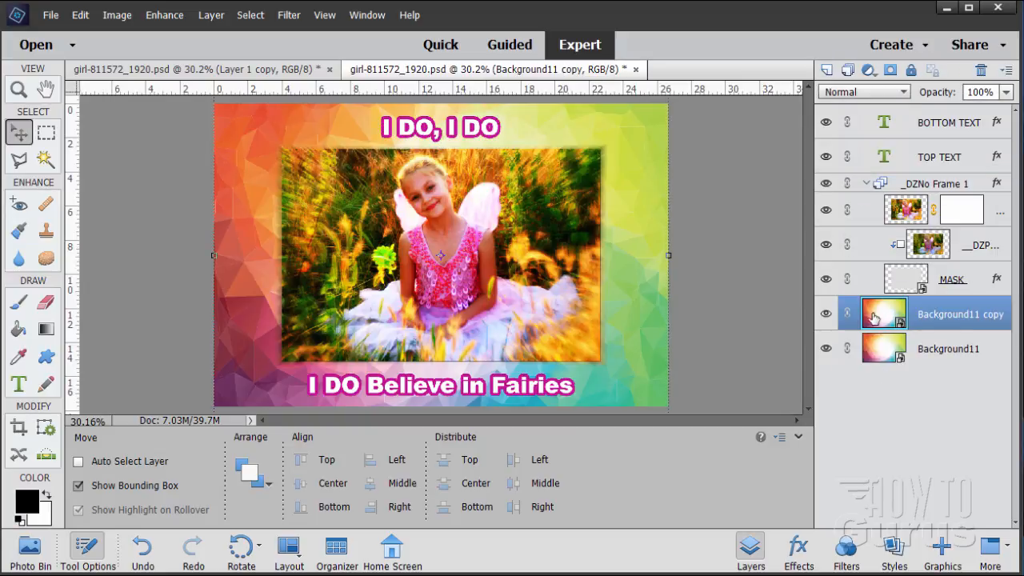
click(827, 316)
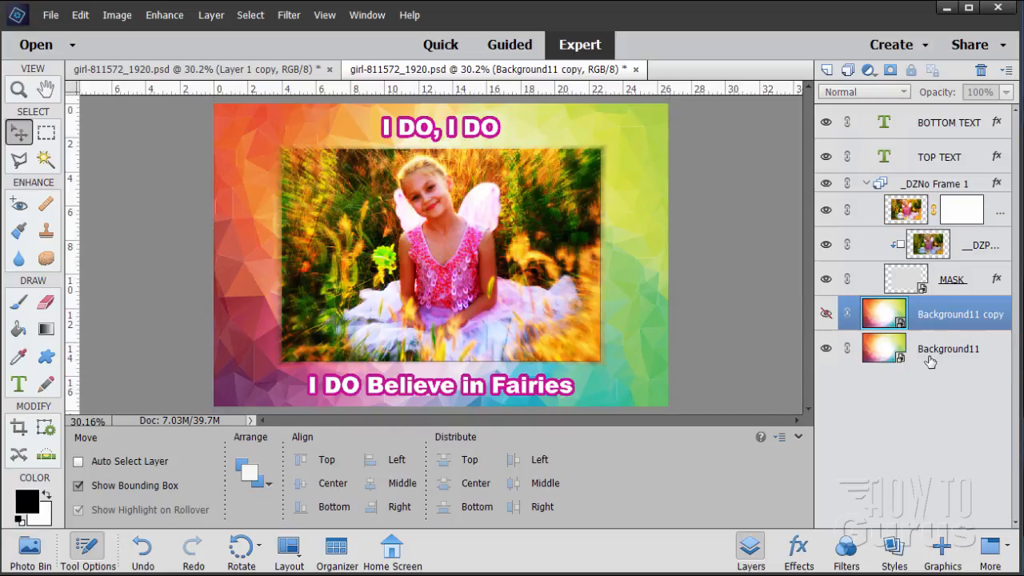
click(848, 356)
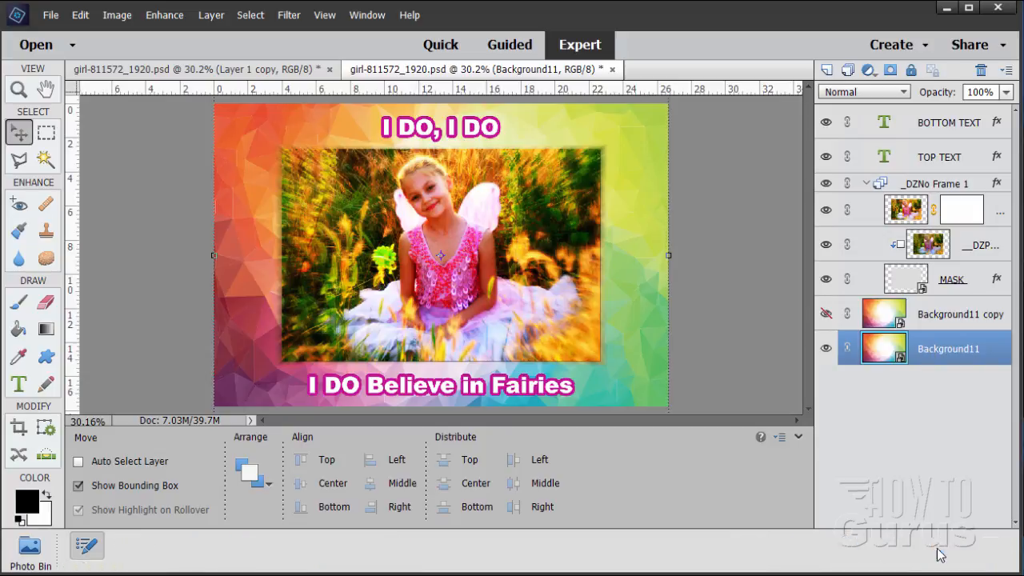
Add the wooden wall background with sunflowers and pumpkin from the Backgrounds graphics, and hide the Background11 layer
click(941, 551)
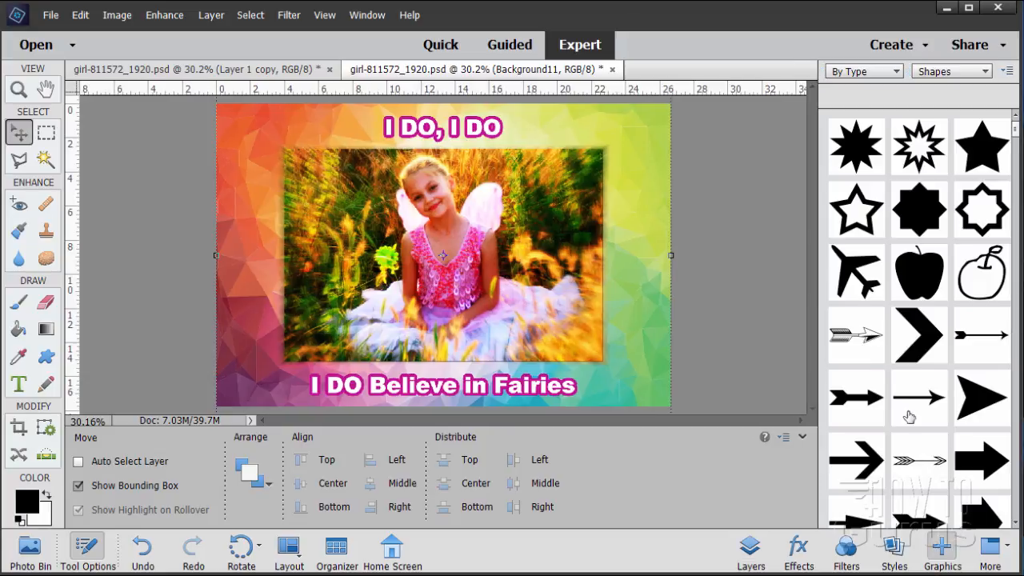
click(927, 74)
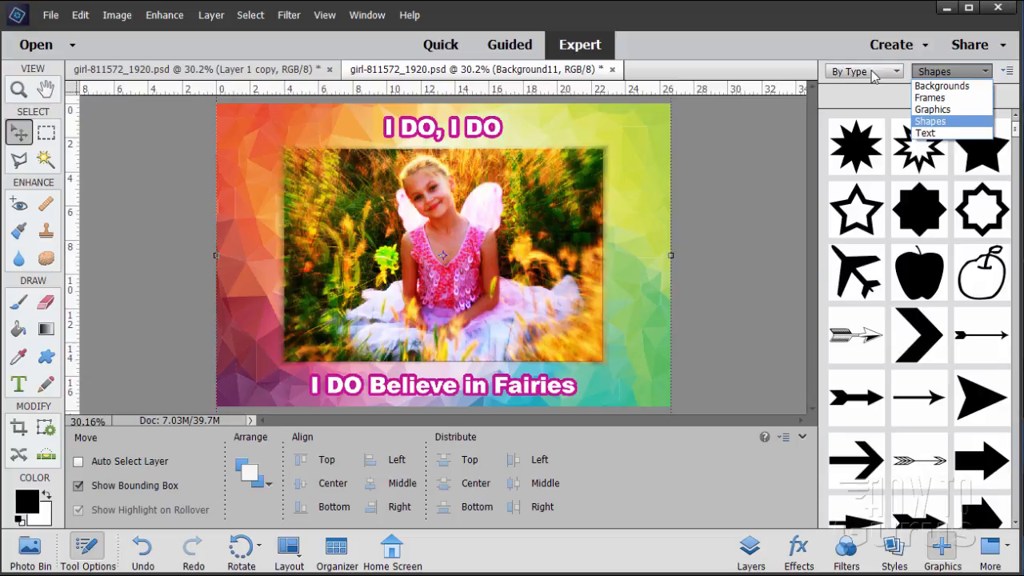
click(931, 88)
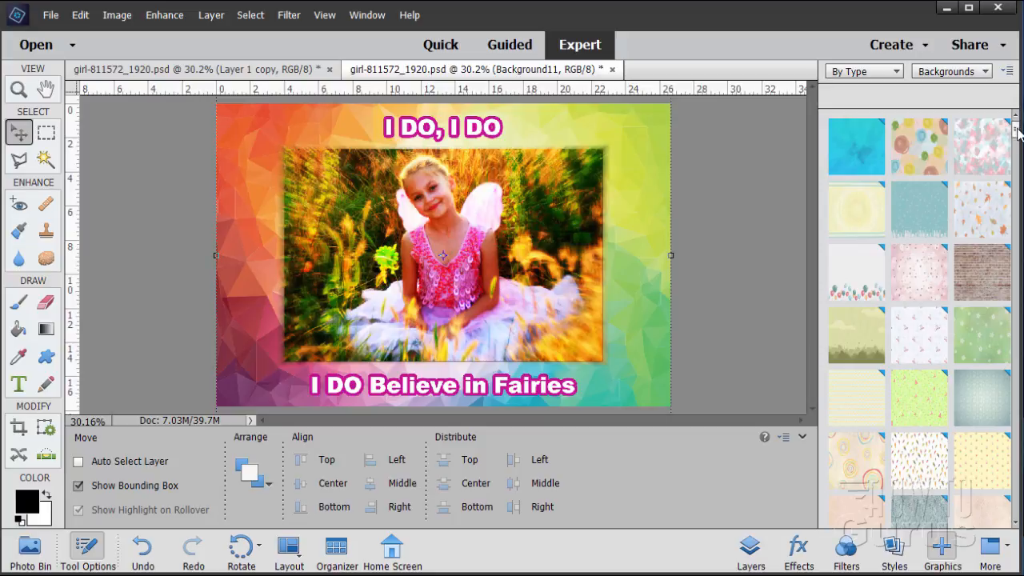
drag(1017, 132, 1020, 181)
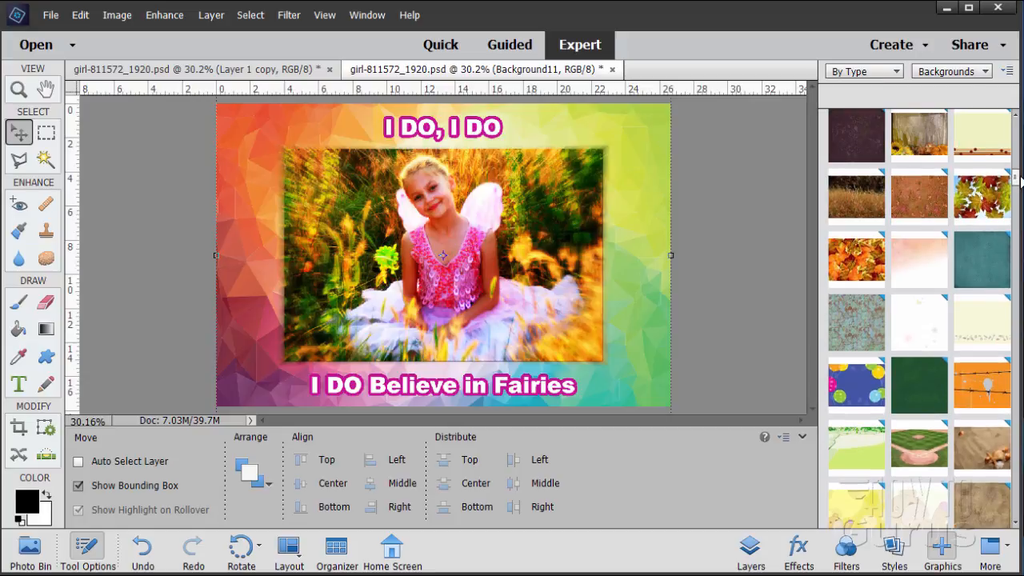
double_click(929, 148)
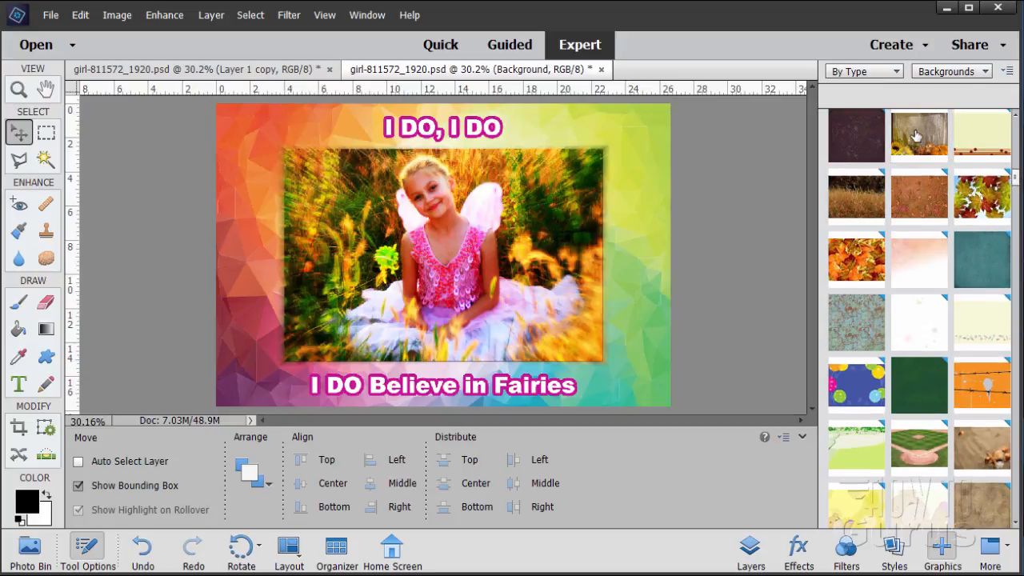
click(751, 550)
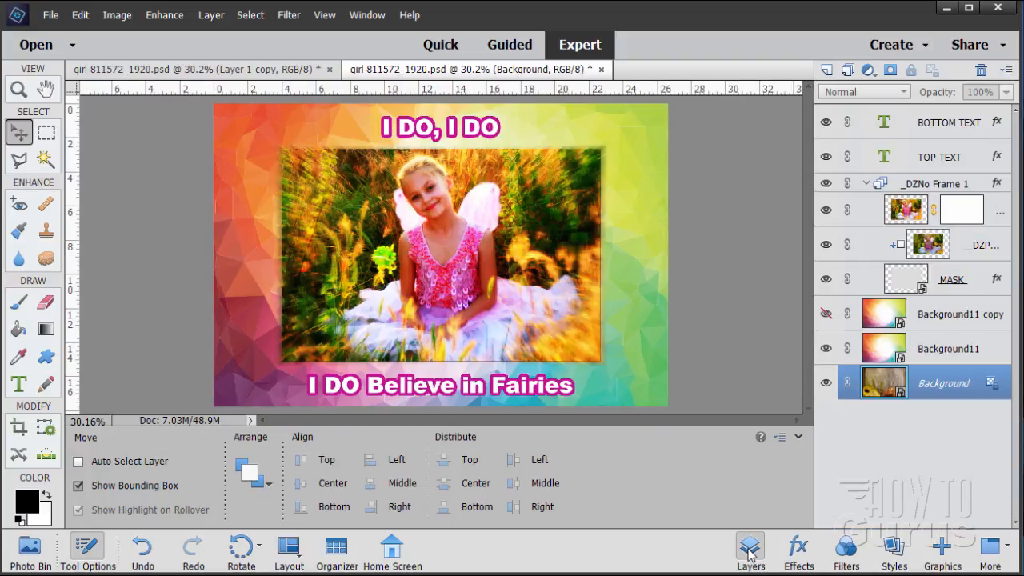
click(825, 350)
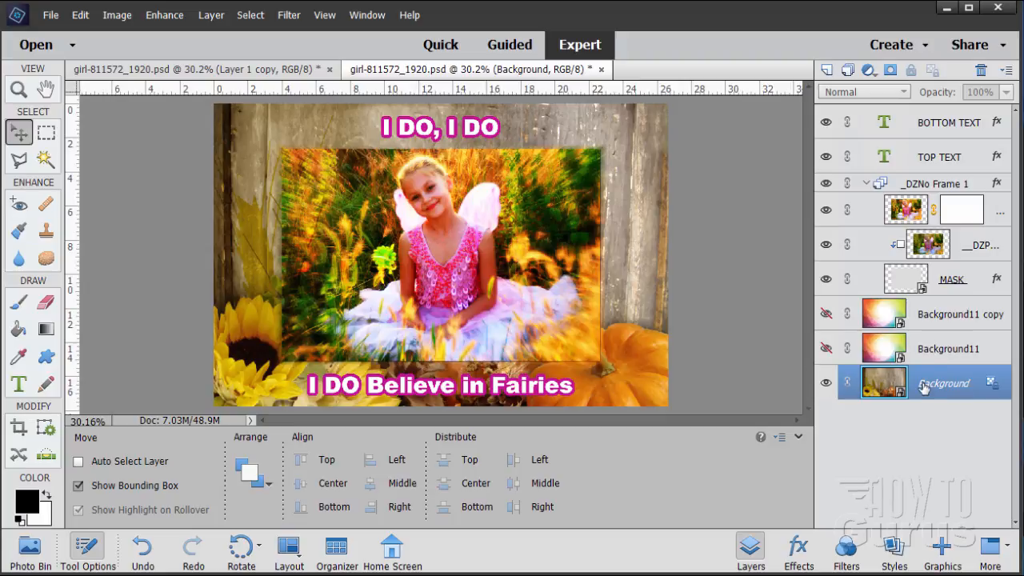
Replace the wooden wall background with the green Globes background from the Backgrounds graphics
click(942, 556)
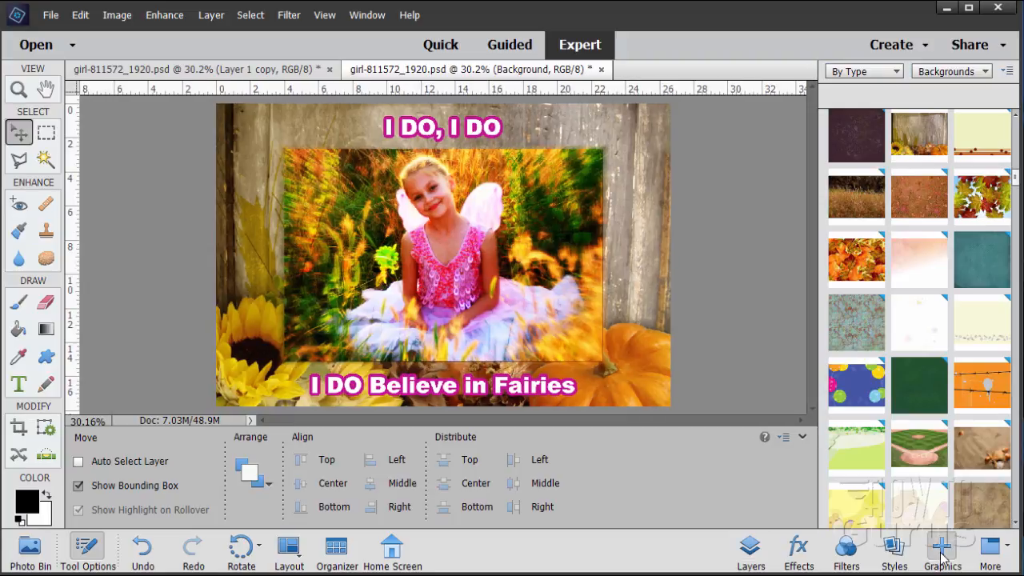
scroll(916, 309, down, 5)
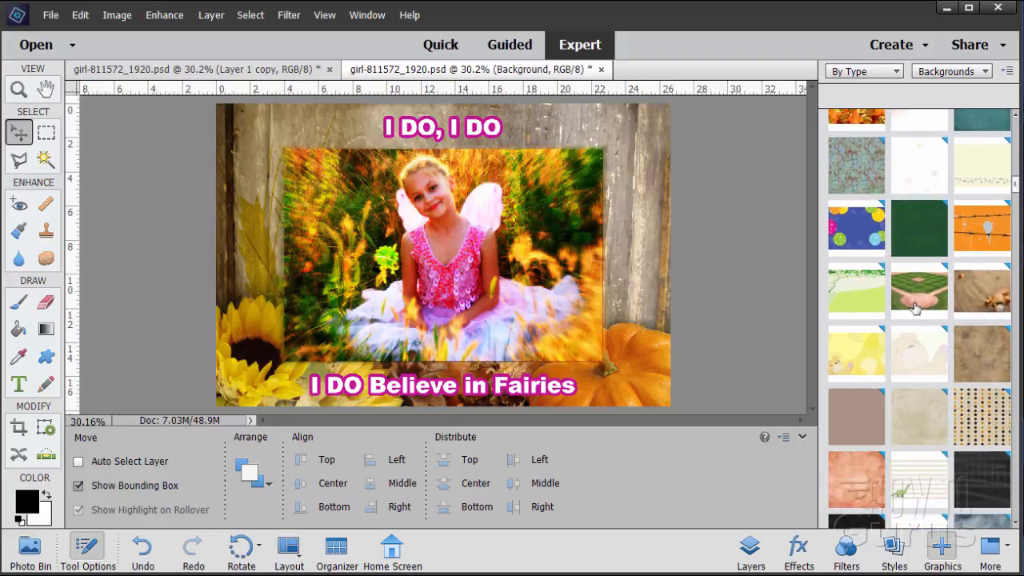
scroll(917, 309, down, 10)
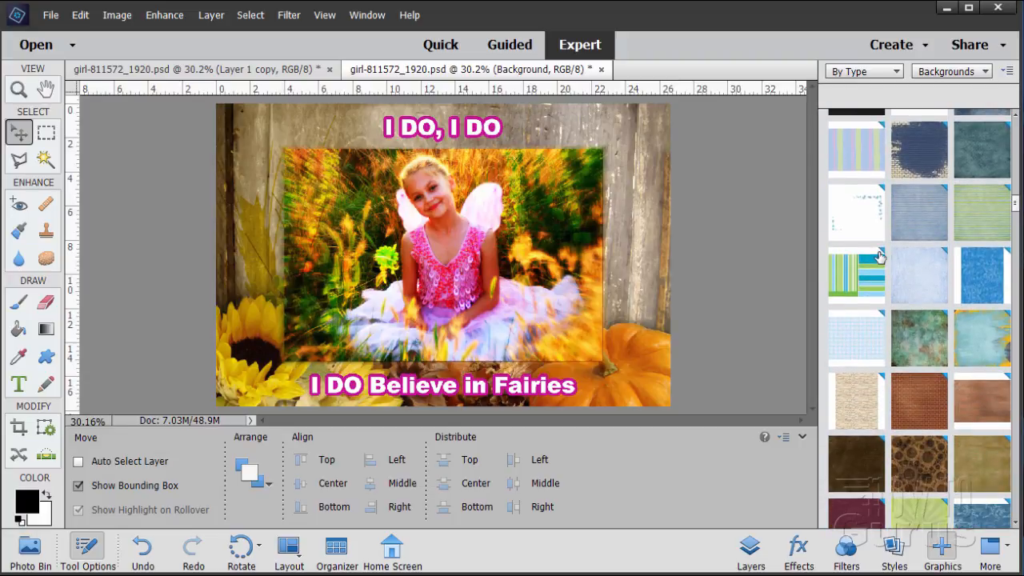
scroll(879, 256, down, 3)
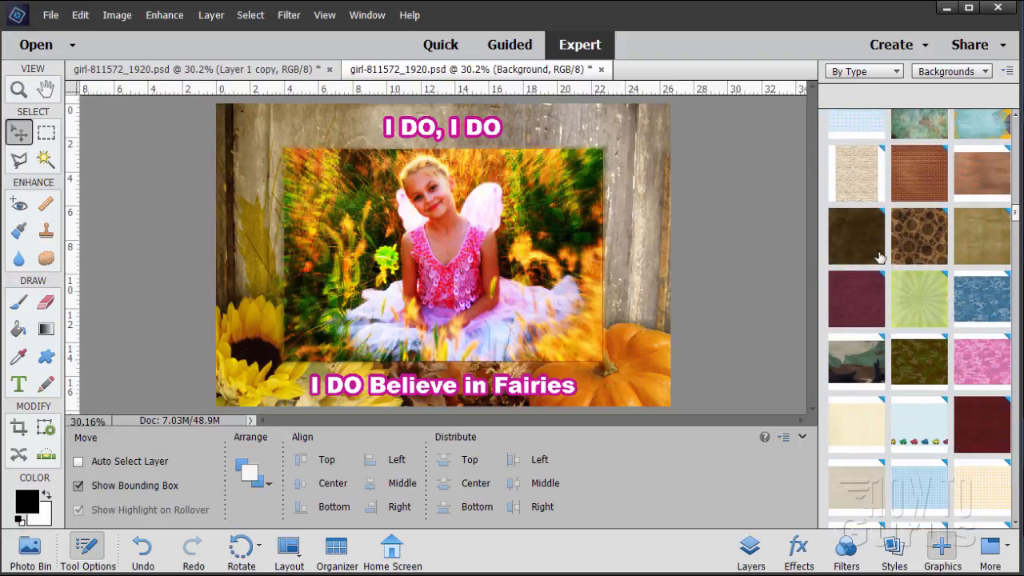
scroll(879, 256, down, 5)
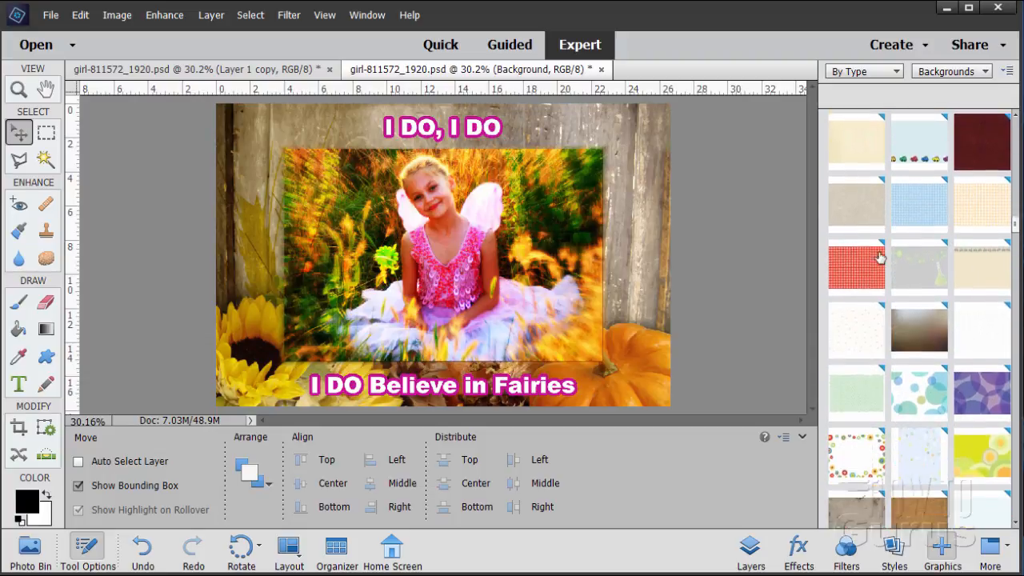
scroll(880, 256, down, 4)
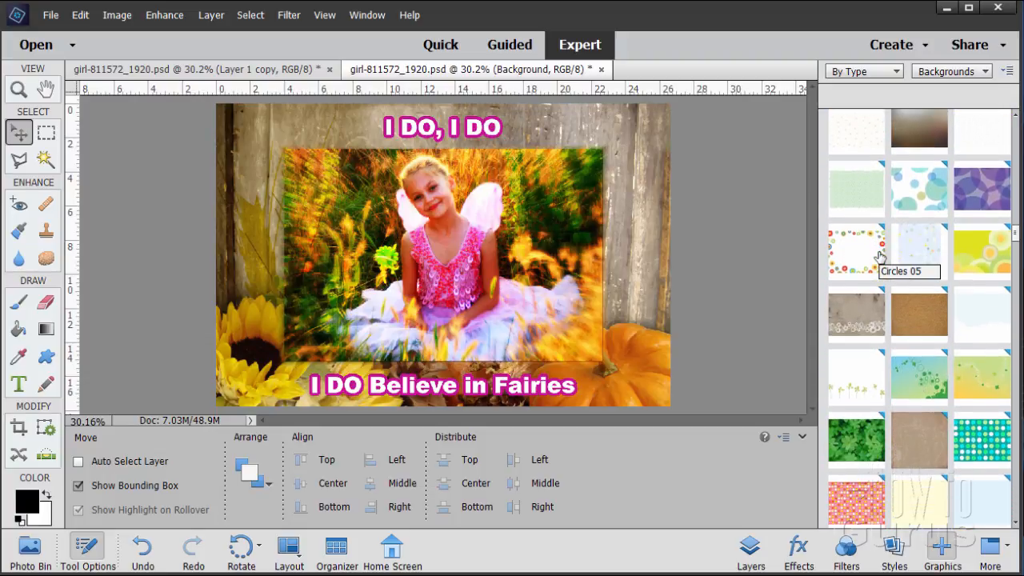
scroll(879, 256, down, 2)
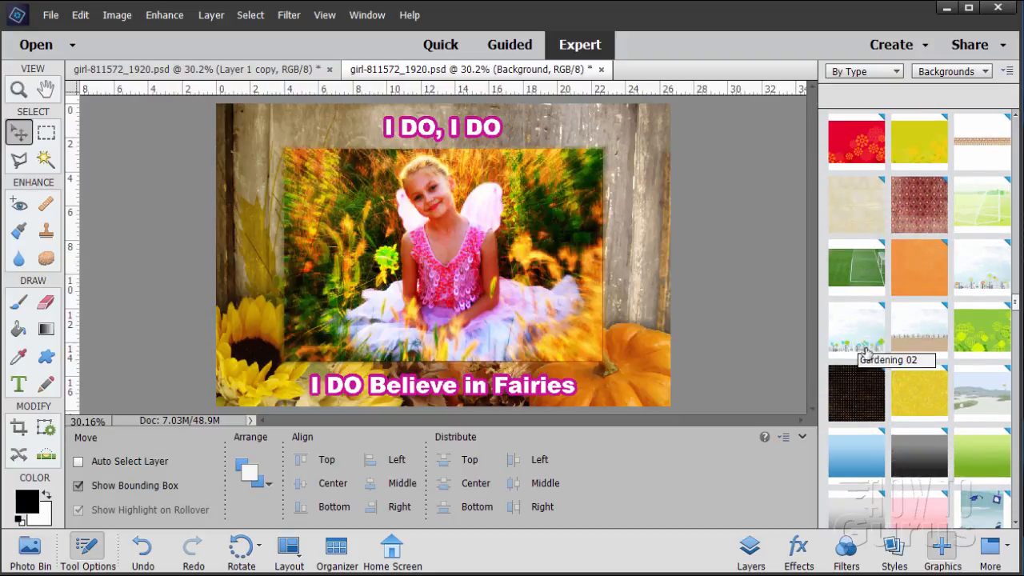
double_click(989, 339)
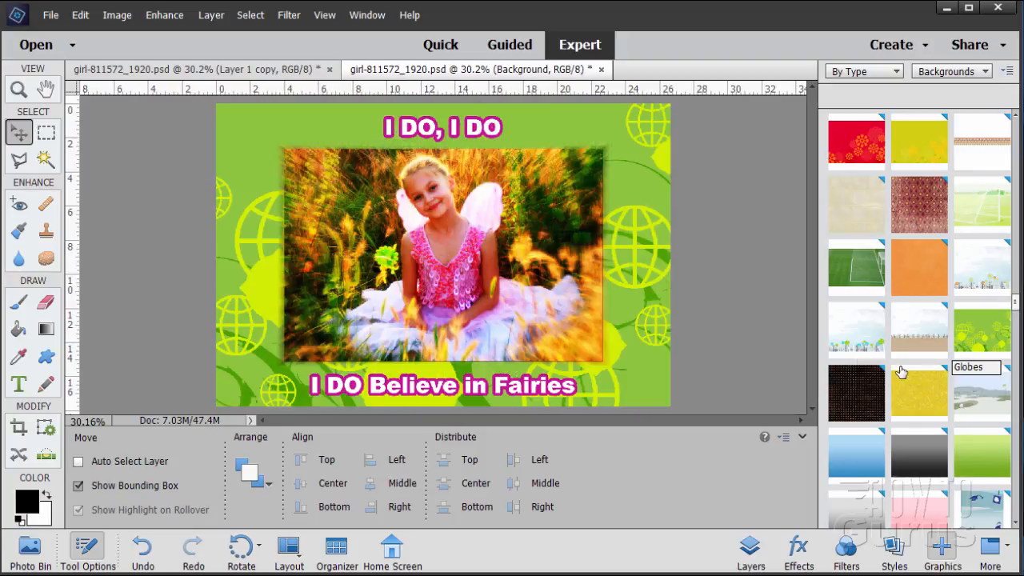
scroll(903, 278, down, 10)
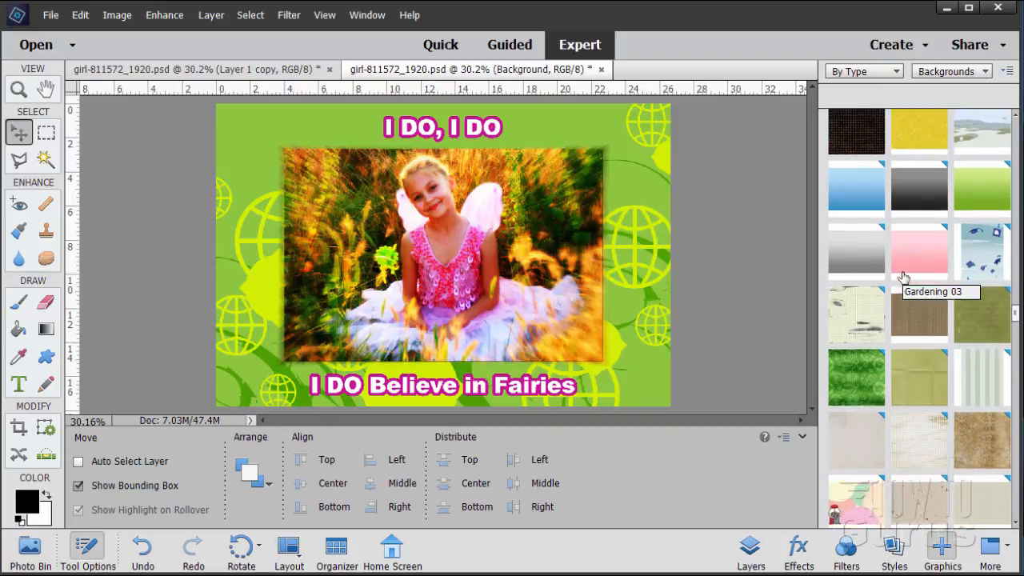
scroll(904, 278, down, 10)
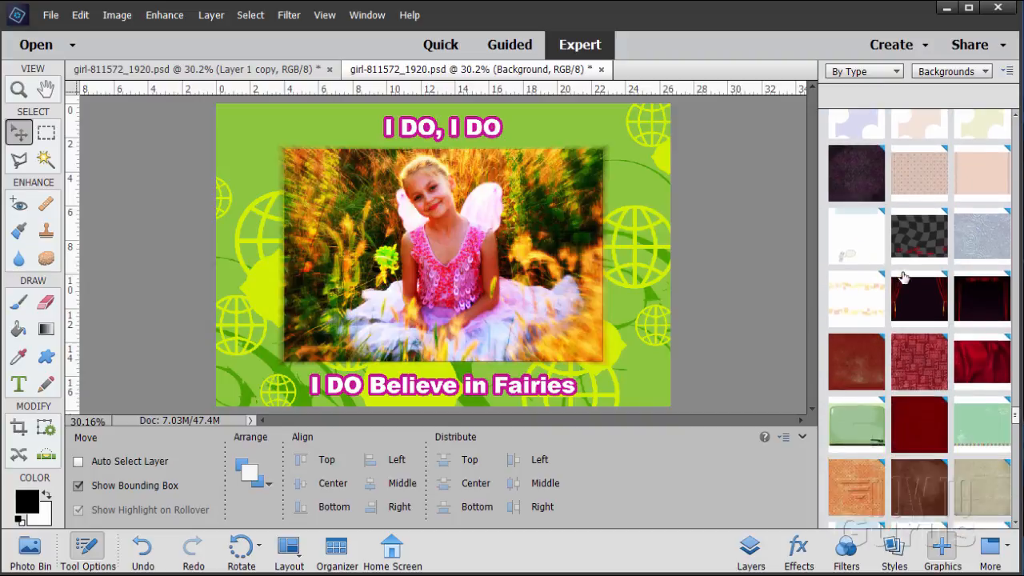
scroll(903, 278, down, 10)
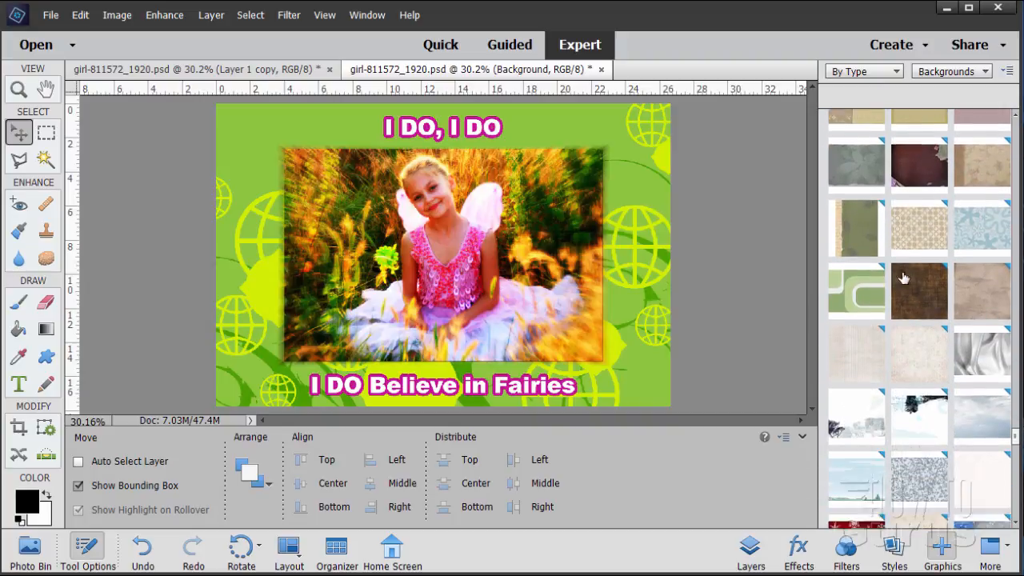
scroll(903, 278, up, 10)
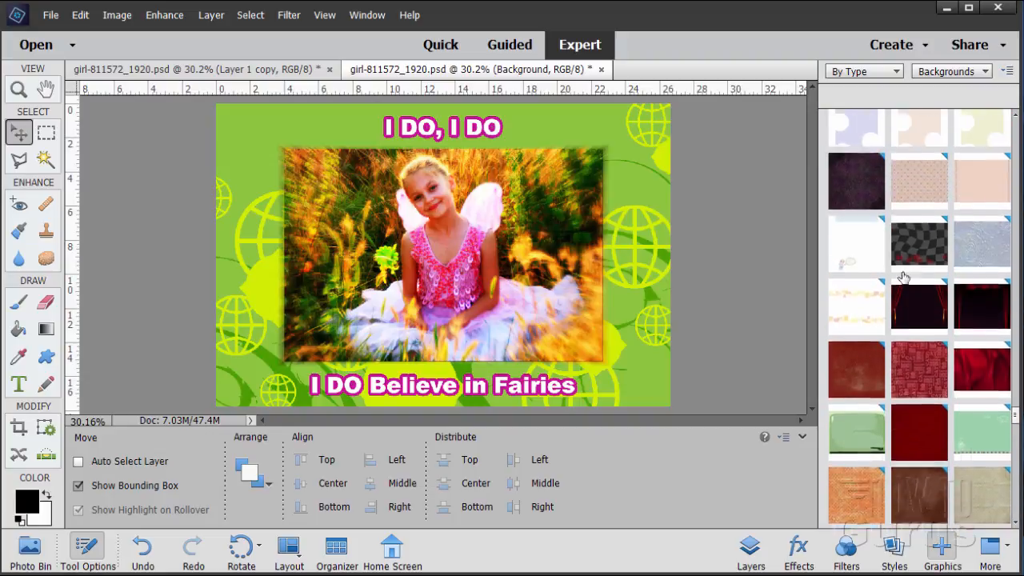
scroll(903, 278, up, 10)
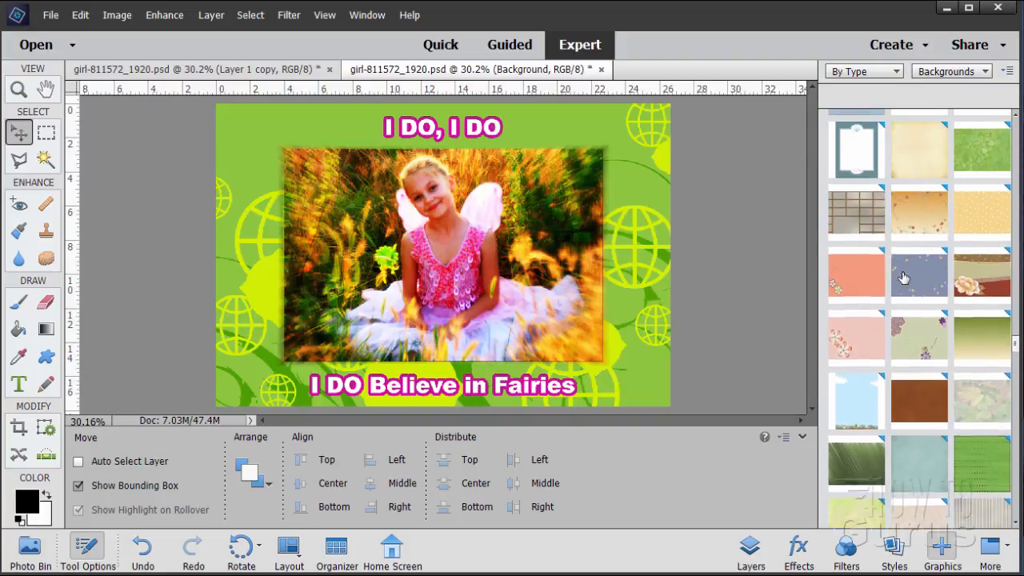
scroll(903, 278, up, 10)
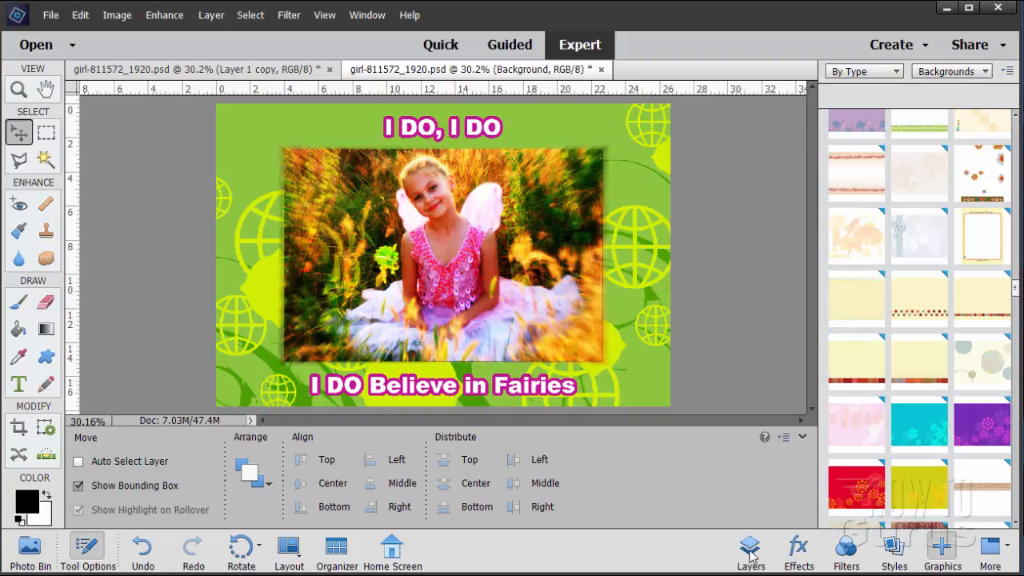
Show the Background11 copy layer, then duplicate the green Globes Background layer and hide the duplicate
click(751, 552)
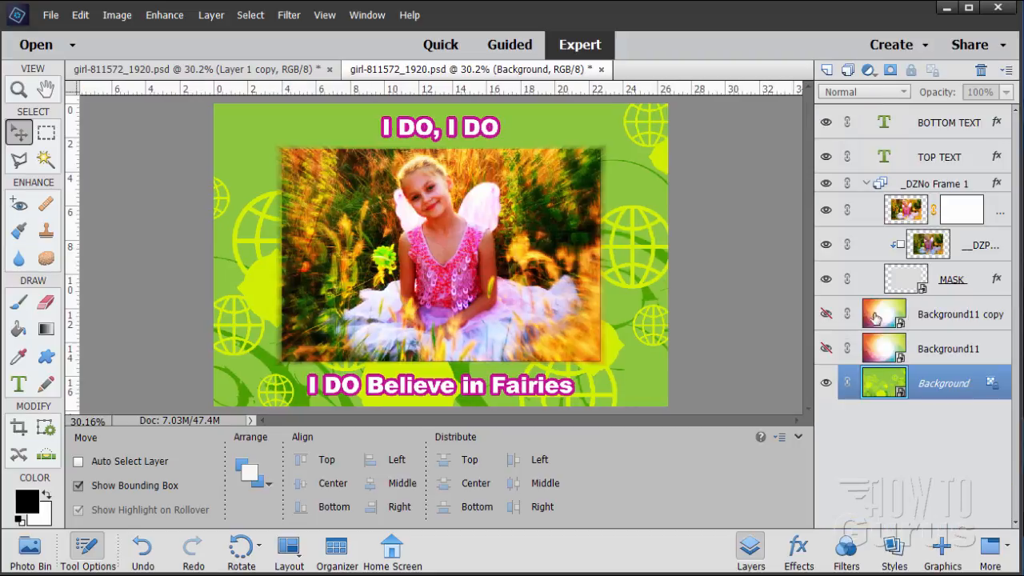
click(827, 316)
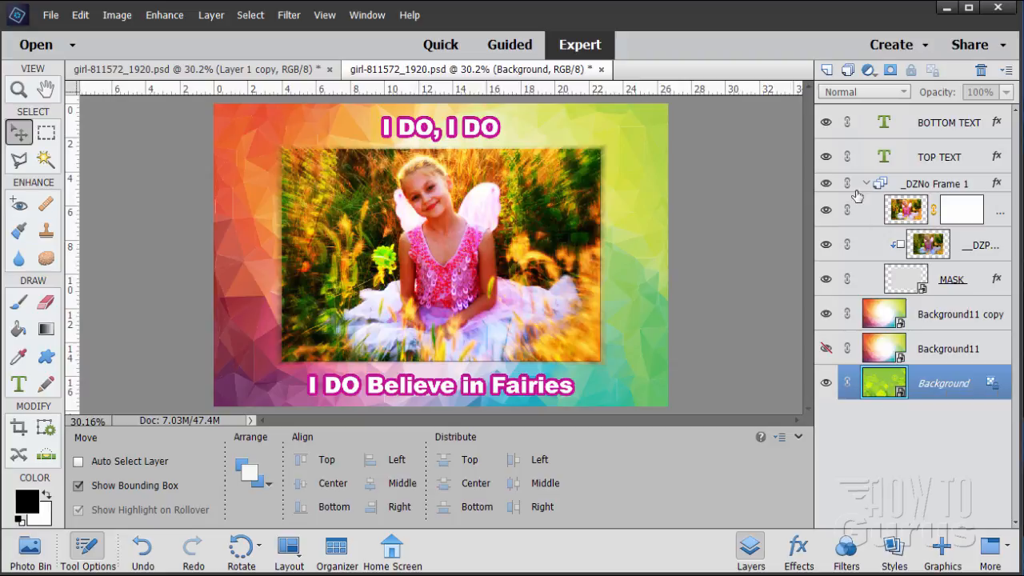
drag(880, 376, 828, 69)
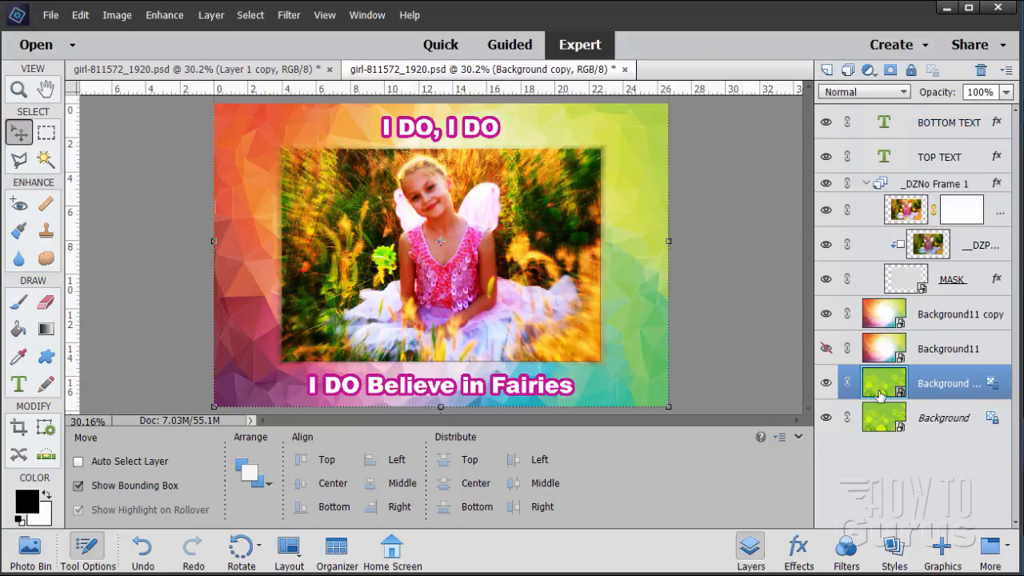
click(826, 383)
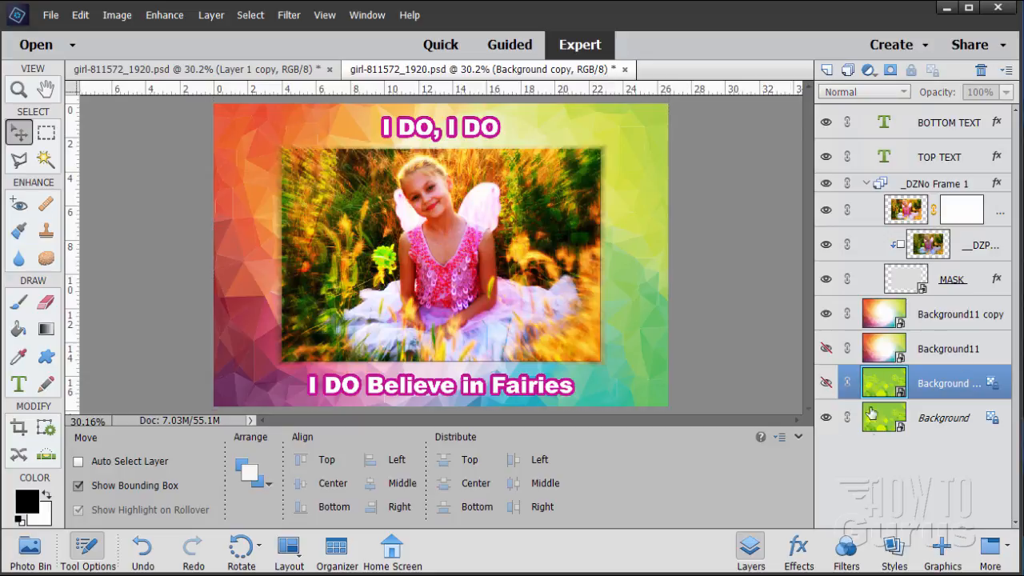
Toggle the Background11 copy layer off and on to compare the green Globes background with the multicolored one
click(826, 314)
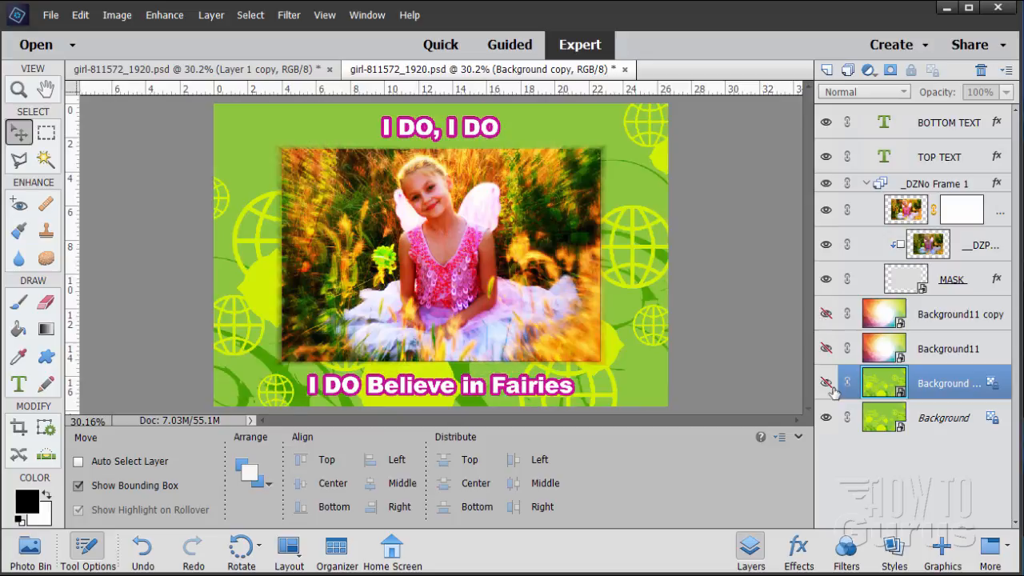
click(826, 314)
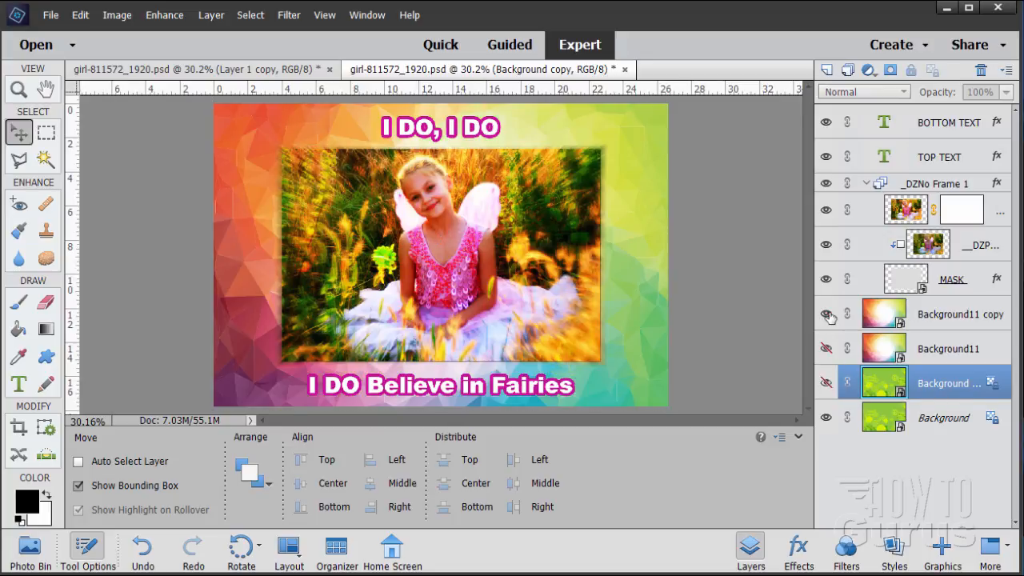